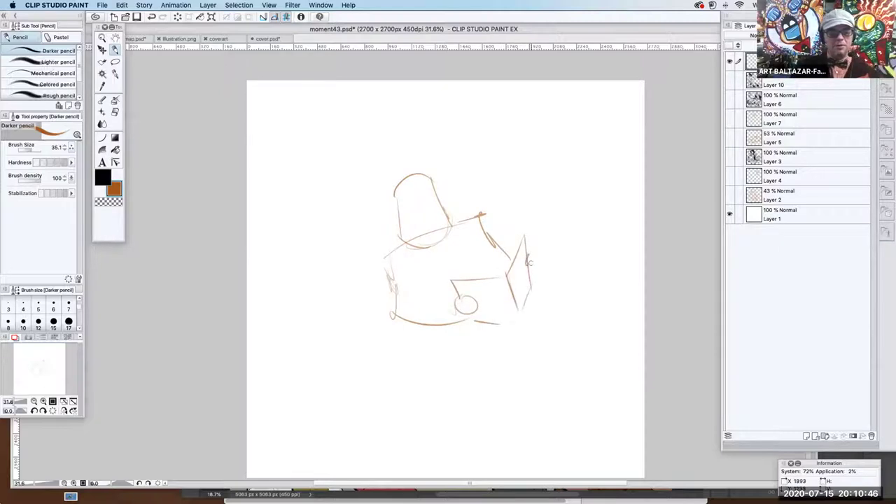
Sketch the man's far arm and hand behind the book and his near forearm and sleeve reaching to it
mouse_move(485, 224)
mouse_down()
mouse_move(530, 236)
mouse_move(529, 258)
mouse_up()
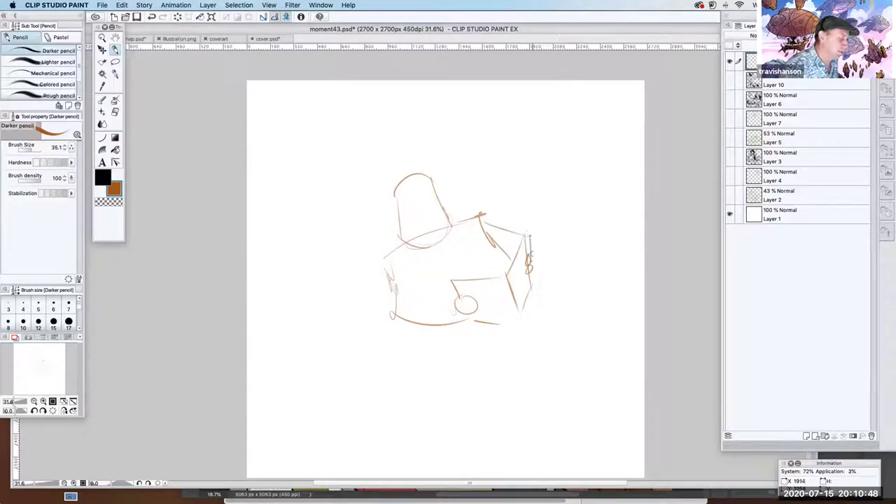
mouse_move(457, 306)
mouse_down()
mouse_move(424, 285)
mouse_move(394, 314)
mouse_move(425, 335)
mouse_up()
drag(425, 333, 465, 320)
mouse_move(427, 286)
mouse_down()
mouse_move(421, 275)
mouse_move(394, 313)
mouse_up()
mouse_move(392, 291)
mouse_down()
mouse_move(400, 269)
mouse_move(416, 279)
mouse_move(391, 307)
mouse_up()
drag(469, 219, 497, 226)
Sketch the man's face with brow line, ears and a wide smile, and add his open shirt collar
mouse_move(406, 222)
mouse_down()
mouse_move(434, 208)
mouse_move(438, 227)
mouse_up()
mouse_move(422, 224)
mouse_down()
mouse_move(410, 240)
mouse_move(437, 231)
mouse_up()
mouse_move(428, 224)
mouse_down()
mouse_move(408, 215)
mouse_move(418, 208)
mouse_move(401, 207)
mouse_move(431, 207)
mouse_up()
mouse_move(419, 236)
mouse_down()
mouse_move(437, 228)
mouse_move(396, 224)
mouse_up()
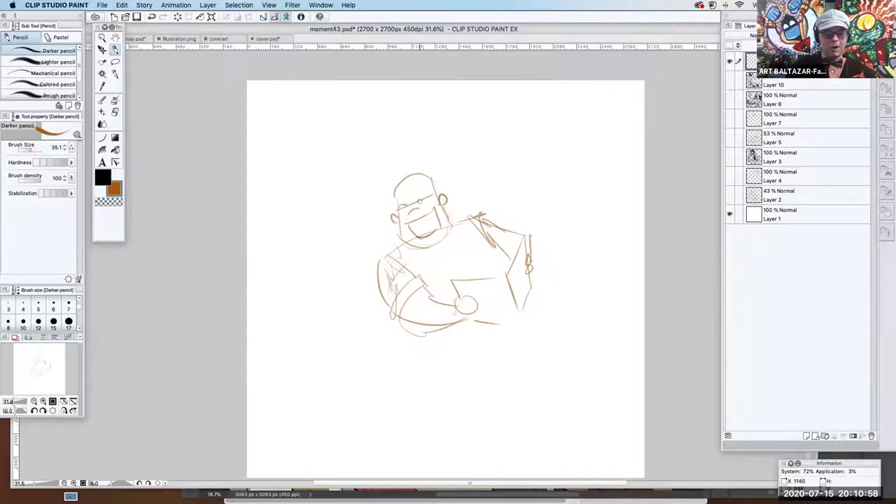
drag(402, 240, 452, 260)
drag(458, 216, 453, 262)
drag(477, 228, 492, 266)
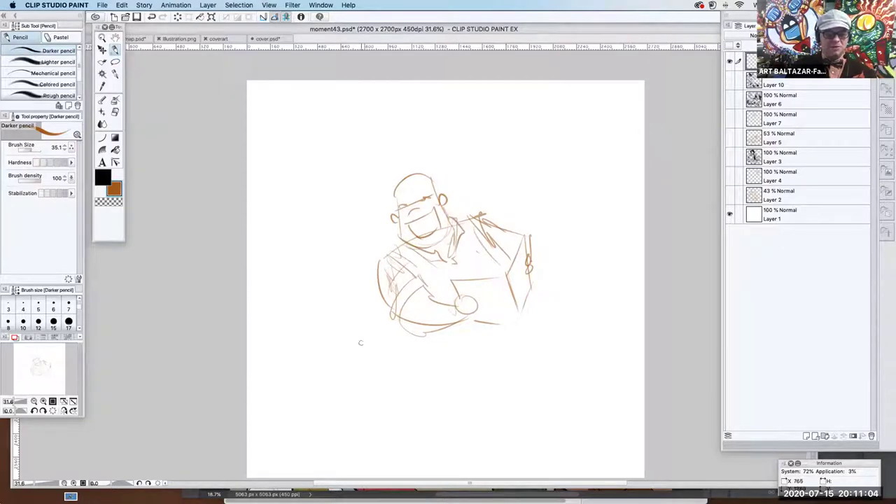
Sketch a child beside the man with a round head, folded arms and raised knees
mouse_move(311, 277)
mouse_down()
mouse_move(334, 280)
mouse_move(339, 294)
mouse_move(334, 276)
mouse_up()
mouse_move(316, 323)
mouse_down()
mouse_move(346, 316)
mouse_move(367, 328)
mouse_move(339, 362)
mouse_move(392, 329)
mouse_move(413, 360)
mouse_up()
drag(364, 346, 337, 371)
mouse_move(368, 333)
mouse_down()
mouse_move(320, 369)
mouse_move(381, 376)
mouse_up()
mouse_move(316, 323)
mouse_down()
mouse_move(329, 359)
mouse_move(363, 328)
mouse_up()
mouse_move(337, 328)
mouse_down()
mouse_move(328, 333)
mouse_move(336, 335)
mouse_up()
mouse_move(300, 288)
mouse_down()
mouse_move(304, 302)
mouse_move(339, 306)
mouse_move(332, 272)
mouse_up()
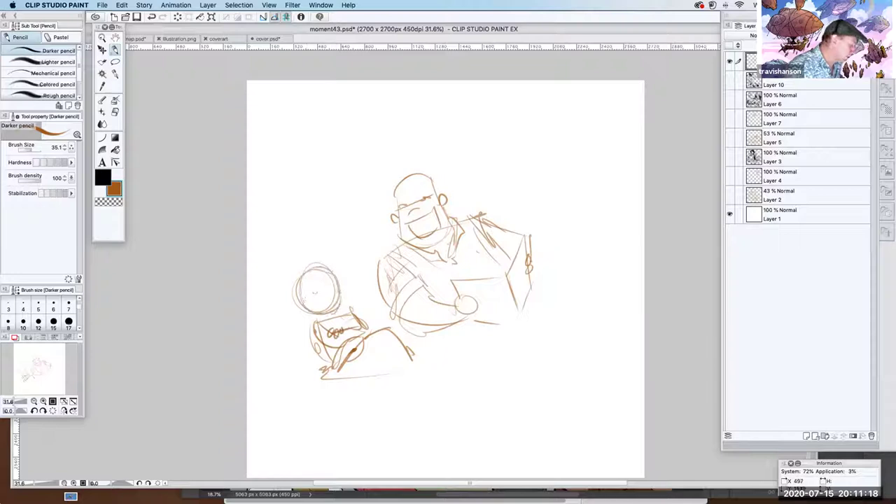
Outline the mattress corner in front of the figures and sketch the pillow, hair and face of the child
mouse_move(391, 336)
mouse_down()
mouse_move(564, 369)
mouse_move(412, 426)
mouse_up()
mouse_move(350, 385)
mouse_down()
mouse_move(307, 383)
mouse_move(409, 418)
mouse_up()
mouse_move(300, 360)
mouse_down()
mouse_move(262, 312)
mouse_move(303, 308)
mouse_up()
mouse_move(348, 281)
mouse_down()
mouse_move(383, 328)
mouse_move(384, 299)
mouse_up()
mouse_move(266, 289)
mouse_down()
mouse_move(301, 272)
mouse_move(328, 285)
mouse_move(334, 299)
mouse_move(312, 312)
mouse_move(306, 306)
mouse_up()
mouse_move(319, 266)
mouse_down()
mouse_move(341, 289)
mouse_move(289, 293)
mouse_move(315, 346)
mouse_up()
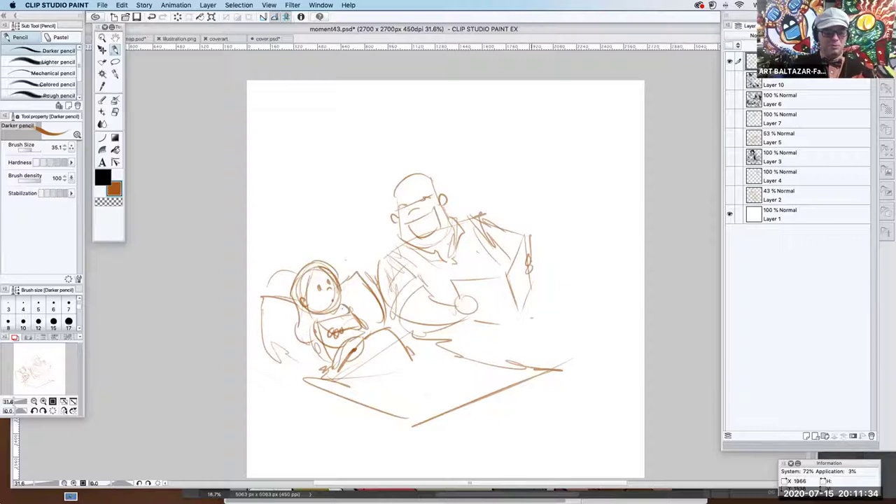
Sketch the man's bent legs resting across the far side of the bed
drag(490, 341, 524, 356)
mouse_move(527, 307)
mouse_down()
mouse_move(555, 304)
mouse_move(581, 322)
mouse_move(559, 368)
mouse_up()
drag(553, 323, 536, 347)
drag(398, 185, 429, 178)
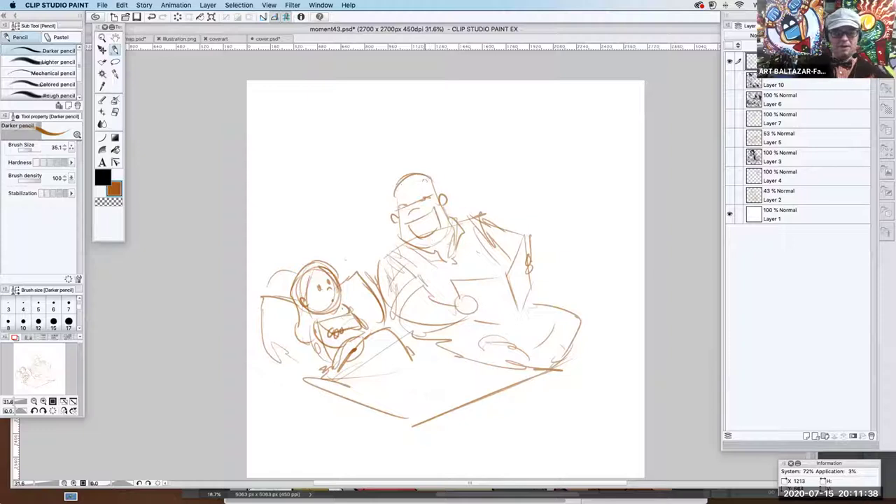
Strengthen the open book's edges, the man's shirt and his gripping fingers, and rough in the bed's front legs
mouse_move(403, 261)
mouse_down()
mouse_move(445, 253)
mouse_move(473, 278)
mouse_move(452, 306)
mouse_move(475, 299)
mouse_move(473, 317)
mouse_move(460, 302)
mouse_move(450, 306)
mouse_move(451, 298)
mouse_up()
mouse_move(498, 278)
mouse_down()
mouse_move(515, 324)
mouse_move(519, 305)
mouse_move(509, 274)
mouse_move(523, 234)
mouse_move(527, 262)
mouse_up()
mouse_move(535, 267)
mouse_down()
mouse_move(539, 282)
mouse_move(525, 306)
mouse_up()
drag(469, 358, 513, 347)
drag(568, 342, 559, 360)
mouse_move(414, 430)
mouse_down()
mouse_move(555, 378)
mouse_move(559, 412)
mouse_move(434, 452)
mouse_up()
Sketch a nightstand with a drawer front in the near corner beside the bed
drag(256, 348, 268, 406)
drag(257, 372, 313, 396)
mouse_move(264, 412)
mouse_down()
mouse_move(312, 391)
mouse_move(311, 418)
mouse_up()
drag(268, 420, 310, 403)
drag(259, 389, 258, 430)
drag(311, 406, 313, 438)
mouse_move(270, 463)
mouse_down()
mouse_move(318, 435)
mouse_move(314, 448)
mouse_up()
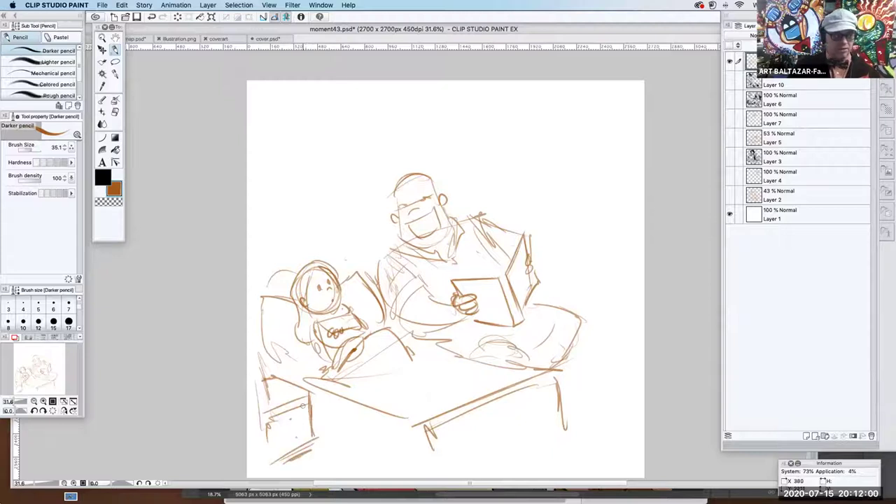
Sketch a lamp with a tapered shade on the nightstand beside the child's pillow
mouse_move(280, 363)
mouse_down()
mouse_move(263, 387)
mouse_move(277, 389)
mouse_up()
drag(256, 343, 274, 353)
mouse_move(274, 308)
mouse_down()
mouse_move(261, 341)
mouse_move(264, 309)
mouse_up()
mouse_move(262, 299)
mouse_down()
mouse_move(254, 301)
mouse_move(263, 300)
mouse_up()
Sketch a tall window frame on the wall behind the man, with loose curtains on both sides
drag(502, 133, 503, 195)
mouse_move(484, 128)
mouse_down()
mouse_move(575, 125)
mouse_move(574, 254)
mouse_move(546, 252)
mouse_move(578, 236)
mouse_move(599, 120)
mouse_move(584, 133)
mouse_move(588, 249)
mouse_up()
drag(501, 140, 504, 231)
drag(576, 133, 588, 263)
drag(487, 139, 495, 202)
drag(495, 113, 480, 189)
drag(480, 128, 473, 143)
drag(543, 122, 608, 200)
drag(599, 112, 597, 270)
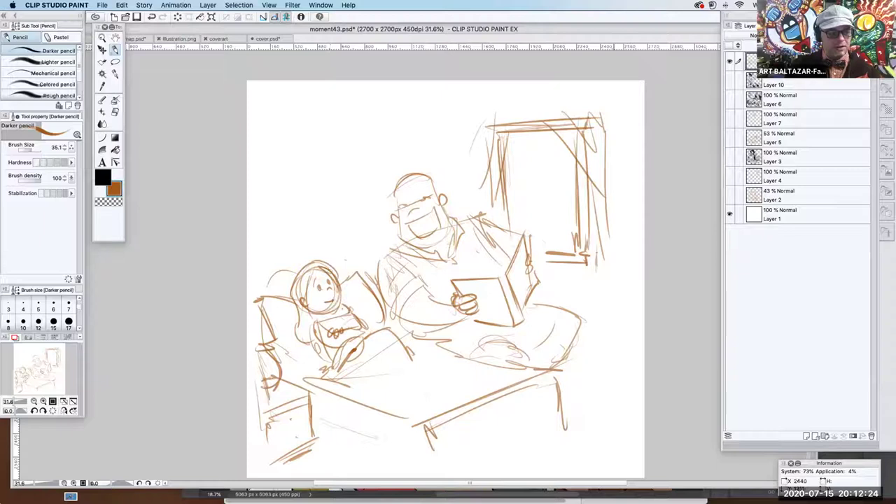
Sketch a side table below the window with a perspective top and vertical legs
drag(542, 269, 619, 270)
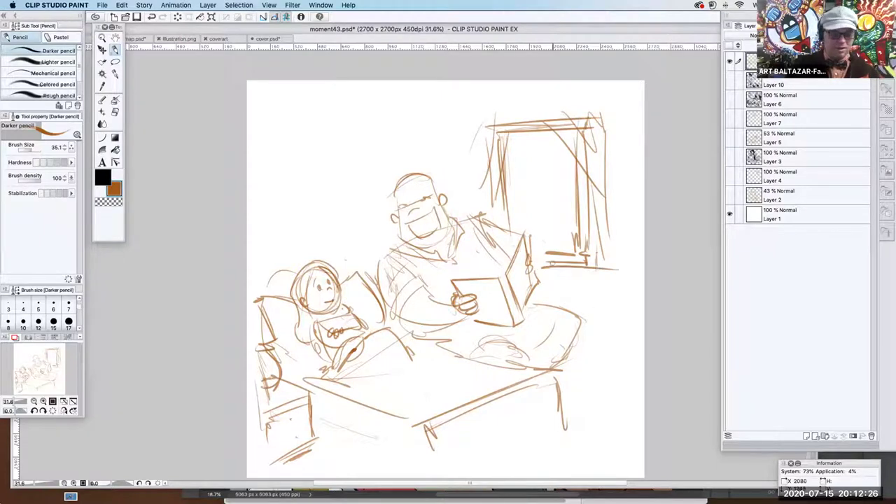
drag(539, 291, 611, 296)
drag(589, 264, 625, 262)
mouse_move(633, 273)
mouse_down()
mouse_move(598, 290)
mouse_move(595, 303)
mouse_up()
mouse_move(628, 275)
mouse_down()
mouse_move(633, 289)
mouse_move(601, 359)
mouse_up()
drag(631, 288, 634, 353)
mouse_move(536, 287)
mouse_down()
mouse_move(598, 289)
mouse_move(597, 299)
mouse_up()
Sketch the footboard with two round-topped posts, a slanted top rail, plank lines and floor shading
drag(575, 349, 569, 378)
drag(566, 361, 564, 396)
mouse_move(553, 366)
mouse_down()
mouse_move(557, 341)
mouse_move(563, 418)
mouse_up()
mouse_move(553, 352)
mouse_down()
mouse_move(560, 356)
mouse_move(495, 355)
mouse_move(424, 412)
mouse_up()
mouse_move(413, 381)
mouse_down()
mouse_move(404, 397)
mouse_move(420, 405)
mouse_move(425, 451)
mouse_up()
drag(410, 407, 411, 462)
drag(424, 424, 426, 457)
mouse_move(476, 360)
mouse_down()
mouse_move(429, 411)
mouse_move(498, 354)
mouse_up()
drag(528, 404, 450, 441)
mouse_move(561, 371)
mouse_down()
mouse_move(557, 427)
mouse_move(512, 461)
mouse_move(524, 458)
mouse_up()
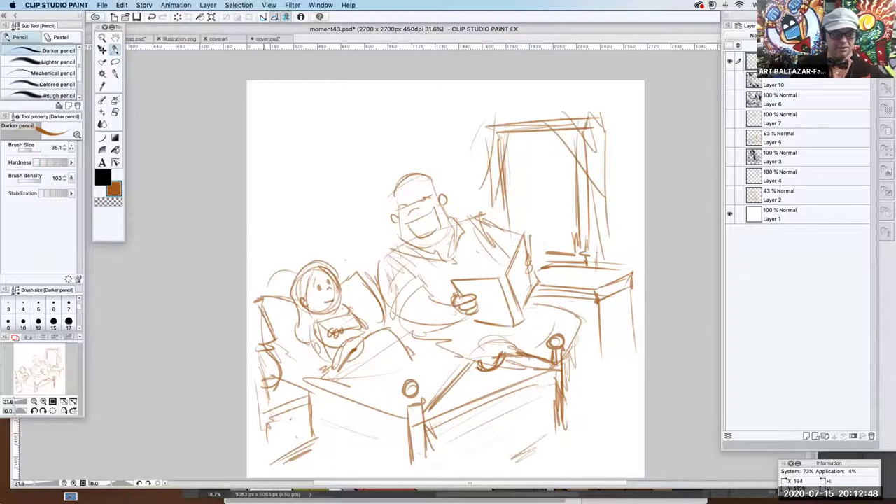
Sketch a curved headboard with a round-topped post behind the child, and divide the window into panes
mouse_move(256, 281)
mouse_down()
mouse_move(277, 247)
mouse_move(293, 253)
mouse_move(309, 240)
mouse_move(344, 260)
mouse_move(350, 226)
mouse_move(341, 221)
mouse_move(357, 267)
mouse_up()
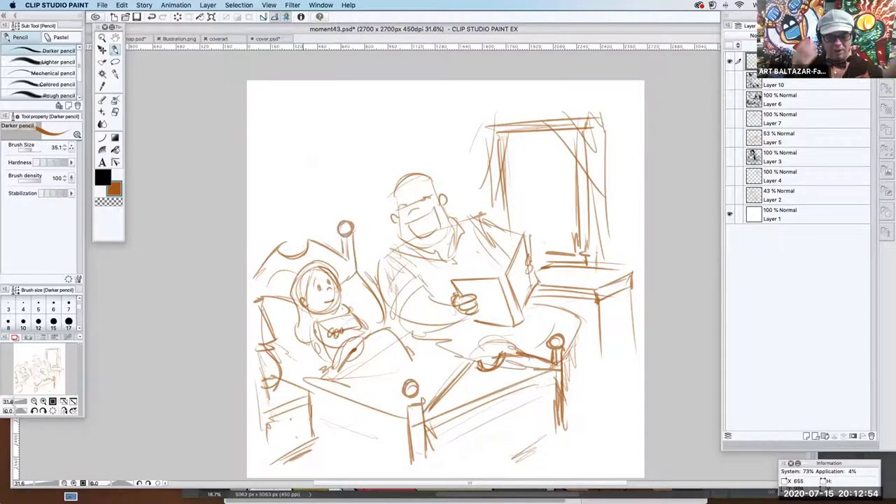
mouse_move(297, 244)
mouse_down()
mouse_move(273, 244)
mouse_move(251, 276)
mouse_up()
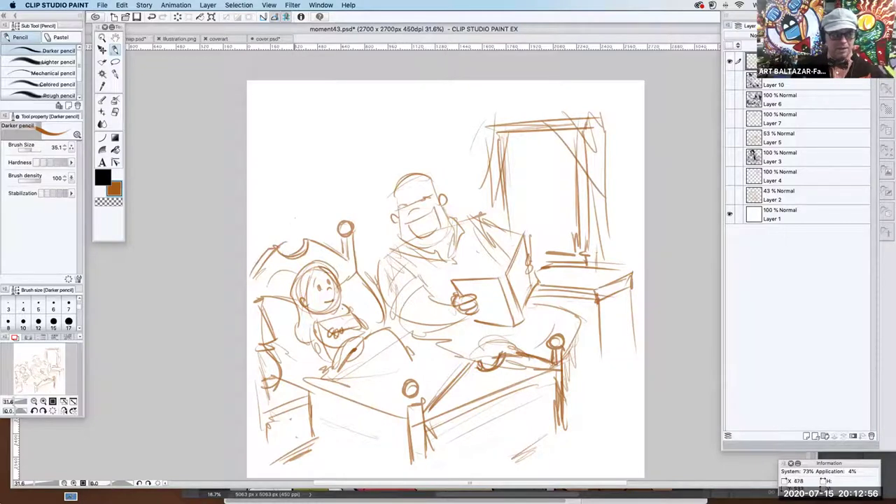
drag(539, 133, 540, 223)
drag(543, 133, 547, 245)
mouse_move(504, 186)
mouse_down()
mouse_move(575, 186)
mouse_move(566, 188)
mouse_up()
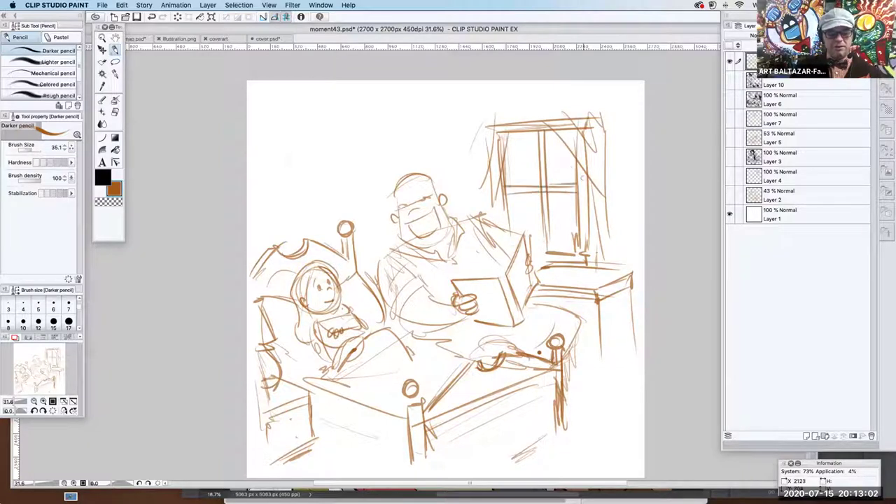
Sketch the outer window trim and full-length curtains, and add a small box on the side table
drag(493, 115, 555, 111)
drag(503, 122, 541, 117)
mouse_move(505, 113)
mouse_down()
mouse_move(492, 199)
mouse_move(474, 217)
mouse_up()
drag(473, 125, 471, 215)
drag(499, 129, 494, 222)
mouse_move(559, 105)
mouse_down()
mouse_move(597, 105)
mouse_move(589, 263)
mouse_up()
mouse_move(599, 105)
mouse_down()
mouse_move(606, 258)
mouse_move(624, 258)
mouse_up()
mouse_move(618, 227)
mouse_down()
mouse_move(610, 275)
mouse_move(565, 275)
mouse_move(593, 278)
mouse_up()
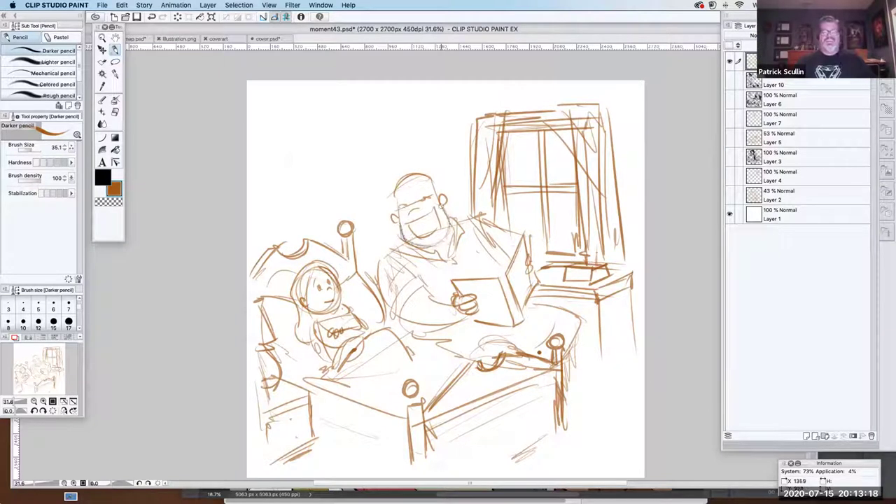
Refine the man's head with hair, eyes and a toothy grin, and firm up his shoulders, sleeves and far hand
mouse_move(395, 184)
mouse_down()
mouse_move(428, 175)
mouse_move(439, 195)
mouse_move(435, 184)
mouse_move(441, 192)
mouse_move(396, 208)
mouse_move(437, 211)
mouse_move(412, 229)
mouse_move(441, 211)
mouse_move(438, 227)
mouse_up()
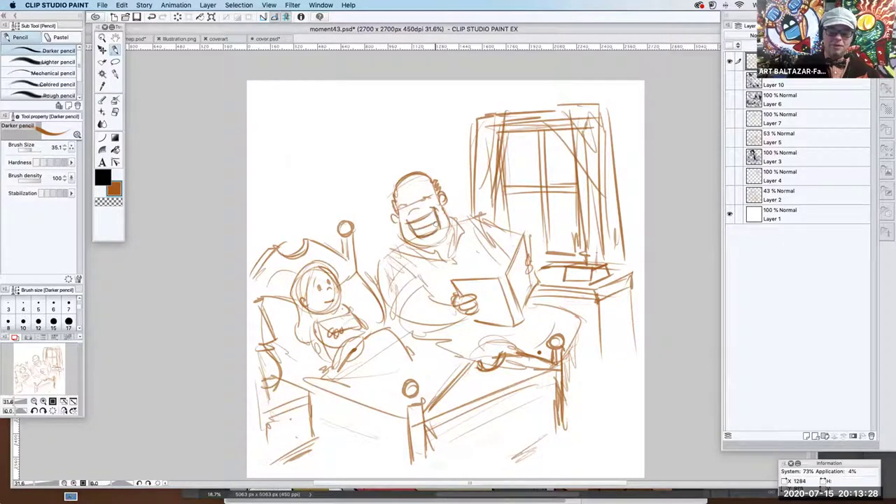
mouse_move(426, 296)
mouse_down()
mouse_move(441, 304)
mouse_move(415, 324)
mouse_move(458, 322)
mouse_up()
mouse_move(406, 243)
mouse_down()
mouse_move(378, 260)
mouse_move(380, 287)
mouse_up()
mouse_move(460, 223)
mouse_down()
mouse_move(477, 217)
mouse_move(529, 244)
mouse_move(490, 249)
mouse_move(486, 265)
mouse_up()
drag(510, 257, 498, 267)
drag(447, 339, 492, 327)
mouse_move(411, 229)
mouse_down()
mouse_move(436, 222)
mouse_move(427, 185)
mouse_move(401, 203)
mouse_up()
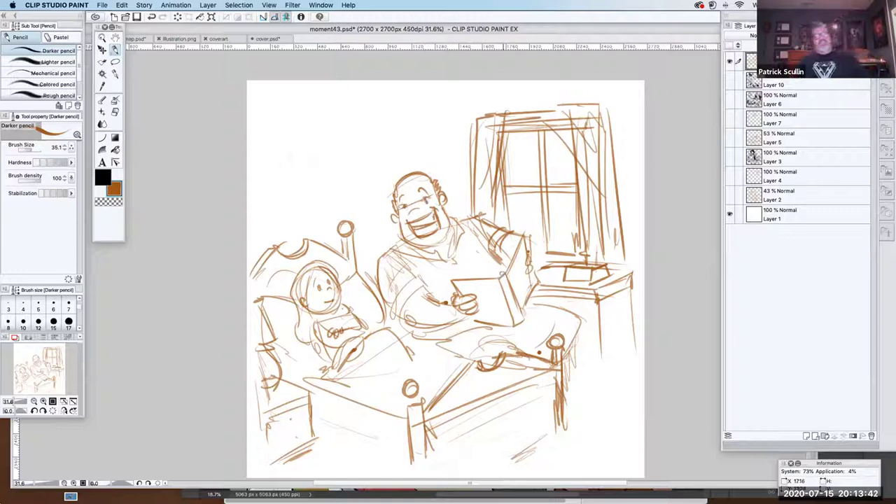
mouse_move(500, 270)
mouse_down()
mouse_move(516, 243)
mouse_move(502, 267)
mouse_move(454, 277)
mouse_move(500, 276)
mouse_move(522, 241)
mouse_move(505, 254)
mouse_move(520, 285)
mouse_move(523, 249)
mouse_move(507, 245)
mouse_up()
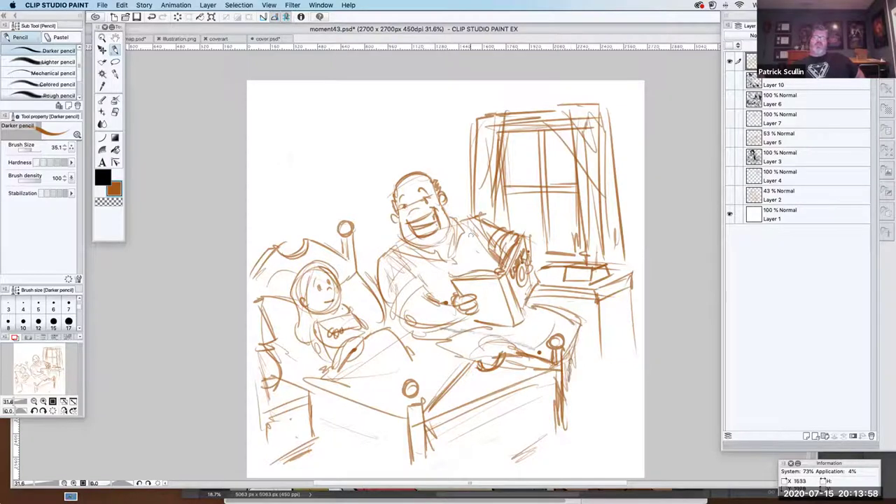
Sketch the blanket draping over the mattress side and add contour lines along the man's legs
mouse_move(319, 363)
mouse_down()
mouse_move(300, 386)
mouse_move(340, 450)
mouse_up()
drag(321, 384, 346, 377)
mouse_move(394, 340)
mouse_down()
mouse_move(420, 336)
mouse_move(422, 346)
mouse_move(498, 360)
mouse_up()
drag(444, 342, 476, 347)
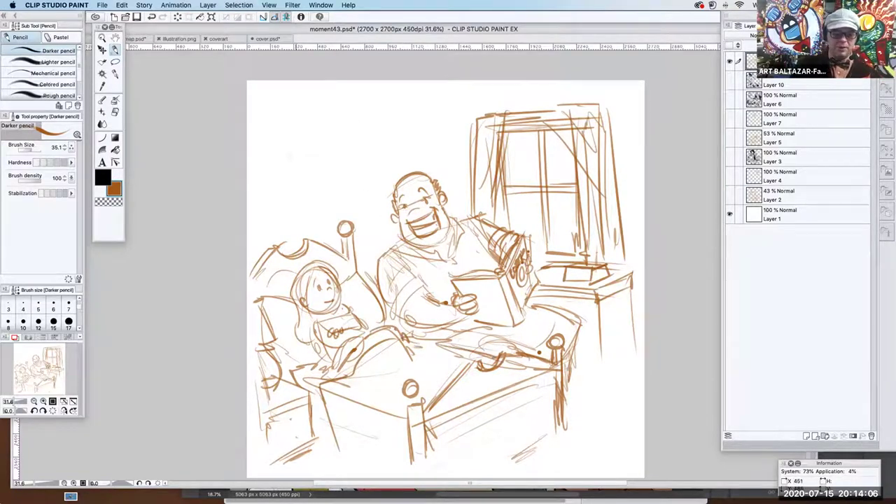
Sketch the back wall's vertical corner and sloping upper line, and darken the pillow and lamp edges
drag(271, 135, 279, 242)
drag(264, 120, 462, 145)
mouse_move(396, 242)
mouse_down()
mouse_move(380, 259)
mouse_move(410, 280)
mouse_up()
mouse_move(341, 270)
mouse_down()
mouse_move(367, 275)
mouse_move(387, 328)
mouse_up()
mouse_move(256, 295)
mouse_down()
mouse_move(283, 374)
mouse_move(318, 352)
mouse_move(293, 381)
mouse_up()
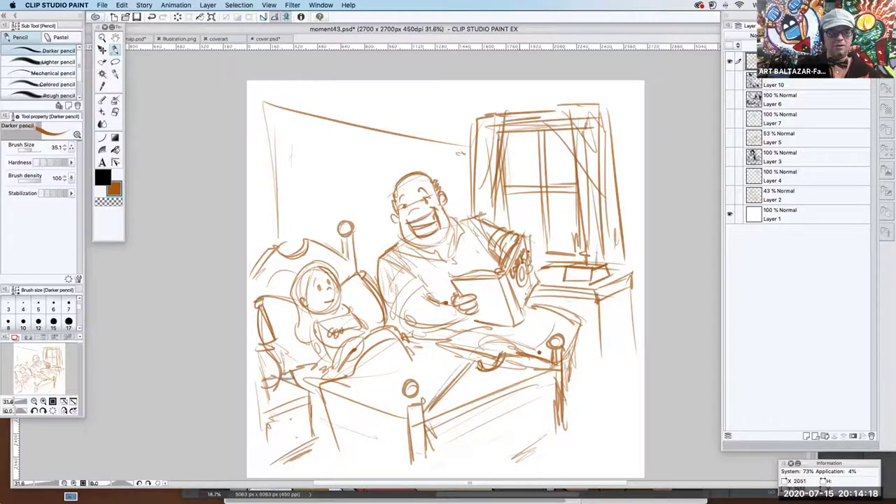
Darken the footboard's near post and knob, and add hanging blanket folds along the bed's side
mouse_move(420, 380)
mouse_down()
mouse_move(407, 396)
mouse_move(410, 459)
mouse_up()
drag(378, 406, 396, 469)
mouse_move(341, 397)
mouse_down()
mouse_move(368, 449)
mouse_move(397, 373)
mouse_move(405, 373)
mouse_up()
mouse_move(402, 343)
mouse_down()
mouse_move(412, 371)
mouse_move(442, 361)
mouse_up()
drag(413, 344, 443, 343)
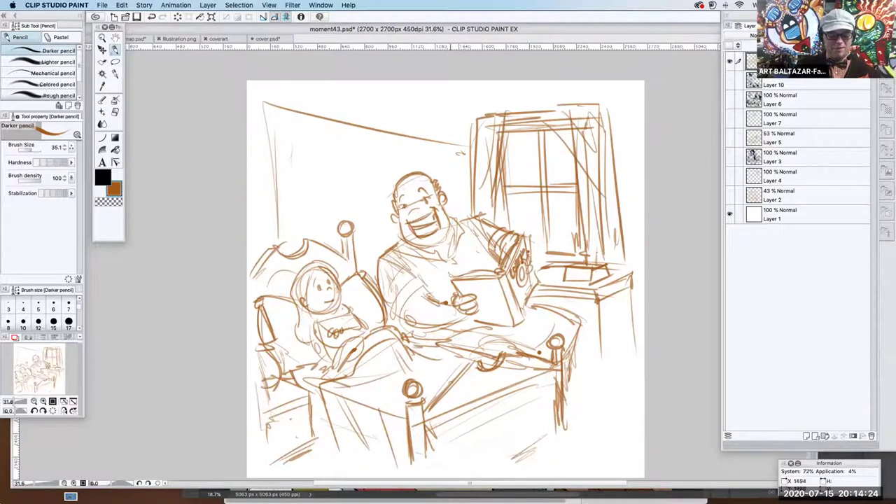
Reinforce the footboard's top rail and far post, and add a round ornament and plank lines to its panel
mouse_move(429, 403)
mouse_down()
mouse_move(476, 357)
mouse_move(425, 417)
mouse_up()
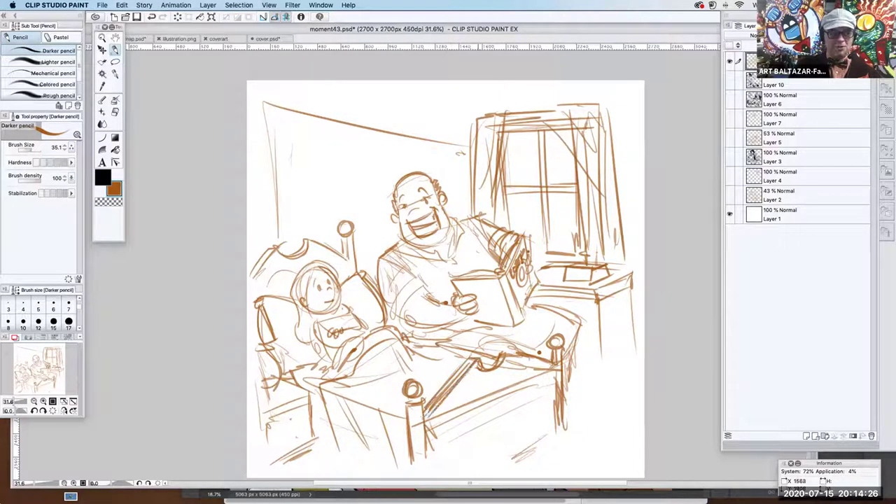
mouse_move(504, 357)
mouse_down()
mouse_move(483, 371)
mouse_move(494, 361)
mouse_up()
mouse_move(495, 360)
mouse_down()
mouse_move(484, 369)
mouse_move(557, 360)
mouse_up()
drag(490, 403, 493, 425)
drag(521, 396, 467, 434)
drag(521, 420, 448, 455)
drag(557, 372, 564, 420)
Define the side table below the window with a drawer front, firmer legs and a slanted side panel
drag(579, 317, 581, 351)
mouse_move(535, 300)
mouse_down()
mouse_move(603, 294)
mouse_move(566, 305)
mouse_move(595, 301)
mouse_up()
mouse_move(588, 301)
mouse_down()
mouse_move(587, 334)
mouse_move(596, 350)
mouse_move(578, 344)
mouse_move(588, 344)
mouse_move(595, 374)
mouse_up()
drag(600, 317, 598, 383)
mouse_move(634, 282)
mouse_down()
mouse_move(625, 360)
mouse_move(594, 407)
mouse_up()
drag(629, 345, 602, 389)
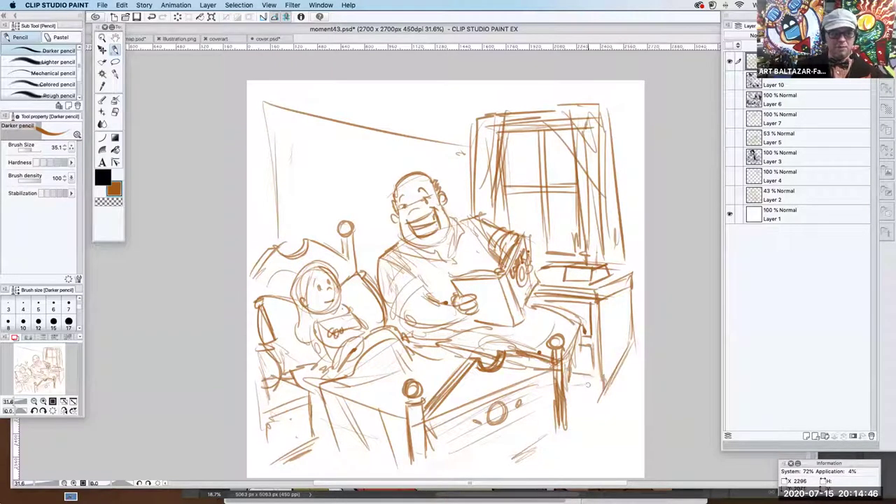
Close the headboard's outer side and firm up its post and inner curve behind the child
mouse_move(273, 243)
mouse_down()
mouse_move(252, 270)
mouse_move(255, 311)
mouse_up()
drag(254, 278, 255, 334)
mouse_move(287, 252)
mouse_down()
mouse_move(348, 259)
mouse_move(354, 270)
mouse_move(346, 266)
mouse_up()
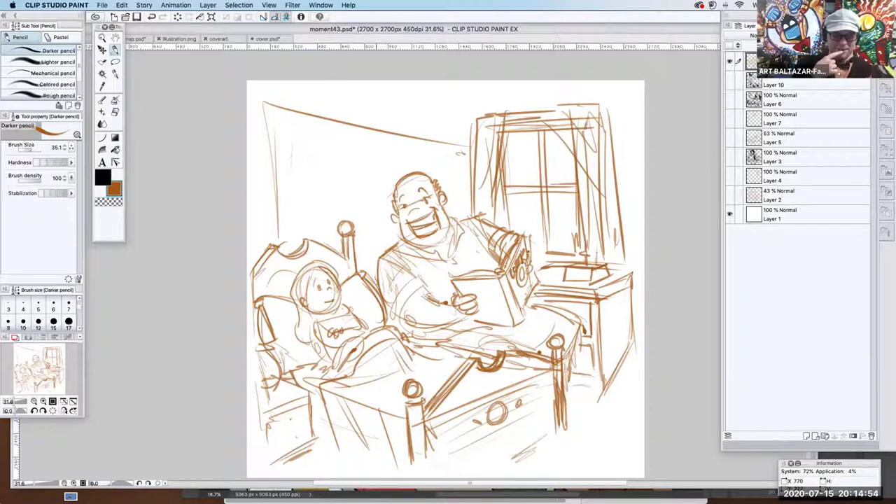
Sketch a rectangular poster on the wall above the child and a small pointed pennant beside it
drag(293, 107, 297, 209)
mouse_move(288, 110)
mouse_down()
mouse_move(361, 117)
mouse_move(355, 206)
mouse_up()
drag(291, 210, 347, 207)
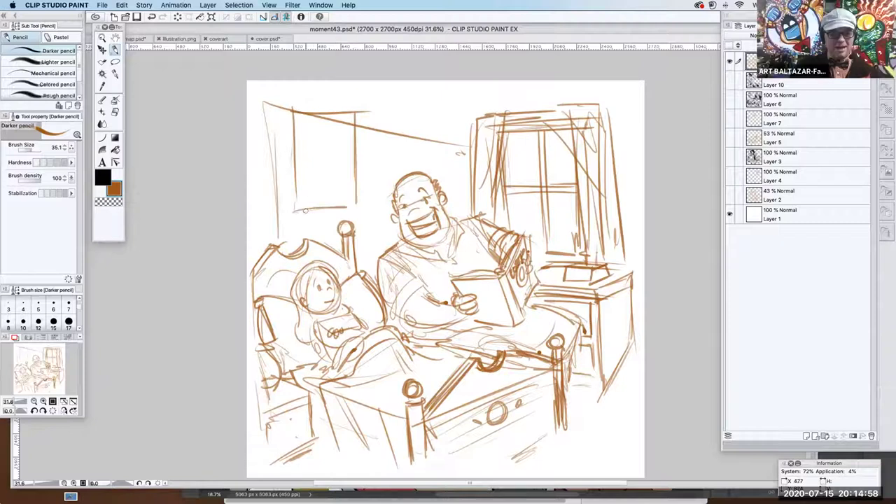
mouse_move(381, 131)
mouse_down()
mouse_move(384, 161)
mouse_move(384, 128)
mouse_up()
Sketch a teddy bear at the child's side and a hand against the pillow between the two figures
mouse_move(300, 332)
mouse_down()
mouse_move(291, 352)
mouse_move(317, 353)
mouse_move(301, 353)
mouse_move(311, 324)
mouse_move(303, 345)
mouse_move(313, 345)
mouse_move(298, 335)
mouse_move(310, 328)
mouse_move(312, 367)
mouse_move(329, 350)
mouse_up()
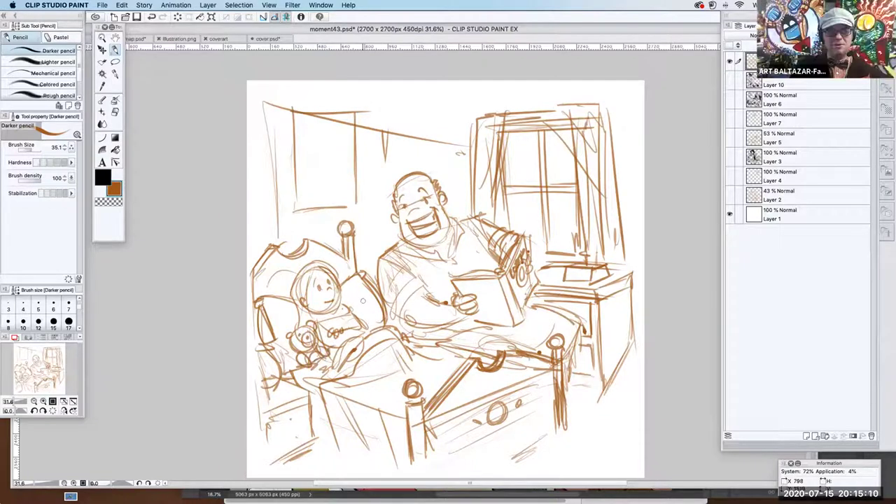
mouse_move(359, 316)
mouse_down()
mouse_move(377, 300)
mouse_move(379, 317)
mouse_move(360, 325)
mouse_up()
Sketch an open jacket on the man with lapels and cuffed sleeves
mouse_move(394, 248)
mouse_down()
mouse_move(403, 245)
mouse_move(445, 294)
mouse_up()
mouse_move(404, 250)
mouse_down()
mouse_move(428, 268)
mouse_move(445, 301)
mouse_up()
drag(456, 239, 472, 270)
mouse_move(452, 219)
mouse_down()
mouse_move(475, 269)
mouse_move(462, 250)
mouse_up()
mouse_move(454, 218)
mouse_down()
mouse_move(509, 220)
mouse_move(494, 259)
mouse_move(482, 247)
mouse_up()
drag(498, 247, 476, 270)
drag(417, 291, 405, 320)
mouse_move(422, 281)
mouse_down()
mouse_move(389, 327)
mouse_move(395, 299)
mouse_move(463, 251)
mouse_move(452, 296)
mouse_up()
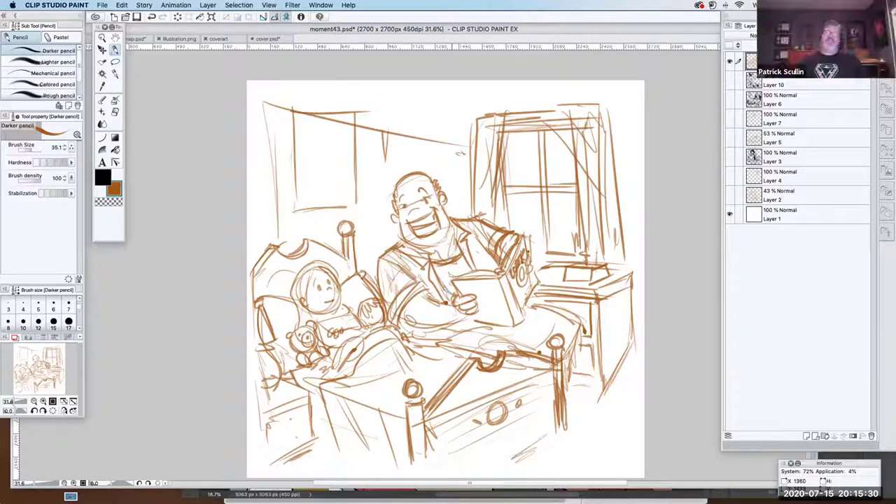
Add a bow tie at the man's neck and strengthen his jacket collar and near shoulder
drag(442, 257, 454, 271)
mouse_move(451, 265)
mouse_down()
mouse_move(465, 261)
mouse_move(448, 259)
mouse_move(457, 252)
mouse_up()
mouse_move(404, 236)
mouse_down()
mouse_move(375, 256)
mouse_move(382, 250)
mouse_up()
mouse_move(451, 212)
mouse_down()
mouse_move(448, 241)
mouse_move(457, 250)
mouse_up()
drag(454, 213, 446, 247)
mouse_move(400, 231)
mouse_down()
mouse_move(364, 277)
mouse_move(367, 290)
mouse_up()
drag(396, 234, 371, 280)
drag(380, 285, 375, 293)
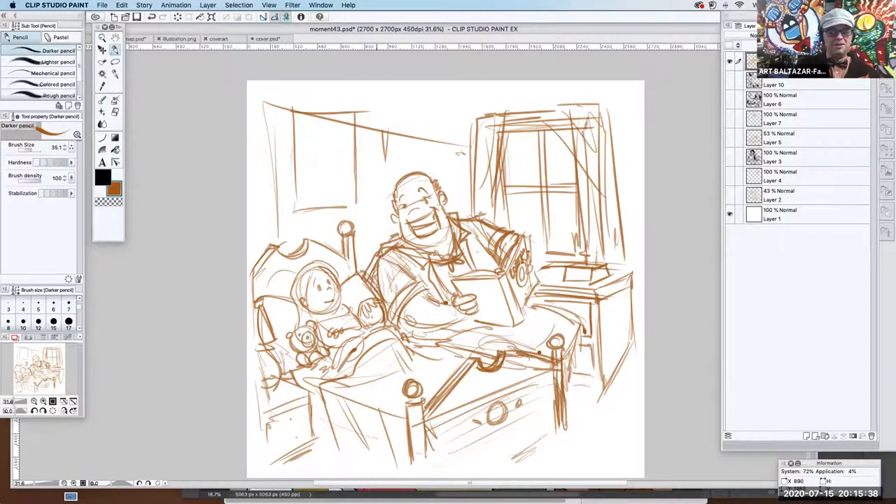
Redraw the man's legs on the bed with bolder contours from his lap to his feet
drag(464, 336, 454, 346)
mouse_move(460, 326)
mouse_down()
mouse_move(453, 343)
mouse_move(447, 335)
mouse_up()
mouse_move(459, 330)
mouse_down()
mouse_move(440, 340)
mouse_move(449, 336)
mouse_up()
mouse_move(467, 319)
mouse_down()
mouse_move(482, 330)
mouse_move(461, 340)
mouse_move(497, 327)
mouse_up()
mouse_move(519, 336)
mouse_down()
mouse_move(486, 328)
mouse_move(539, 352)
mouse_up()
drag(528, 305, 575, 317)
drag(578, 315, 567, 369)
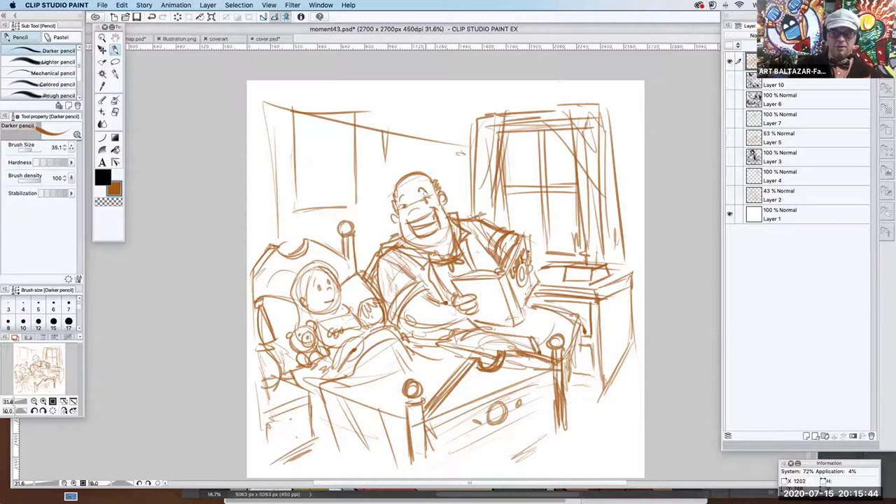
Add vertical folds to the curtains and draw small stars and dots in the window panes
drag(483, 120, 483, 208)
drag(493, 125, 491, 205)
drag(495, 143, 493, 178)
drag(586, 137, 582, 228)
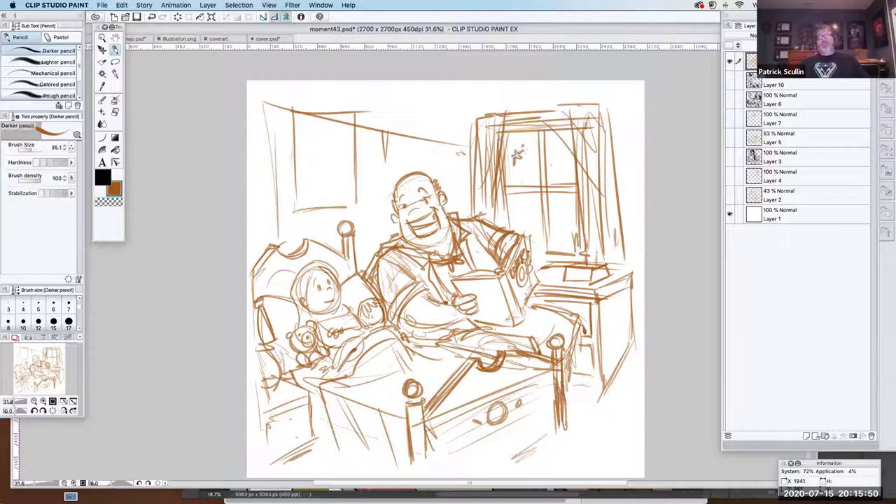
mouse_move(556, 208)
mouse_down()
mouse_move(566, 206)
mouse_move(518, 214)
mouse_move(526, 208)
mouse_up()
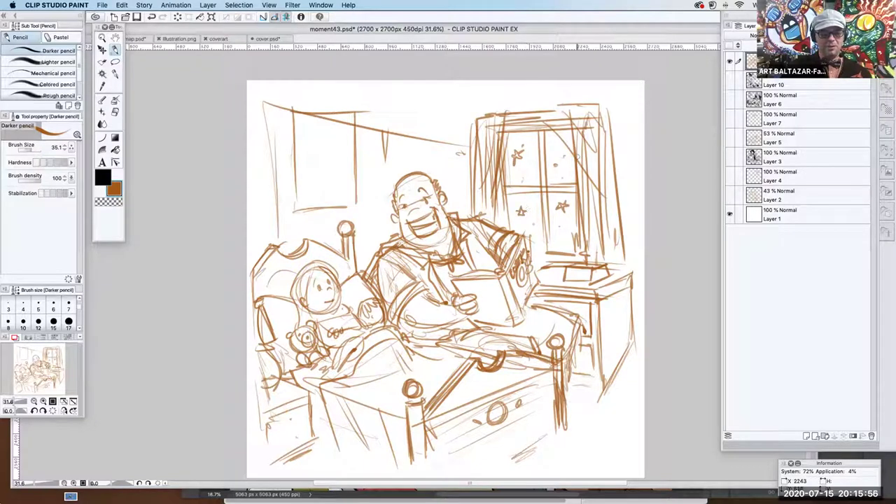
Reinforce the window's top and sill lines and pencil in the child's hair, sleeve and upper body
drag(538, 256, 576, 259)
drag(511, 126, 567, 125)
mouse_move(313, 262)
mouse_down()
mouse_move(304, 293)
mouse_move(311, 298)
mouse_move(326, 268)
mouse_move(317, 280)
mouse_move(303, 268)
mouse_move(289, 298)
mouse_move(292, 287)
mouse_up()
mouse_move(312, 308)
mouse_down()
mouse_move(299, 324)
mouse_move(349, 311)
mouse_move(363, 328)
mouse_move(348, 324)
mouse_move(351, 341)
mouse_move(327, 348)
mouse_up()
drag(340, 283, 324, 312)
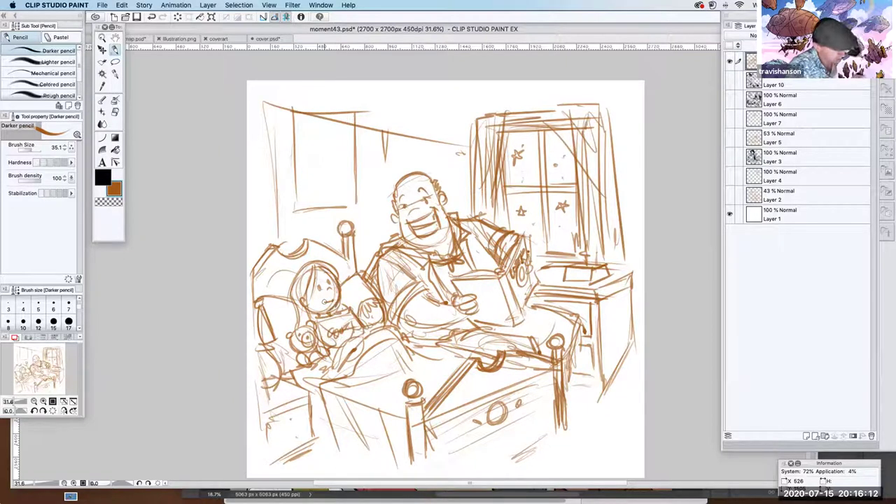
Add light fold strokes to the blanket's top and hanging side, and touch up the man's jaw line
mouse_move(379, 341)
mouse_down()
mouse_move(367, 381)
mouse_move(382, 352)
mouse_move(445, 368)
mouse_up()
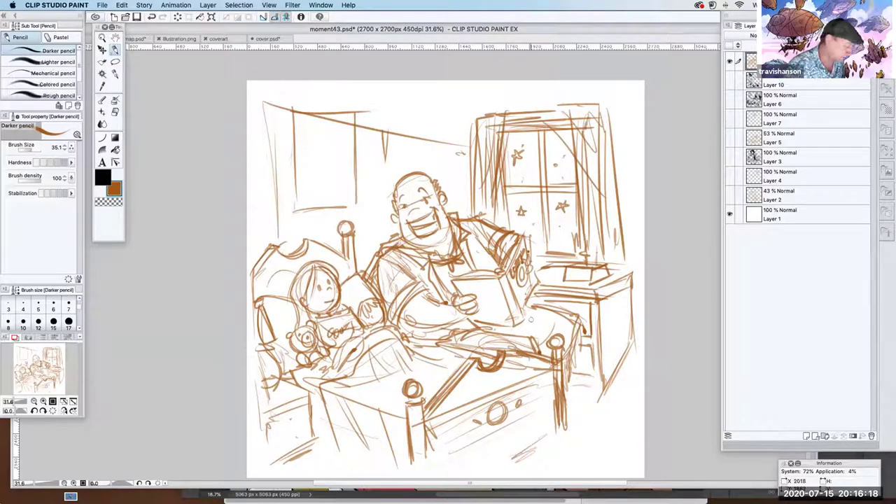
mouse_move(342, 393)
mouse_down()
mouse_move(368, 450)
mouse_move(363, 432)
mouse_move(358, 454)
mouse_up()
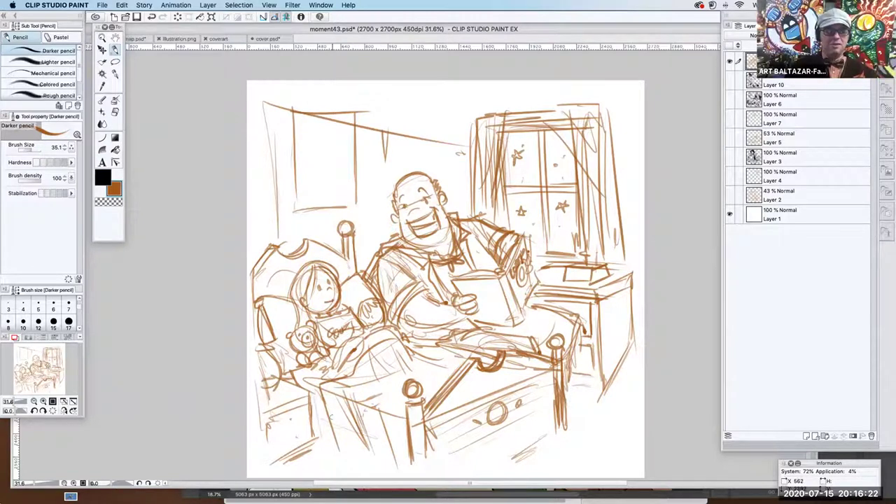
drag(448, 211, 448, 241)
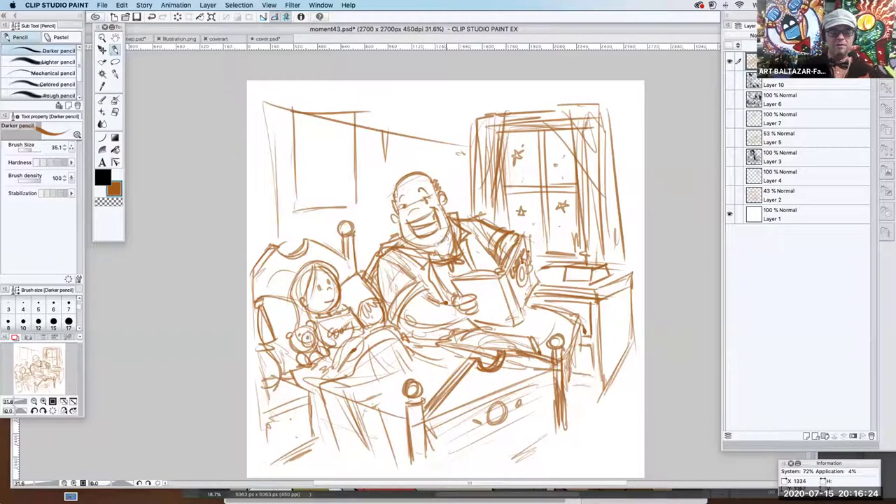
Thicken the book's edge, add a cover border, and replace the man's far hand with fingertips gripping the page edge
drag(537, 283, 525, 315)
mouse_move(462, 283)
mouse_down()
mouse_move(494, 289)
mouse_move(496, 301)
mouse_up()
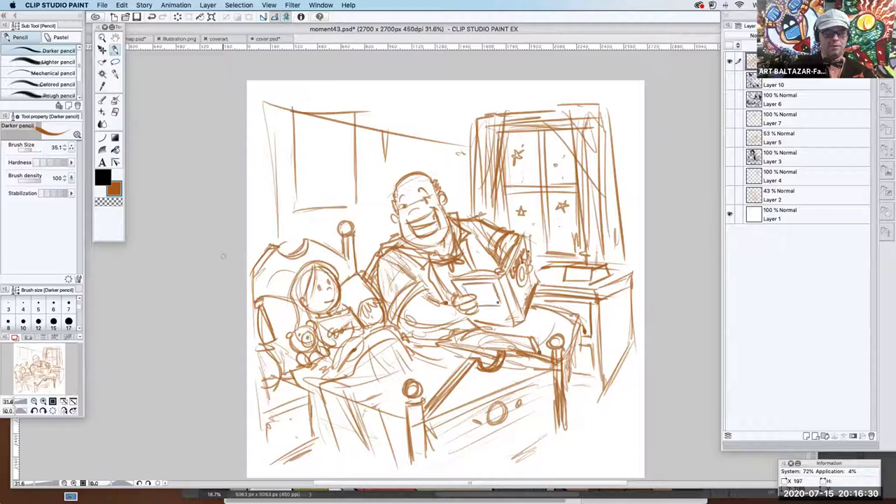
key(e)
drag(519, 255, 522, 288)
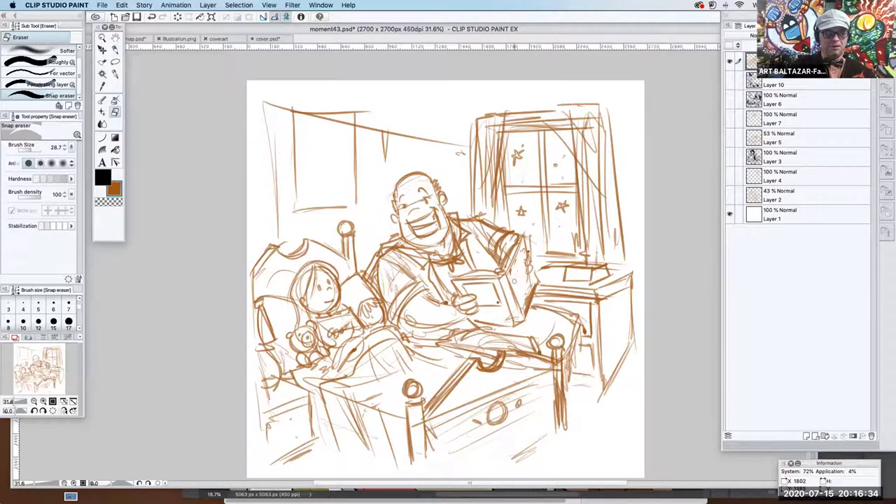
click(114, 51)
drag(526, 263, 535, 276)
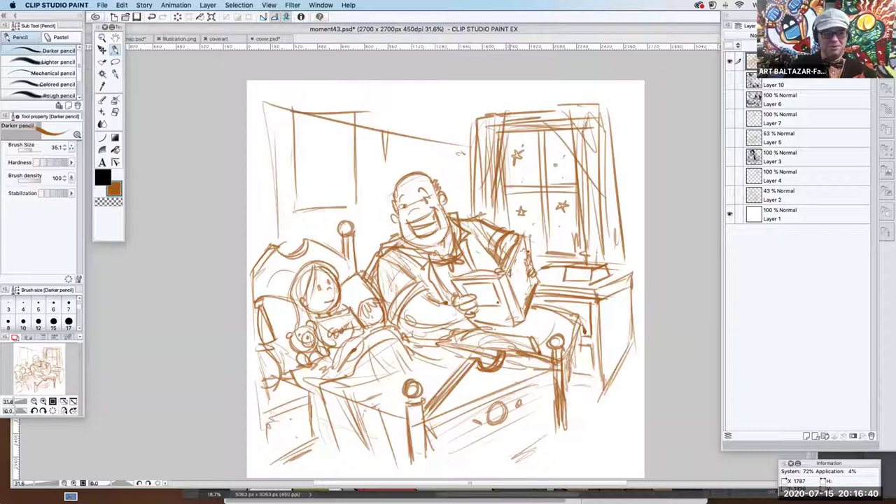
Scribble text on the book's visible page and darken the two footboard posts with shading strokes
mouse_move(510, 268)
mouse_down()
mouse_move(520, 287)
mouse_move(523, 274)
mouse_up()
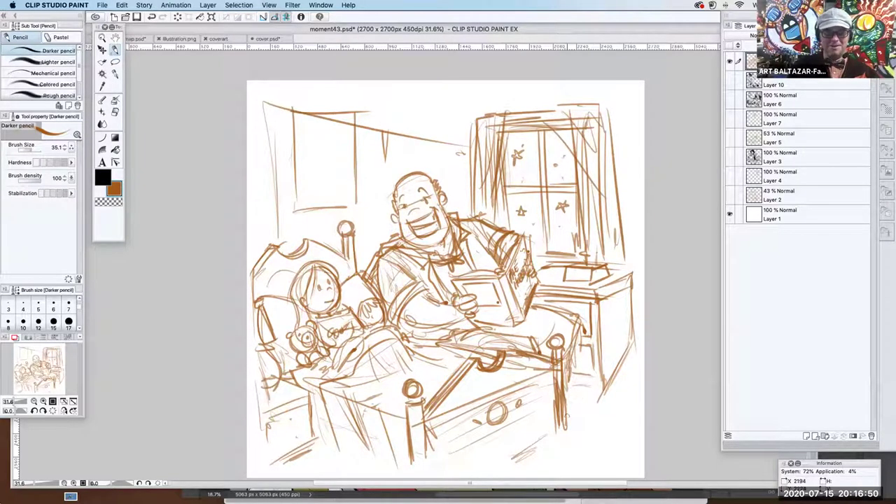
drag(562, 364, 565, 416)
mouse_move(412, 417)
mouse_down()
mouse_move(410, 458)
mouse_move(422, 449)
mouse_up()
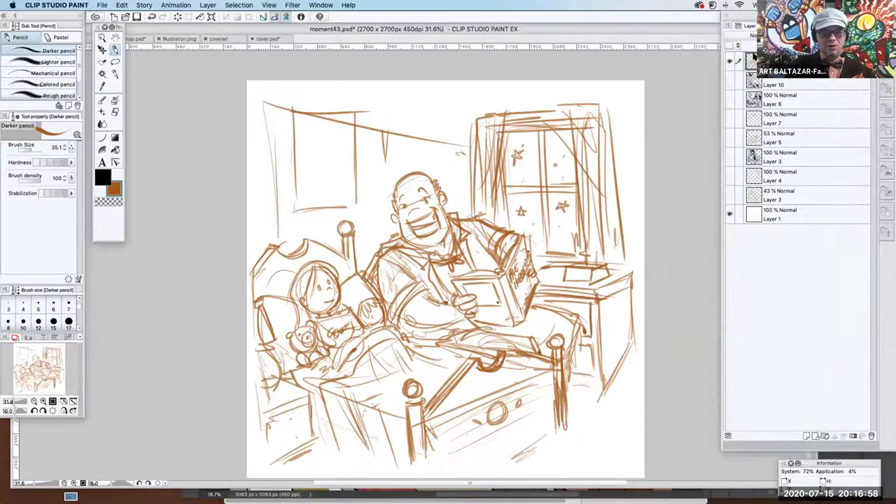
Fade the pencil sketch by lowering its layer opacity and add a new layer above it for inking
drag(754, 20, 625, 60)
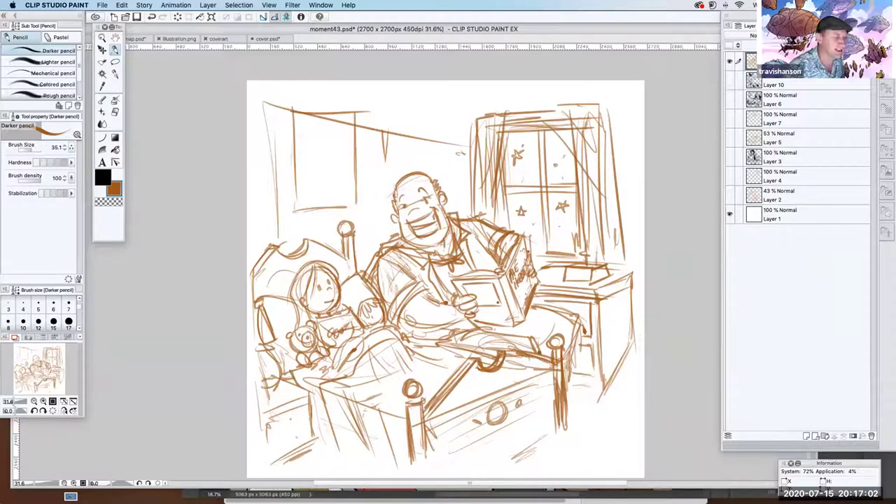
drag(849, 35, 829, 35)
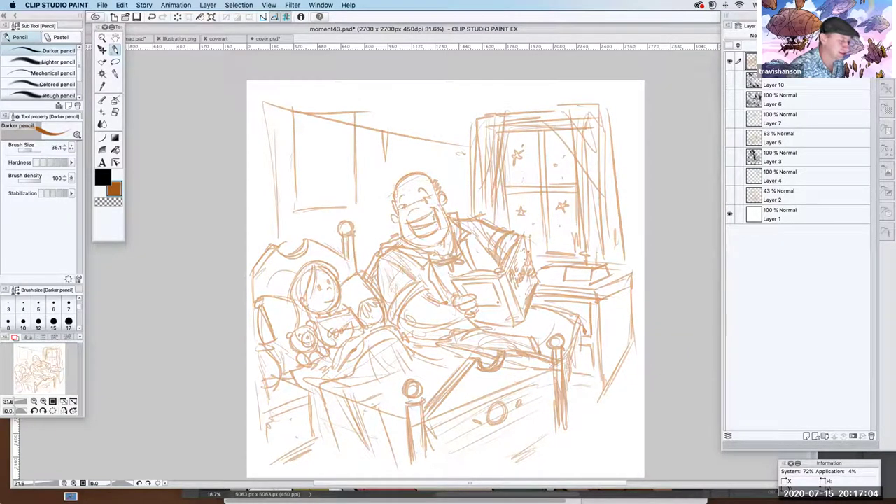
click(825, 35)
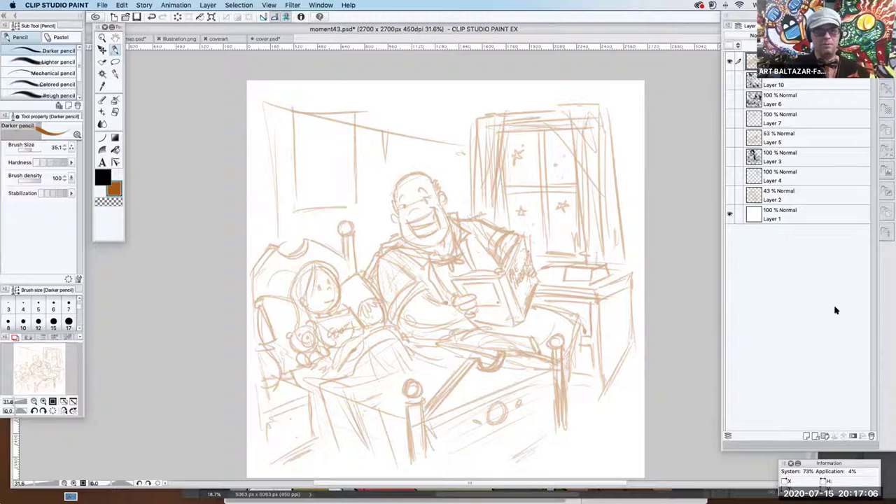
click(806, 436)
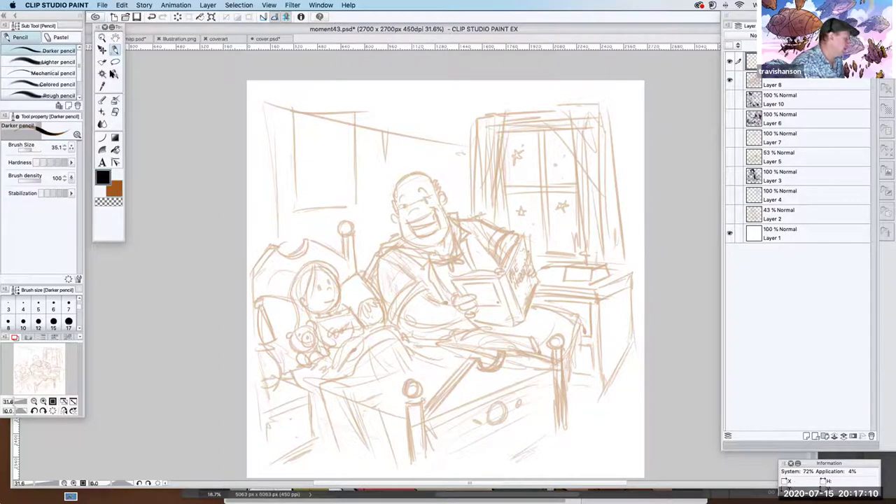
Ink the man's hair, ears, eyes, nose and wide smile in black with the Textured pen
click(112, 73)
mouse_move(394, 185)
mouse_down()
mouse_move(397, 206)
mouse_move(423, 184)
mouse_up()
key(ctrl+z)
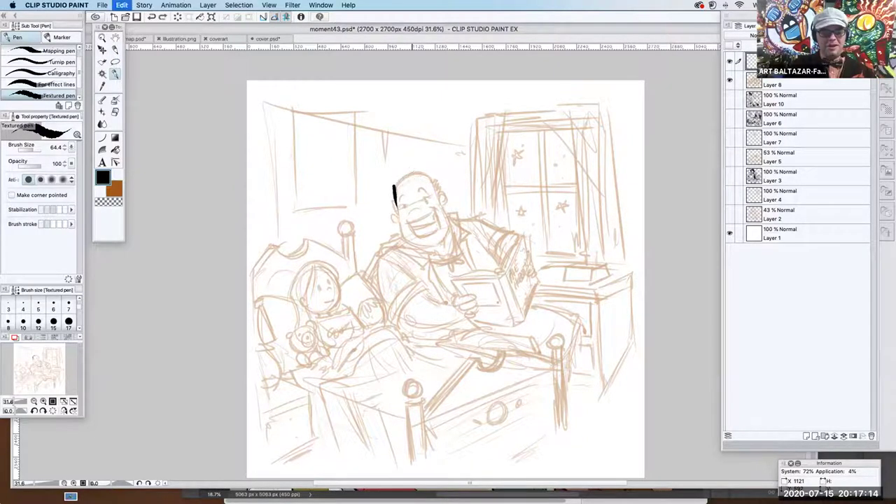
mouse_move(393, 194)
mouse_down()
mouse_move(428, 177)
mouse_move(438, 194)
mouse_move(397, 221)
mouse_up()
mouse_move(441, 192)
mouse_down()
mouse_move(445, 202)
mouse_move(416, 220)
mouse_move(420, 213)
mouse_up()
drag(411, 179, 402, 188)
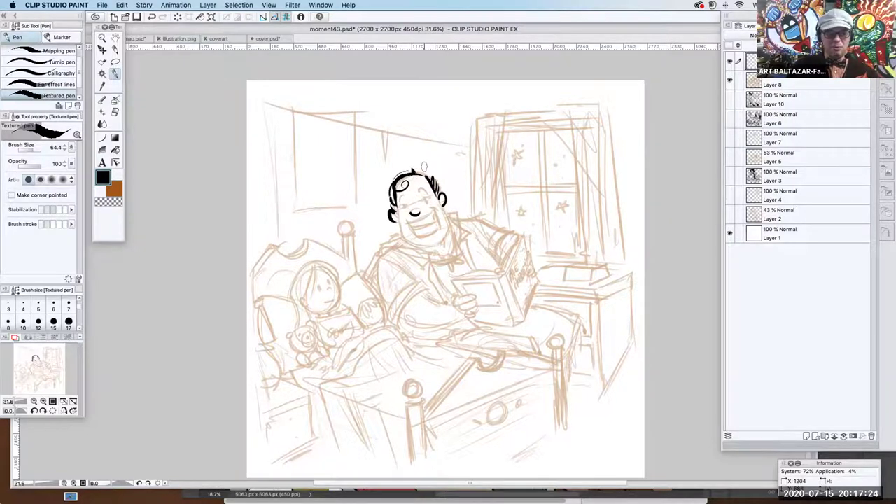
mouse_move(406, 224)
mouse_down()
mouse_move(433, 205)
mouse_move(440, 234)
mouse_move(406, 209)
mouse_up()
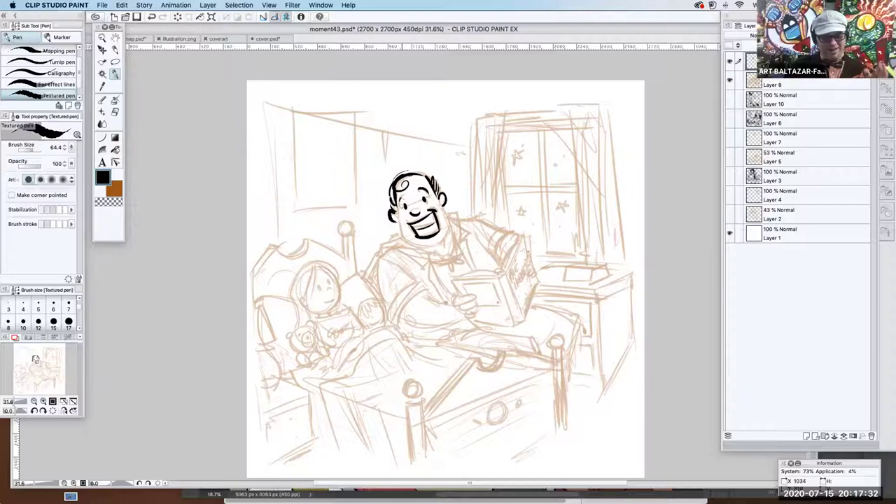
Erase the inked curl and crown, redraw the man's hair swept up with a tuft, and ink his beard and cheek
key(e)
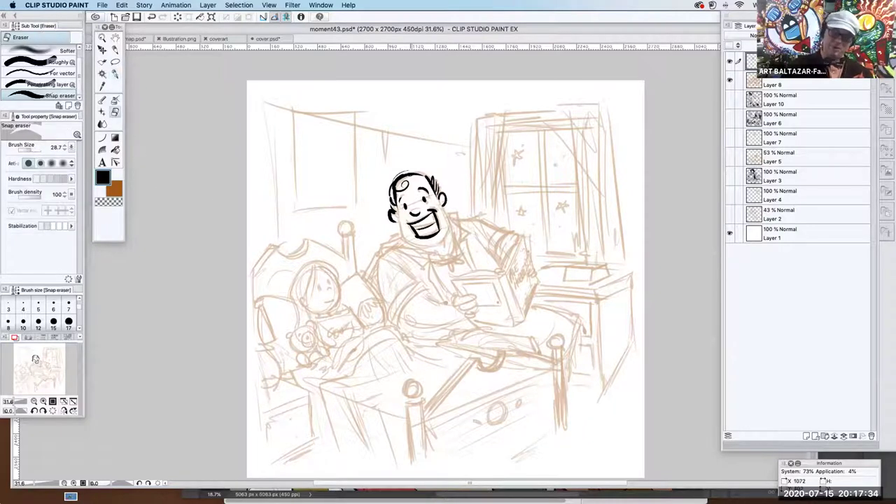
drag(398, 180, 412, 167)
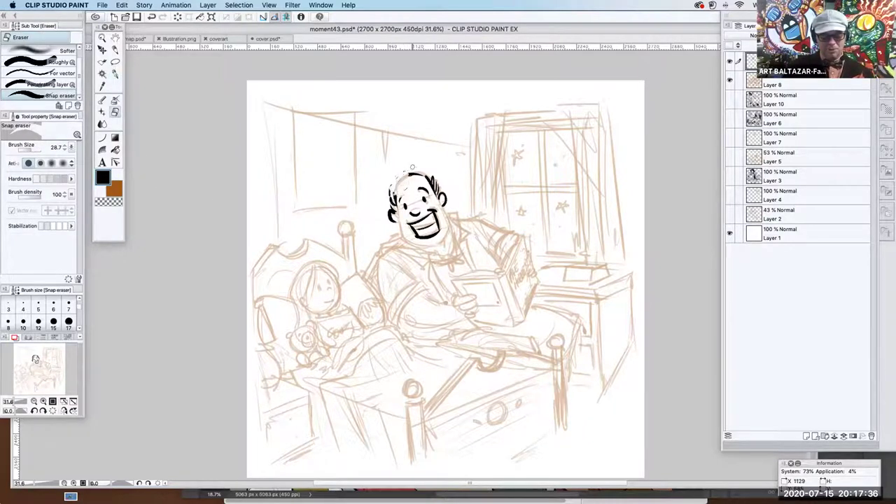
click(110, 70)
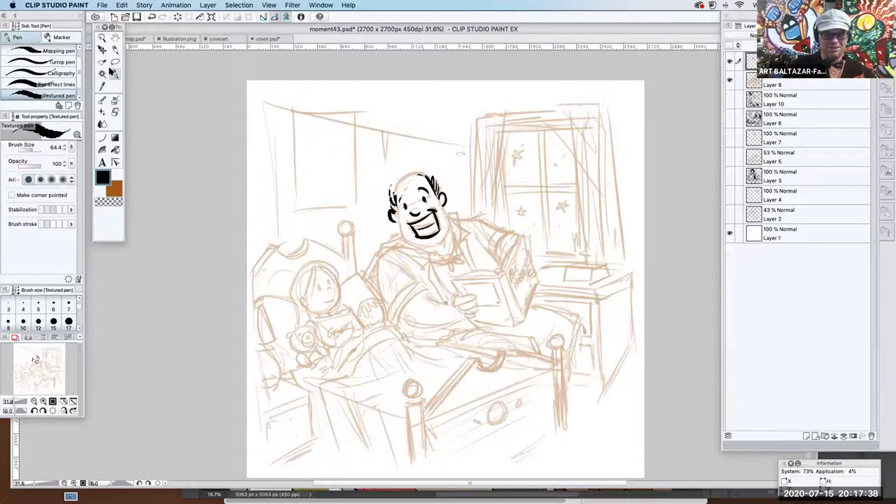
mouse_move(412, 170)
mouse_down()
mouse_move(390, 186)
mouse_move(424, 164)
mouse_move(433, 181)
mouse_up()
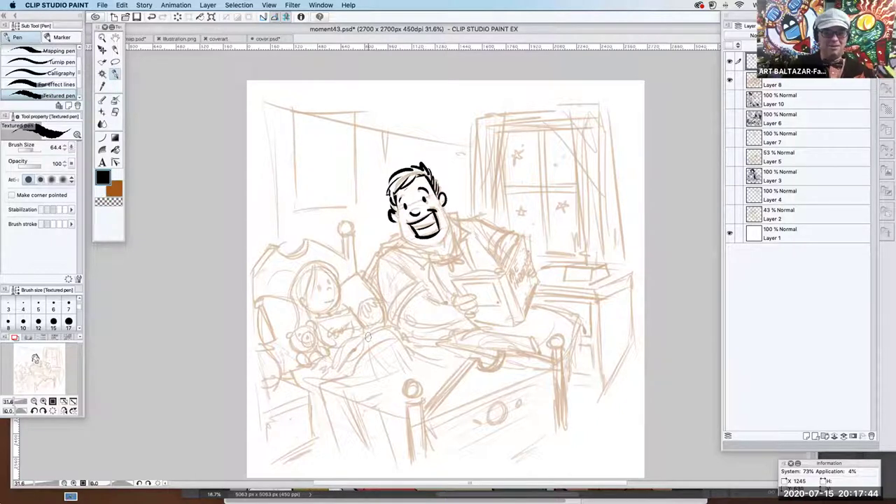
mouse_move(408, 237)
mouse_down()
mouse_move(420, 252)
mouse_move(444, 254)
mouse_move(451, 228)
mouse_move(445, 217)
mouse_move(424, 250)
mouse_move(406, 228)
mouse_move(404, 235)
mouse_up()
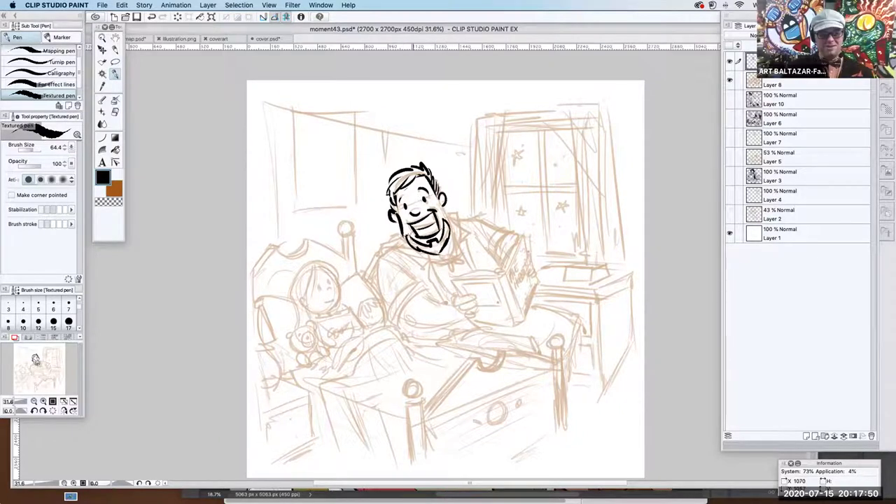
drag(439, 204, 449, 223)
Ink the man's jacket collar and both pointed lapels down toward the book
drag(429, 252, 444, 283)
mouse_move(400, 239)
mouse_down()
mouse_move(424, 258)
mouse_move(386, 249)
mouse_move(424, 272)
mouse_move(453, 306)
mouse_up()
drag(452, 241, 466, 264)
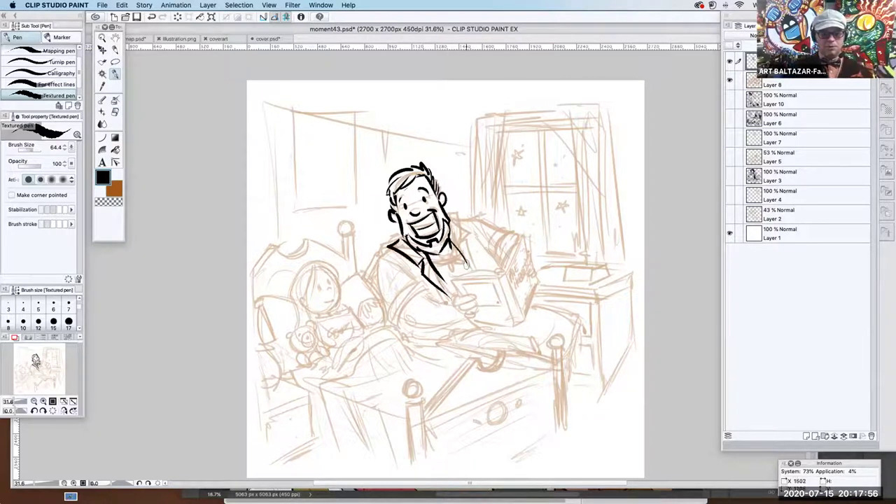
drag(449, 221, 468, 241)
drag(463, 243, 475, 268)
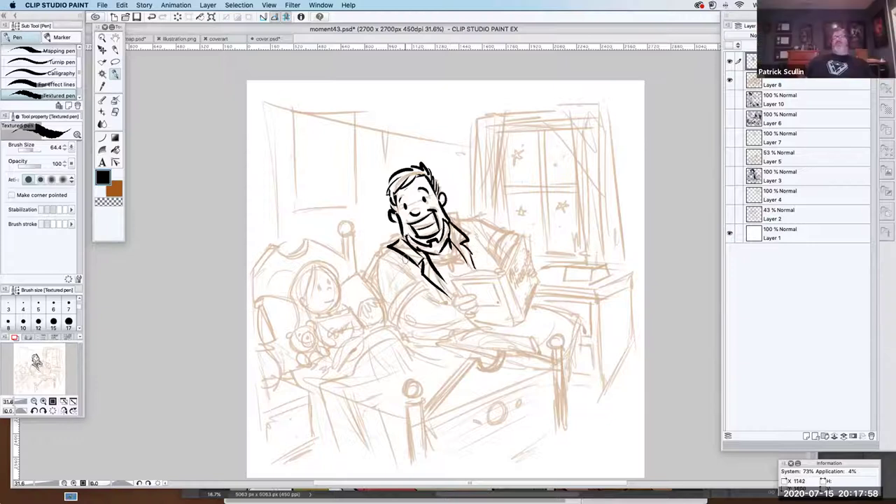
Ink the jacket's shoulders and upper sleeves on both sides of the man's torso
mouse_move(393, 249)
mouse_down()
mouse_move(381, 260)
mouse_move(378, 301)
mouse_up()
drag(394, 264, 415, 287)
drag(467, 227, 495, 269)
mouse_move(450, 220)
mouse_down()
mouse_move(509, 238)
mouse_move(493, 264)
mouse_move(514, 237)
mouse_move(534, 262)
mouse_up()
Ink the man's far fingers and the open book with its cover, spine and raised pages
drag(533, 255, 530, 274)
mouse_move(525, 231)
mouse_down()
mouse_move(540, 288)
mouse_move(528, 320)
mouse_up()
mouse_move(451, 295)
mouse_down()
mouse_move(503, 269)
mouse_move(504, 278)
mouse_up()
mouse_move(526, 226)
mouse_down()
mouse_move(504, 276)
mouse_move(515, 319)
mouse_up()
drag(507, 272, 523, 322)
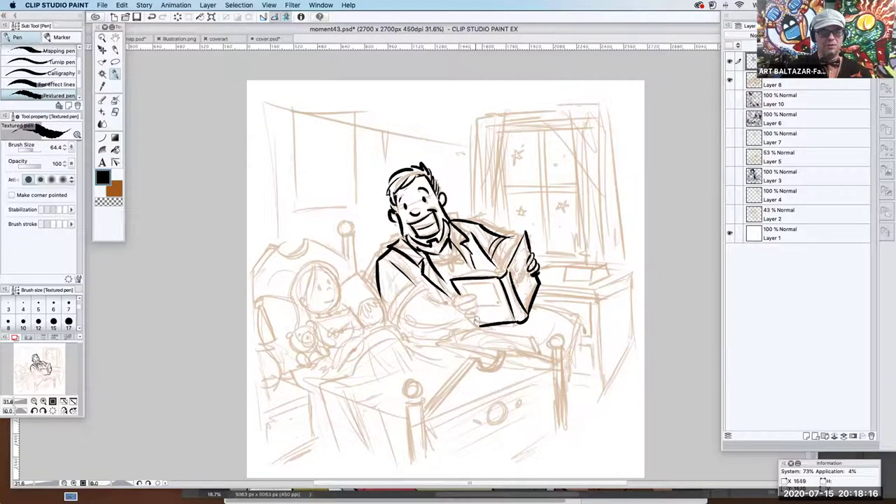
Ink the book's spine top, the man's near hand, his forearm and the cuffed sleeve with creases
mouse_move(500, 269)
mouse_down()
mouse_move(522, 235)
mouse_move(503, 272)
mouse_move(454, 277)
mouse_move(488, 278)
mouse_move(462, 303)
mouse_move(479, 320)
mouse_move(431, 295)
mouse_move(401, 324)
mouse_up()
mouse_move(427, 282)
mouse_down()
mouse_move(392, 329)
mouse_move(414, 293)
mouse_up()
drag(422, 277, 389, 308)
mouse_move(393, 318)
mouse_down()
mouse_move(392, 327)
mouse_move(421, 335)
mouse_move(466, 324)
mouse_up()
Ink the footboard's curved top rail, its two ball-topped posts and the round ornament on its face
mouse_move(423, 411)
mouse_down()
mouse_move(485, 347)
mouse_move(469, 358)
mouse_move(515, 356)
mouse_move(501, 346)
mouse_move(552, 363)
mouse_up()
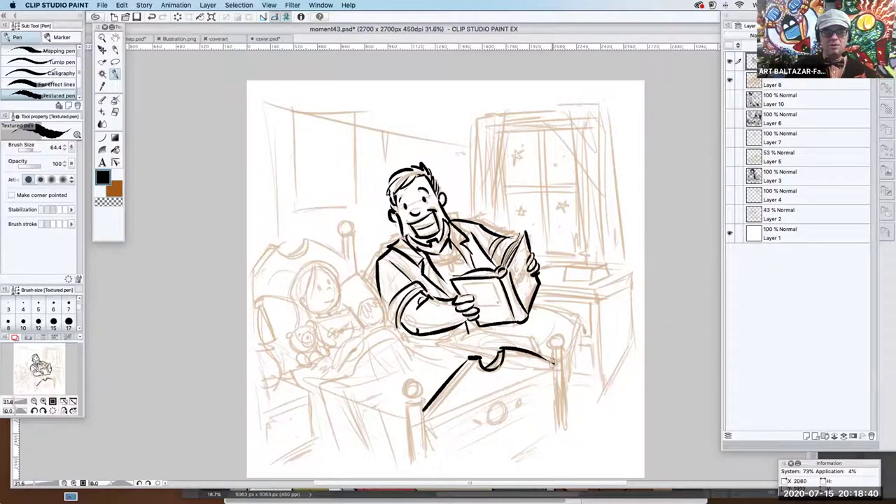
drag(426, 414, 474, 363)
mouse_move(418, 382)
mouse_down()
mouse_move(408, 388)
mouse_move(419, 383)
mouse_up()
drag(558, 340, 568, 419)
mouse_move(551, 350)
mouse_down()
mouse_move(559, 437)
mouse_move(568, 427)
mouse_up()
mouse_move(425, 399)
mouse_down()
mouse_move(428, 467)
mouse_move(412, 463)
mouse_move(424, 396)
mouse_up()
drag(496, 401, 516, 407)
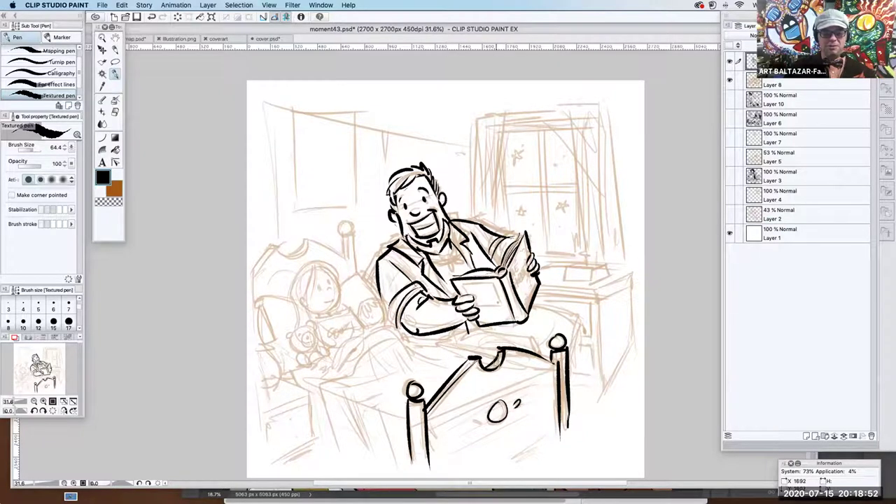
Ink the blanket's contour over the child's legs and its edge toward the footboard, with fold lines
mouse_move(337, 367)
mouse_down()
mouse_move(396, 325)
mouse_move(402, 333)
mouse_move(352, 375)
mouse_move(393, 376)
mouse_up()
mouse_move(392, 336)
mouse_down()
mouse_move(405, 335)
mouse_move(427, 365)
mouse_move(492, 354)
mouse_up()
drag(424, 352, 438, 361)
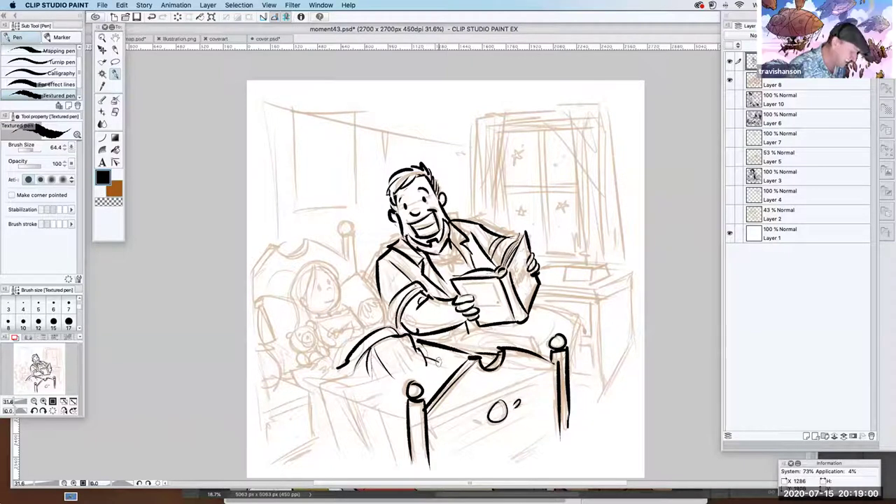
drag(391, 341, 418, 366)
Ink the child's face, long hair and folded arms, together with the leafy-topped toy beside her
mouse_move(365, 332)
mouse_down()
mouse_move(350, 348)
mouse_move(326, 338)
mouse_move(340, 339)
mouse_move(352, 323)
mouse_move(364, 334)
mouse_move(340, 299)
mouse_move(313, 322)
mouse_move(336, 313)
mouse_move(306, 302)
mouse_move(335, 309)
mouse_move(335, 272)
mouse_move(340, 300)
mouse_move(315, 280)
mouse_move(329, 273)
mouse_move(334, 298)
mouse_move(306, 308)
mouse_move(313, 266)
mouse_up()
key(super+z)
key(super+z)
mouse_move(312, 297)
mouse_down()
mouse_move(316, 259)
mouse_move(343, 287)
mouse_up()
mouse_move(312, 259)
mouse_down()
mouse_move(299, 297)
mouse_move(308, 268)
mouse_move(289, 295)
mouse_move(290, 314)
mouse_move(357, 314)
mouse_move(354, 322)
mouse_move(382, 294)
mouse_move(351, 295)
mouse_up()
mouse_move(352, 294)
mouse_down()
mouse_move(368, 286)
mouse_move(381, 313)
mouse_move(364, 324)
mouse_move(387, 323)
mouse_move(328, 371)
mouse_move(322, 363)
mouse_move(291, 381)
mouse_move(300, 378)
mouse_move(333, 448)
mouse_up()
click(374, 314)
Ink the mattress edge and the long vertical folds of the blanket hanging down the bed's near side
mouse_move(312, 384)
mouse_down()
mouse_move(330, 441)
mouse_move(347, 368)
mouse_move(400, 417)
mouse_move(390, 466)
mouse_up()
drag(369, 404, 385, 453)
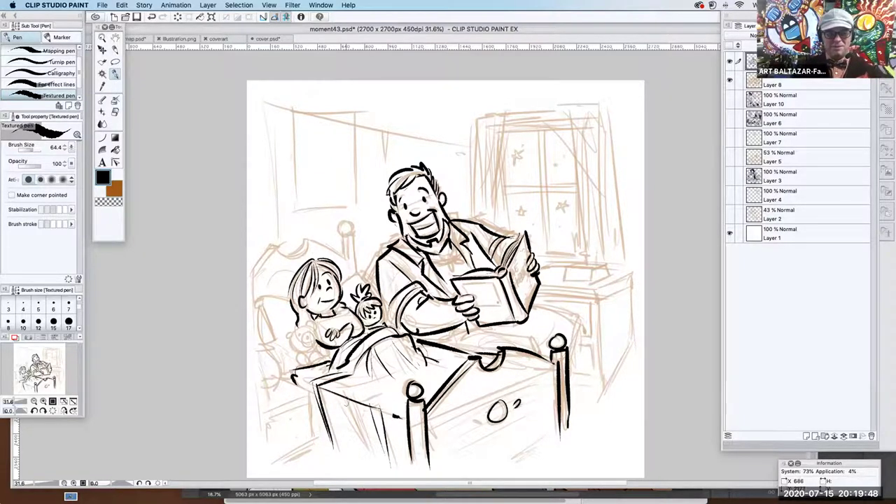
drag(344, 399, 358, 445)
drag(349, 386, 389, 403)
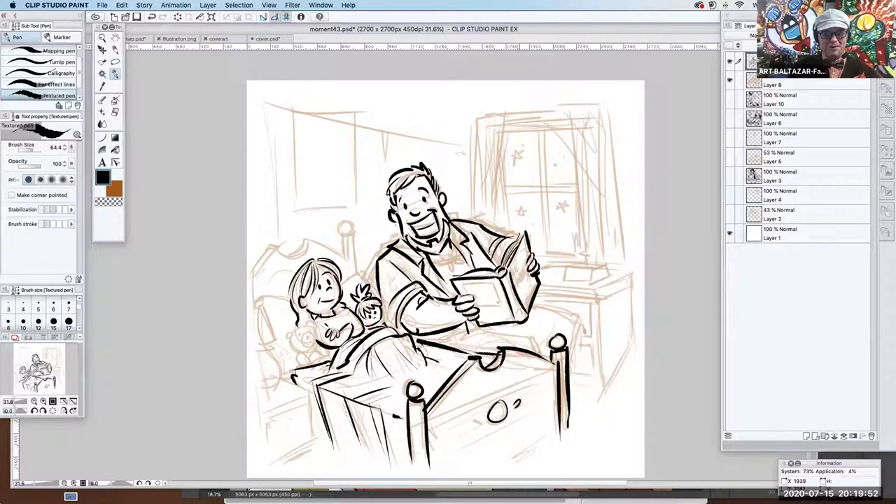
Ink the man's legs stretched across the bed, including the bent knee behind the footboard post
mouse_move(532, 306)
mouse_down()
mouse_move(573, 312)
mouse_move(576, 347)
mouse_up()
mouse_move(478, 327)
mouse_down()
mouse_move(539, 340)
mouse_move(542, 354)
mouse_up()
drag(575, 341, 572, 366)
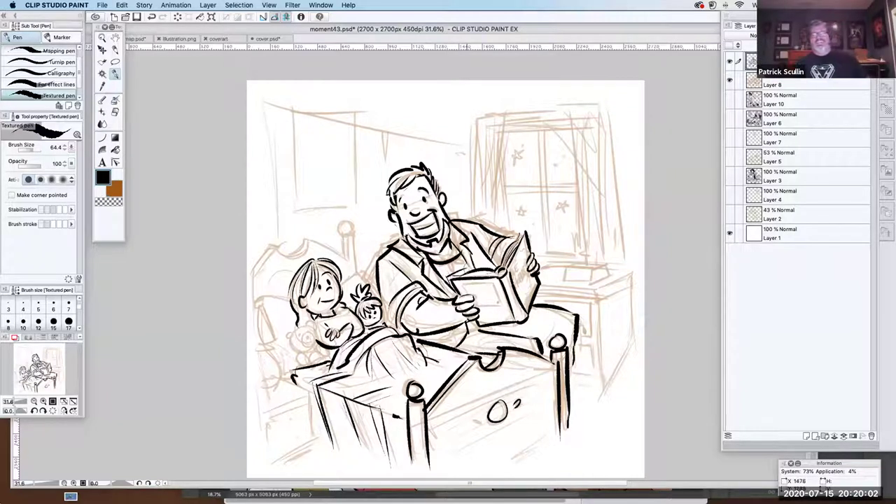
Ink the teddy bear next to the child and the pillows behind her
mouse_move(293, 331)
mouse_down()
mouse_move(308, 323)
mouse_move(315, 334)
mouse_up()
mouse_move(294, 331)
mouse_down()
mouse_move(307, 356)
mouse_move(316, 350)
mouse_move(303, 352)
mouse_move(305, 342)
mouse_move(313, 368)
mouse_up()
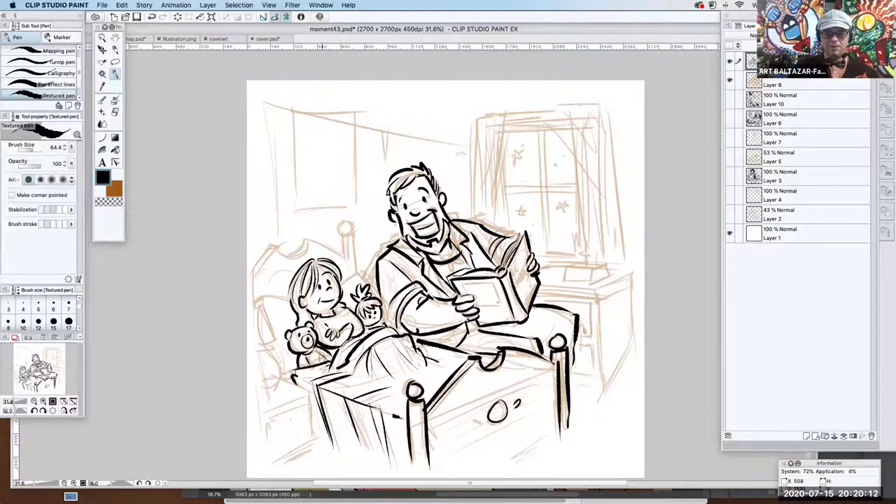
mouse_move(261, 298)
mouse_down()
mouse_move(364, 269)
mouse_move(378, 290)
mouse_up()
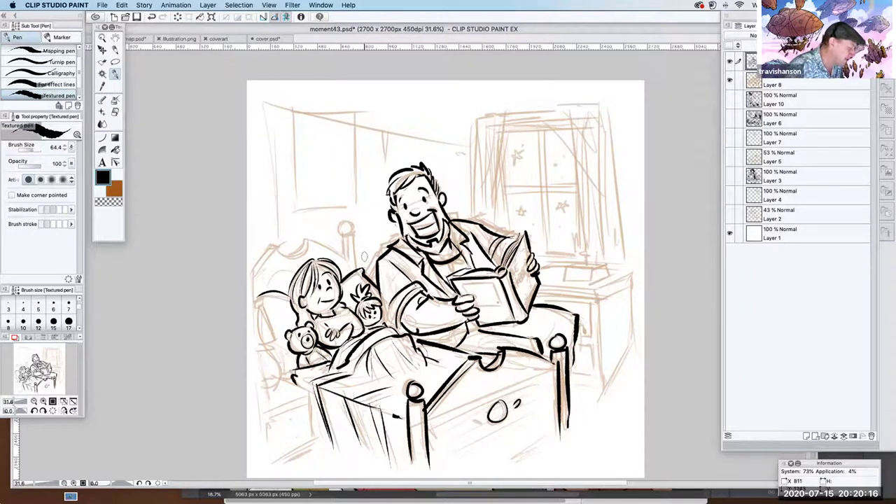
Ink the curved headboard with its crescent notch and the ball-topped post
mouse_move(254, 266)
mouse_down()
mouse_move(254, 301)
mouse_move(271, 247)
mouse_move(303, 257)
mouse_move(308, 243)
mouse_move(289, 259)
mouse_move(345, 257)
mouse_move(343, 238)
mouse_move(356, 258)
mouse_up()
drag(345, 226, 349, 224)
Ink the bedside lamp and the nightstand with its drawer knob and floor shadow strokes
mouse_move(253, 304)
mouse_down()
mouse_move(269, 302)
mouse_move(275, 339)
mouse_move(255, 340)
mouse_move(268, 319)
mouse_move(261, 343)
mouse_move(283, 379)
mouse_move(258, 393)
mouse_up()
mouse_move(254, 343)
mouse_down()
mouse_move(255, 396)
mouse_move(311, 392)
mouse_move(310, 402)
mouse_up()
mouse_move(259, 420)
mouse_down()
mouse_move(308, 401)
mouse_move(311, 455)
mouse_up()
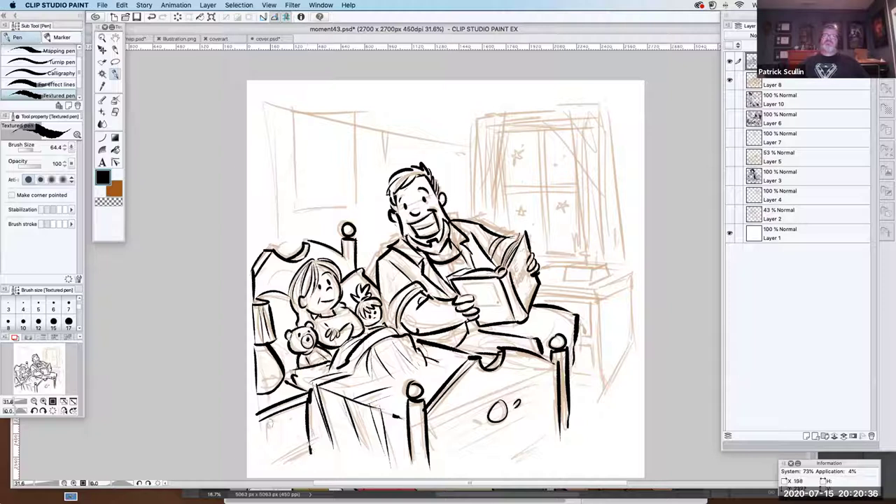
mouse_move(301, 403)
mouse_down()
mouse_move(297, 439)
mouse_move(308, 433)
mouse_move(291, 425)
mouse_up()
drag(271, 468, 310, 447)
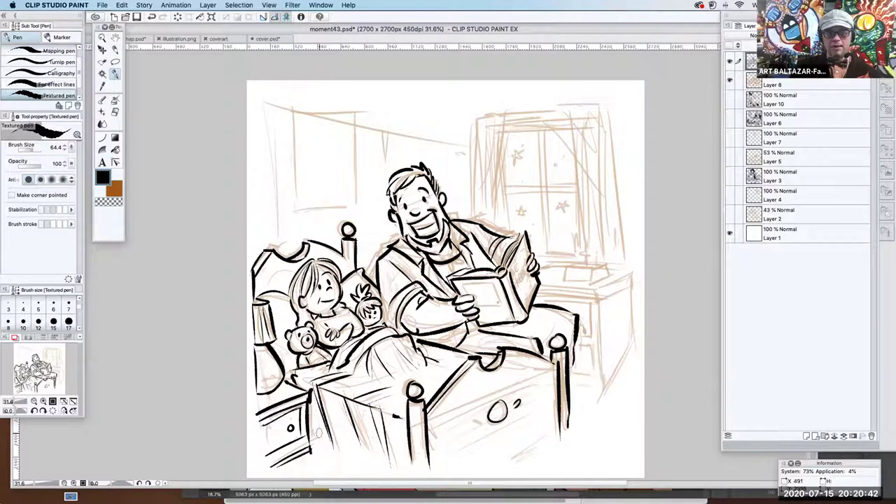
Ink the desk under the window with its top, side panel and drawers, and the book lying on it
mouse_move(538, 291)
mouse_down()
mouse_move(614, 279)
mouse_move(625, 287)
mouse_move(633, 278)
mouse_move(635, 287)
mouse_up()
mouse_move(532, 300)
mouse_down()
mouse_move(606, 292)
mouse_move(603, 375)
mouse_up()
mouse_move(633, 291)
mouse_down()
mouse_move(641, 334)
mouse_move(603, 396)
mouse_up()
drag(602, 365, 603, 391)
mouse_move(549, 303)
mouse_down()
mouse_move(592, 303)
mouse_move(596, 333)
mouse_move(584, 324)
mouse_move(578, 346)
mouse_move(592, 345)
mouse_move(592, 377)
mouse_move(572, 375)
mouse_move(599, 367)
mouse_up()
mouse_move(539, 271)
mouse_down()
mouse_move(573, 263)
mouse_move(564, 276)
mouse_move(588, 275)
mouse_move(564, 271)
mouse_move(590, 267)
mouse_move(565, 266)
mouse_move(593, 256)
mouse_move(609, 257)
mouse_move(580, 260)
mouse_move(633, 271)
mouse_up()
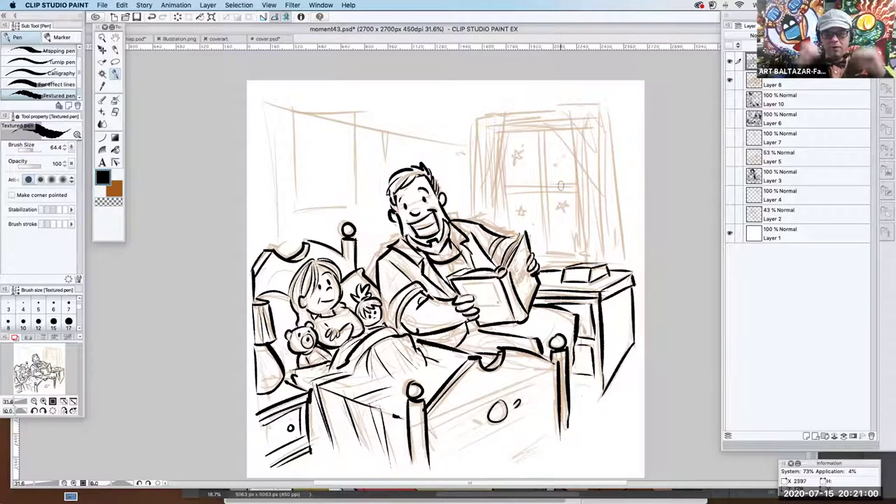
Ink the window's top frame edge and the curtain nearest the man with its vertical fold lines
drag(502, 123, 564, 117)
drag(504, 128, 570, 124)
drag(504, 123, 495, 219)
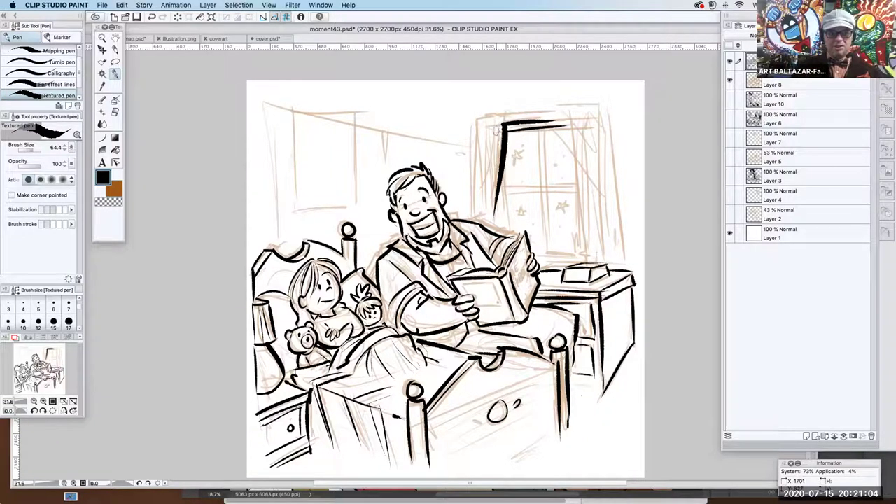
key(super+z)
drag(504, 121, 494, 198)
drag(497, 123, 491, 182)
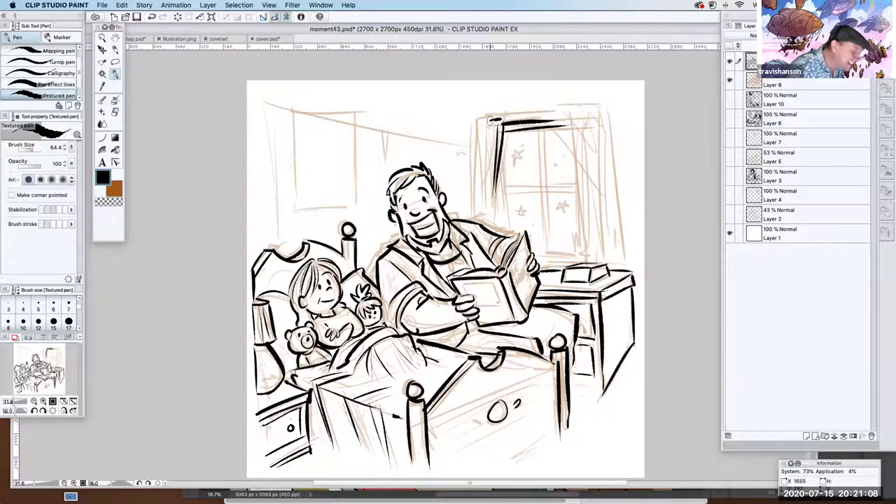
mouse_move(473, 121)
mouse_down()
mouse_move(472, 209)
mouse_move(483, 210)
mouse_up()
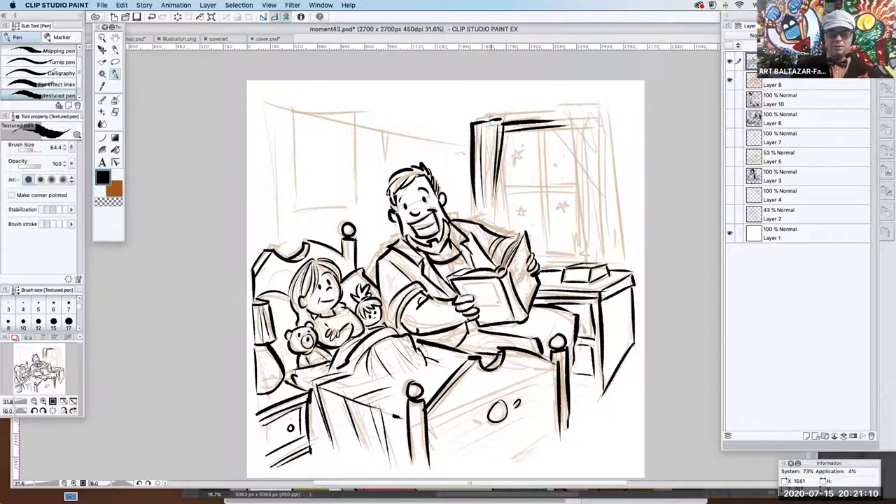
drag(498, 166, 503, 216)
Ink the window's far curtain with its folds, plus the crossbars and side edges of the four panes
mouse_move(553, 121)
mouse_down()
mouse_move(569, 117)
mouse_move(576, 250)
mouse_move(571, 112)
mouse_move(609, 111)
mouse_move(618, 258)
mouse_move(577, 165)
mouse_move(581, 210)
mouse_up()
mouse_move(585, 106)
mouse_down()
mouse_move(600, 169)
mouse_move(593, 111)
mouse_move(600, 167)
mouse_move(602, 123)
mouse_move(589, 234)
mouse_up()
mouse_move(504, 186)
mouse_down()
mouse_move(543, 184)
mouse_move(525, 196)
mouse_move(540, 192)
mouse_up()
drag(535, 132, 539, 187)
mouse_move(545, 129)
mouse_down()
mouse_move(546, 189)
mouse_move(581, 191)
mouse_move(540, 204)
mouse_move(546, 254)
mouse_up()
mouse_move(547, 189)
mouse_down()
mouse_move(551, 253)
mouse_move(579, 254)
mouse_move(579, 263)
mouse_up()
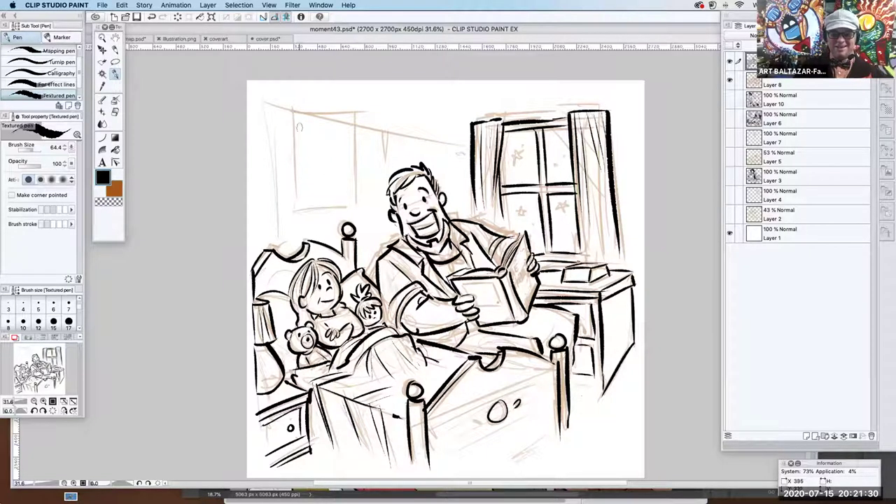
Ink the outline of the tall rectangular poster on the wall above the headboard
drag(294, 109, 299, 209)
mouse_move(293, 107)
mouse_down()
mouse_move(375, 101)
mouse_move(343, 111)
mouse_move(350, 207)
mouse_up()
drag(297, 214, 353, 208)
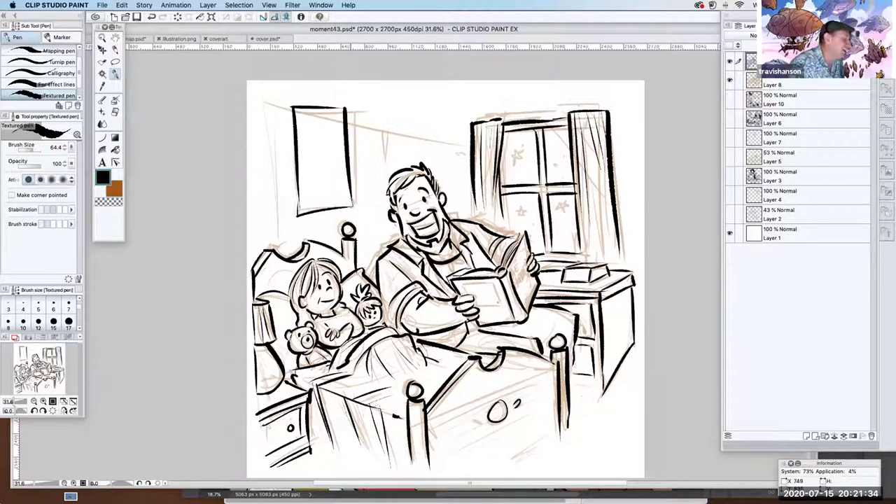
Ink the boundary of the wall shadow from the poster to the window, contouring around the man's head and the headboard
drag(261, 101, 264, 224)
drag(261, 102, 293, 110)
mouse_move(344, 125)
mouse_down()
mouse_move(413, 142)
mouse_move(412, 153)
mouse_move(418, 145)
mouse_move(463, 149)
mouse_move(470, 214)
mouse_up()
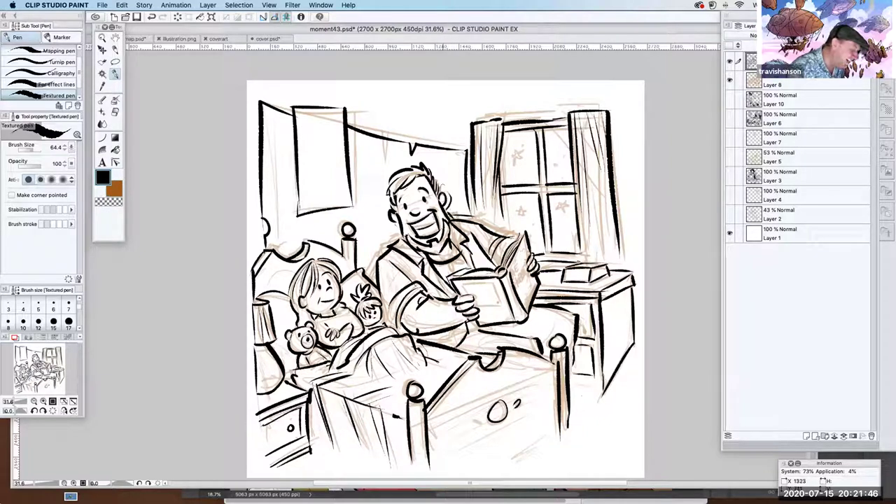
mouse_move(427, 164)
mouse_down()
mouse_move(442, 188)
mouse_move(422, 158)
mouse_move(398, 162)
mouse_move(385, 186)
mouse_move(381, 201)
mouse_move(398, 237)
mouse_move(369, 268)
mouse_move(366, 284)
mouse_move(356, 223)
mouse_move(340, 249)
mouse_move(264, 247)
mouse_move(287, 253)
mouse_move(293, 240)
mouse_up()
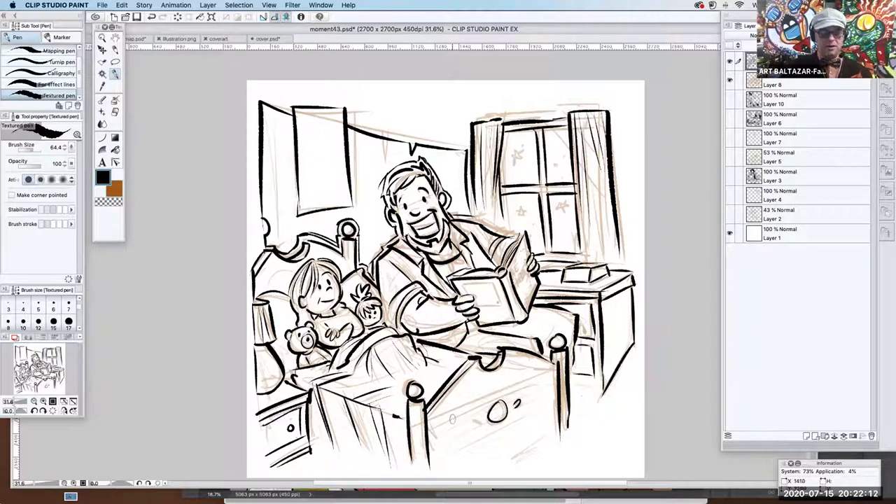
Hide the rough sketch on Layer 8 and fill the wall area behind the poster and the man with black
drag(394, 412, 405, 438)
click(730, 80)
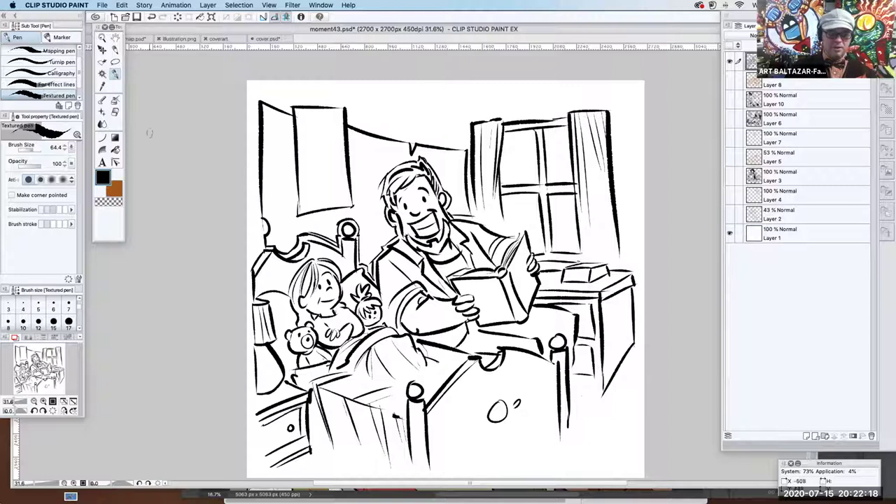
click(114, 149)
click(285, 155)
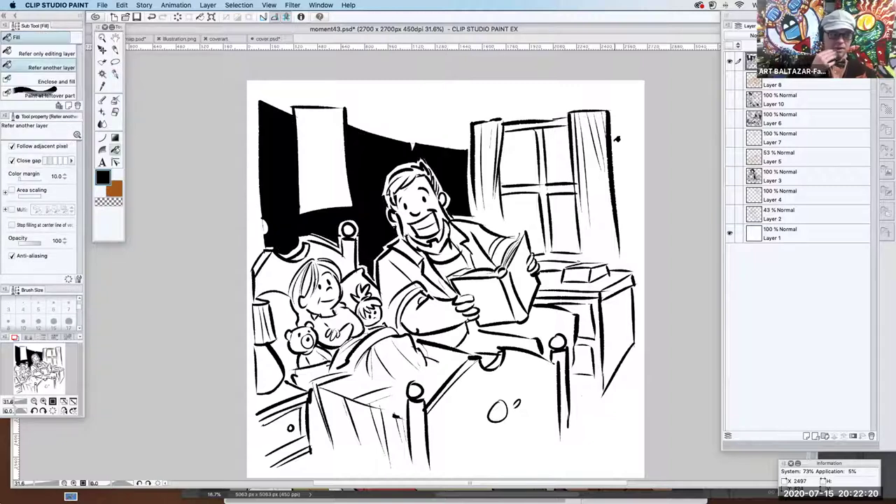
Outline a narrow wall shadow on the outer side of the far curtain and fill it with black
click(112, 75)
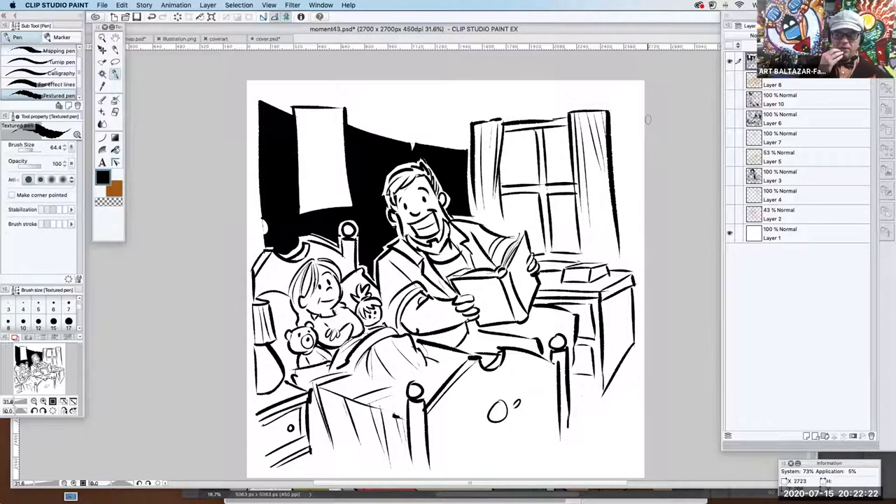
mouse_move(609, 151)
mouse_down()
mouse_move(631, 145)
mouse_move(628, 238)
mouse_move(615, 200)
mouse_up()
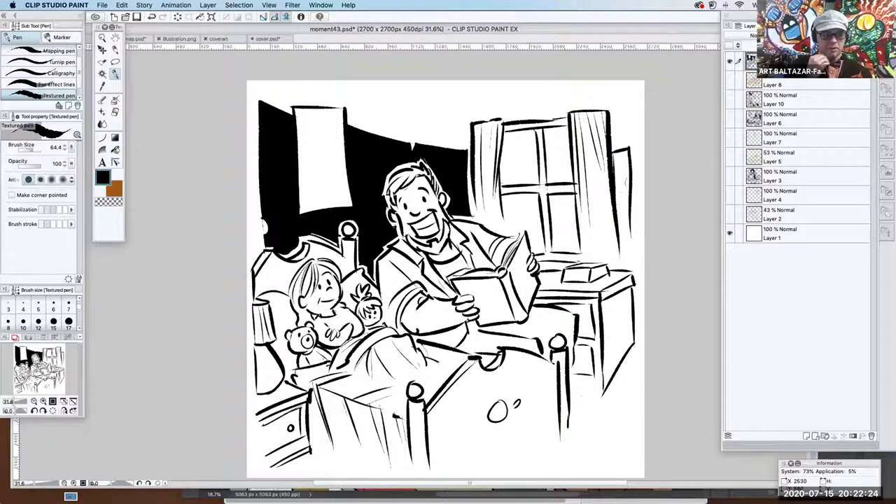
mouse_move(629, 234)
mouse_down()
mouse_move(634, 256)
mouse_move(615, 259)
mouse_up()
click(116, 151)
click(617, 158)
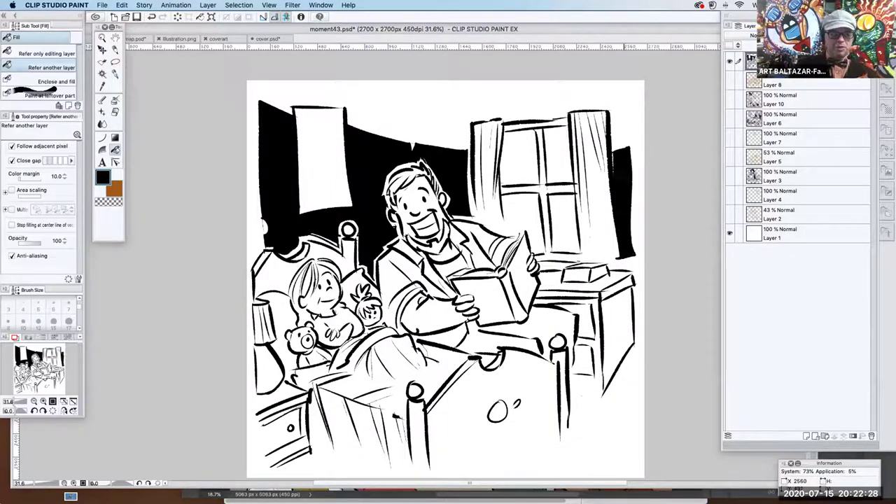
Ink crossing plaid lines over the man's overshirt, including its sleeve and lower hem
click(116, 74)
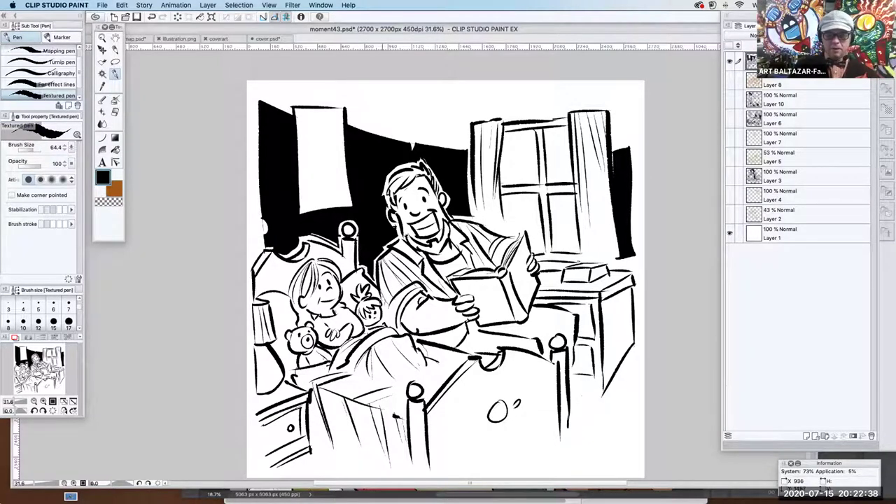
mouse_move(383, 282)
mouse_down()
mouse_move(401, 253)
mouse_move(416, 279)
mouse_up()
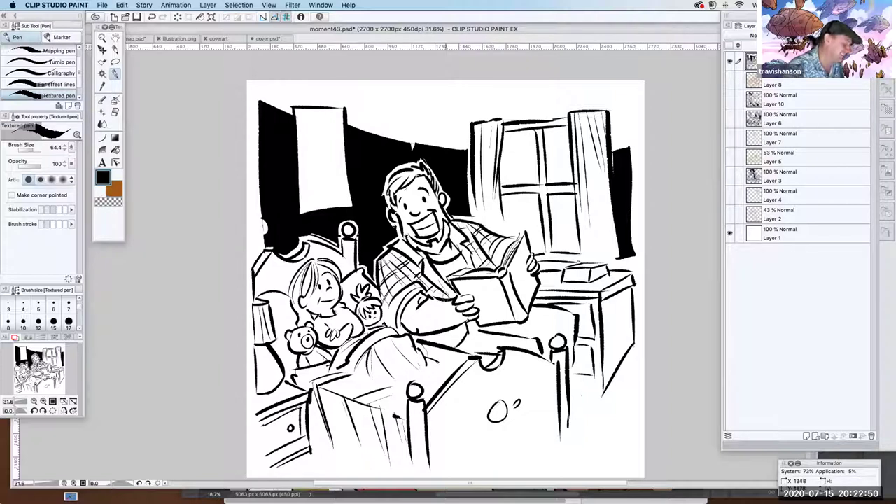
drag(437, 343, 463, 328)
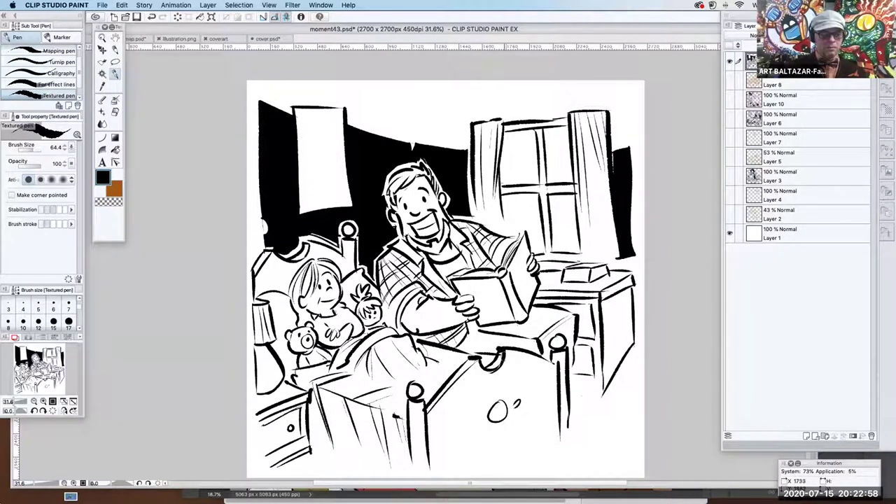
Add detail lines to the child's hair and pajamas, and fill the man's undershirt with black
drag(326, 314, 341, 322)
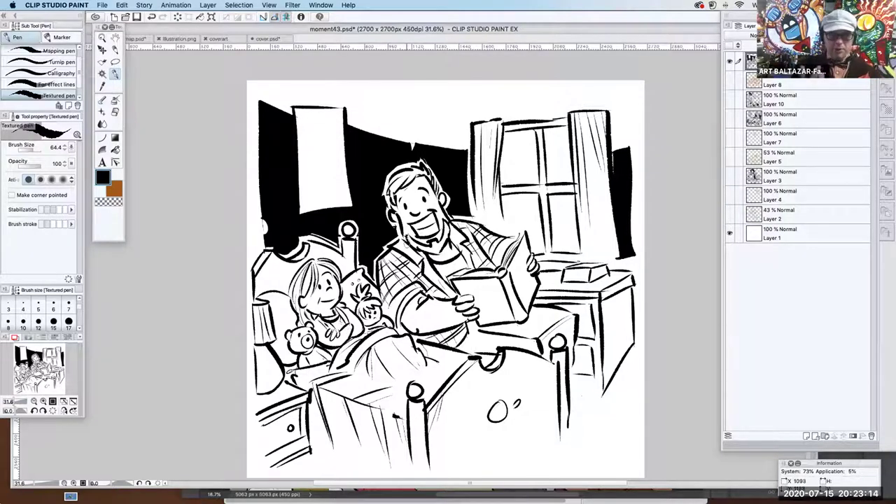
drag(438, 272, 468, 263)
click(115, 149)
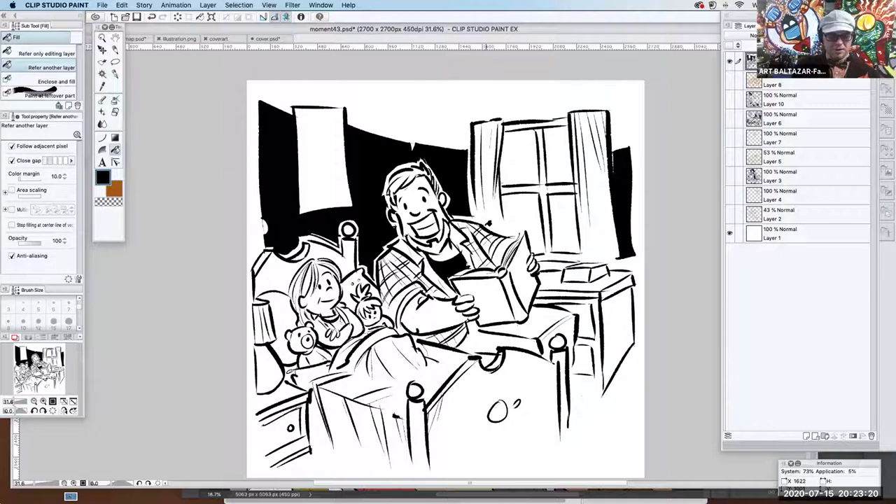
Ink the cover decoration on the storybook and a shaded illustration on its facing side
click(116, 74)
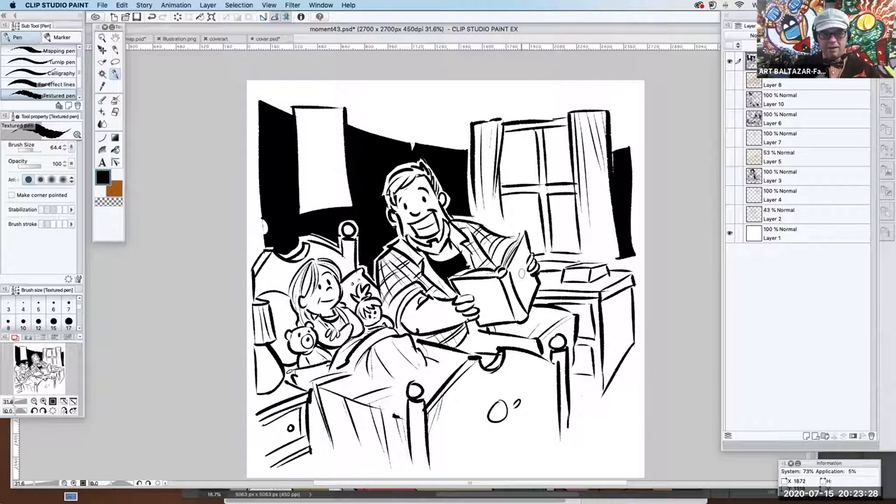
mouse_move(515, 261)
mouse_down()
mouse_move(517, 282)
mouse_move(526, 257)
mouse_move(527, 313)
mouse_move(536, 275)
mouse_up()
mouse_move(482, 281)
mouse_down()
mouse_move(506, 315)
mouse_move(478, 295)
mouse_move(477, 282)
mouse_move(490, 312)
mouse_move(483, 282)
mouse_move(501, 311)
mouse_move(477, 287)
mouse_move(484, 282)
mouse_move(494, 315)
mouse_move(501, 302)
mouse_move(506, 317)
mouse_move(477, 290)
mouse_move(490, 317)
mouse_up()
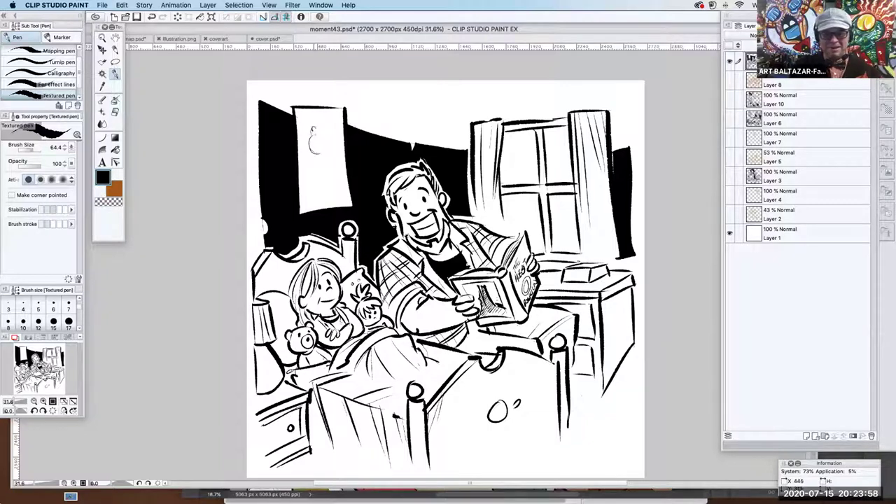
Draw a small cartoon character with a round face and action lines on the wall poster
mouse_move(323, 130)
mouse_down()
mouse_move(329, 137)
mouse_move(320, 136)
mouse_up()
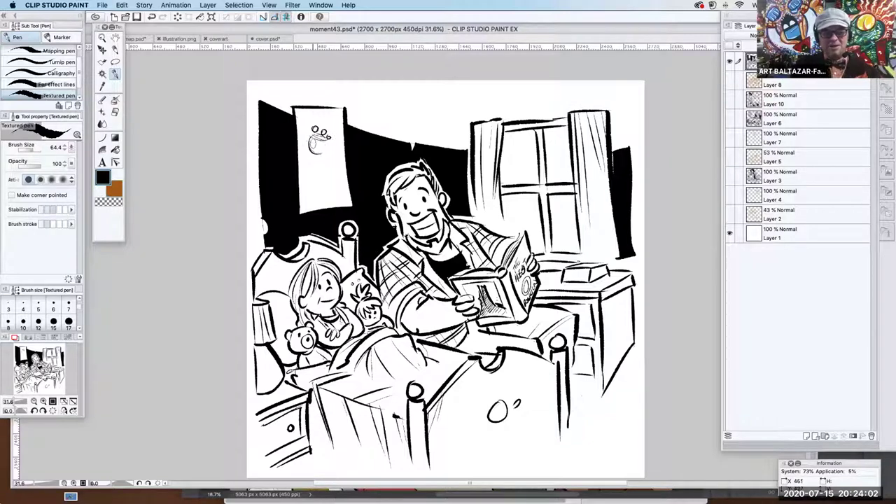
mouse_move(315, 143)
mouse_down()
mouse_move(344, 134)
mouse_move(322, 147)
mouse_move(333, 155)
mouse_move(329, 175)
mouse_move(297, 146)
mouse_move(342, 182)
mouse_up()
key(cmd+z)
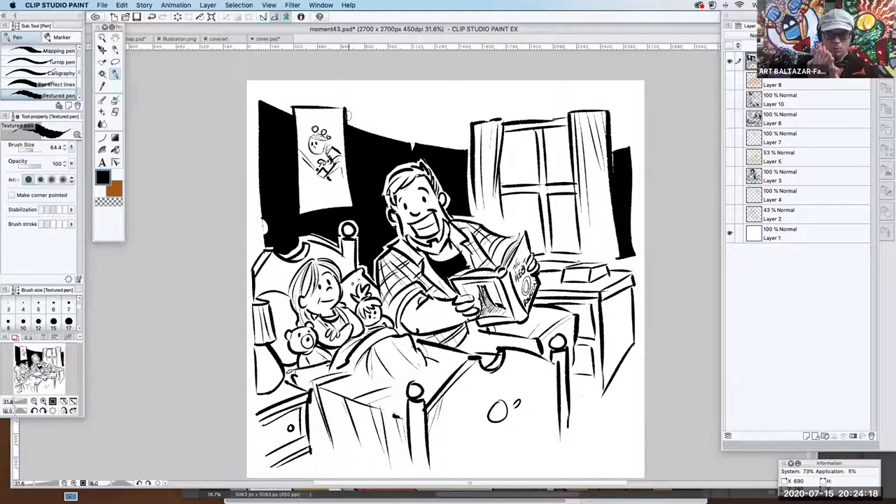
drag(319, 190, 327, 185)
mouse_move(333, 183)
mouse_down()
mouse_move(343, 186)
mouse_move(343, 172)
mouse_move(340, 188)
mouse_move(319, 192)
mouse_up()
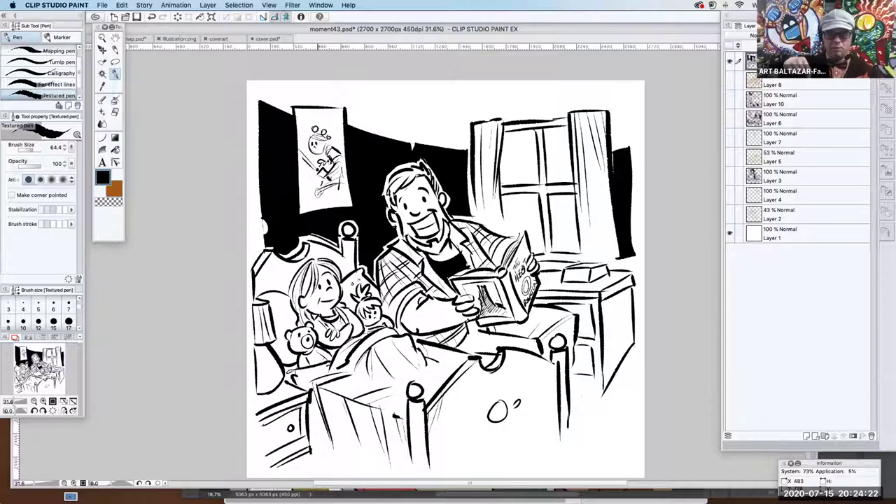
drag(317, 145, 321, 152)
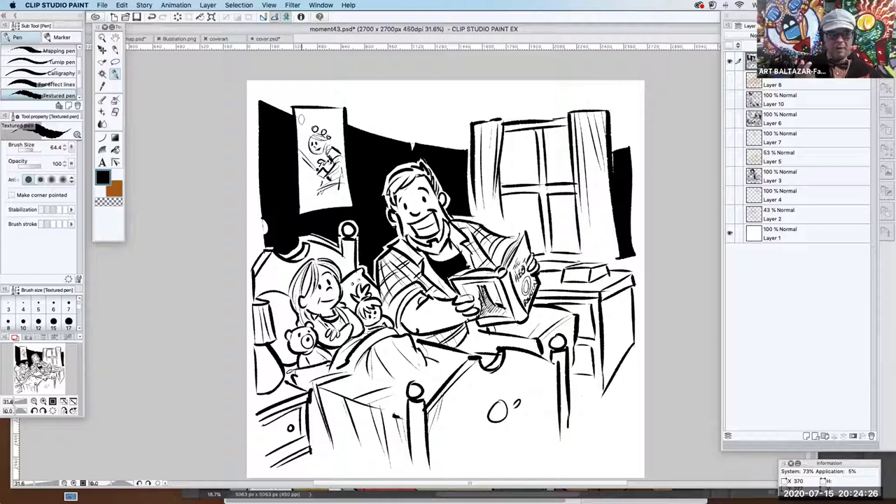
Ink an inner border on the wall poster and add small background marks around the character
drag(302, 118, 302, 145)
mouse_move(301, 114)
mouse_down()
mouse_move(331, 114)
mouse_move(336, 149)
mouse_move(304, 198)
mouse_move(318, 202)
mouse_up()
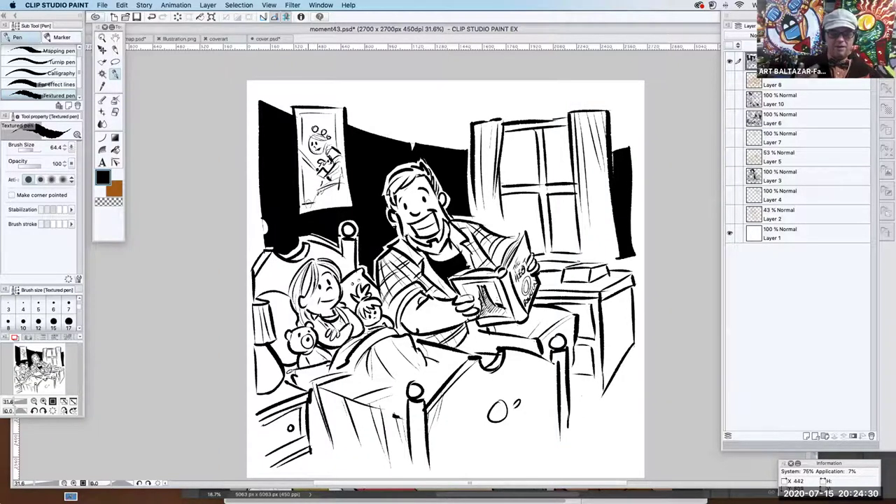
mouse_move(302, 126)
mouse_down()
mouse_move(309, 116)
mouse_move(327, 128)
mouse_up()
drag(305, 184, 308, 188)
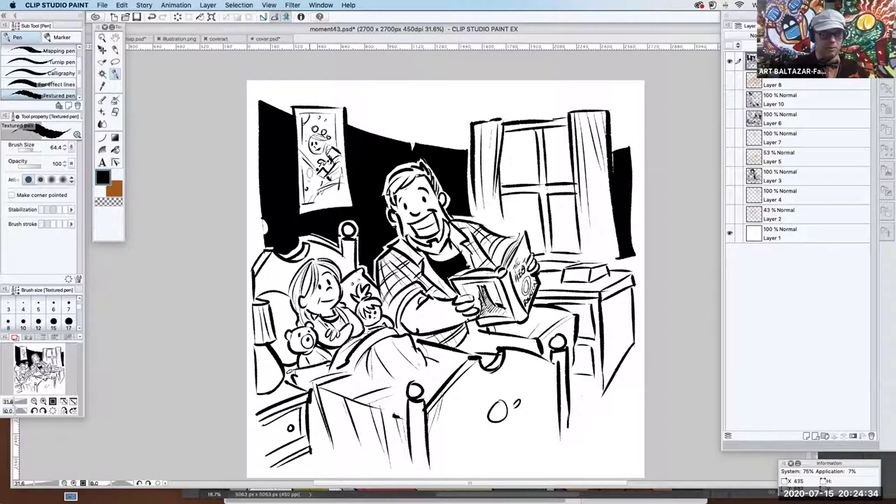
Add fine shading lines to the headboard, and shading strokes to the footboard post and the blanket's edge
drag(260, 275, 280, 298)
drag(286, 264, 289, 295)
drag(340, 253, 350, 279)
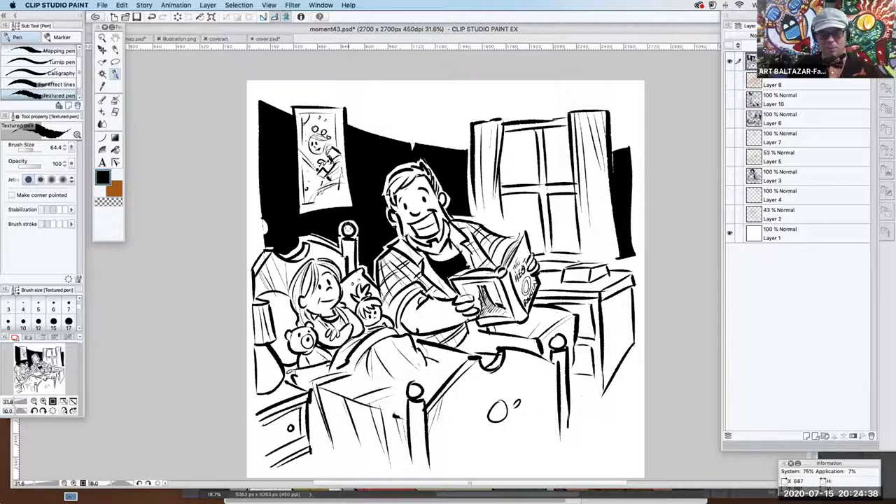
mouse_move(441, 412)
mouse_down()
mouse_move(426, 431)
mouse_move(437, 438)
mouse_up()
drag(424, 350, 458, 354)
Ink the inner detail of the book on the desk and the side edge of the window's lower pane
mouse_move(568, 271)
mouse_down()
mouse_move(565, 281)
mouse_move(584, 280)
mouse_up()
drag(567, 272, 589, 278)
drag(502, 201, 507, 228)
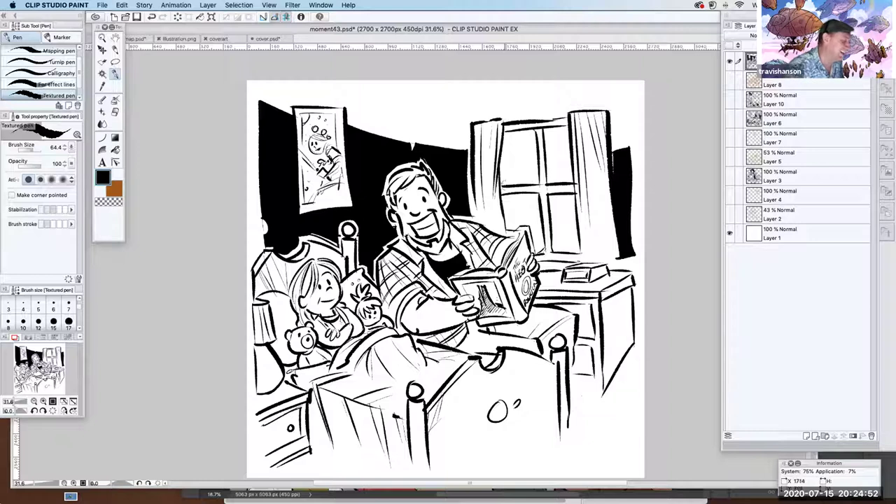
Fill all four window panes with black, redoing the fill of the lower pane beside the far curtain
click(114, 149)
click(520, 160)
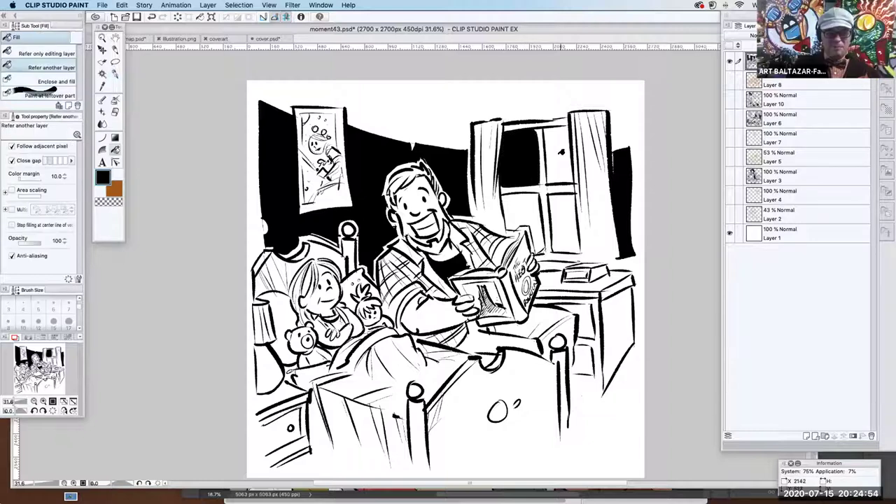
click(562, 152)
click(524, 222)
click(565, 208)
key(super+z)
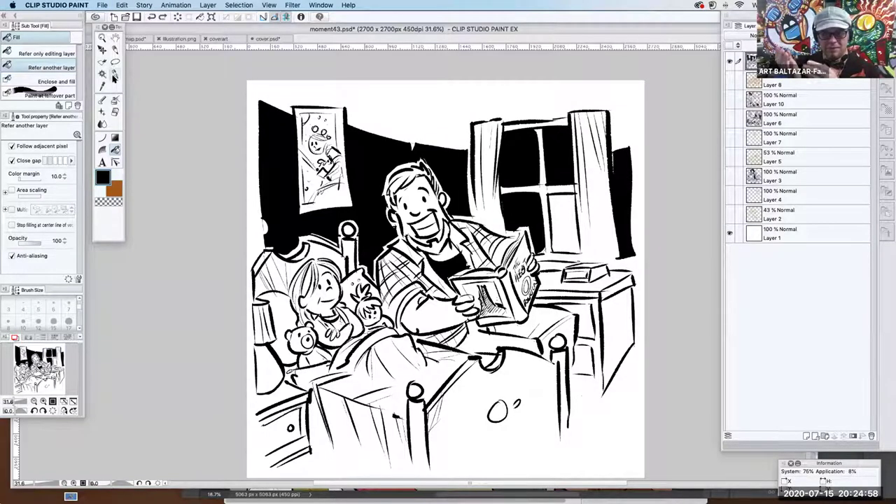
click(115, 74)
click(115, 149)
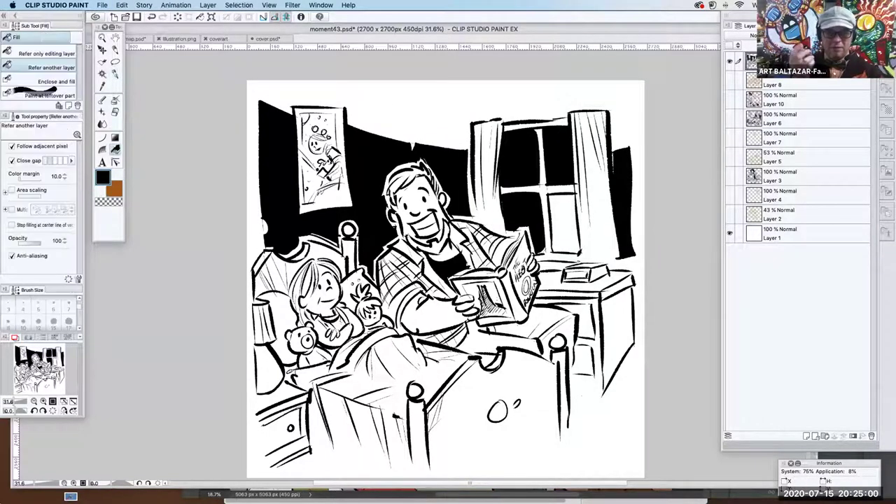
click(565, 224)
Erase small stars out of the black in the upper window pane nearest the man with the Snap eraser
click(114, 112)
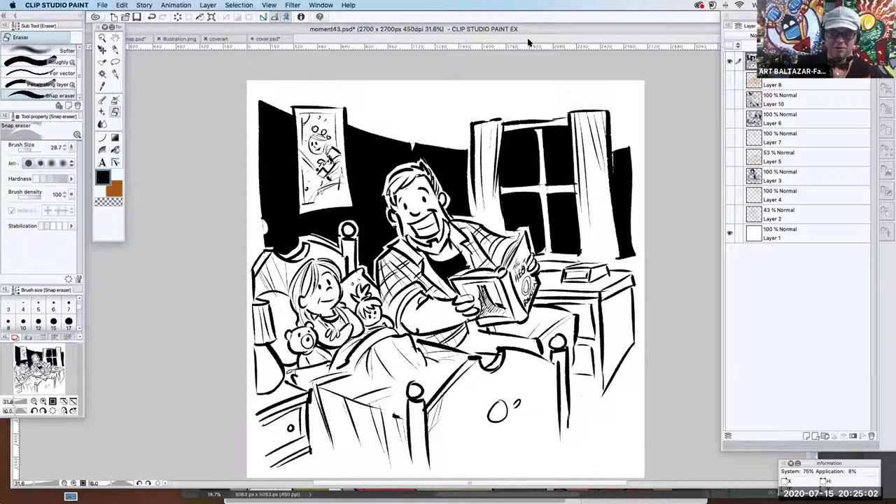
click(521, 164)
click(527, 146)
click(505, 174)
click(512, 160)
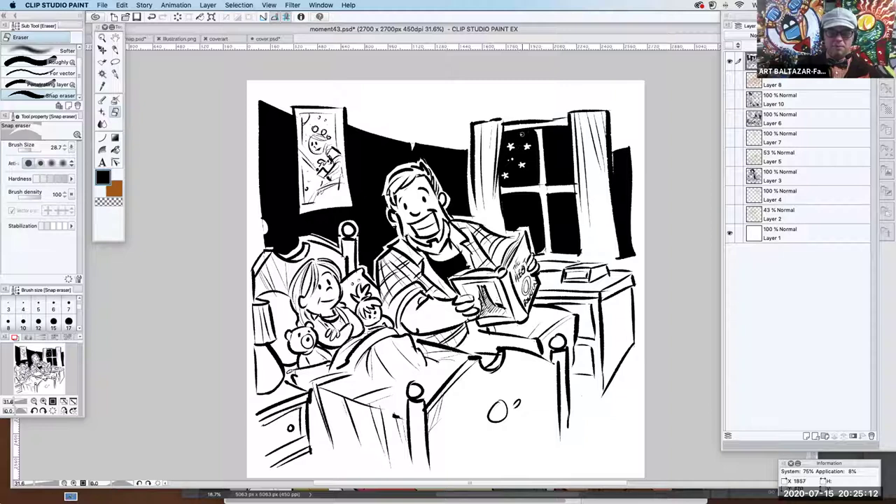
Erase stars into the other three window panes, and thin diagonal reflection streaks across the upper pane by the far curtain
click(560, 140)
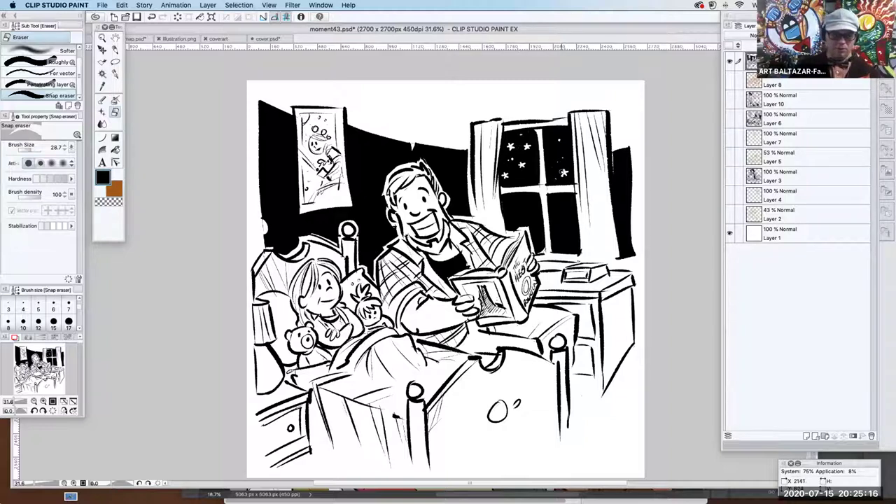
click(550, 147)
click(557, 132)
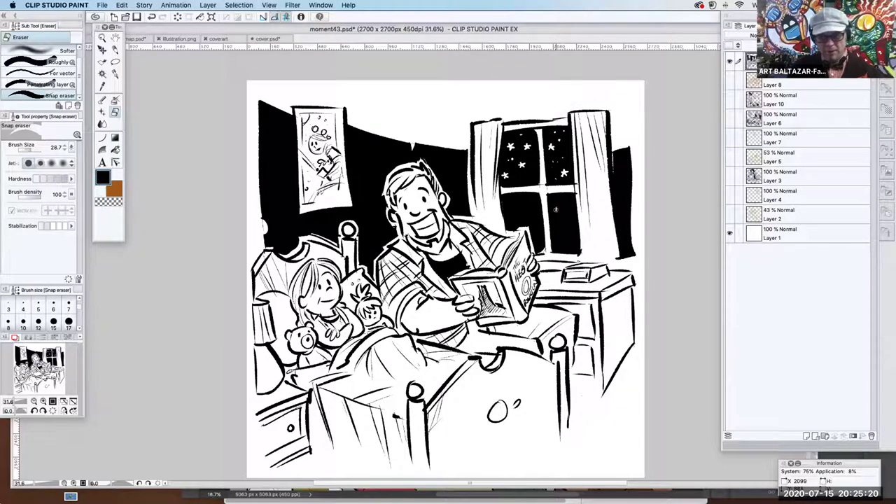
click(568, 200)
click(557, 233)
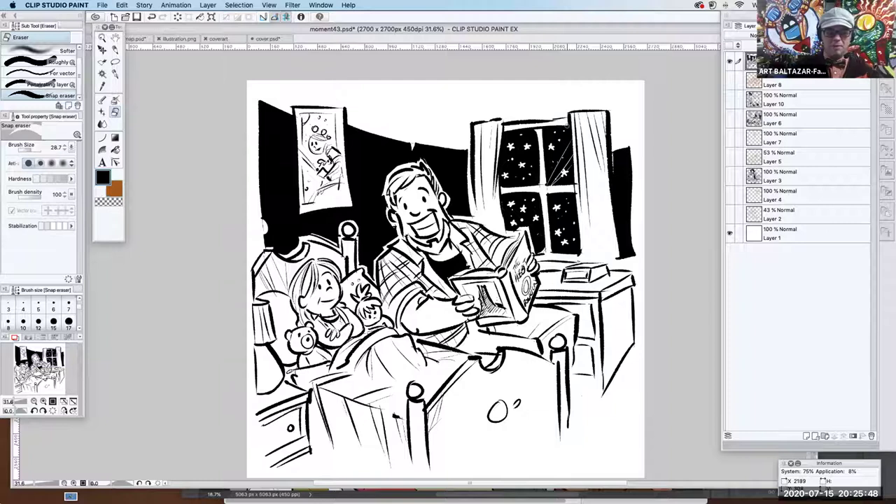
Erase thin diagonal reflection streaks across the upper window pane nearest the man and the lower pane by the far curtain
mouse_move(523, 131)
mouse_down()
mouse_move(498, 158)
mouse_move(512, 188)
mouse_up()
drag(539, 160, 514, 187)
drag(570, 214, 550, 250)
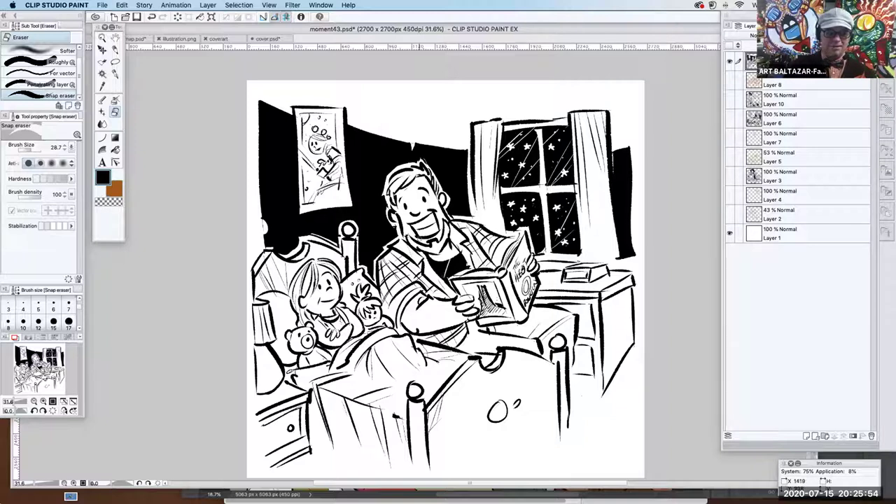
Erase thin light streaks into the black wall around the poster, beside the near curtain and above the headboard
drag(353, 124, 360, 176)
drag(444, 147, 449, 180)
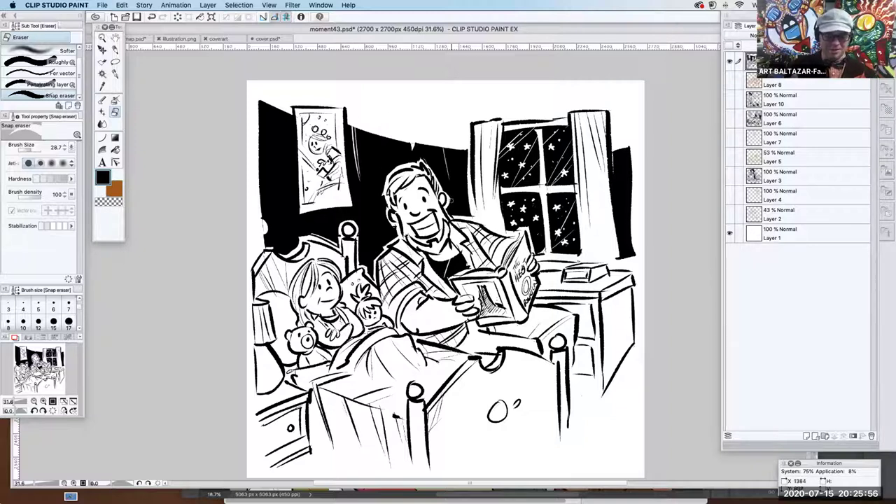
mouse_move(448, 148)
mouse_down()
mouse_move(464, 189)
mouse_move(463, 168)
mouse_up()
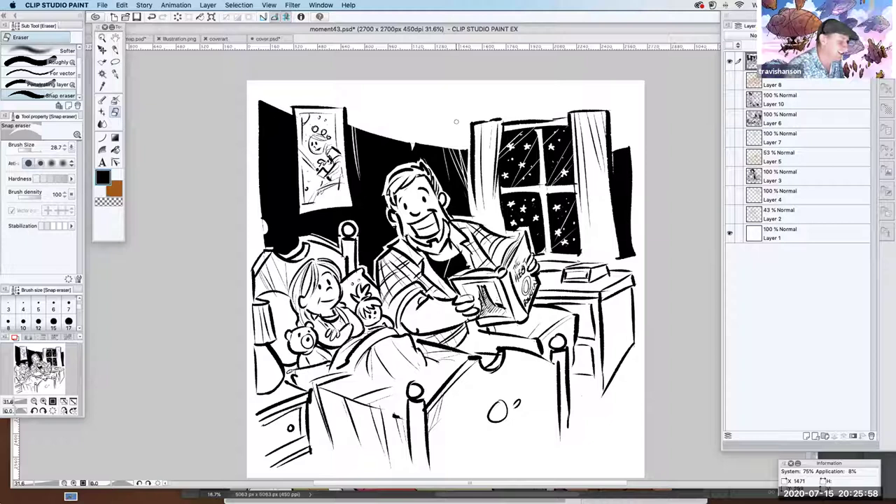
drag(270, 105, 266, 214)
drag(371, 133, 378, 165)
drag(283, 241, 269, 249)
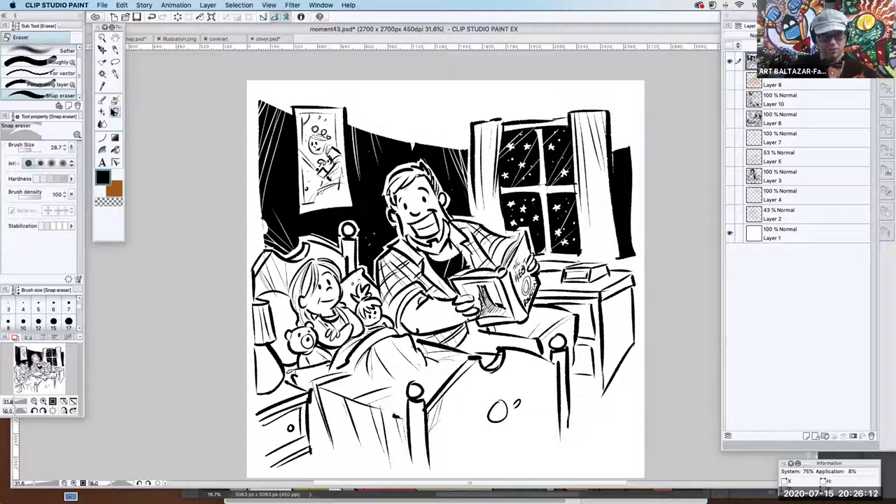
Ink the man's open laughing mouth and forearm hair, and detail the desk drawers, with the Textured pen
click(115, 75)
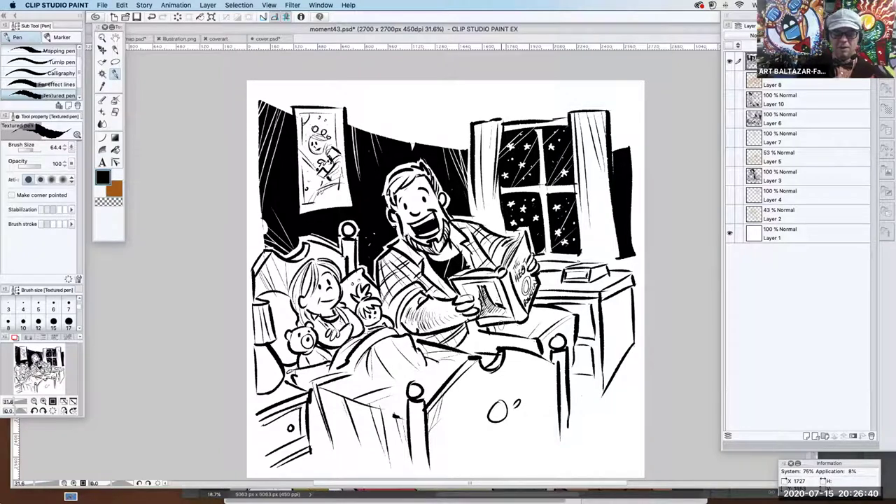
drag(481, 331, 457, 350)
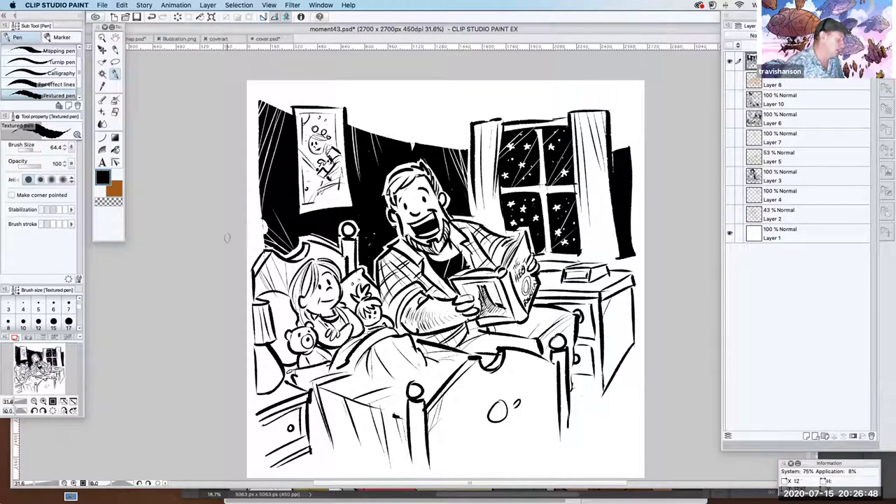
Fill the side of the desk with black and erase thin diagonal highlight streaks into it
click(116, 150)
click(620, 310)
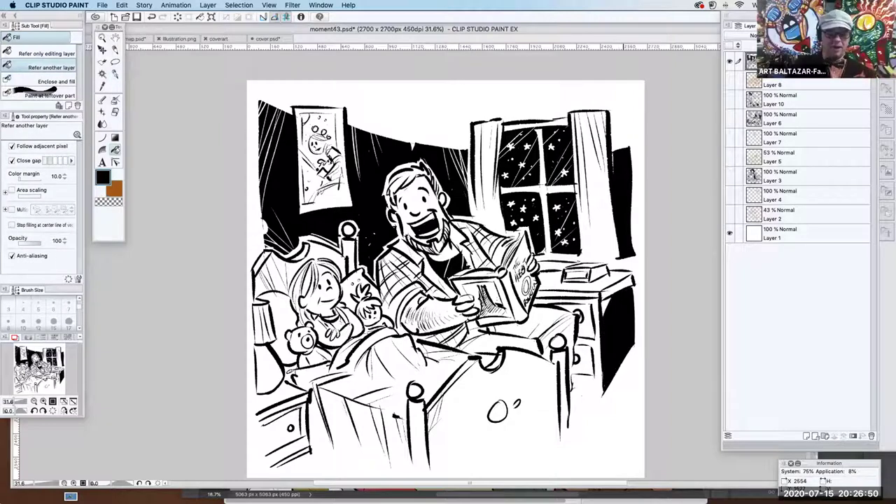
click(115, 113)
mouse_move(618, 291)
mouse_down()
mouse_move(599, 343)
mouse_move(604, 364)
mouse_up()
mouse_move(633, 318)
mouse_down()
mouse_move(603, 373)
mouse_move(609, 386)
mouse_up()
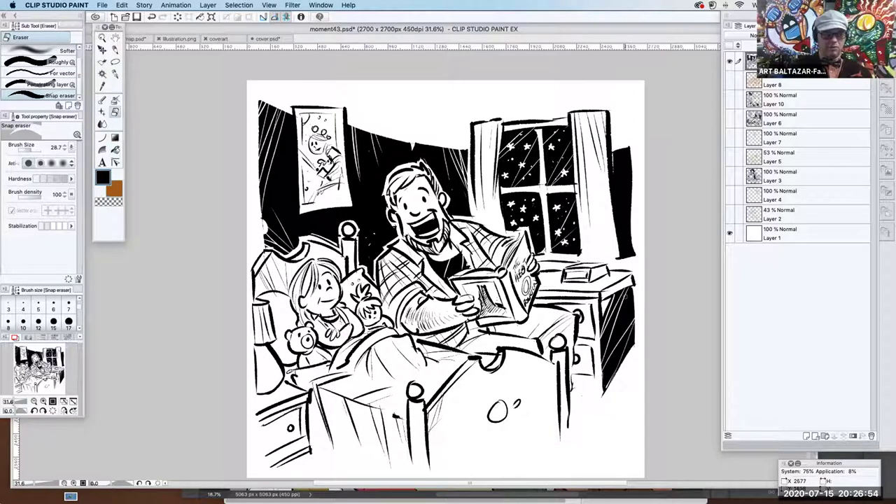
Fill the side of the book on the desk with black and erase thin streaks into the black wall beyond the far curtain
click(115, 150)
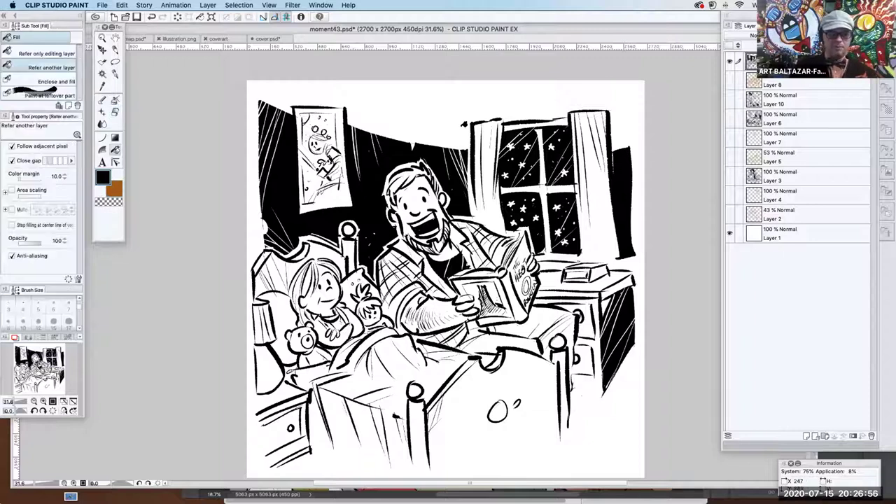
click(116, 101)
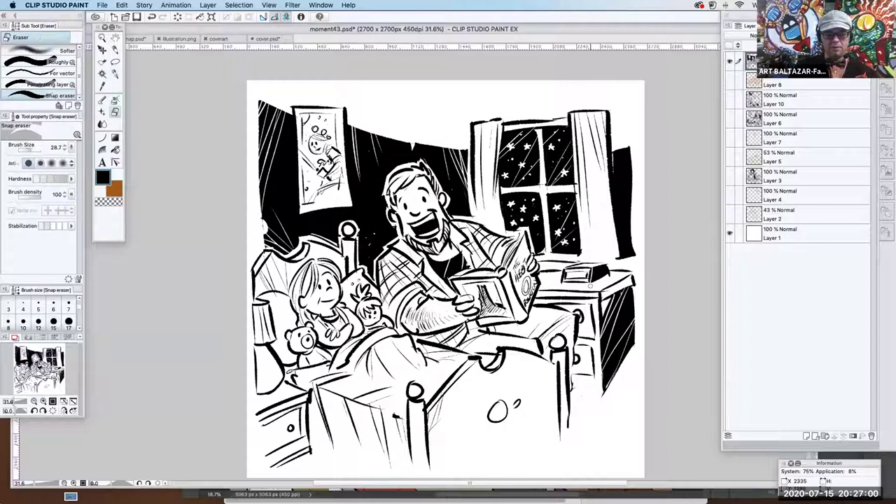
mouse_move(628, 194)
mouse_down()
mouse_move(611, 237)
mouse_move(634, 202)
mouse_move(612, 262)
mouse_up()
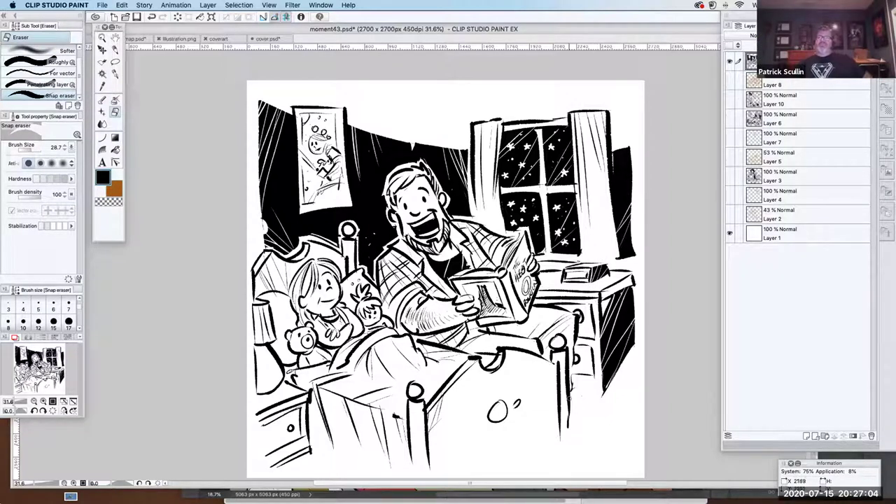
Hatch the hanging side of the blanket beside the nightstand with the Textured pen
click(115, 74)
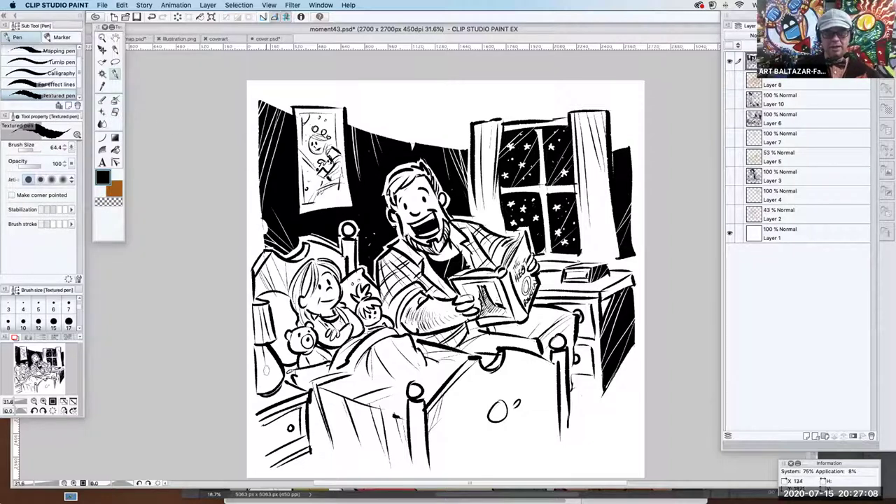
drag(310, 399, 320, 438)
drag(314, 393, 326, 453)
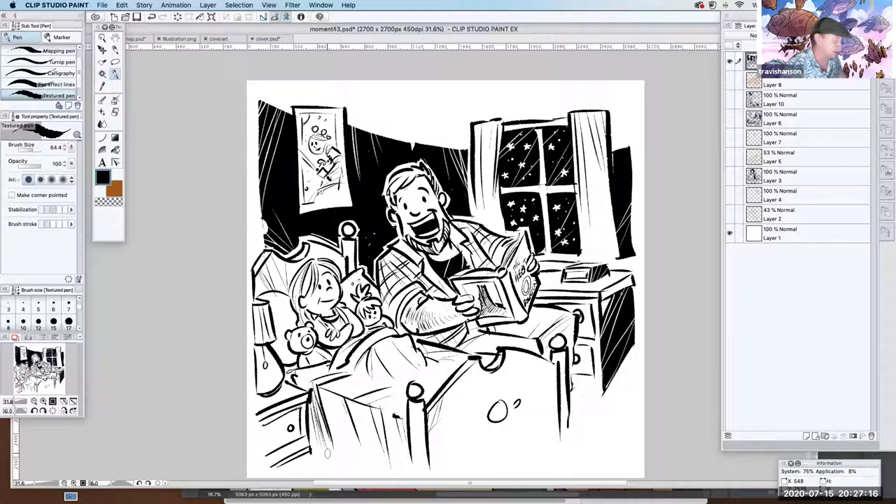
mouse_move(321, 384)
mouse_down()
mouse_move(334, 424)
mouse_move(339, 414)
mouse_move(350, 434)
mouse_up()
drag(356, 398, 370, 441)
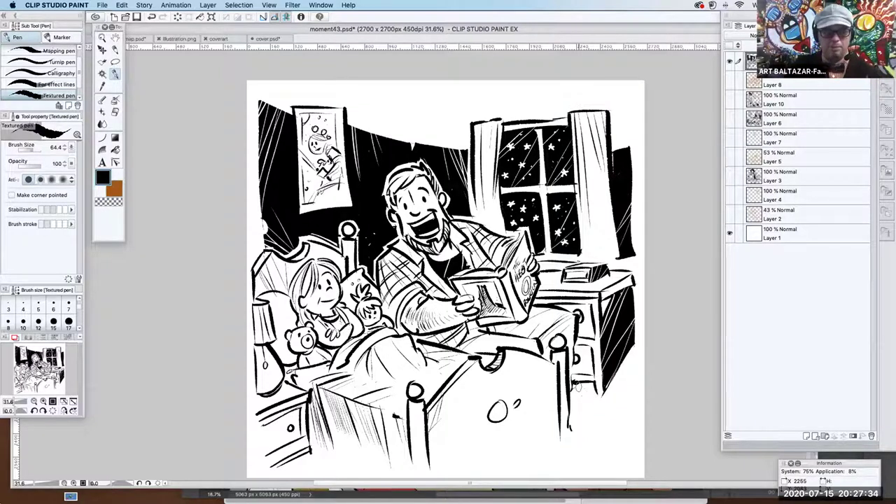
Sign the drawing below the desk and ink sun rays around the circle on the footboard, undoing the last stray stroke
mouse_move(601, 406)
mouse_down()
mouse_move(622, 378)
mouse_move(613, 403)
mouse_move(622, 393)
mouse_up()
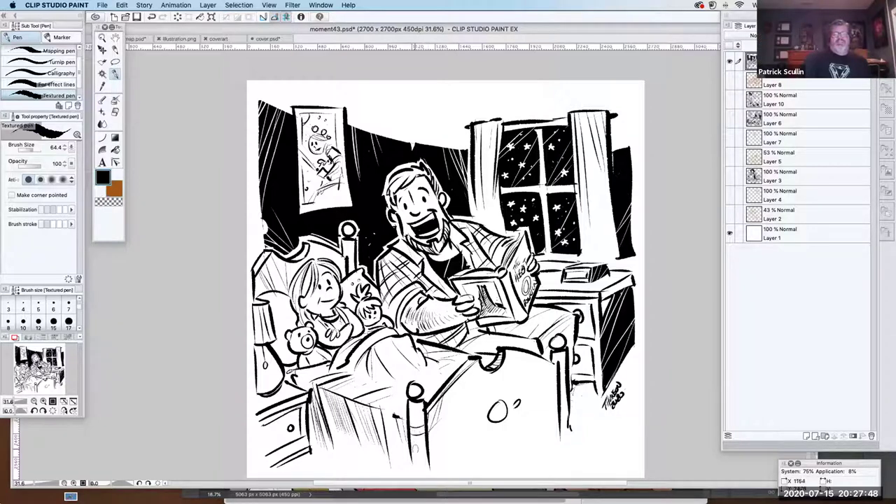
drag(474, 420, 497, 386)
drag(511, 389, 516, 378)
drag(518, 412, 520, 422)
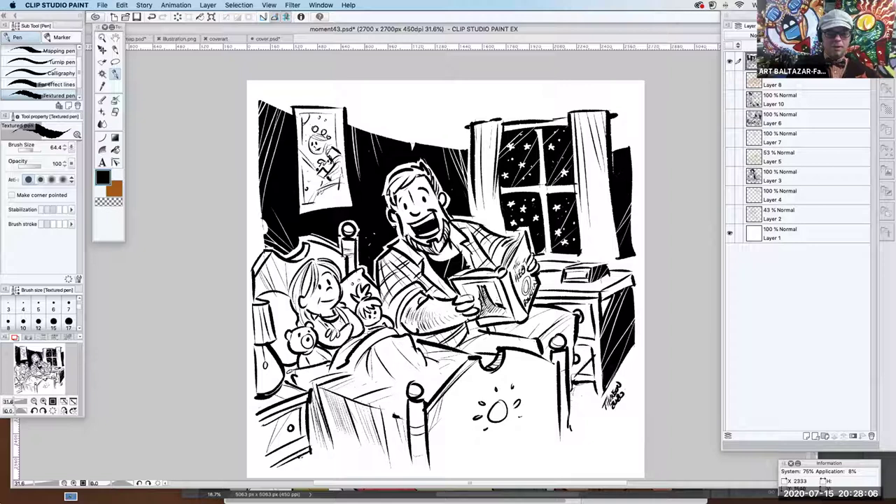
key(super+z)
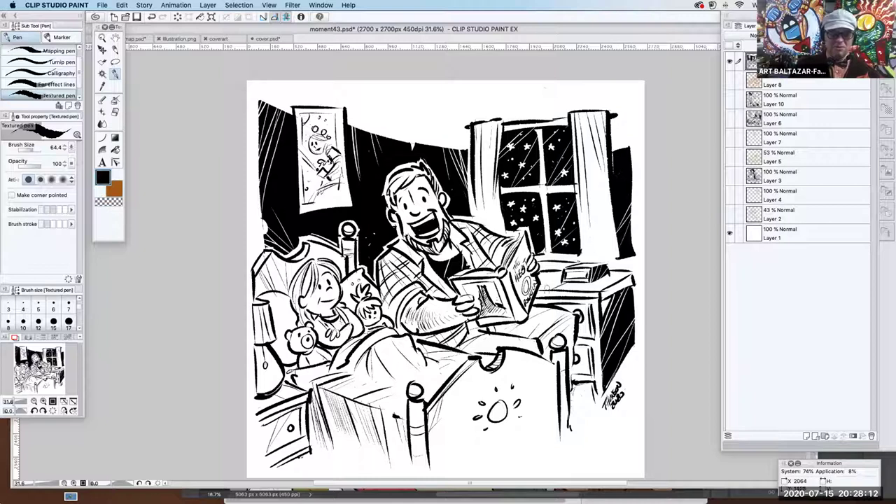
Ink fold lines down the far curtain and add strand lines to the man's hair
drag(590, 210, 599, 264)
drag(600, 188, 613, 266)
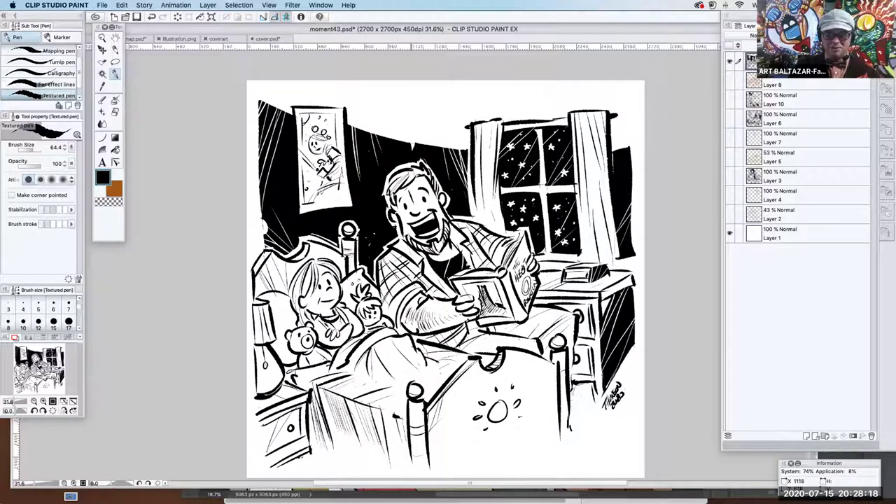
drag(389, 183, 402, 172)
drag(405, 185, 421, 168)
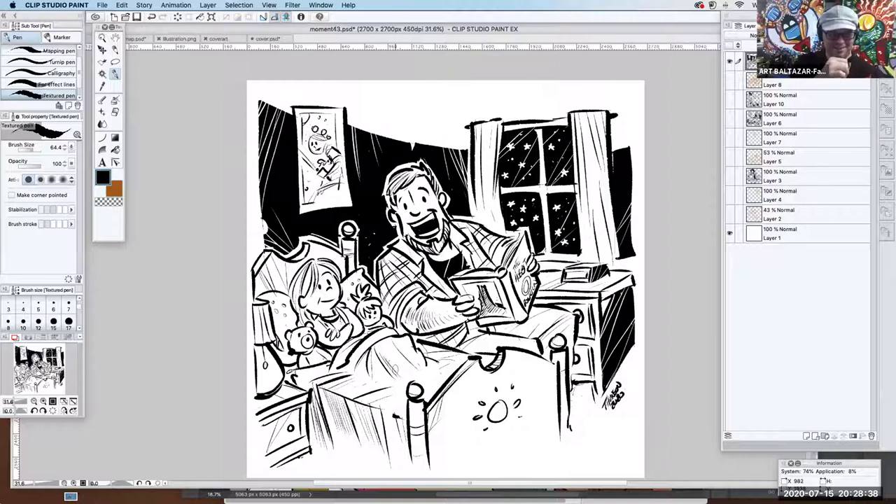
Undo the stray dot on the blanket and hatch shading into the blanket's folds over the child's legs
click(415, 363)
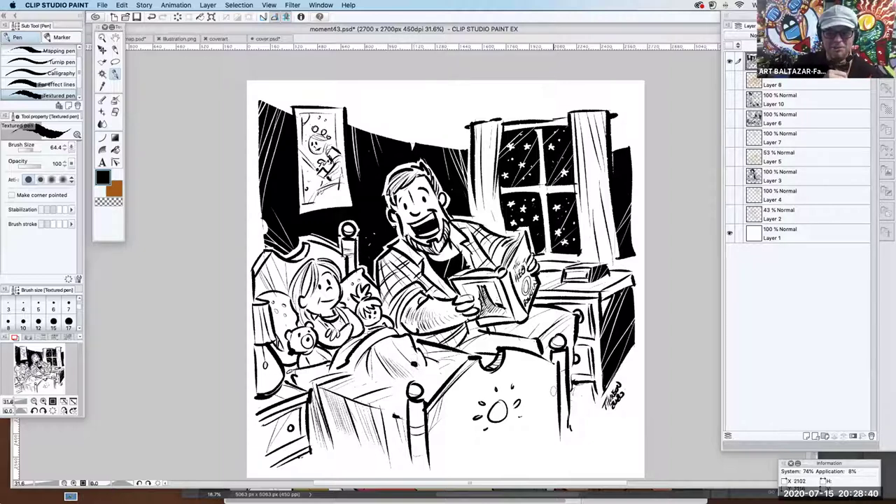
key(super+z)
drag(388, 356, 416, 381)
mouse_move(396, 359)
mouse_down()
mouse_move(427, 386)
mouse_move(382, 374)
mouse_up()
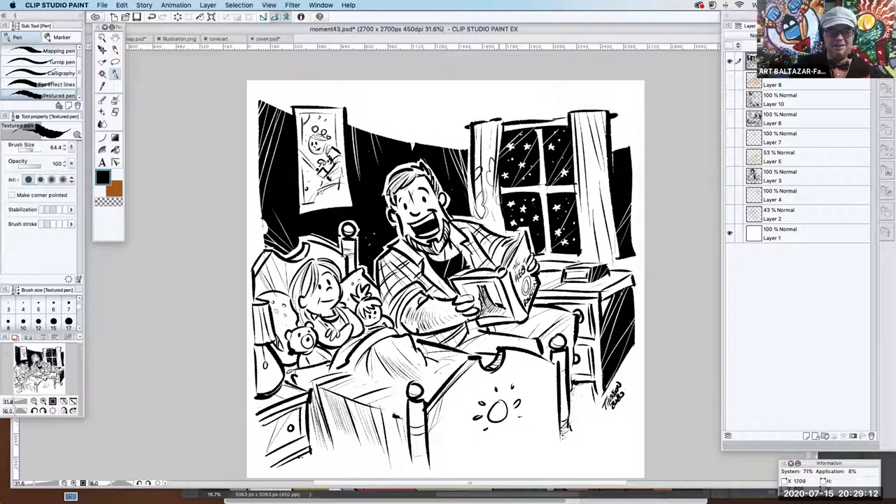
Ink a loose pattern of rounded shapes on both window curtains
mouse_move(472, 139)
mouse_down()
mouse_move(479, 155)
mouse_move(476, 147)
mouse_move(492, 141)
mouse_up()
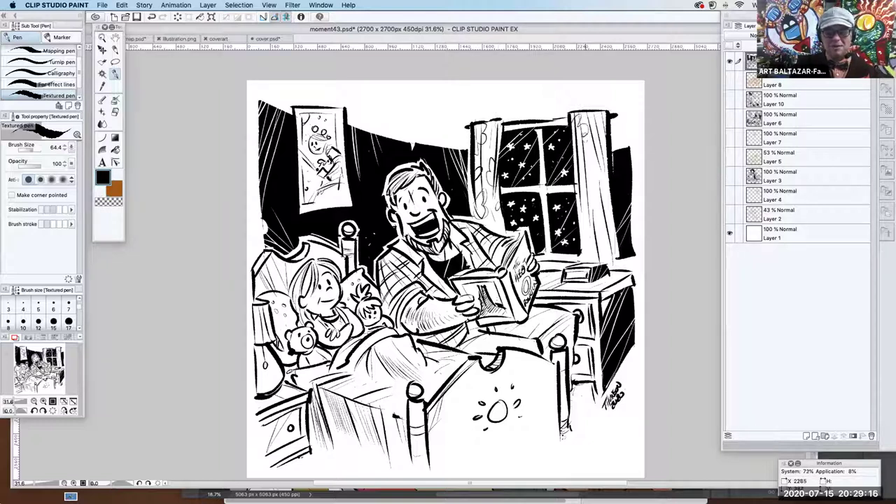
mouse_move(599, 116)
mouse_down()
mouse_move(596, 183)
mouse_move(581, 204)
mouse_move(615, 211)
mouse_move(607, 223)
mouse_move(619, 230)
mouse_up()
mouse_move(585, 225)
mouse_down()
mouse_move(590, 252)
mouse_move(578, 255)
mouse_up()
mouse_move(599, 240)
mouse_down()
mouse_move(600, 249)
mouse_move(607, 239)
mouse_up()
drag(491, 118, 493, 148)
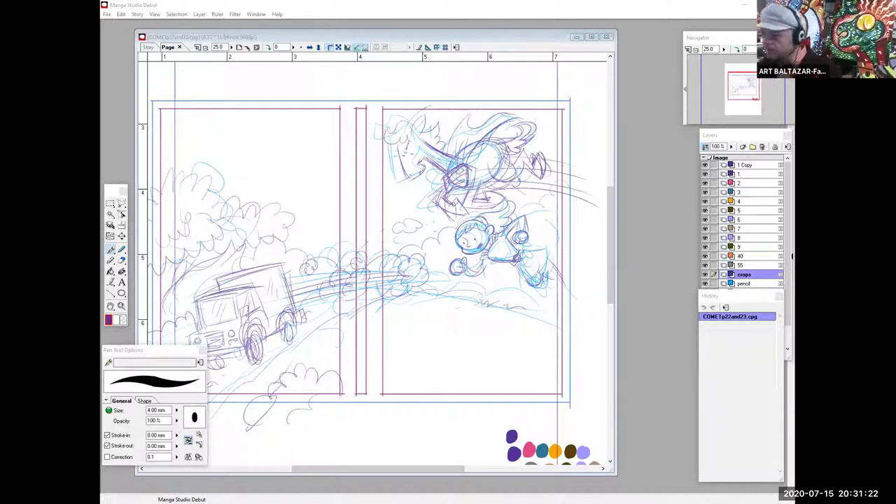
Switch to COMETp22and23.cpg in Manga Studio Debut, enlarge the page window and examine the flying characters and the van up close
click(507, 38)
drag(613, 473, 671, 487)
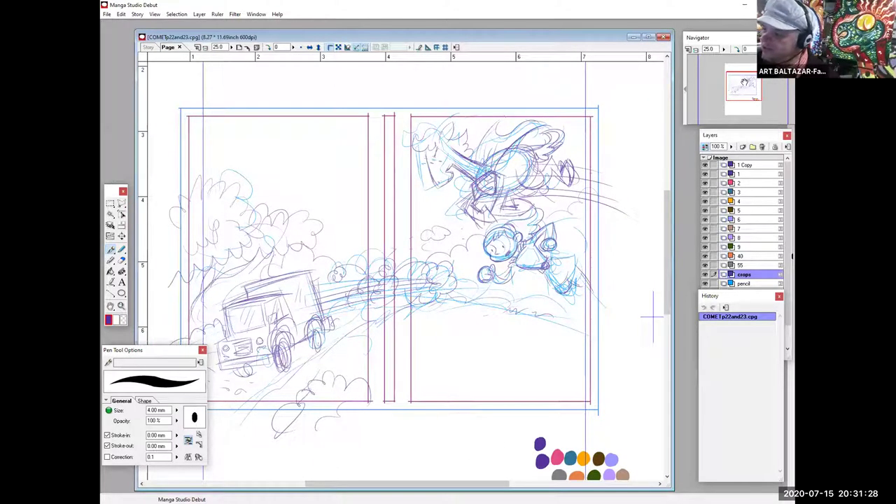
click(742, 83)
click(121, 305)
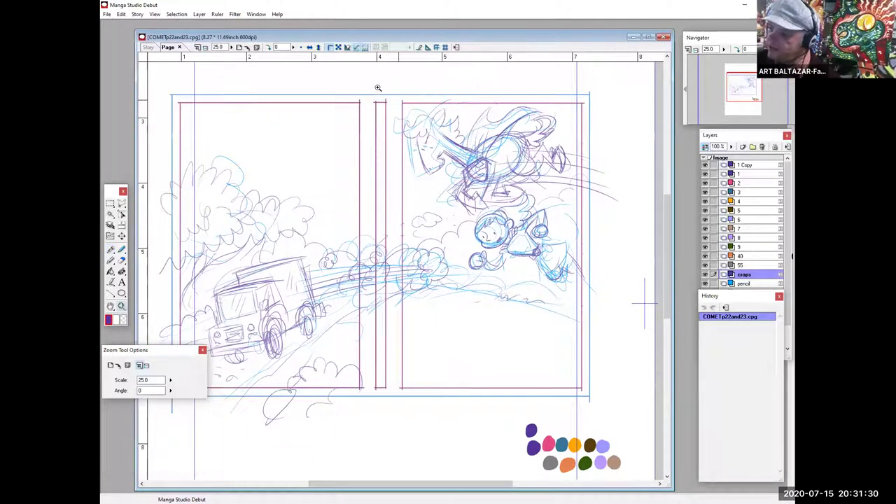
drag(380, 85, 618, 293)
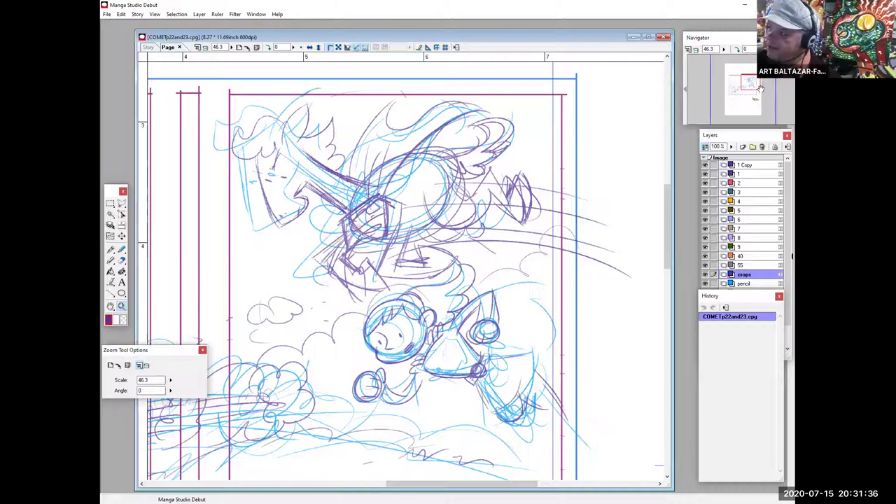
drag(748, 83, 736, 88)
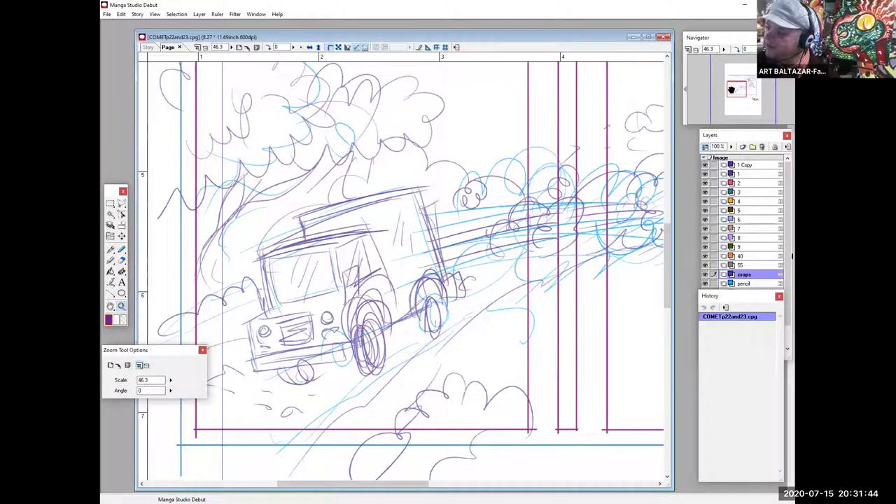
drag(734, 87, 749, 84)
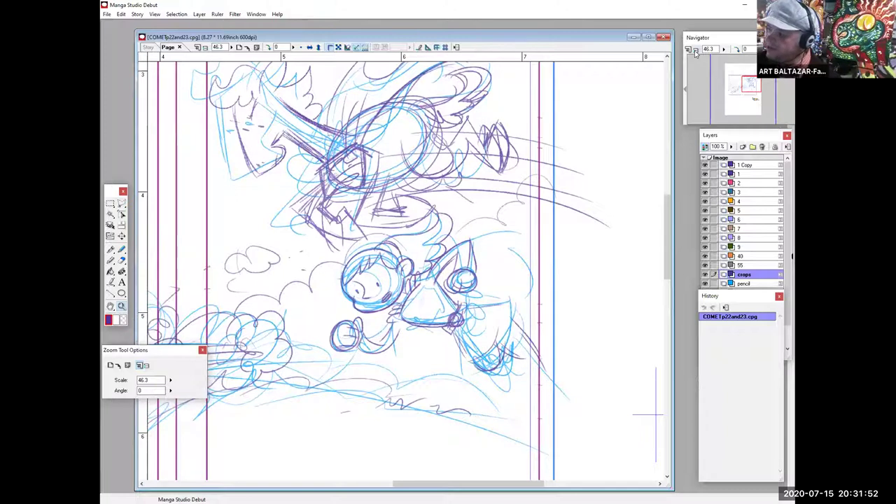
Outline the trees behind the van with a polyline selection, clear them from the crops and pencil layers, and deselect
click(695, 50)
drag(740, 83, 727, 82)
click(121, 204)
click(200, 142)
click(298, 128)
click(392, 132)
click(422, 192)
click(421, 247)
click(331, 293)
click(271, 312)
click(255, 349)
click(230, 363)
click(183, 338)
click(158, 174)
click(197, 166)
click(202, 140)
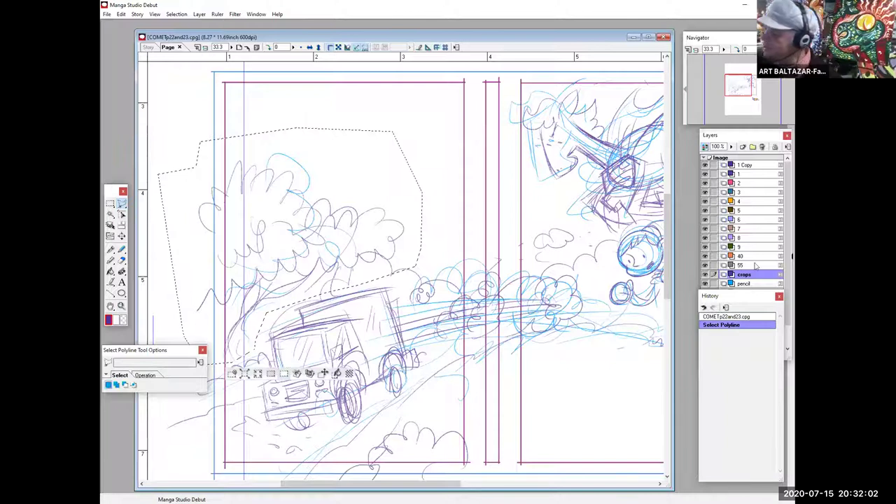
key(Delete)
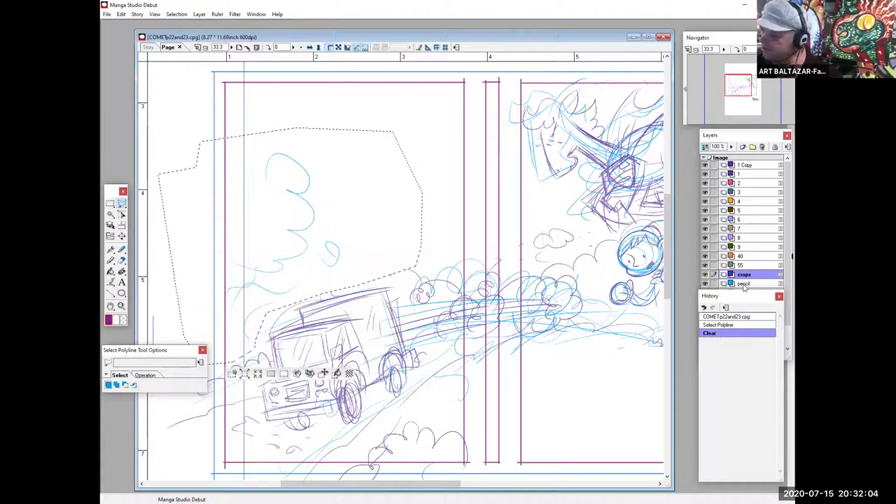
click(743, 284)
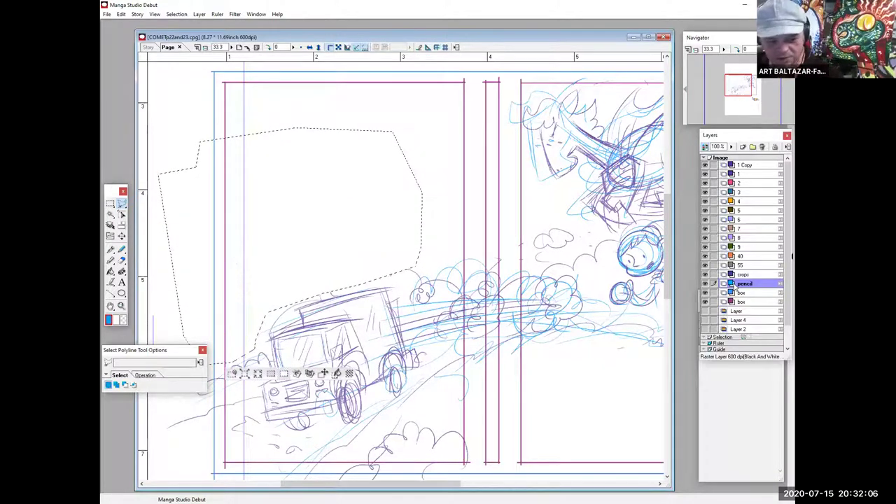
key(ctrl+d)
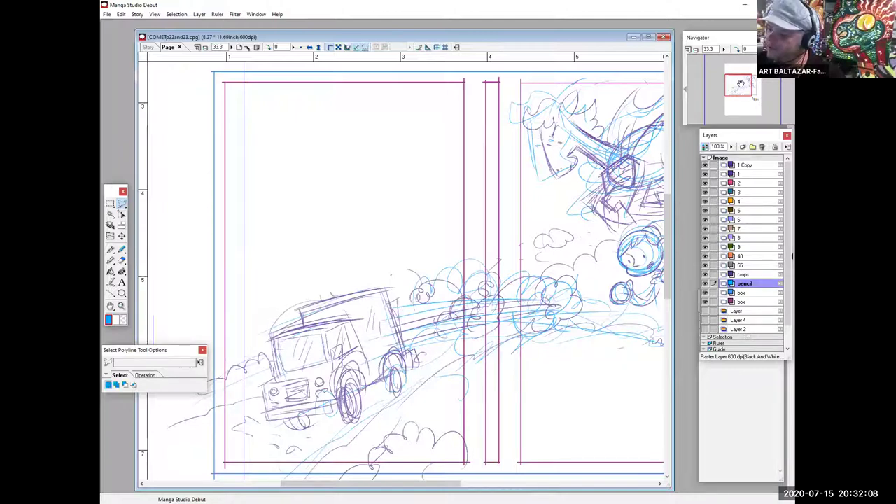
Merge the 1 Copy layer into layer 1
drag(740, 84, 752, 83)
click(120, 306)
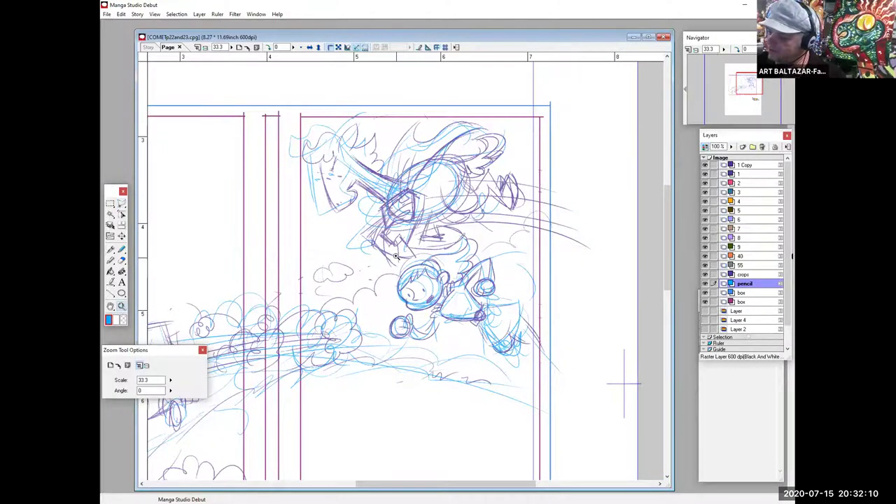
drag(404, 259, 462, 346)
click(111, 251)
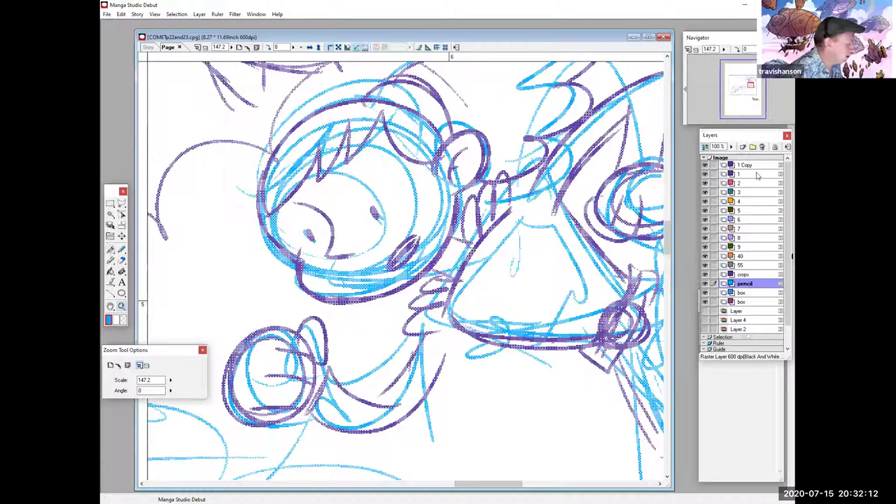
click(755, 166)
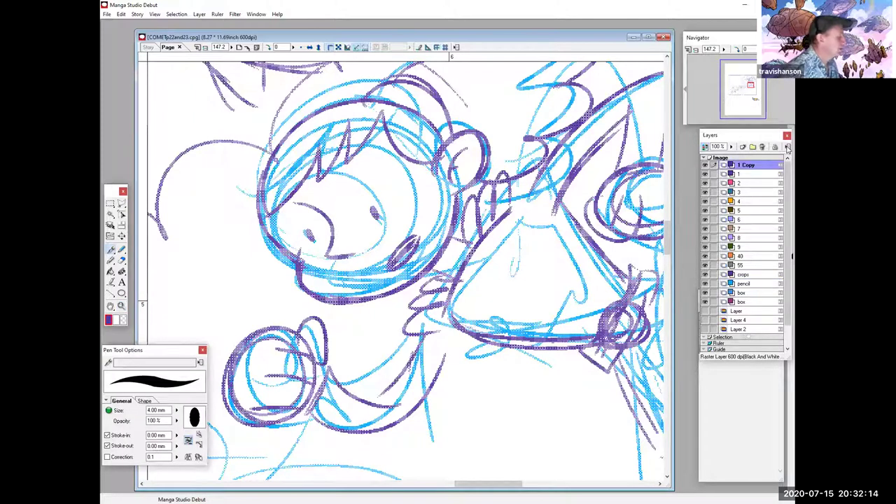
click(788, 147)
click(721, 272)
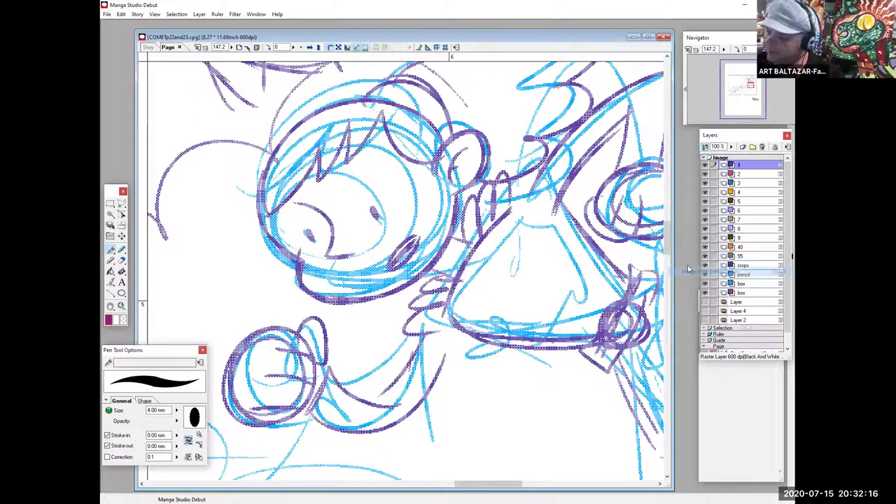
Set the pen size to 1 mm and ink the flying child's nose, mouth and ear on layer 1
drag(214, 127, 411, 276)
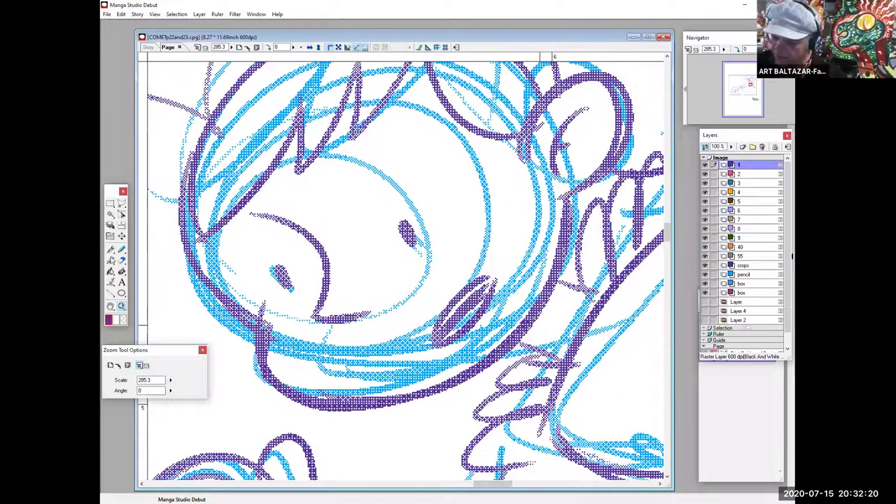
click(108, 251)
double_click(150, 410)
text(2)
key(Return)
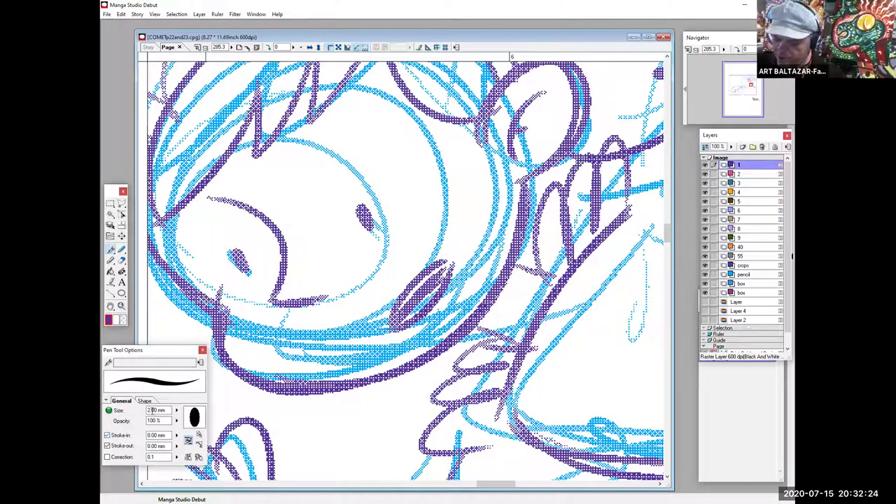
text(1)
key(Return)
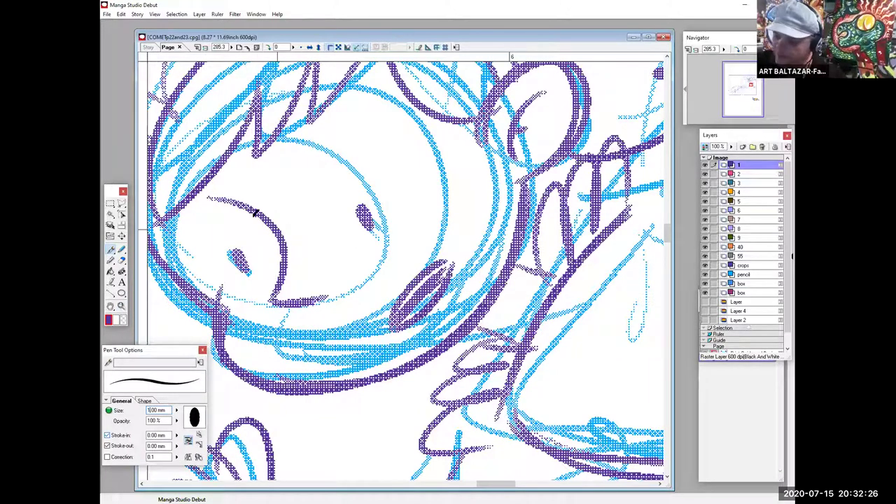
mouse_move(210, 198)
mouse_down()
mouse_move(287, 242)
mouse_move(279, 302)
mouse_move(341, 294)
mouse_up()
drag(506, 314, 409, 355)
mouse_move(367, 288)
mouse_down()
mouse_move(303, 369)
mouse_move(366, 288)
mouse_up()
mouse_move(301, 370)
mouse_down()
mouse_move(341, 355)
mouse_move(367, 289)
mouse_move(341, 311)
mouse_move(310, 385)
mouse_up()
mouse_move(339, 316)
mouse_down()
mouse_move(418, 211)
mouse_move(370, 343)
mouse_move(357, 348)
mouse_up()
drag(405, 241, 367, 308)
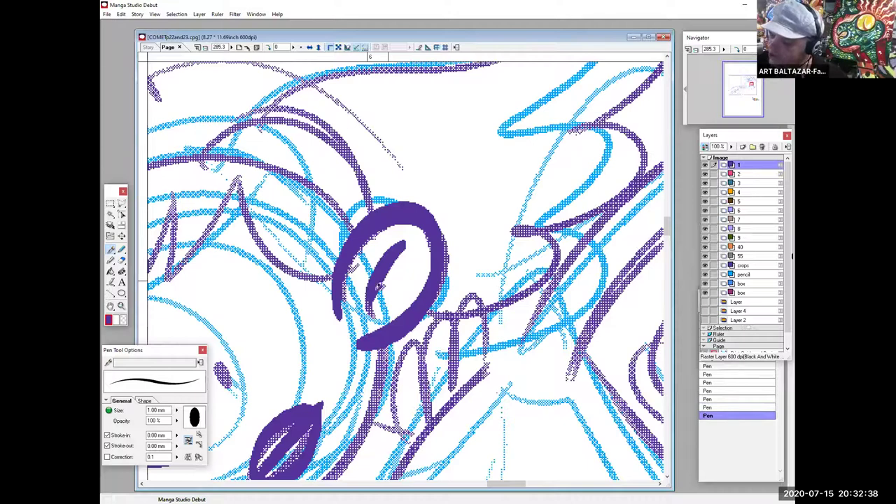
drag(366, 409, 499, 376)
mouse_move(187, 371)
mouse_down()
mouse_move(208, 352)
mouse_move(215, 247)
mouse_move(264, 270)
mouse_move(257, 252)
mouse_up()
Fill in both of the child's eyes on layer 1 with the 0.50 mm Magic Marker
click(110, 260)
mouse_move(378, 202)
mouse_down()
mouse_move(390, 223)
mouse_move(377, 205)
mouse_up()
drag(564, 264, 561, 253)
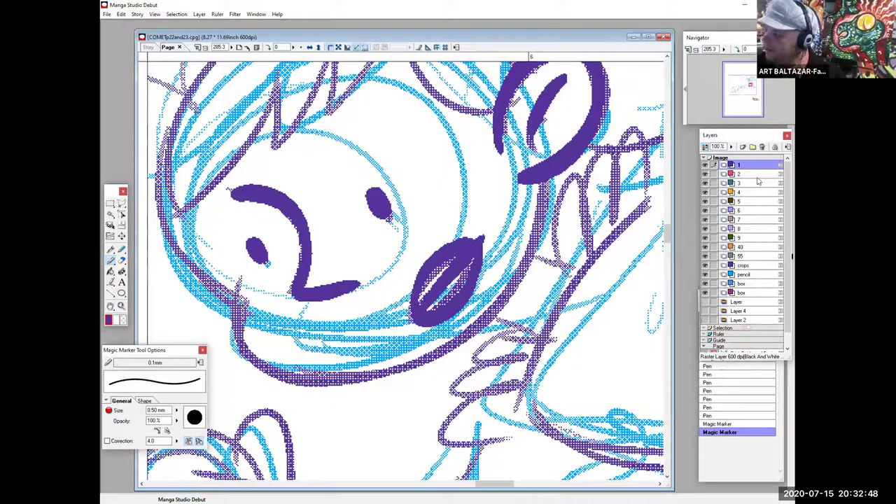
Ink the curved jaw line from below the ear around the chin on layer 2 with the pen
click(756, 174)
key(p)
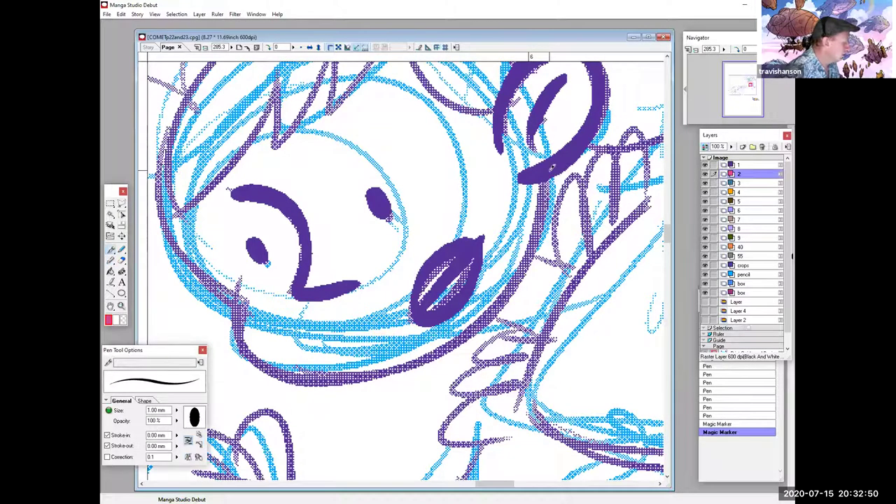
mouse_move(551, 168)
mouse_down()
mouse_move(479, 331)
mouse_move(316, 378)
mouse_move(234, 290)
mouse_up()
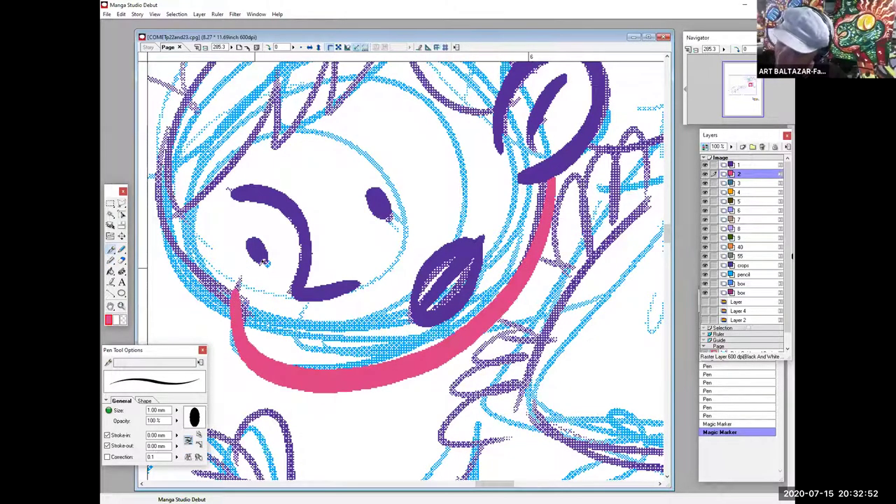
drag(490, 238, 563, 351)
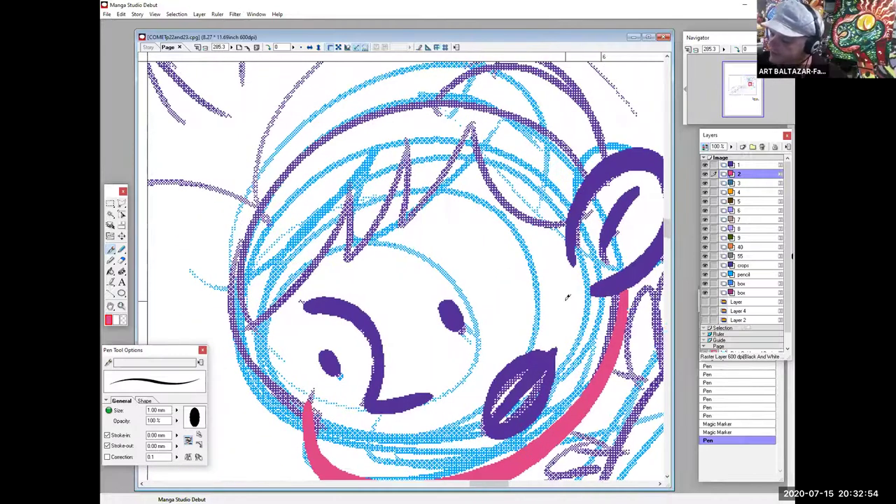
Undo the head outline drawn on layer 2 and ink the outline around the child's head on layer 3 instead
mouse_move(595, 174)
mouse_down()
mouse_move(561, 132)
mouse_move(486, 98)
mouse_move(387, 98)
mouse_move(287, 153)
mouse_move(243, 217)
mouse_move(221, 288)
mouse_move(248, 365)
mouse_move(309, 406)
mouse_up()
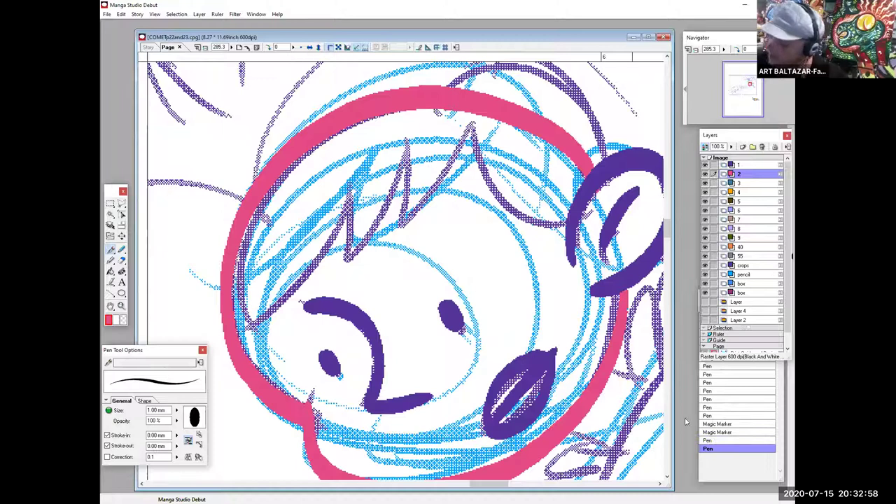
click(739, 440)
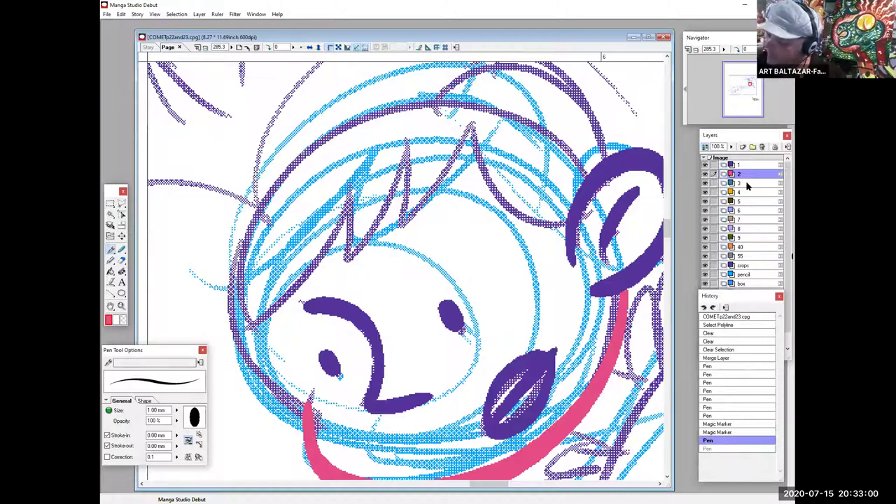
click(748, 184)
mouse_move(306, 414)
mouse_down()
mouse_move(258, 199)
mouse_move(365, 102)
mouse_move(499, 98)
mouse_move(588, 210)
mouse_up()
Ink the child's jagged bangs and the hair curve above the ear on layer 4
drag(571, 311, 501, 372)
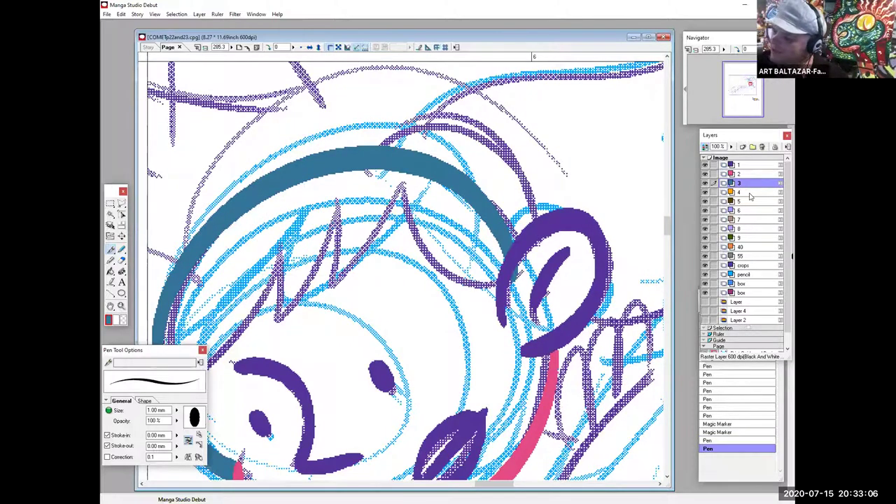
click(738, 192)
mouse_move(341, 206)
mouse_down()
mouse_move(387, 187)
mouse_move(428, 205)
mouse_move(500, 322)
mouse_move(519, 147)
mouse_move(484, 71)
mouse_up()
mouse_move(510, 161)
mouse_down()
mouse_move(448, 256)
mouse_move(458, 165)
mouse_move(390, 308)
mouse_move(393, 208)
mouse_move(370, 283)
mouse_up()
drag(298, 360, 380, 267)
mouse_move(582, 330)
mouse_down()
mouse_move(543, 322)
mouse_move(320, 343)
mouse_up()
Ink the long strand of hair curling back from the top of the child's head on layer 5
drag(658, 256, 563, 358)
drag(600, 125, 626, 287)
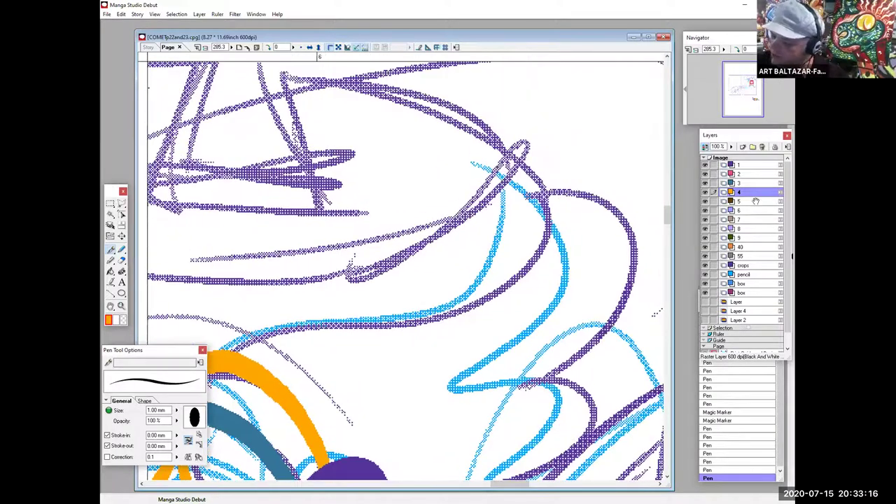
click(739, 201)
drag(228, 381, 271, 390)
mouse_move(262, 358)
mouse_down()
mouse_move(608, 198)
mouse_move(547, 190)
mouse_move(406, 120)
mouse_move(556, 229)
mouse_move(394, 340)
mouse_up()
mouse_move(479, 369)
mouse_down()
mouse_move(520, 199)
mouse_move(525, 205)
mouse_up()
key(ctrl+alt+0)
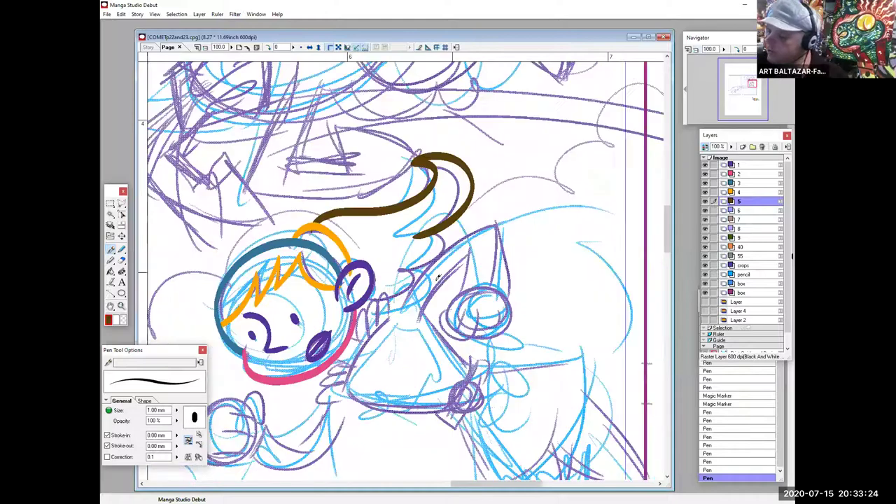
drag(402, 330, 437, 277)
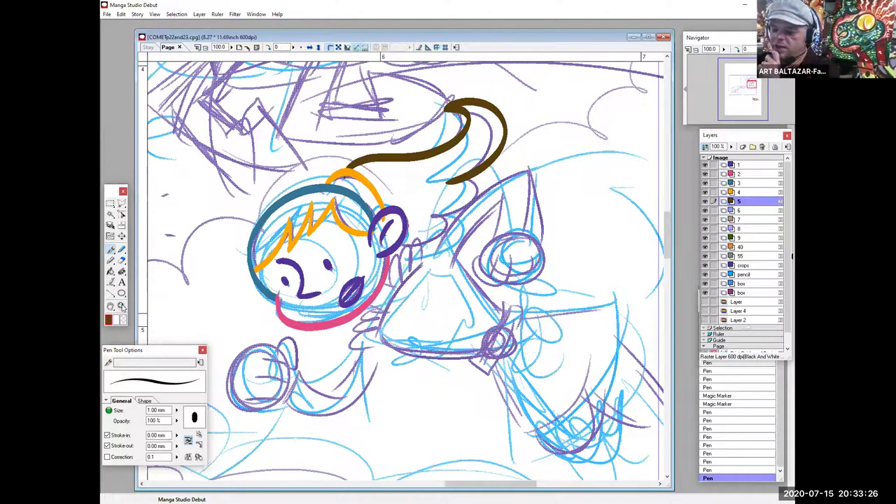
Try outlining the child's forward fist on layer 1 with a 2 mm pen, and undo the stroke
key(ctrl+space)
drag(202, 331, 343, 411)
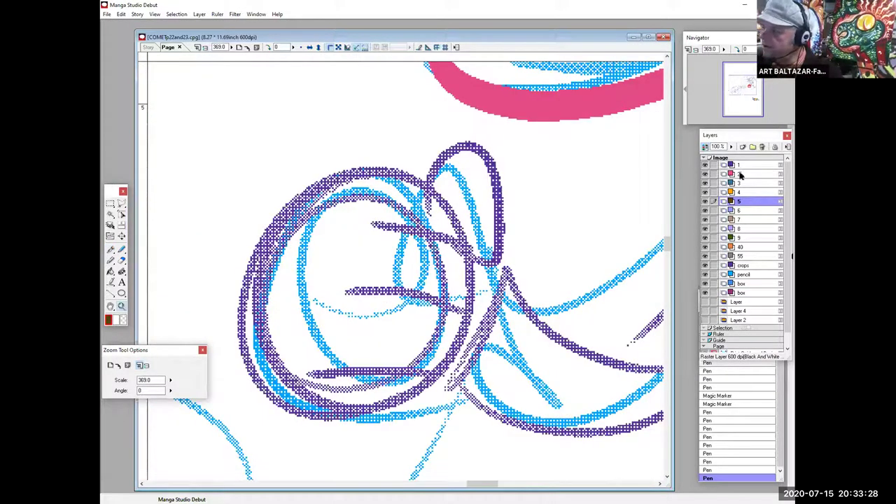
click(741, 167)
click(109, 249)
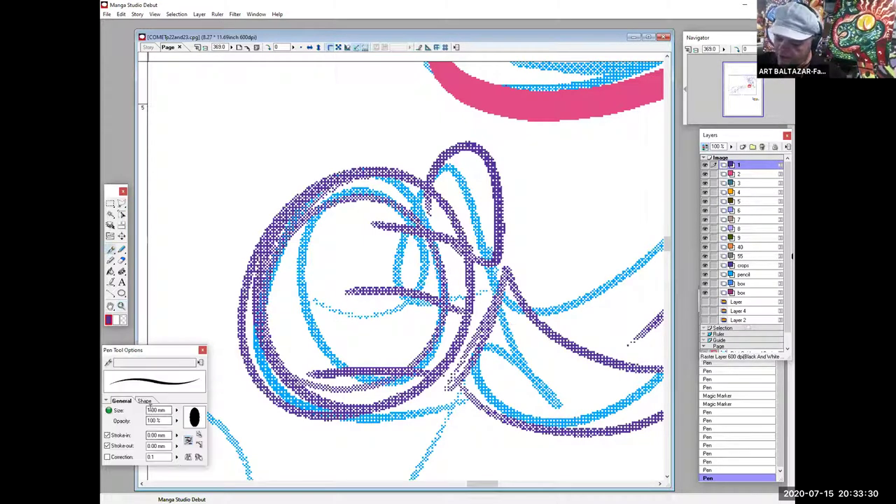
double_click(150, 411)
text(2)
key(Return)
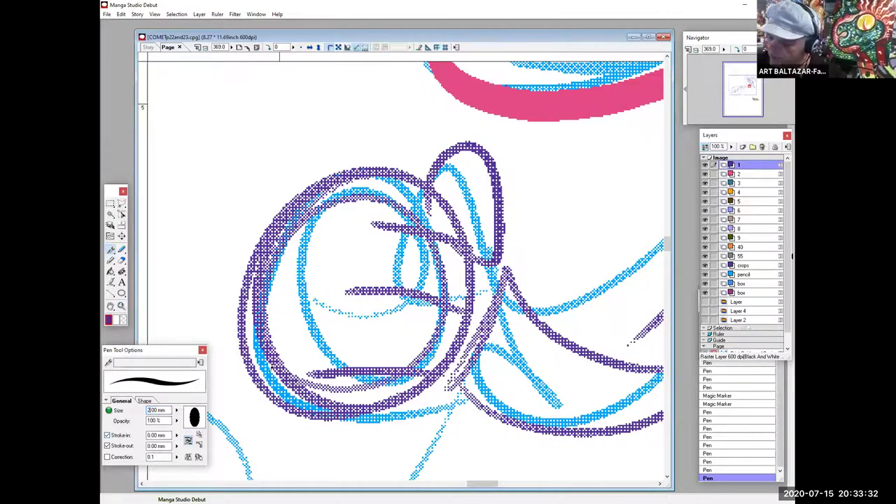
mouse_move(266, 379)
mouse_down()
mouse_move(392, 156)
mouse_move(459, 371)
mouse_move(227, 312)
mouse_up()
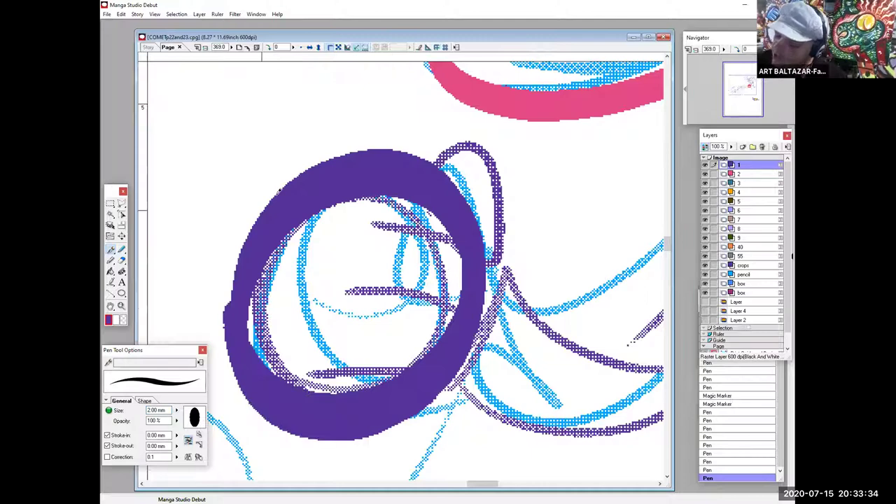
click(735, 471)
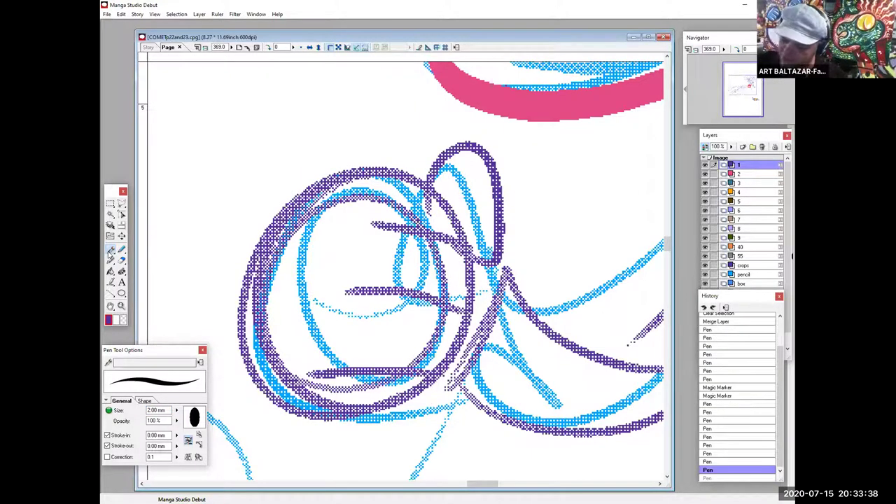
Set the pen size to 1 mm and ink the forward fist's outline, thumb and finger lines on layer 1
text(1)
key(Return)
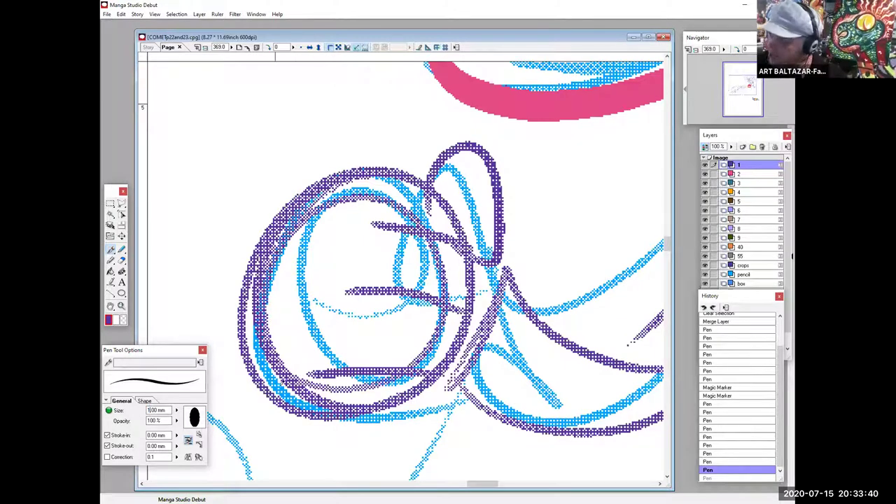
mouse_move(277, 389)
mouse_down()
mouse_move(357, 167)
mouse_move(463, 221)
mouse_move(470, 293)
mouse_move(404, 405)
mouse_move(330, 419)
mouse_move(256, 245)
mouse_up()
mouse_move(430, 177)
mouse_down()
mouse_move(515, 207)
mouse_move(506, 269)
mouse_move(365, 231)
mouse_up()
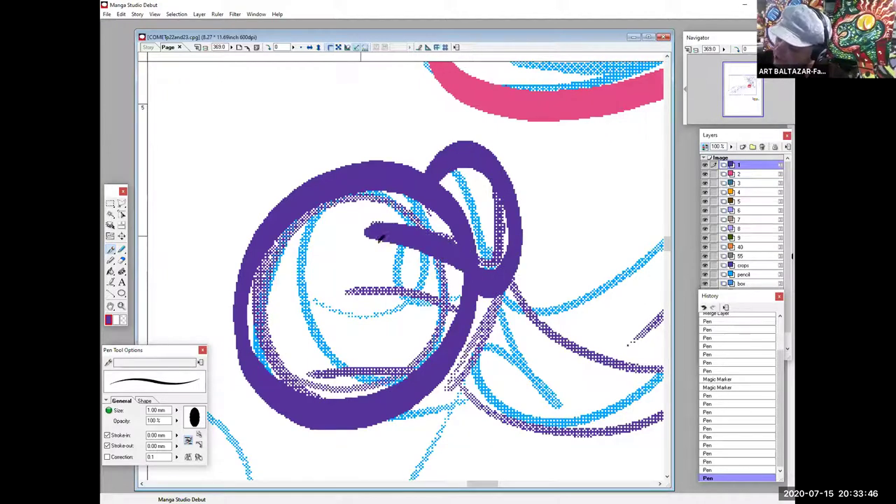
drag(452, 333, 339, 301)
mouse_move(421, 385)
mouse_down()
mouse_move(348, 361)
mouse_move(312, 361)
mouse_up()
Ink the triangular torso's edge nearest the head on layer 1 and the looped shapes beside the ear on layer 3
mouse_move(618, 314)
mouse_down()
mouse_move(347, 357)
mouse_move(246, 406)
mouse_up()
mouse_move(633, 143)
mouse_down()
mouse_move(508, 286)
mouse_move(489, 382)
mouse_up()
drag(263, 463, 441, 207)
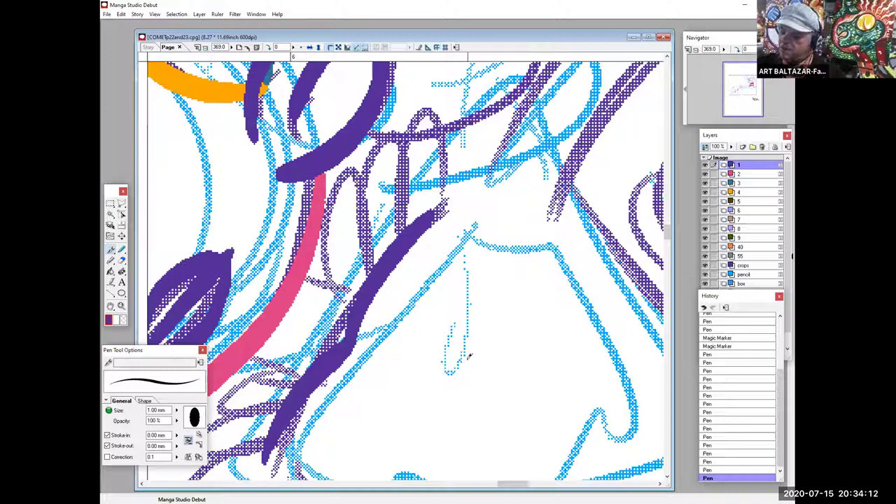
click(751, 184)
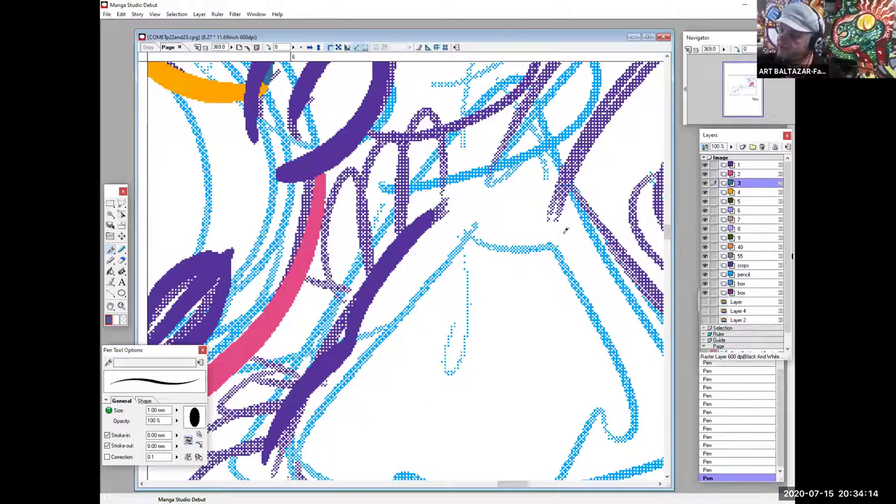
drag(350, 304, 410, 129)
drag(456, 283, 571, 129)
drag(496, 283, 478, 384)
Ink two short lines joining the jaw to the torso on layer 4 and a curved stroke below them on layer 3
click(750, 193)
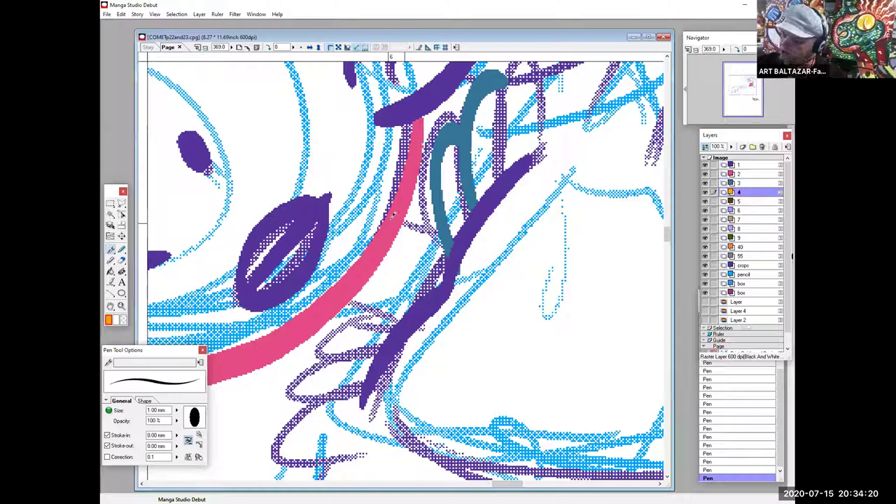
drag(394, 219, 440, 245)
drag(341, 301, 392, 333)
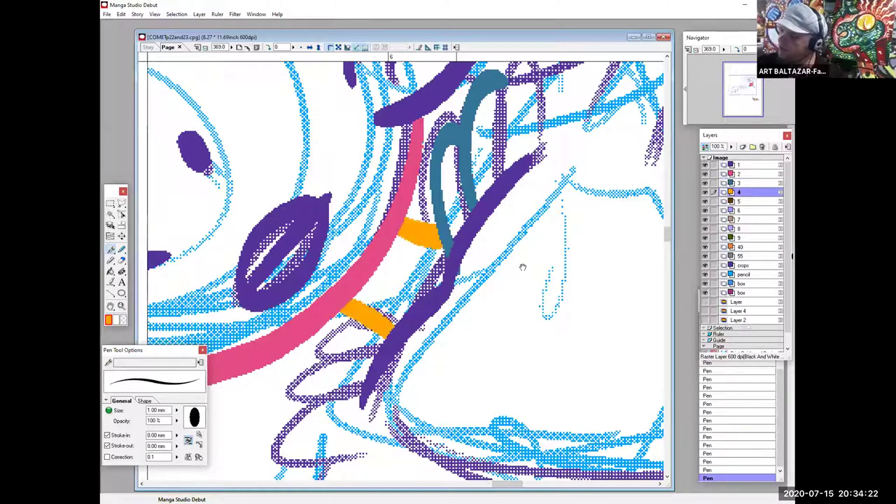
drag(522, 266, 557, 189)
click(743, 182)
drag(343, 280, 431, 242)
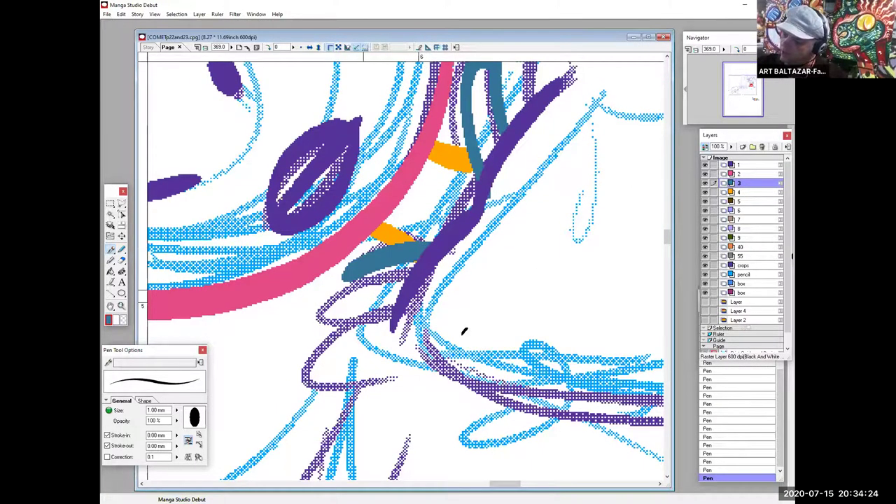
Redraw the torso's edge nearest the head as one smooth diagonal stroke on layer 2 with the 1 mm pen
drag(565, 199, 437, 326)
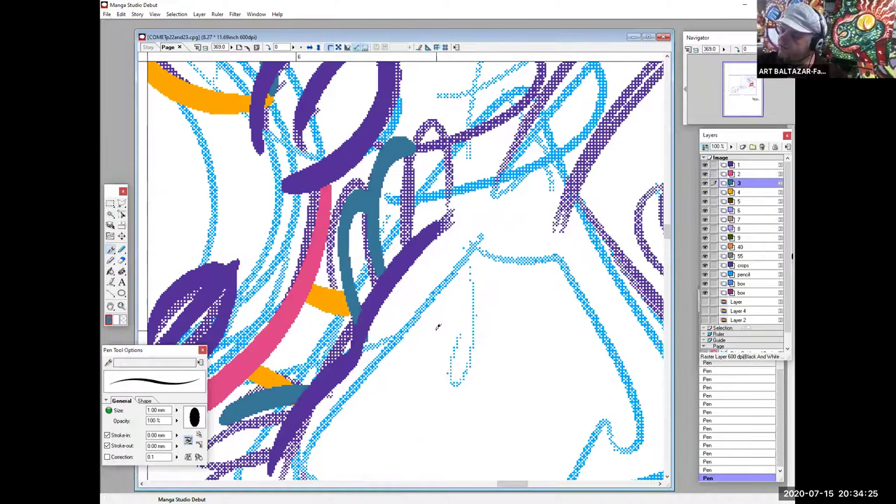
click(695, 50)
drag(590, 361, 533, 304)
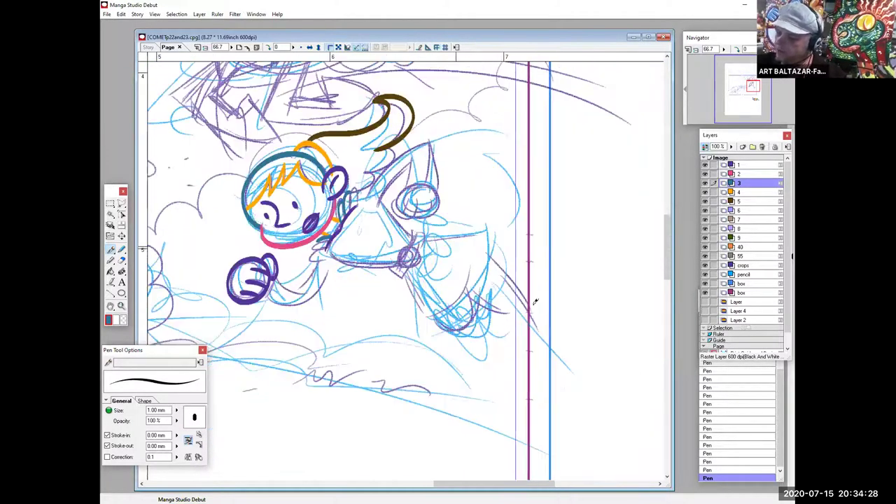
click(121, 307)
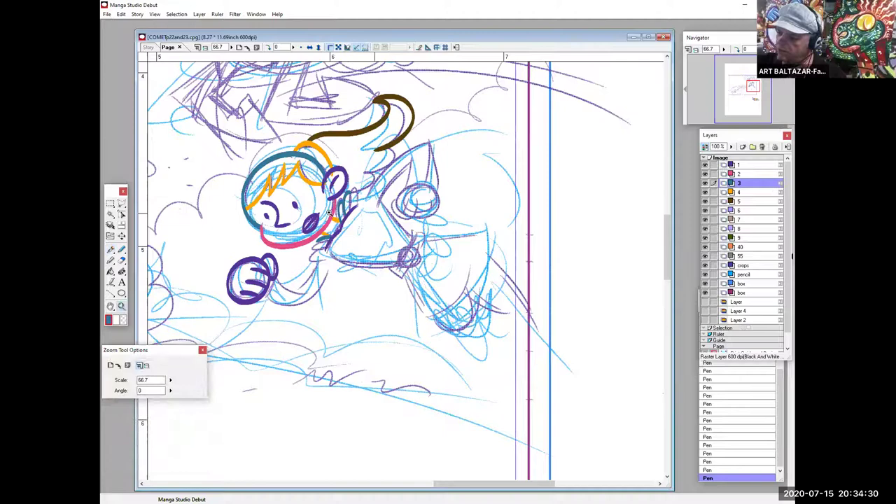
click(343, 249)
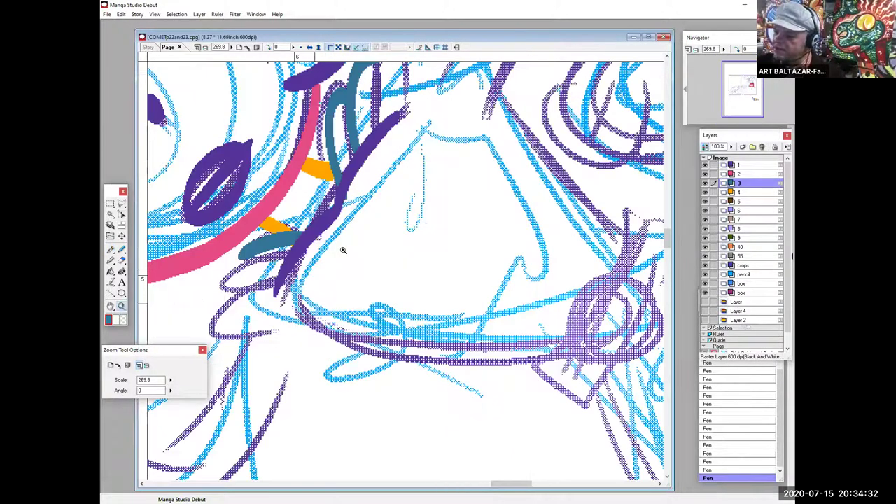
click(111, 250)
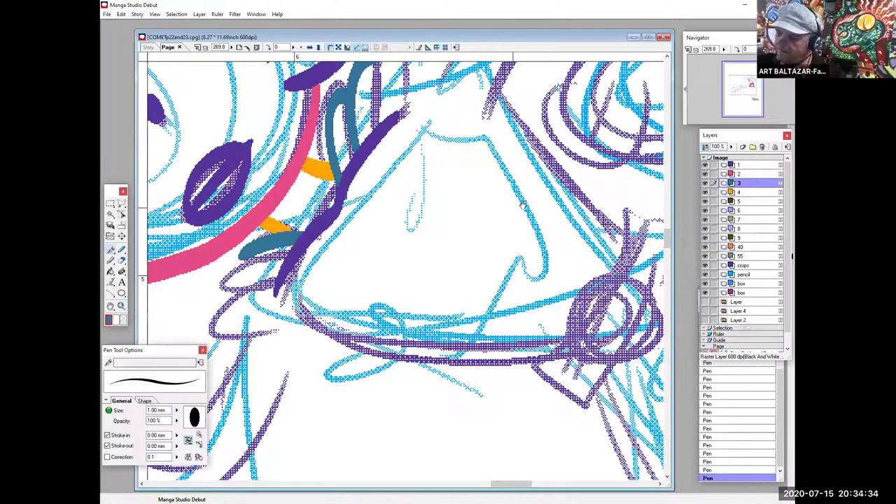
drag(523, 202, 503, 271)
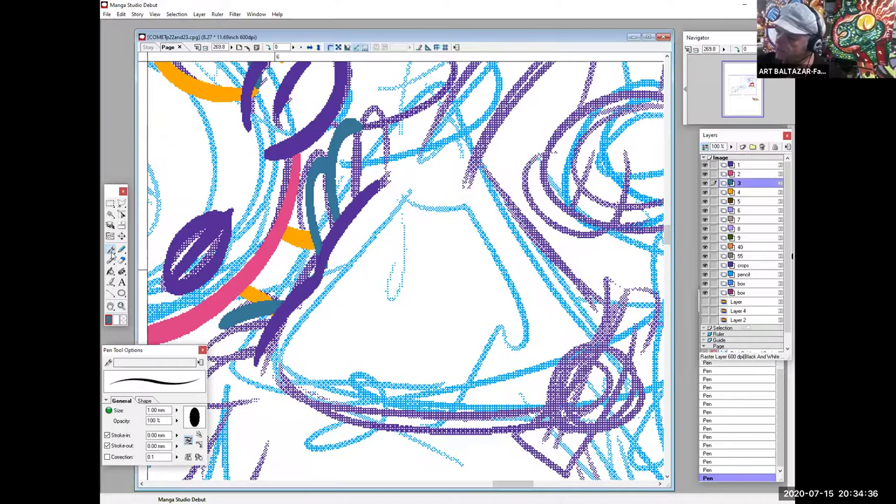
click(739, 173)
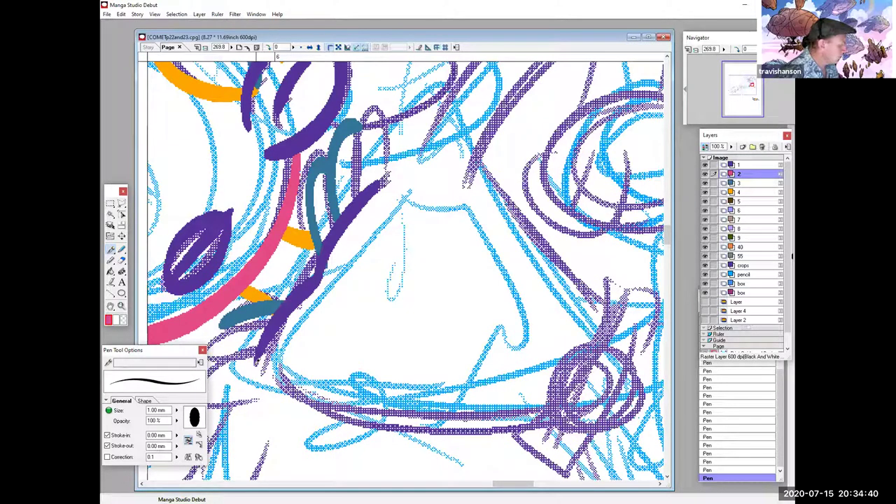
drag(396, 176, 287, 300)
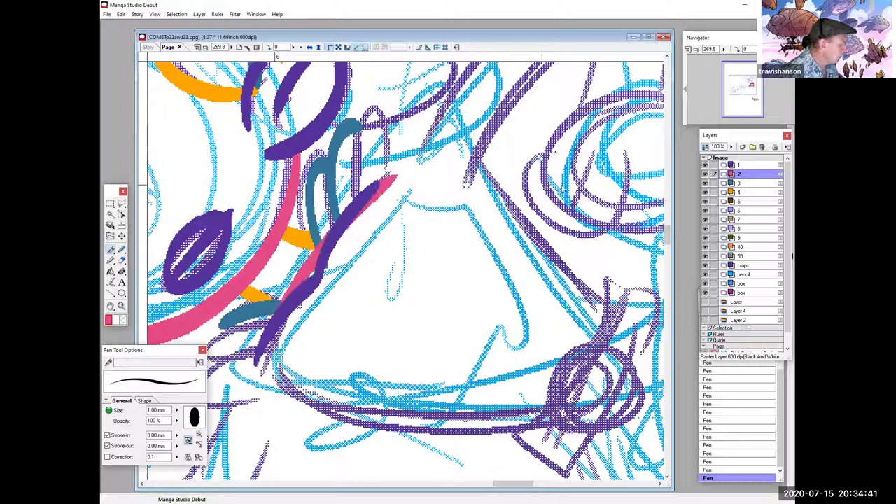
Erase the earlier stroke along the torso's head-side edge on layer 1
click(749, 165)
click(121, 260)
drag(259, 360, 378, 182)
Ink the rear fist's round outline, finger lines and thumb on layer 1
drag(590, 252, 374, 318)
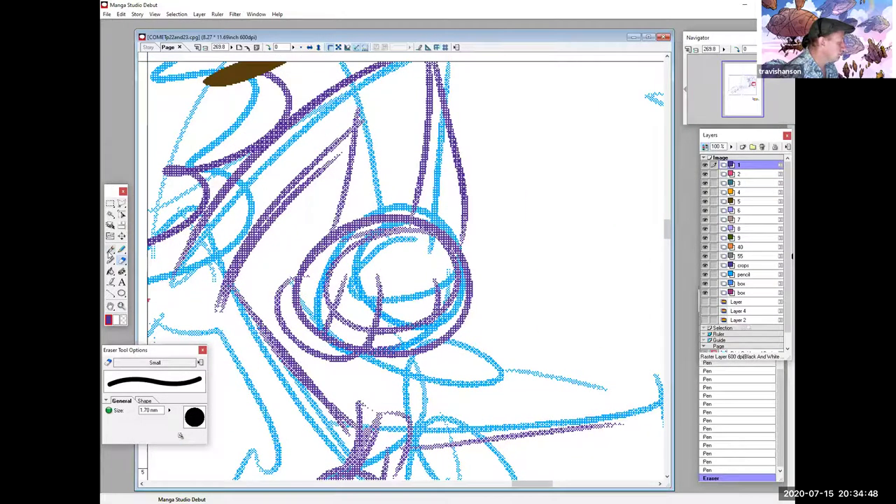
click(110, 256)
mouse_move(418, 218)
mouse_down()
mouse_move(374, 353)
mouse_move(477, 254)
mouse_move(361, 247)
mouse_move(350, 224)
mouse_up()
mouse_move(321, 330)
mouse_down()
mouse_move(340, 259)
mouse_move(378, 329)
mouse_move(361, 343)
mouse_up()
mouse_move(436, 284)
mouse_down()
mouse_move(404, 346)
mouse_move(483, 175)
mouse_up()
mouse_move(340, 189)
mouse_down()
mouse_move(317, 209)
mouse_move(401, 263)
mouse_move(428, 249)
mouse_up()
drag(326, 189, 347, 181)
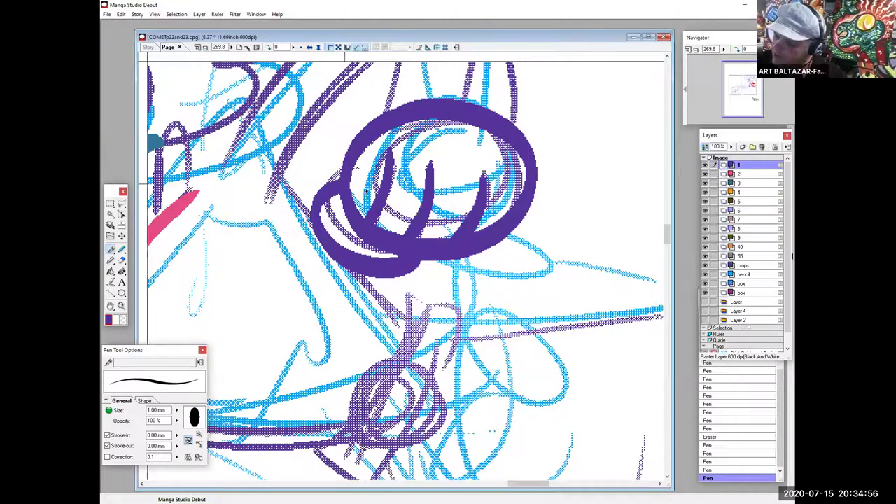
Ink the round buckle with its inner curl and the outer edges of the two belt bands beside it on layer 1
drag(467, 357, 433, 234)
mouse_move(338, 245)
mouse_down()
mouse_move(346, 324)
mouse_move(340, 242)
mouse_move(328, 257)
mouse_up()
drag(339, 301, 376, 280)
drag(438, 268, 430, 323)
drag(392, 210, 387, 234)
mouse_move(352, 308)
mouse_down()
mouse_move(371, 231)
mouse_move(428, 265)
mouse_up()
drag(415, 303, 464, 206)
drag(354, 281, 314, 314)
mouse_move(314, 318)
mouse_down()
mouse_move(338, 336)
mouse_move(371, 364)
mouse_up()
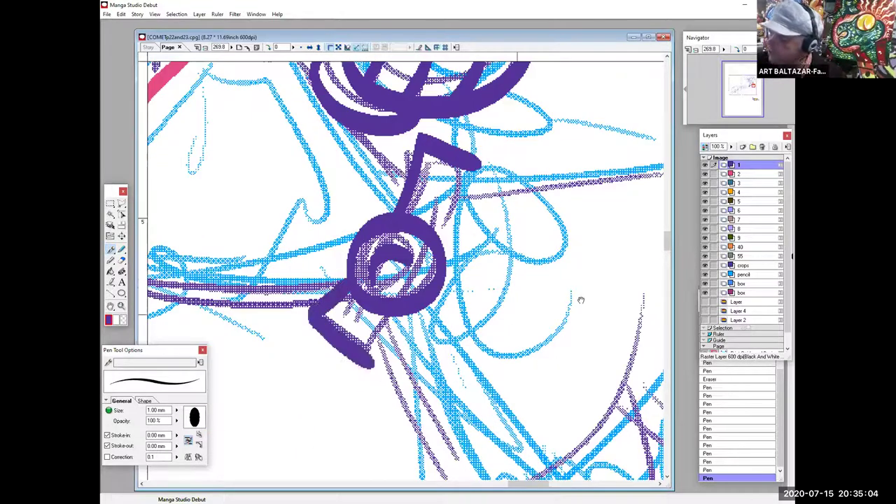
Ink two parallel stripes inside each belt band beside the round buckle on layer 2
click(756, 173)
drag(420, 169, 480, 203)
drag(411, 187, 473, 222)
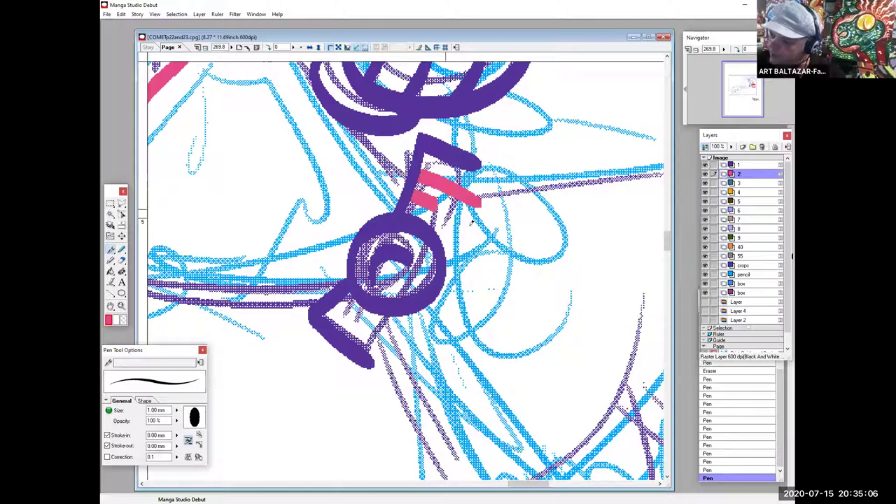
drag(428, 199, 474, 231)
mouse_move(340, 299)
mouse_down()
mouse_move(395, 340)
mouse_move(383, 350)
mouse_up()
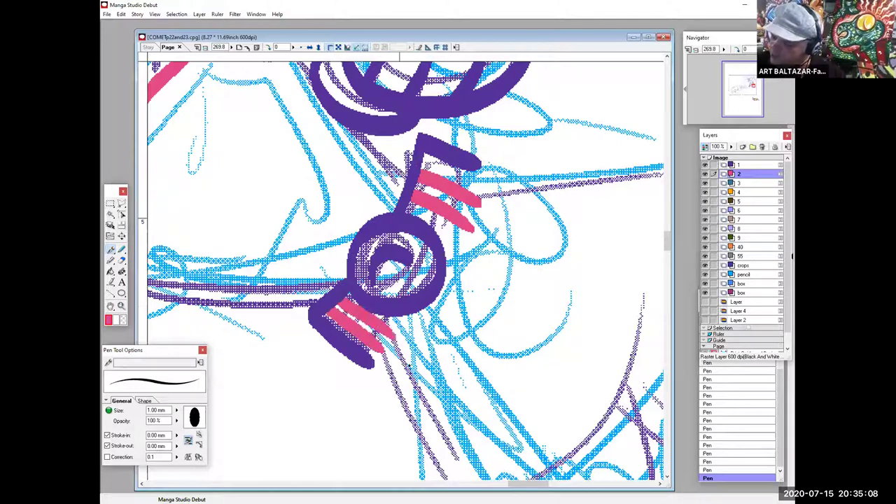
Close the open ends of both belt bands on layer 3 and trim the lower band's corner on layer 1
drag(541, 322, 522, 363)
click(756, 185)
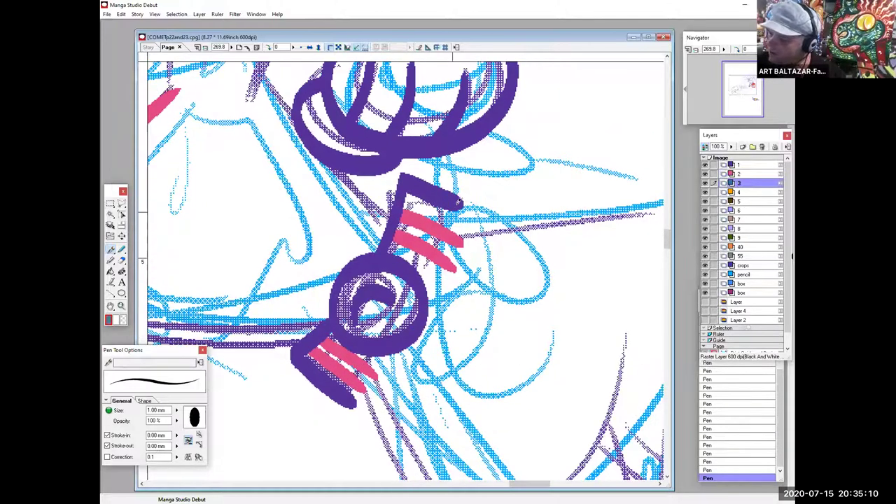
drag(461, 201, 354, 385)
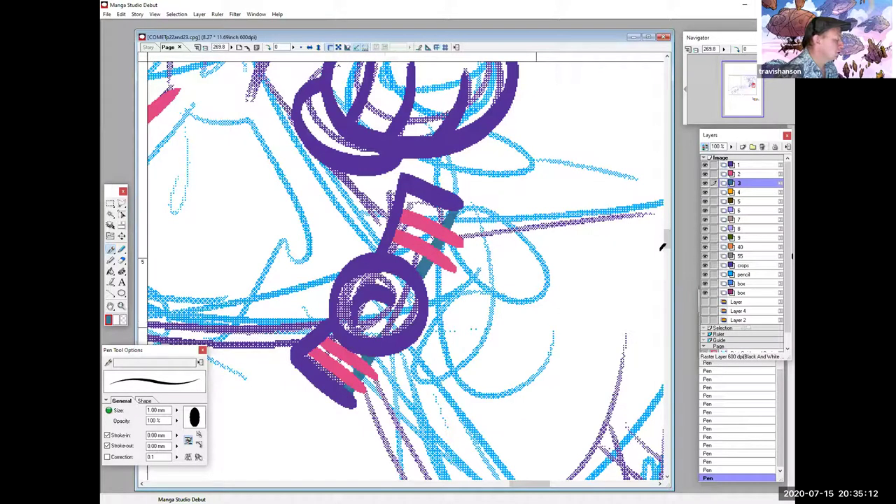
click(749, 166)
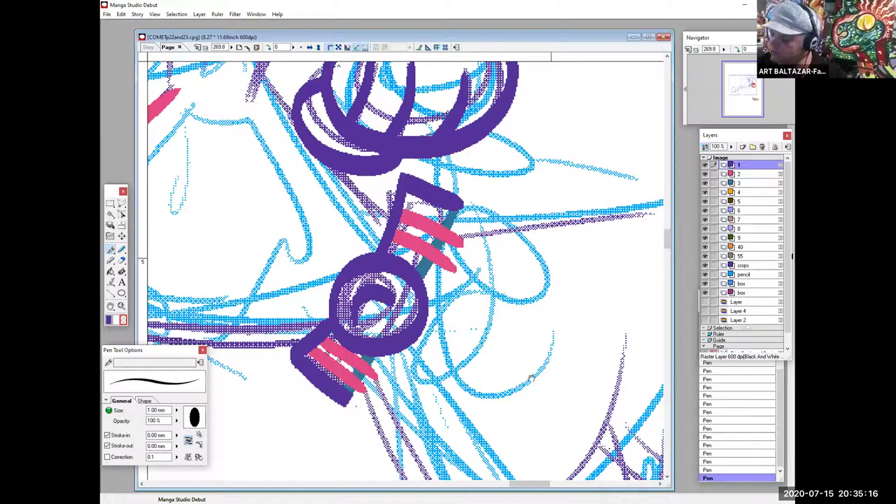
Ink the flared skirt's upper edge, curved hem and lower edge on layer 4, starting from the belt bands
drag(531, 378, 499, 294)
drag(596, 358, 480, 355)
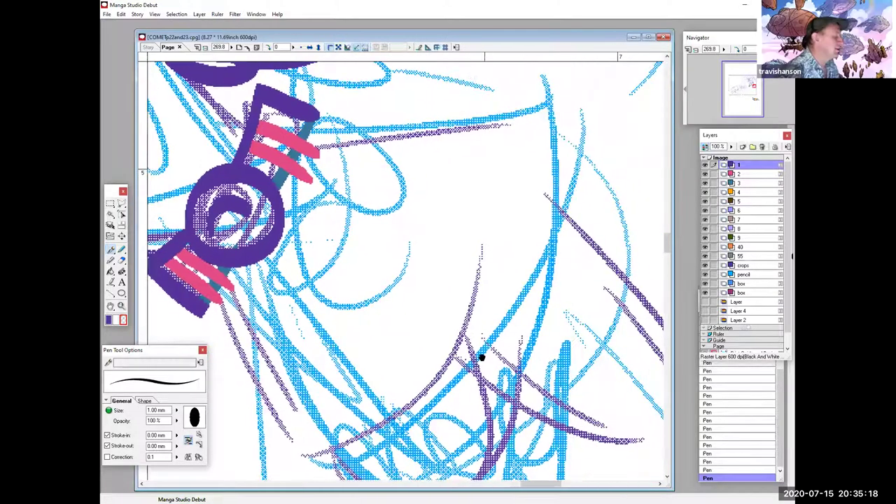
click(753, 191)
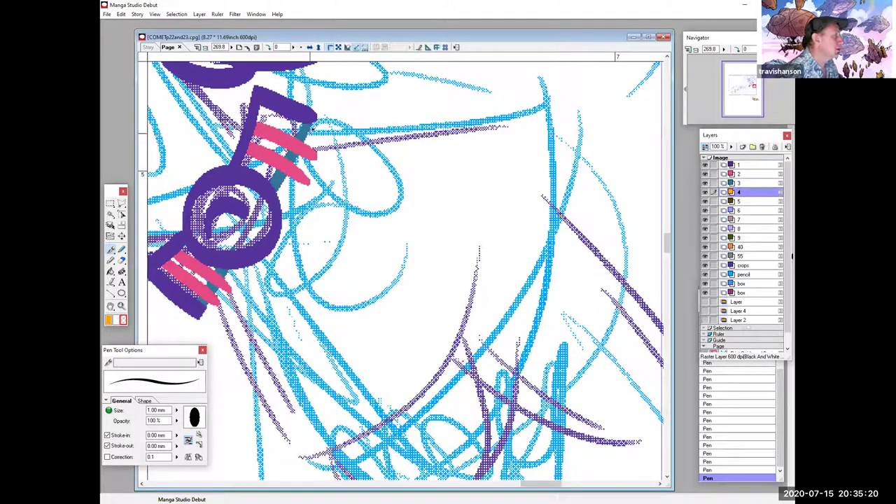
mouse_move(308, 136)
mouse_down()
mouse_move(558, 92)
mouse_move(564, 121)
mouse_move(550, 260)
mouse_move(537, 294)
mouse_move(324, 457)
mouse_up()
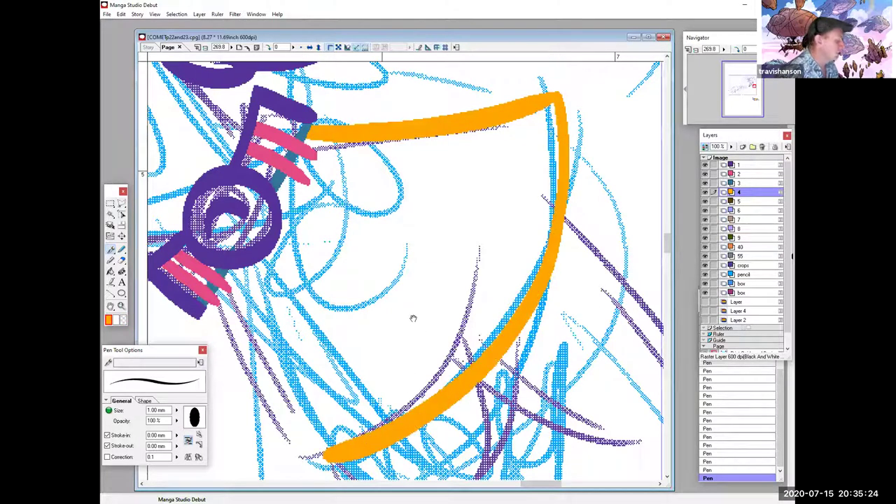
drag(413, 319, 445, 250)
drag(361, 389, 243, 240)
drag(522, 404, 467, 466)
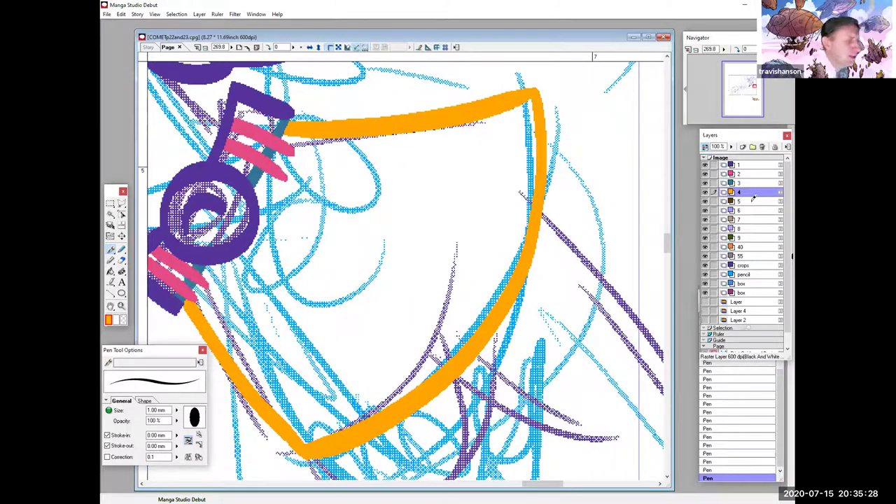
Ink a thick curved band just inside the skirt's hem on layer 5
click(753, 201)
mouse_move(521, 109)
mouse_down()
mouse_move(344, 413)
mouse_move(294, 438)
mouse_up()
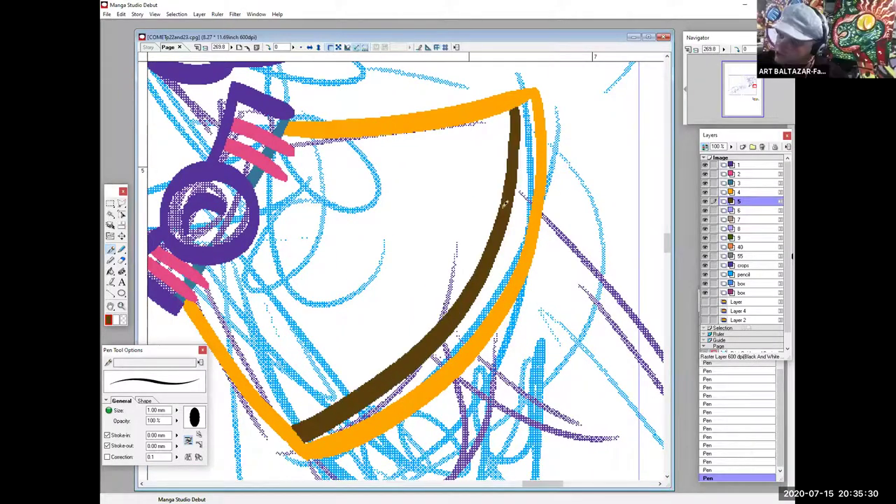
mouse_move(523, 105)
mouse_down()
mouse_move(537, 162)
mouse_move(503, 287)
mouse_move(506, 276)
mouse_move(473, 328)
mouse_move(399, 394)
mouse_move(305, 438)
mouse_move(421, 366)
mouse_move(468, 316)
mouse_move(508, 234)
mouse_move(501, 255)
mouse_move(522, 150)
mouse_move(517, 232)
mouse_up()
Ink the outer and inner edges of the raised, pointed arm behind the rear fist on layer 2
drag(448, 200, 613, 319)
drag(372, 224, 411, 461)
click(742, 173)
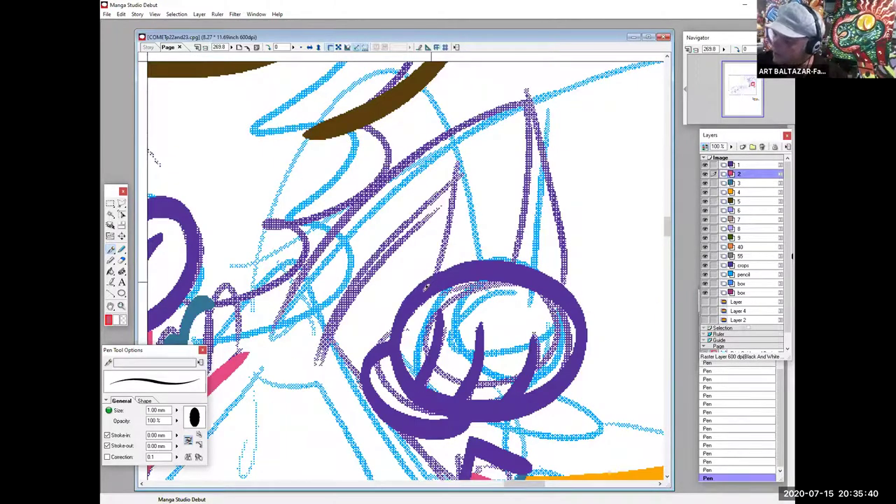
drag(455, 160, 428, 276)
mouse_move(568, 288)
mouse_down()
mouse_move(561, 204)
mouse_move(532, 101)
mouse_move(444, 137)
mouse_move(260, 339)
mouse_up()
drag(456, 192, 327, 360)
drag(396, 355, 581, 63)
Ink the torso's rear and bottom edges on layer 3, plus a curved stroke at its front corner below the jaw
drag(632, 133, 501, 252)
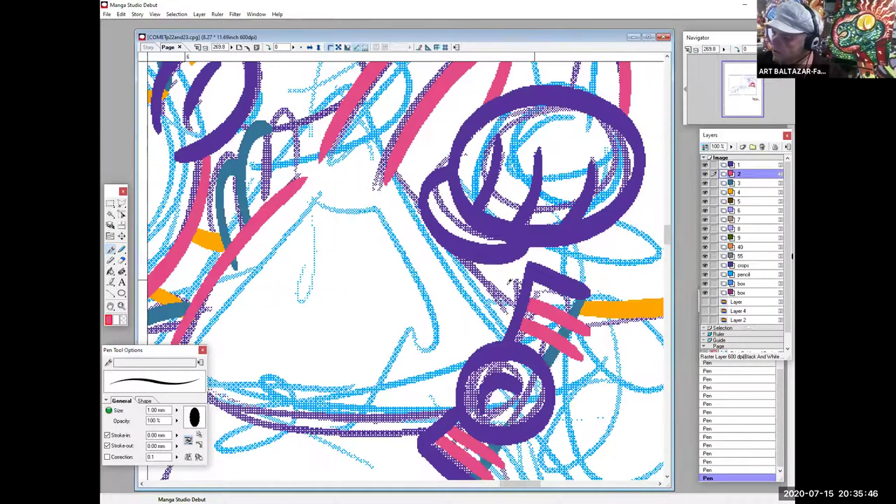
click(741, 183)
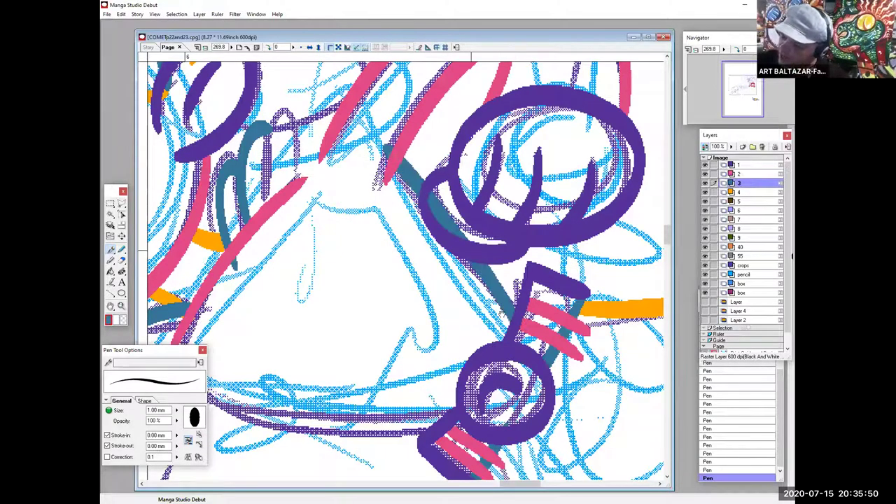
scroll(402, 268, down, 4)
mouse_move(522, 287)
mouse_down()
mouse_move(411, 305)
mouse_move(250, 245)
mouse_up()
scroll(444, 280, left, 4)
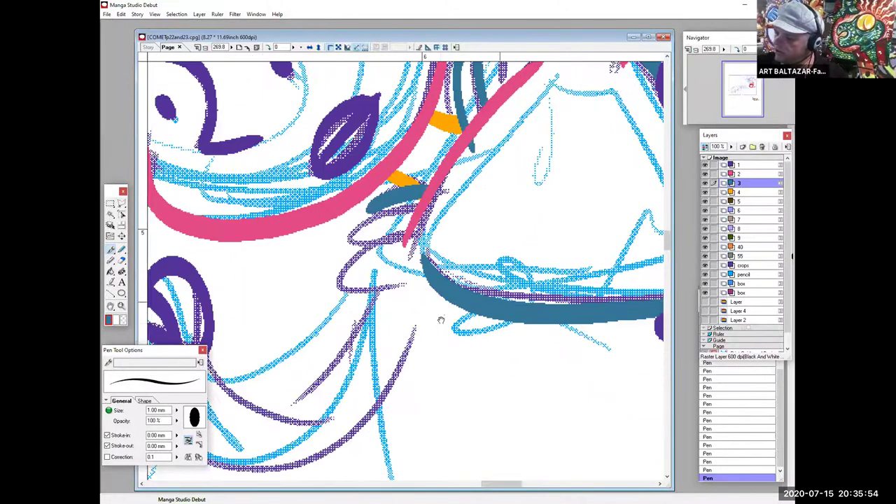
scroll(441, 318, up, 2)
scroll(451, 390, down, 3)
drag(402, 216, 329, 265)
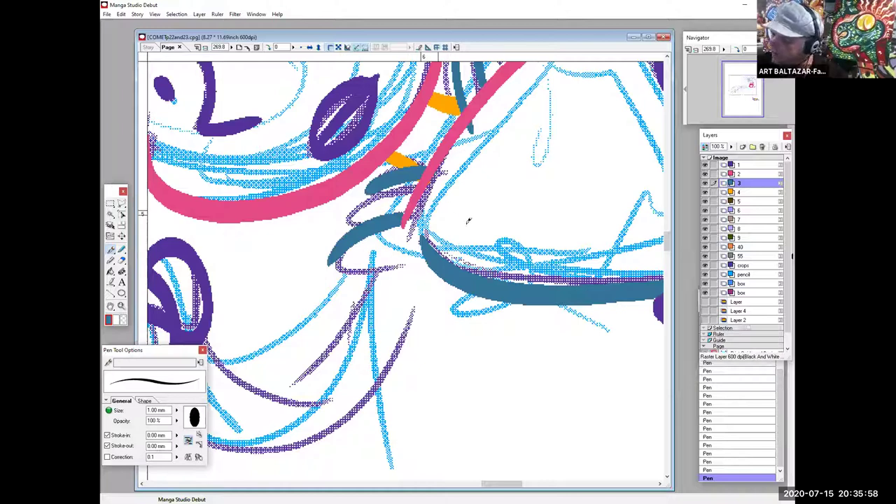
Ink the forward arm's sleeve edges and its cuff at the forward fist on layer 4
click(759, 194)
mouse_move(491, 168)
mouse_down()
mouse_move(605, 107)
mouse_move(399, 326)
mouse_up()
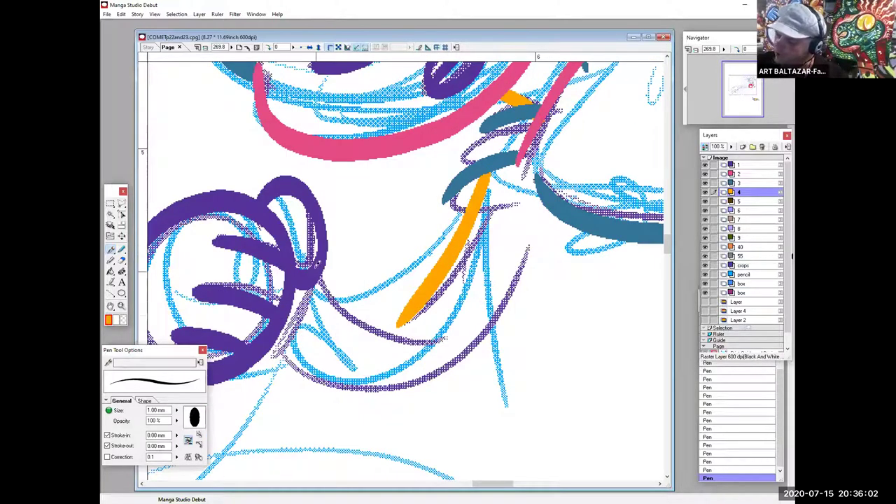
drag(319, 279, 442, 339)
drag(538, 257, 577, 179)
drag(356, 203, 299, 304)
mouse_move(591, 133)
mouse_down()
mouse_move(592, 147)
mouse_move(500, 293)
mouse_move(392, 318)
mouse_move(297, 304)
mouse_up()
scroll(539, 280, up, 5)
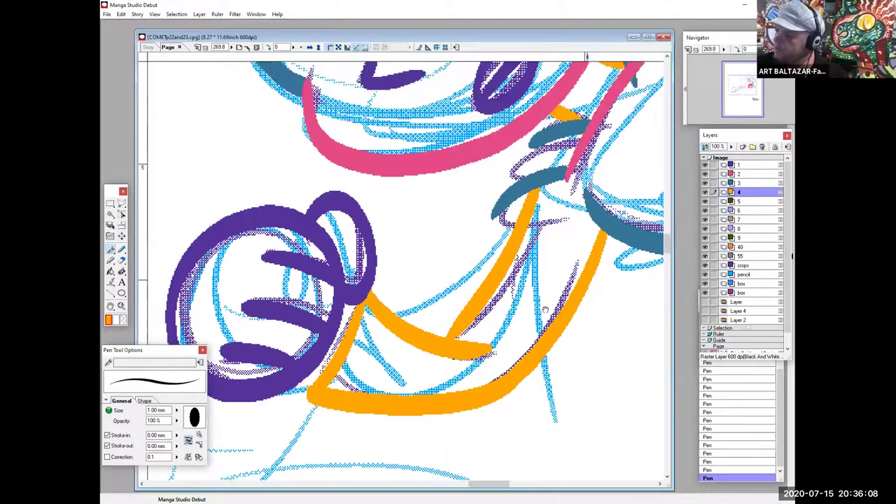
Ink the curved fold at the forward shoulder and the two arched folds between the ear and the raised arm on layer 5
click(753, 202)
drag(434, 249, 362, 364)
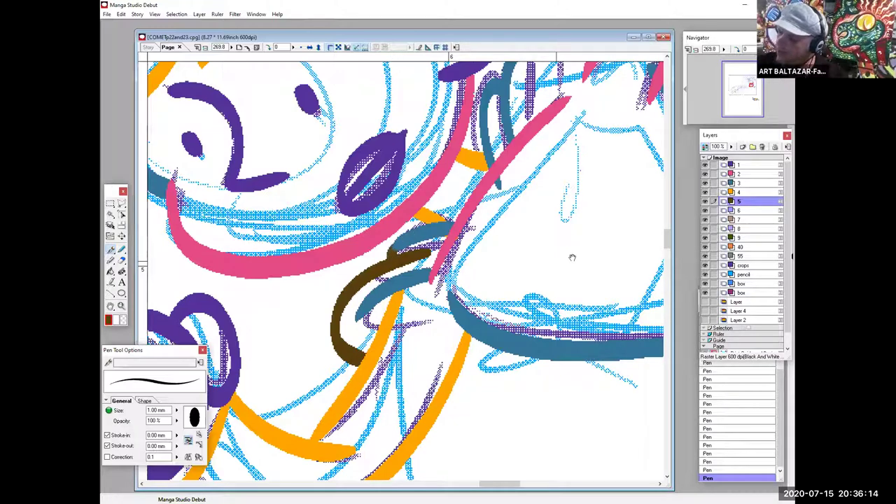
drag(628, 268, 445, 433)
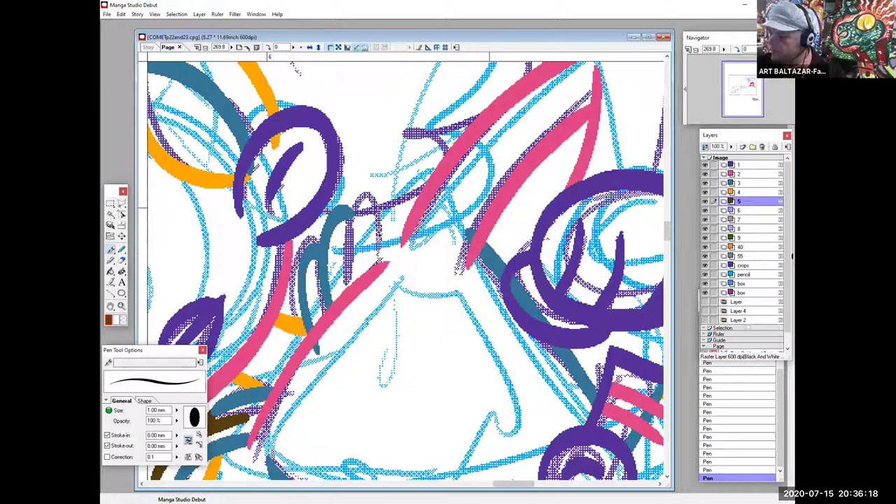
drag(381, 264, 400, 174)
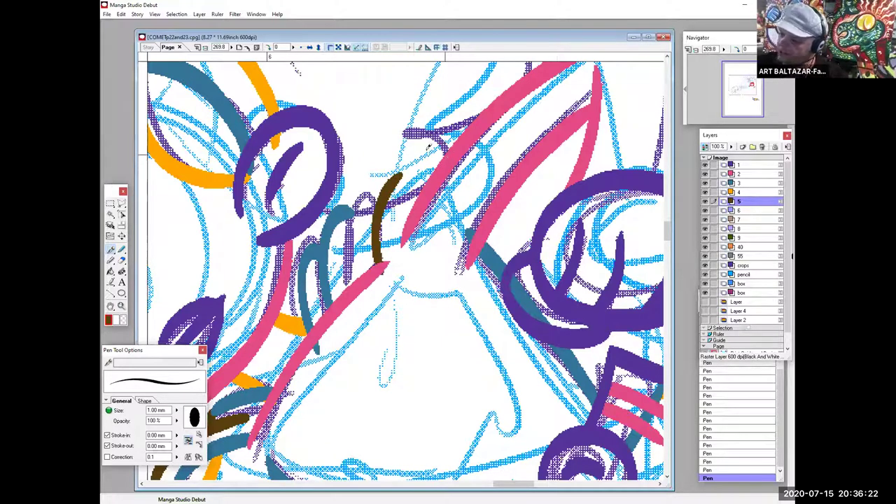
drag(428, 146, 350, 275)
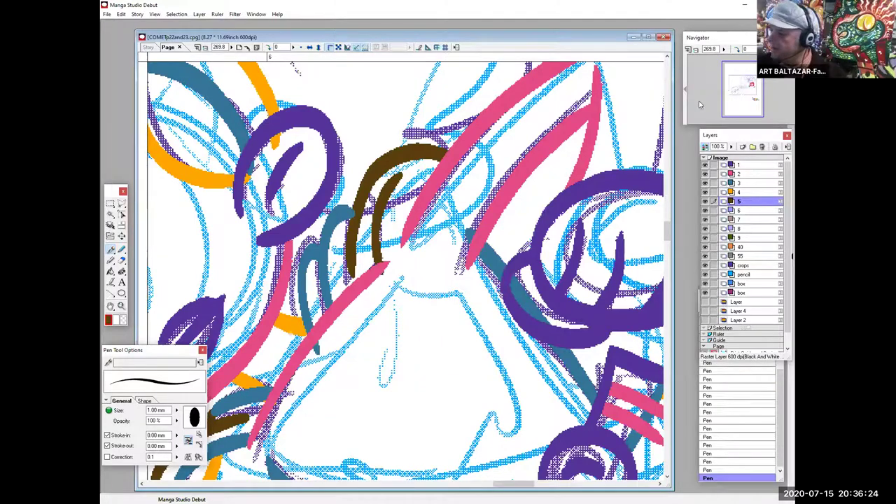
click(696, 50)
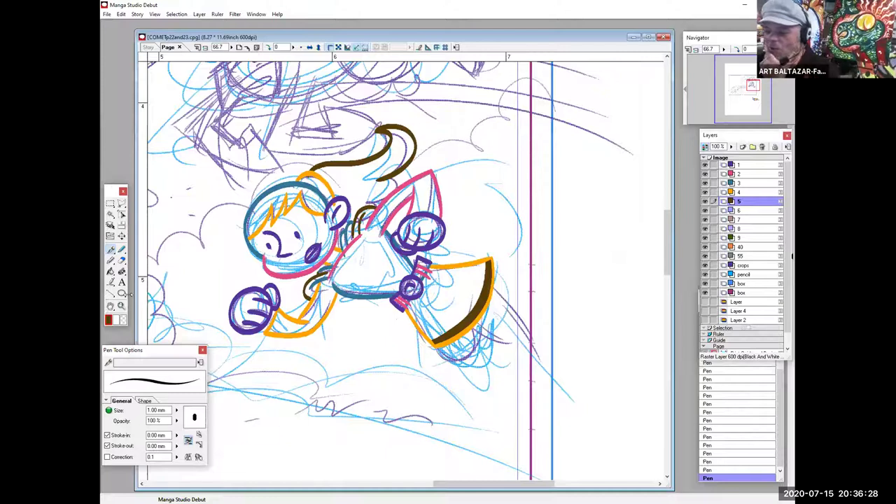
click(121, 307)
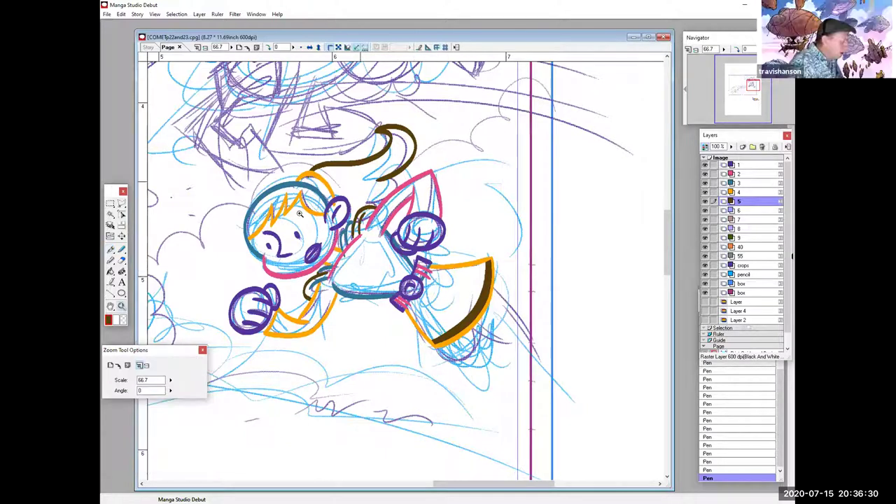
drag(579, 365, 582, 382)
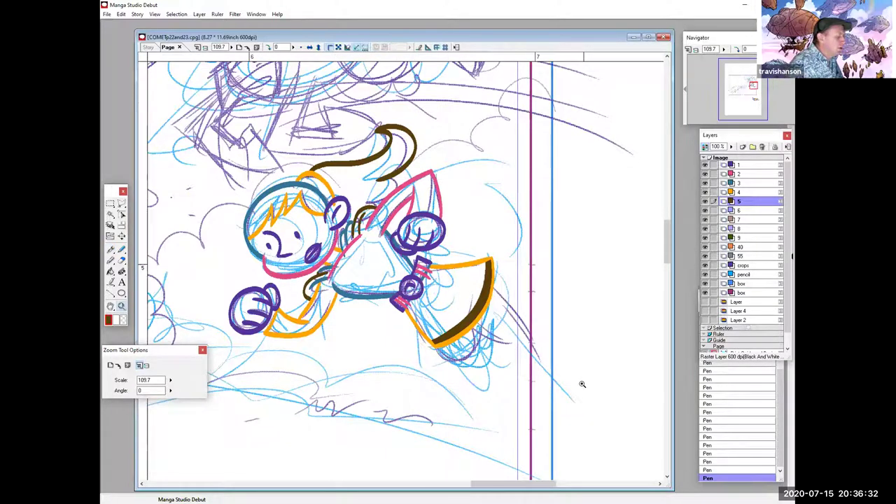
Ink the flying child's cape on layer 6: its arched upper edge, notched tip, trailing and lower edges, and small folds behind the shoulder
drag(492, 220, 506, 312)
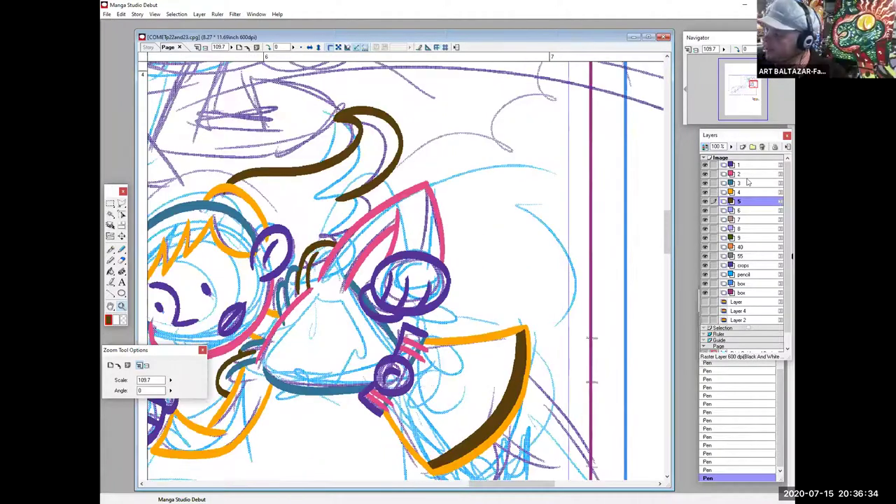
click(744, 210)
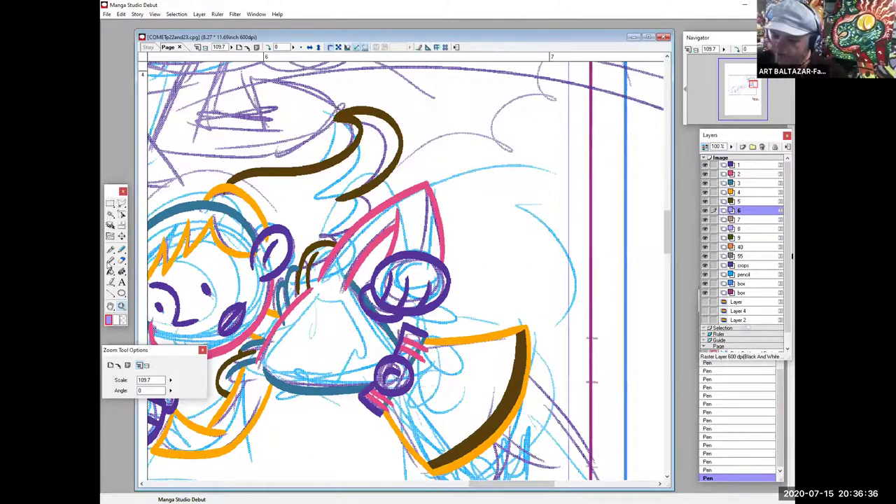
click(110, 250)
drag(577, 203, 410, 204)
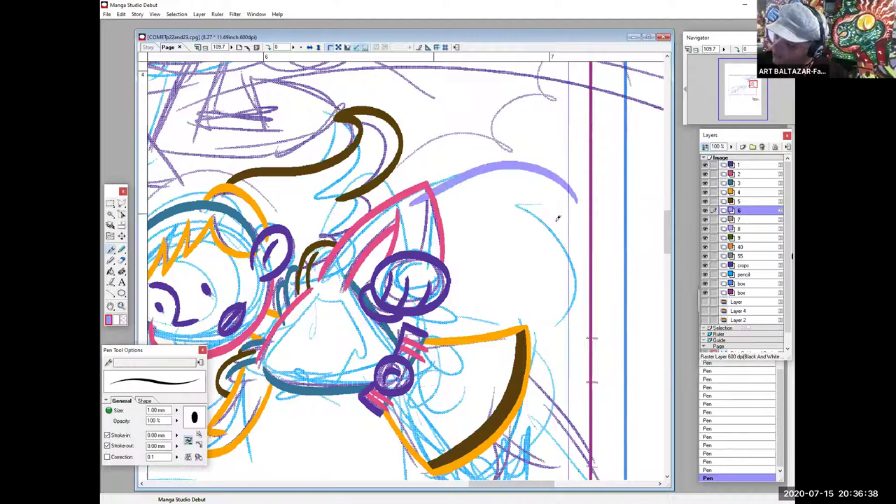
drag(539, 167, 503, 103)
drag(541, 138, 481, 160)
mouse_move(481, 158)
mouse_down()
mouse_move(498, 171)
mouse_move(496, 306)
mouse_up()
drag(446, 383, 539, 283)
mouse_move(333, 233)
mouse_down()
mouse_move(403, 287)
mouse_move(457, 290)
mouse_move(458, 263)
mouse_up()
mouse_move(514, 199)
mouse_down()
mouse_move(461, 304)
mouse_move(506, 322)
mouse_up()
drag(579, 312, 574, 391)
drag(414, 214, 432, 229)
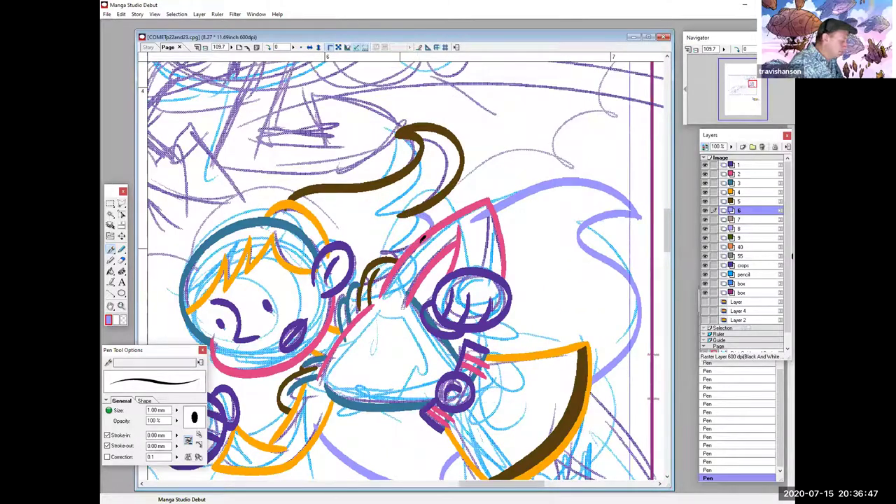
Ink a second contour on layer 7, running just inside the cape's upper edge, notched tip and trailing edge
click(123, 307)
drag(446, 126, 609, 429)
drag(653, 375, 795, 321)
click(110, 250)
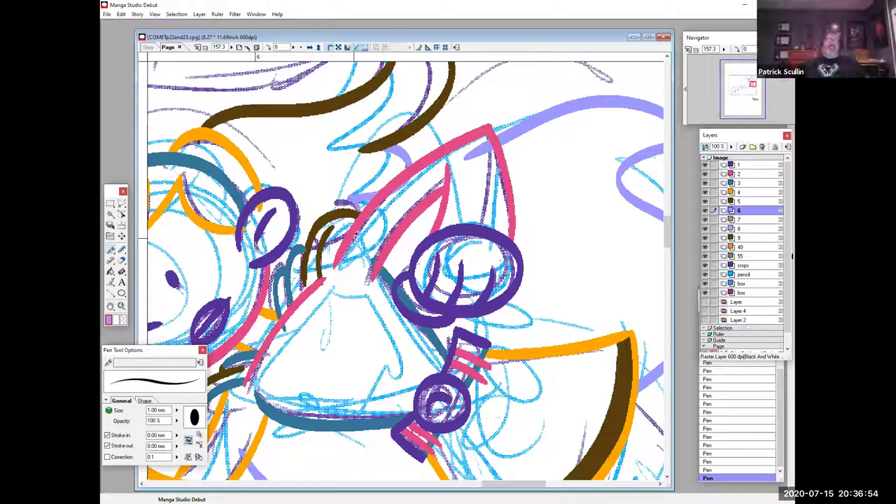
drag(527, 341, 373, 349)
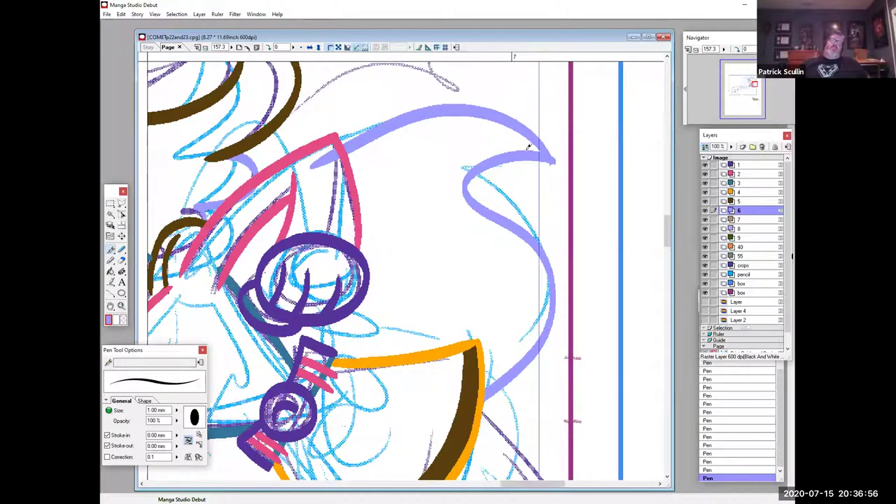
key(ctrl+[)
mouse_move(531, 144)
mouse_down()
mouse_move(357, 155)
mouse_move(311, 197)
mouse_up()
mouse_move(533, 145)
mouse_down()
mouse_move(483, 159)
mouse_move(482, 239)
mouse_move(532, 308)
mouse_move(489, 351)
mouse_up()
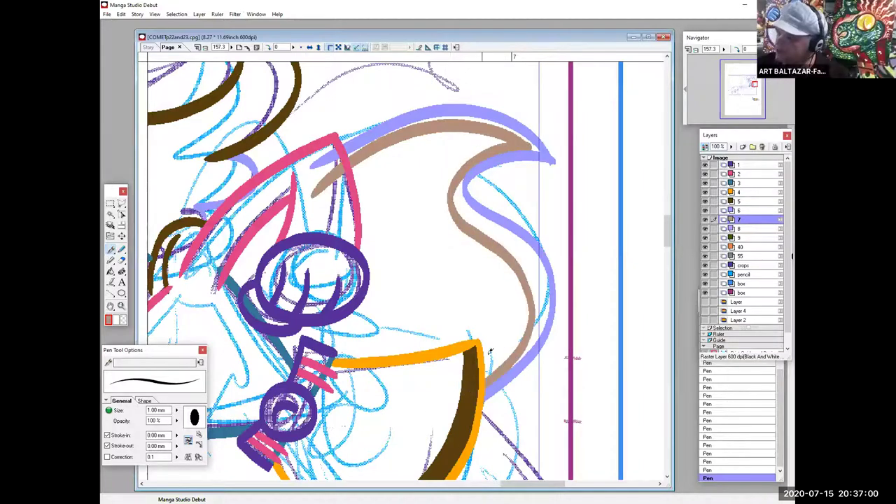
Examine the inked line ends and overlaps at close range around the head, neck folds and shoulder of the flying child
scroll(420, 315, left, 5)
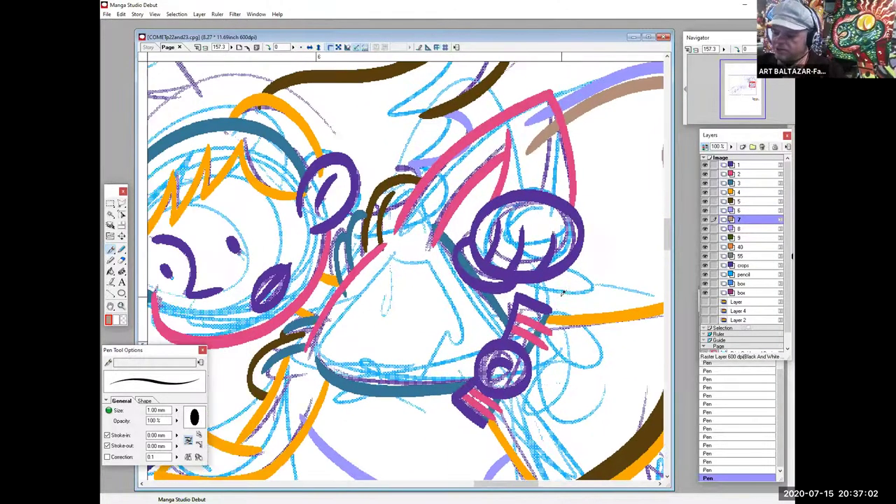
key(z)
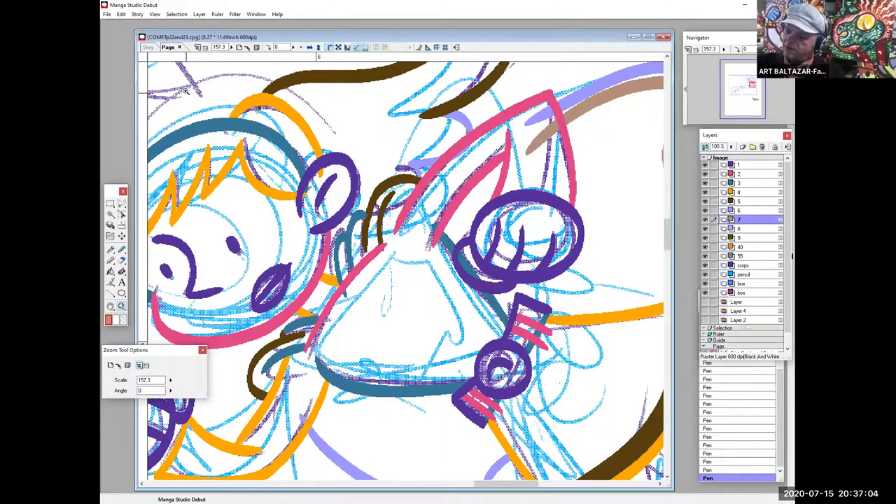
click(366, 324)
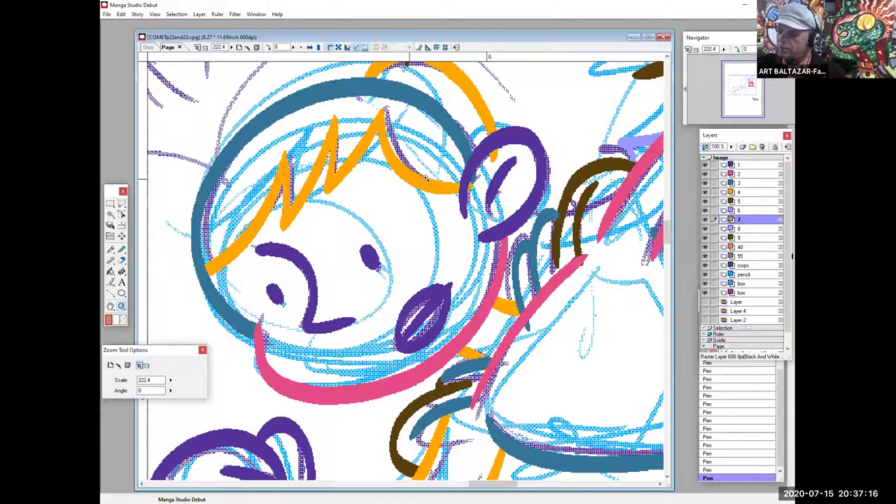
drag(611, 356, 395, 292)
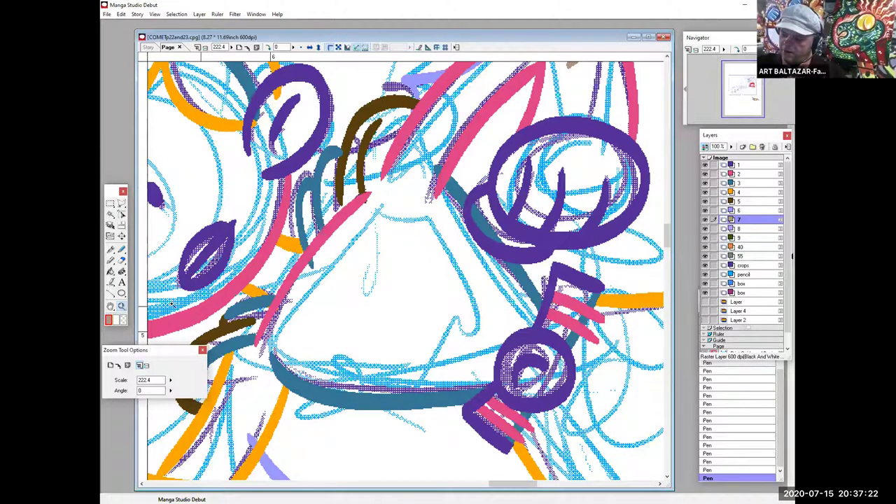
drag(332, 84, 406, 127)
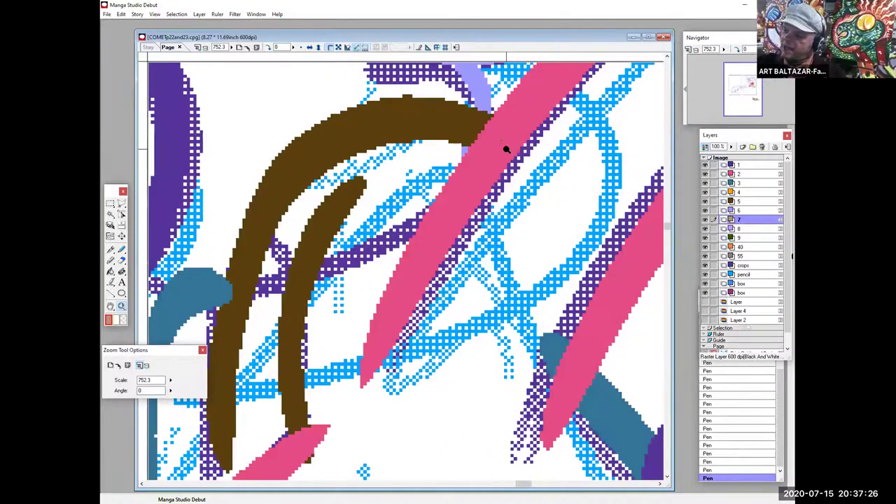
scroll(415, 281, down, 3)
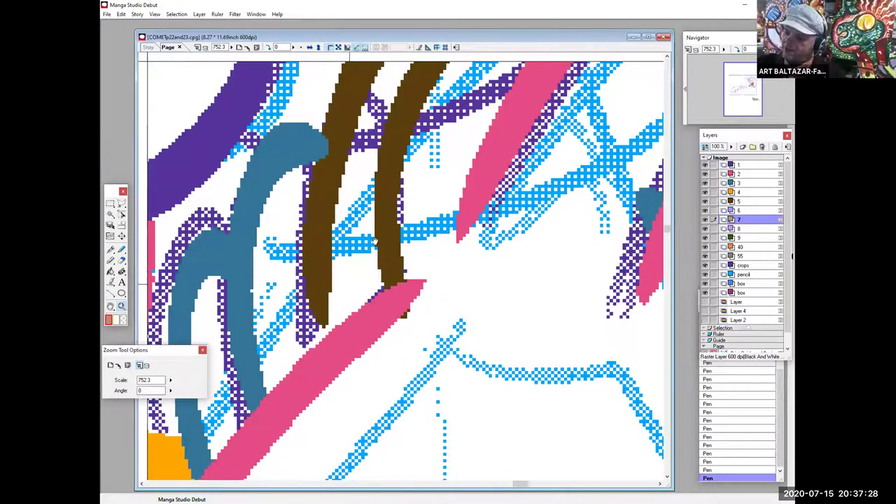
scroll(391, 280, down, 3)
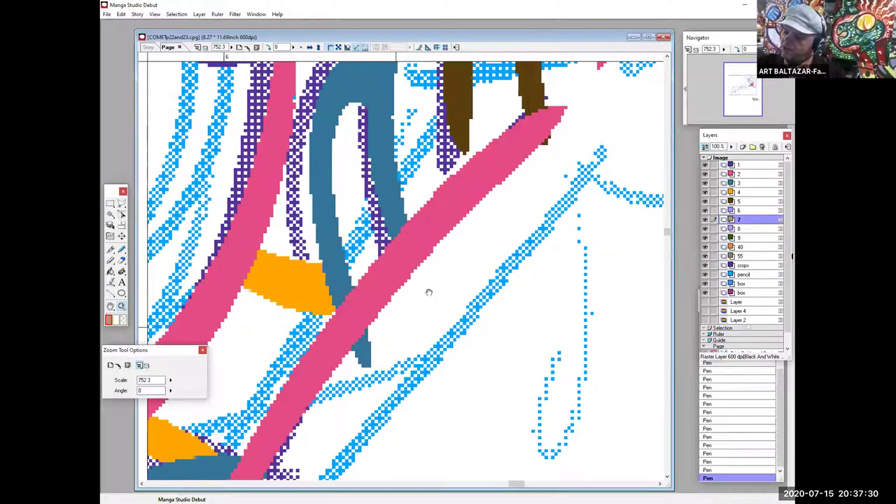
scroll(425, 291, down, 3)
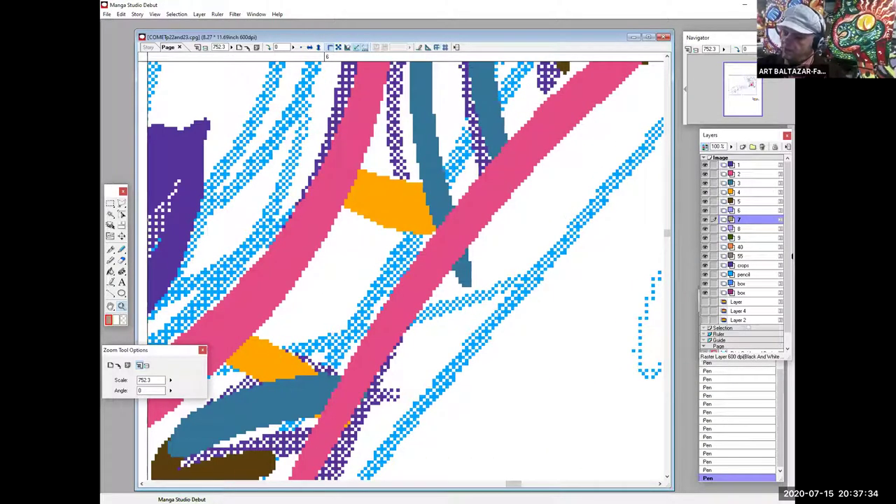
Save the inked COMETp22and23.cpg page
click(792, 256)
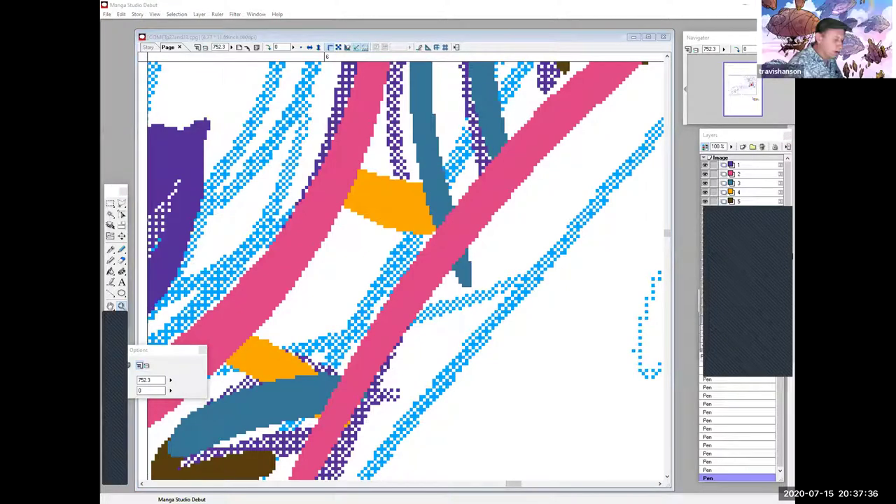
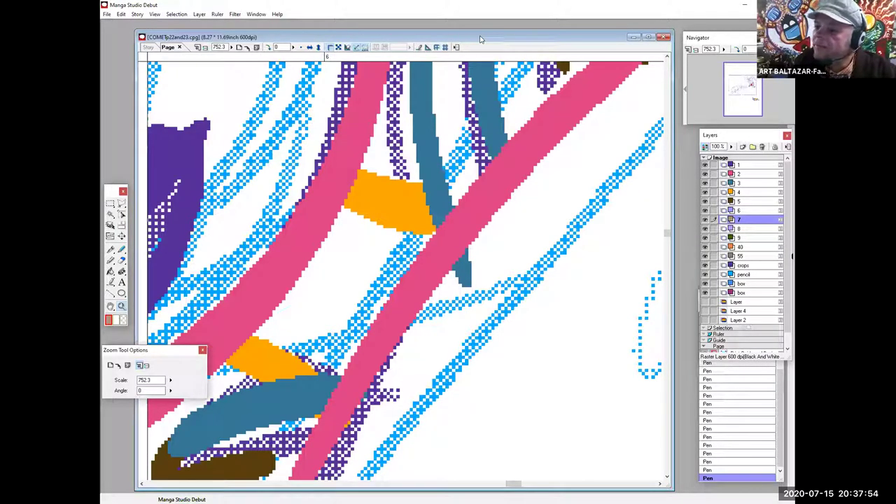
click(107, 14)
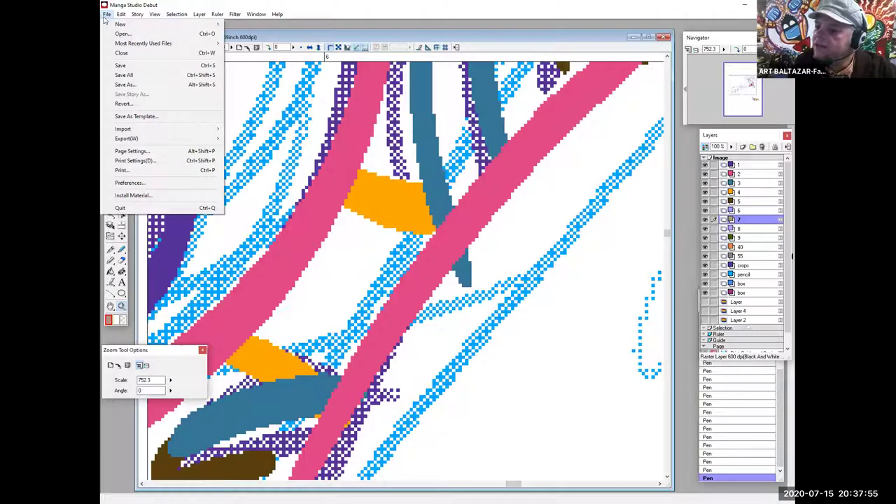
click(119, 66)
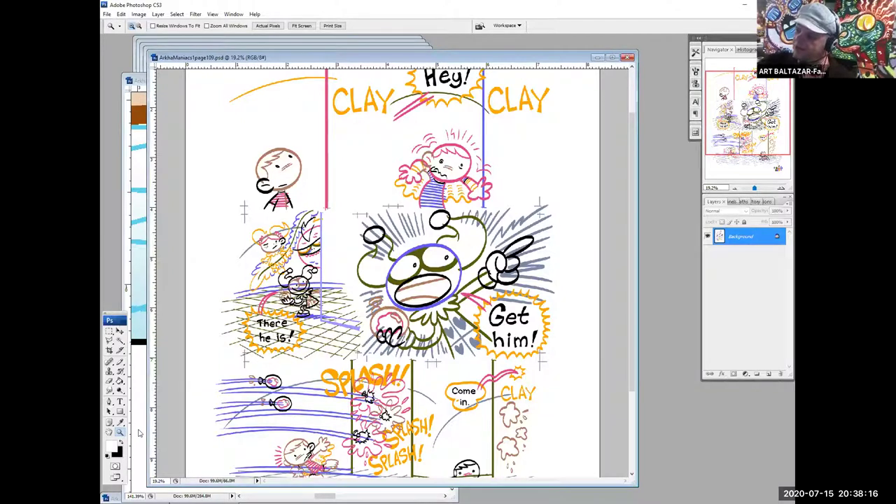
Switch to Photoshop, sample the light blue from the coloured page ArkhaManiacs1page106.psd and return to ArkhaManiacs1page109.psd
drag(467, 203, 469, 210)
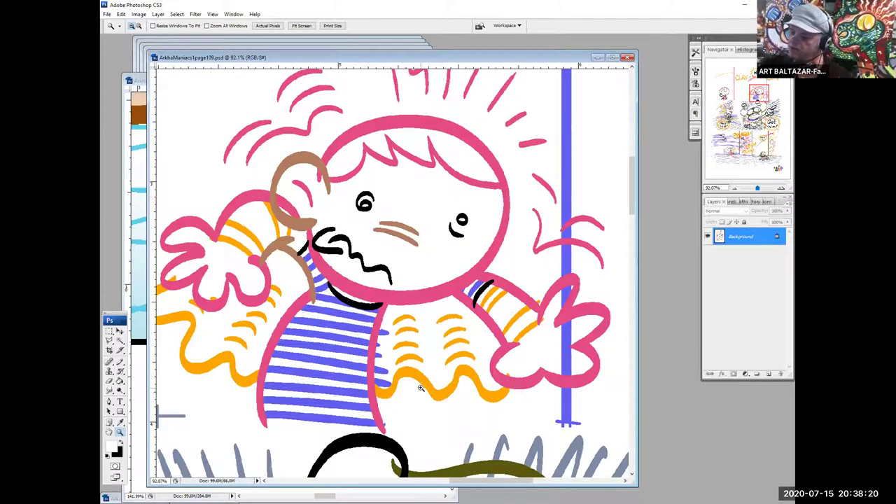
click(134, 256)
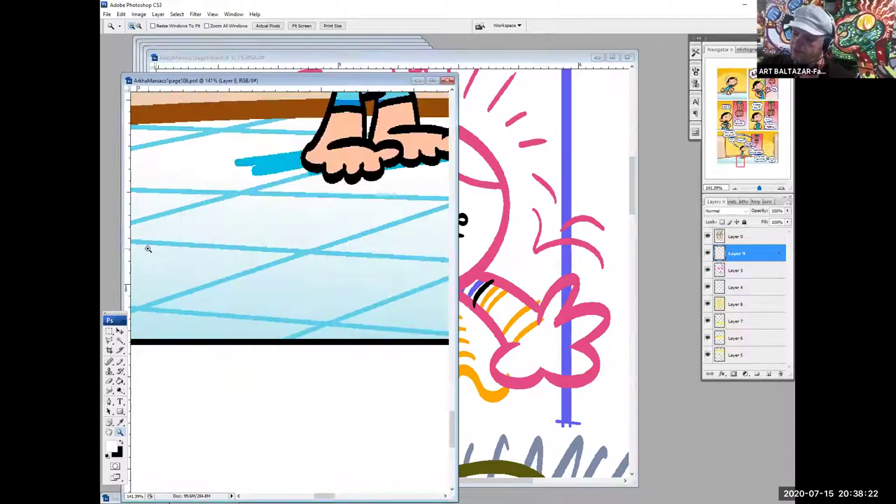
drag(741, 154, 740, 151)
click(120, 423)
click(260, 383)
click(535, 53)
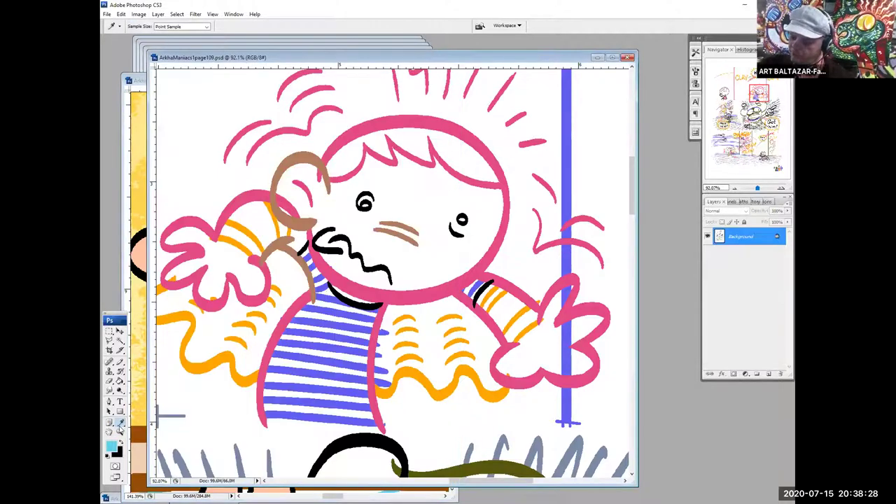
Fill the purple stripes on the upper torso of the pink-outlined, startled character with the sampled light blue using the Paint Bucket
click(120, 432)
drag(296, 228, 448, 431)
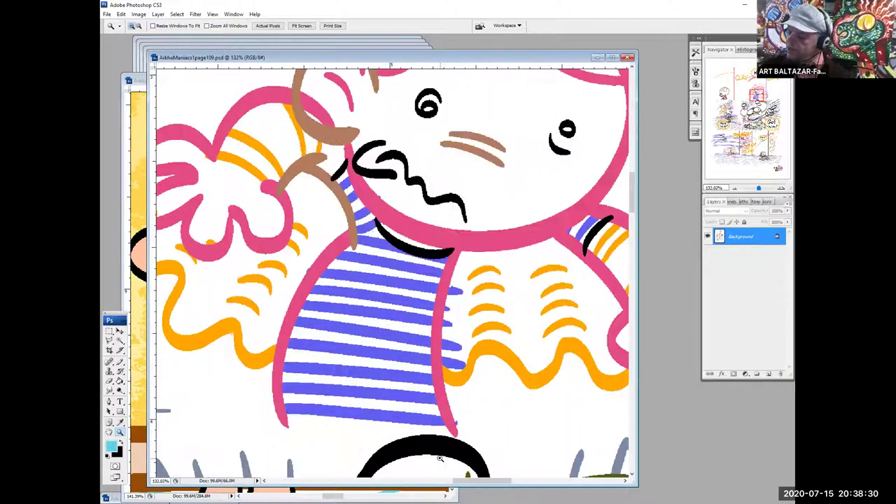
click(120, 381)
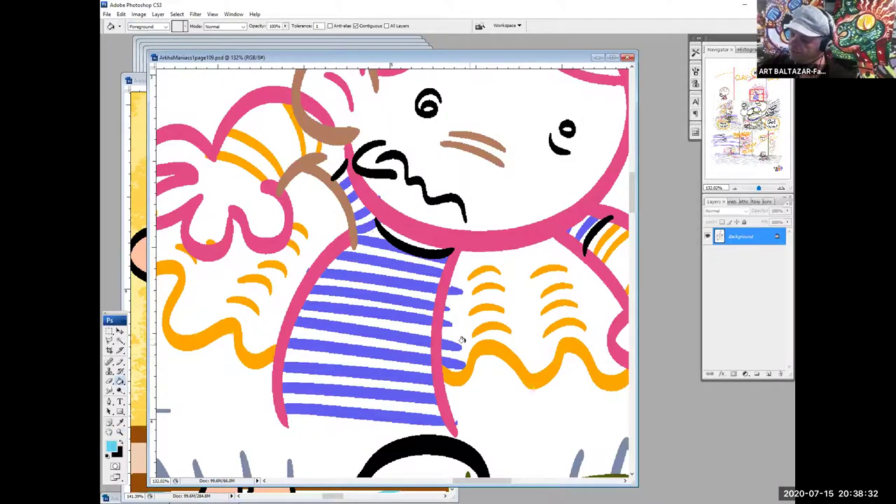
click(418, 319)
click(419, 310)
click(420, 294)
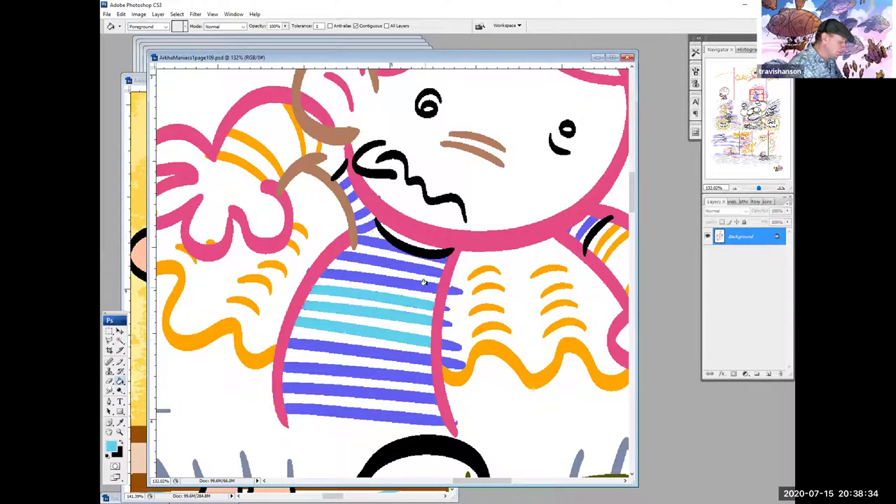
click(427, 277)
click(436, 260)
click(409, 245)
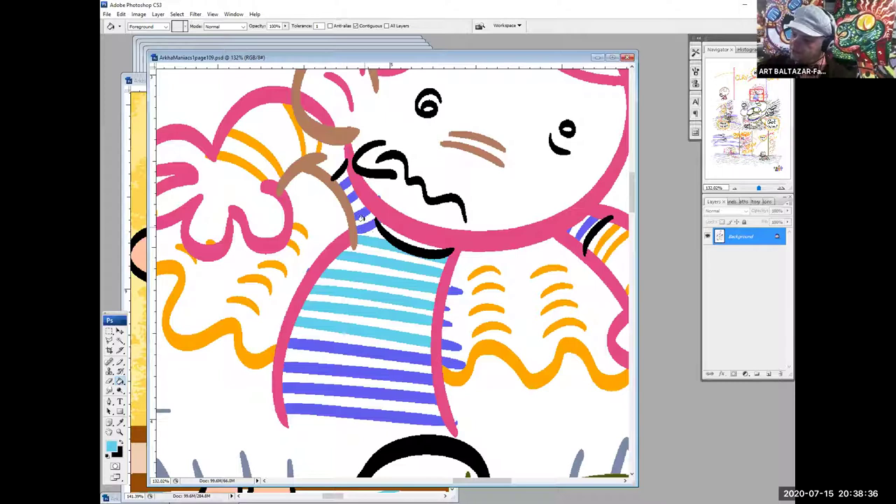
Fill the remaining purple stripes on the lower torso and at both shoulders with the same light blue
click(361, 220)
click(356, 209)
click(348, 192)
click(343, 182)
click(378, 353)
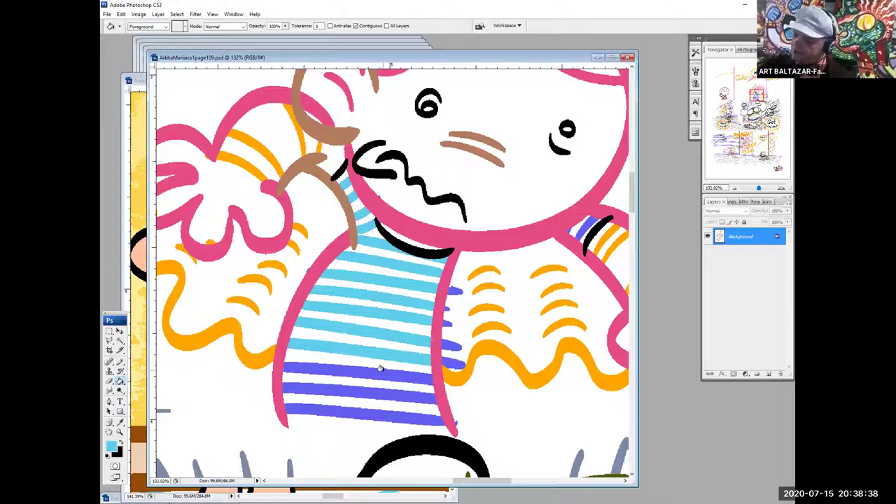
click(380, 378)
click(381, 397)
click(380, 410)
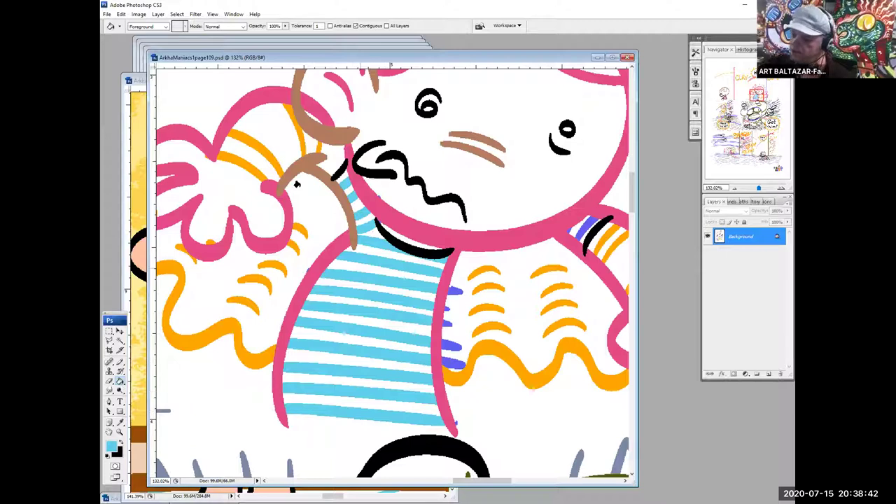
click(574, 230)
click(585, 221)
Try to delete the purple stripe ends outside the torso by selecting all similar areas, and undo the deletion
key(w)
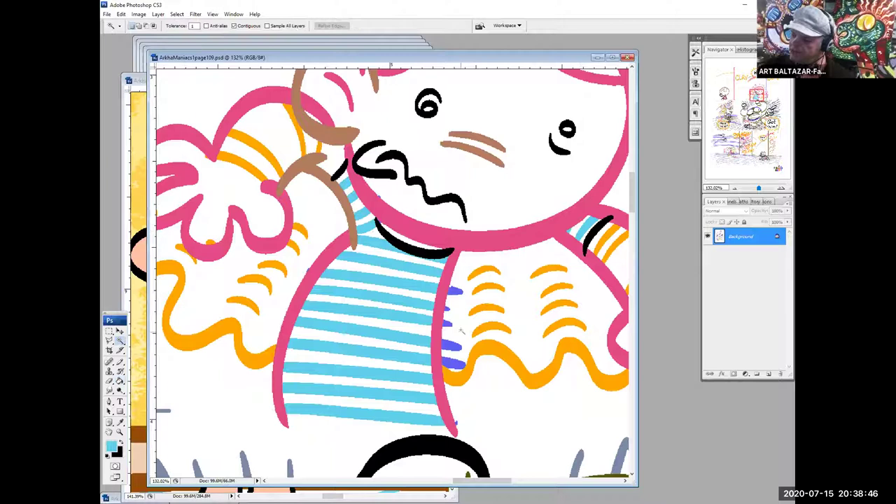
click(179, 16)
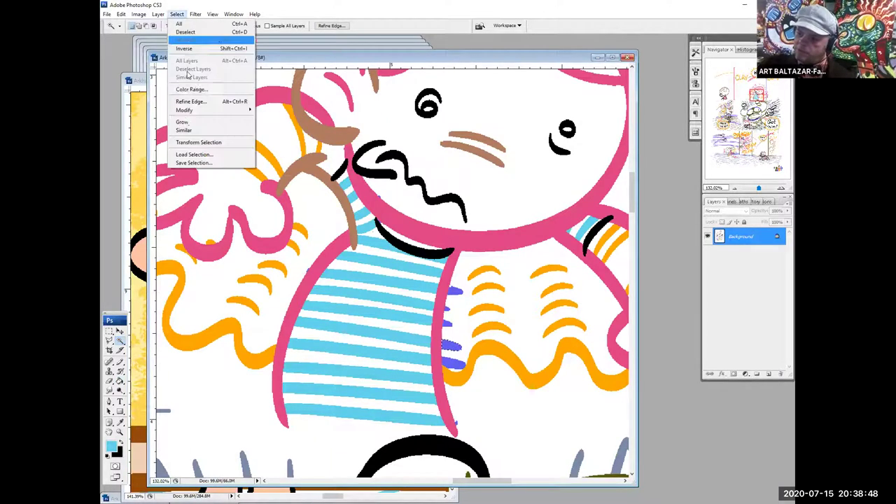
click(206, 126)
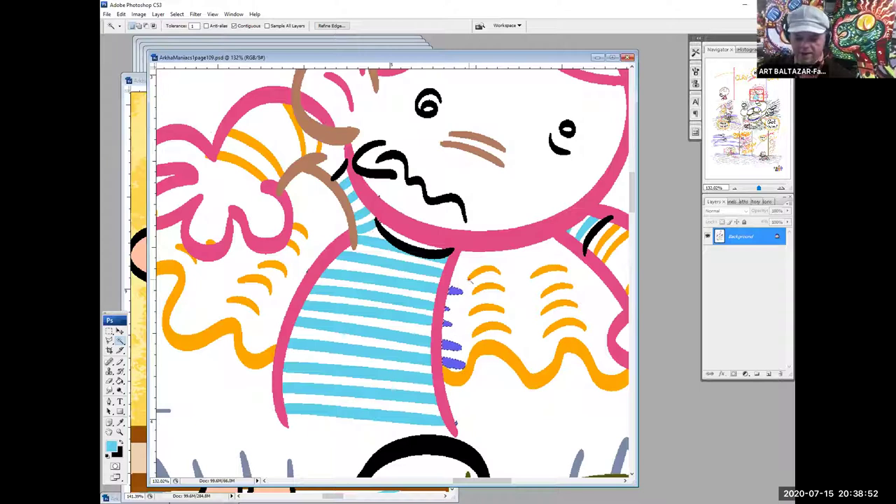
key(d)
key(Delete)
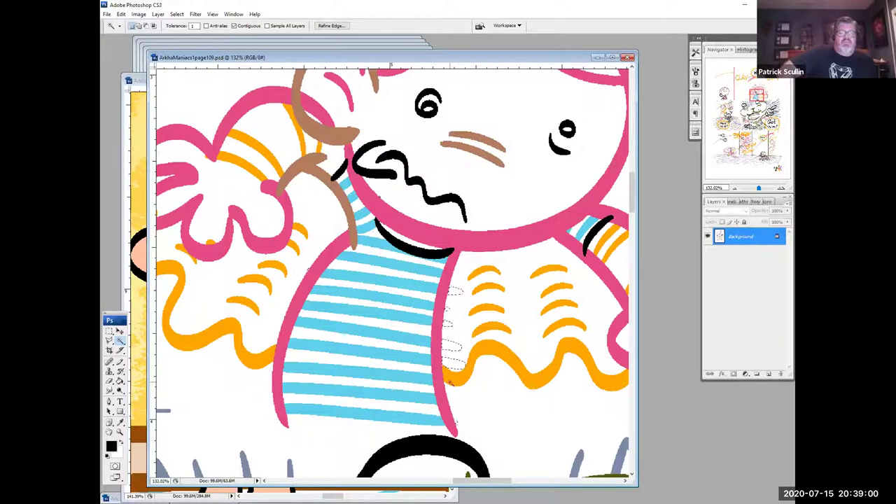
key(ctrl+z)
key(ctrl+d)
Sample the light blue from the startled character's shirt stripes as the Paint Bucket colour for the brown-headed boy in the first panel
drag(728, 94, 726, 98)
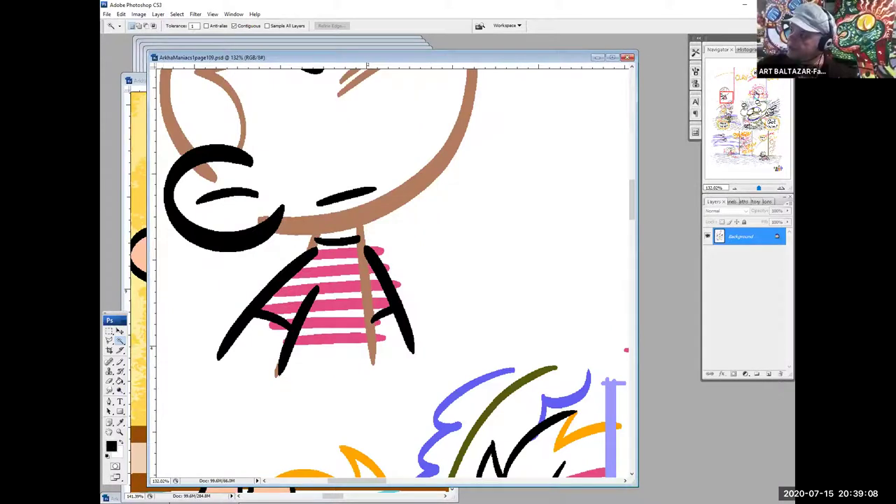
click(754, 97)
click(120, 423)
click(452, 283)
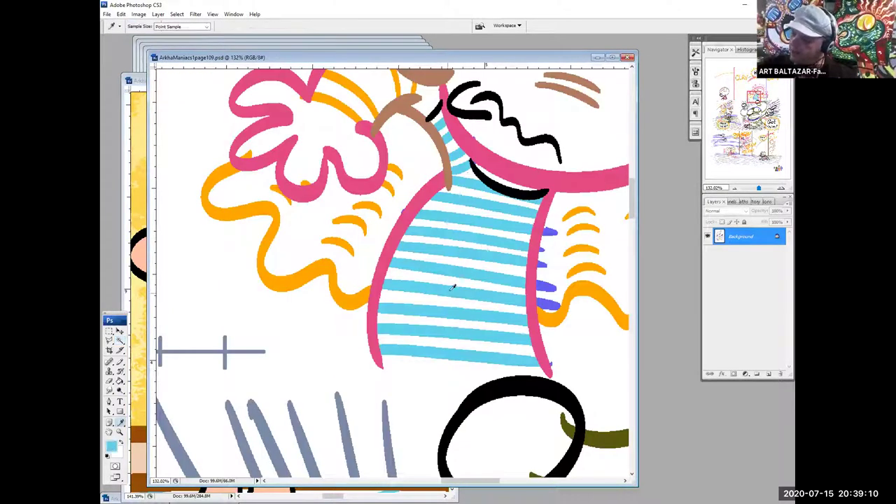
click(724, 101)
click(120, 382)
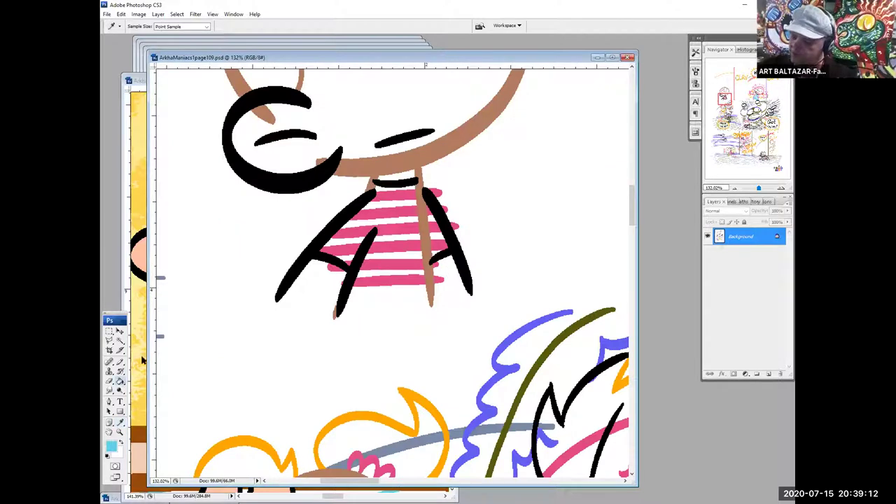
Fill the upper pink stripes on the first-panel boy's shirt with the sampled light blue
click(345, 250)
click(357, 237)
click(371, 222)
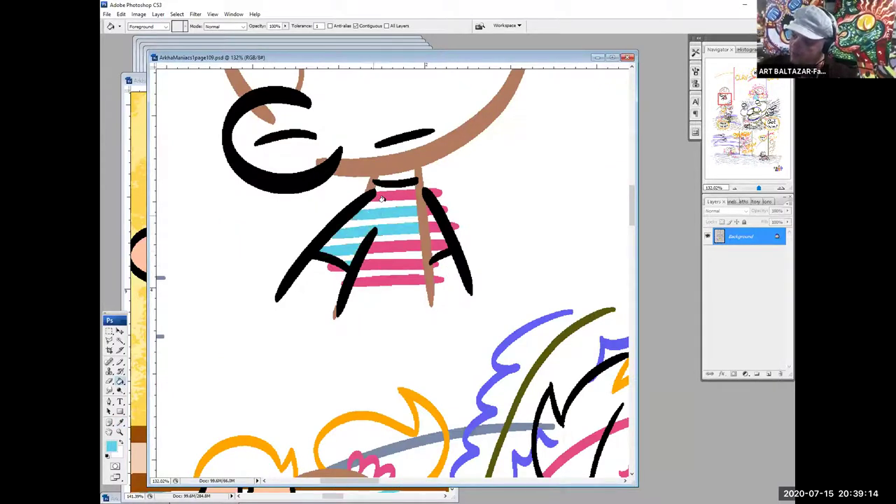
click(382, 209)
click(392, 196)
click(427, 209)
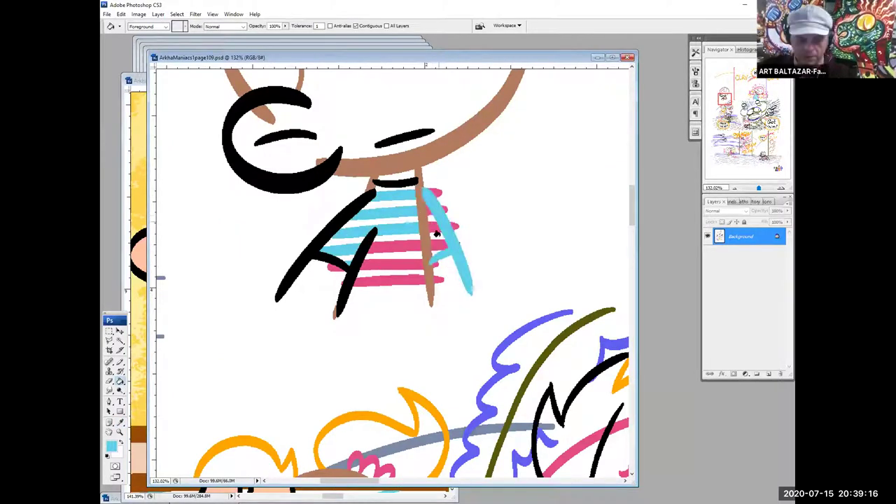
click(758, 203)
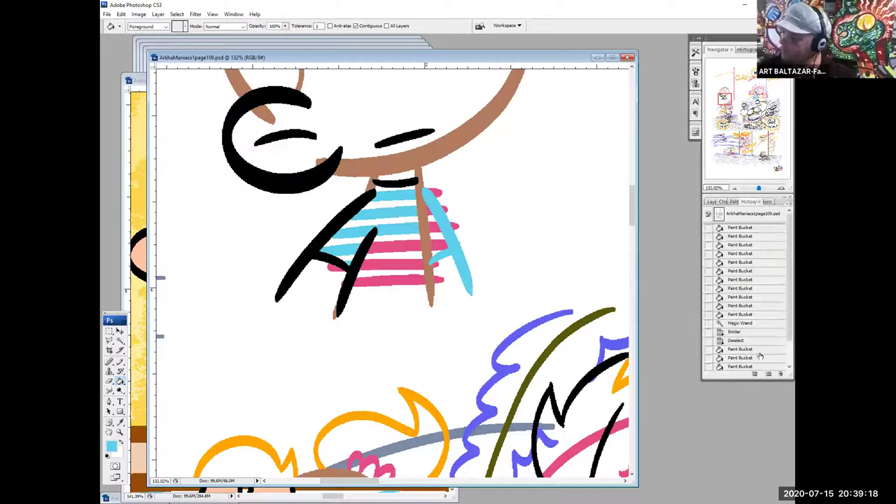
scroll(791, 355, down, 2)
click(790, 355)
click(770, 357)
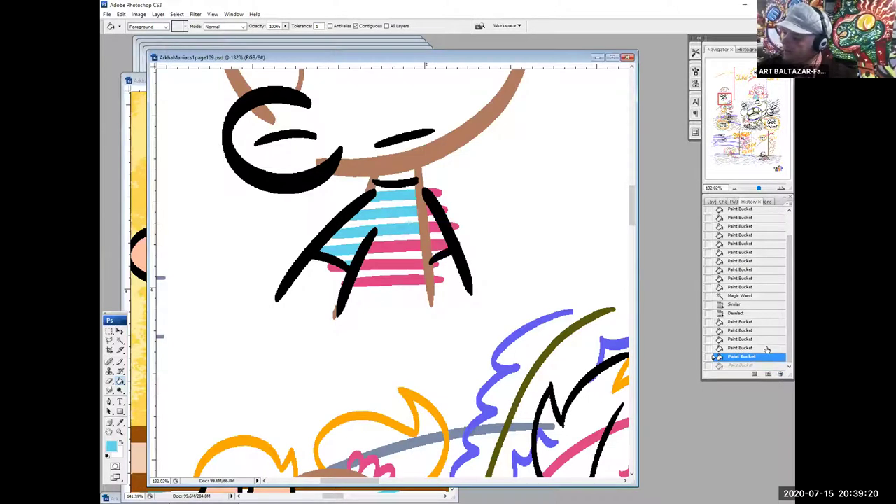
click(766, 348)
Fill the top stripe, the sleeve stripes and the remaining lower torso stripes of the first-panel boy with light blue
click(400, 194)
click(426, 209)
click(433, 226)
click(432, 245)
click(406, 246)
click(404, 263)
click(404, 280)
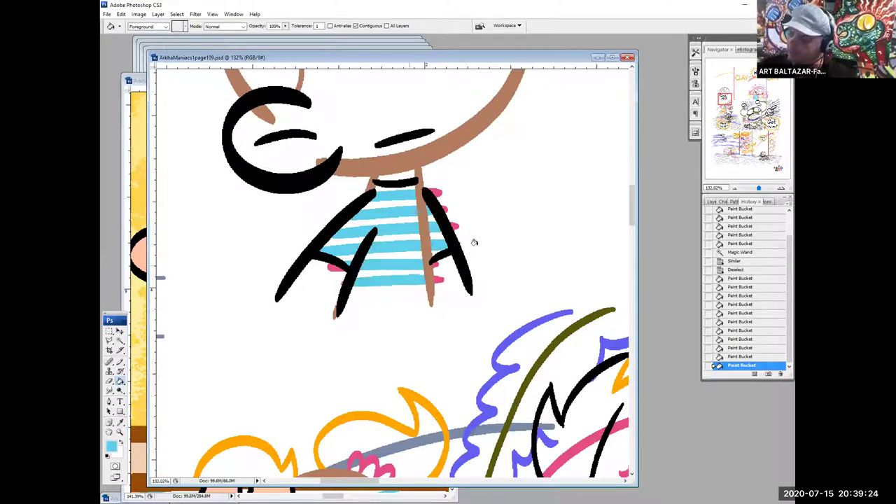
Fill the pink stripes on the lower torso of the sprawling, brown-outlined boy in the bottom row with the same light blue
click(732, 153)
click(447, 274)
click(437, 265)
click(419, 270)
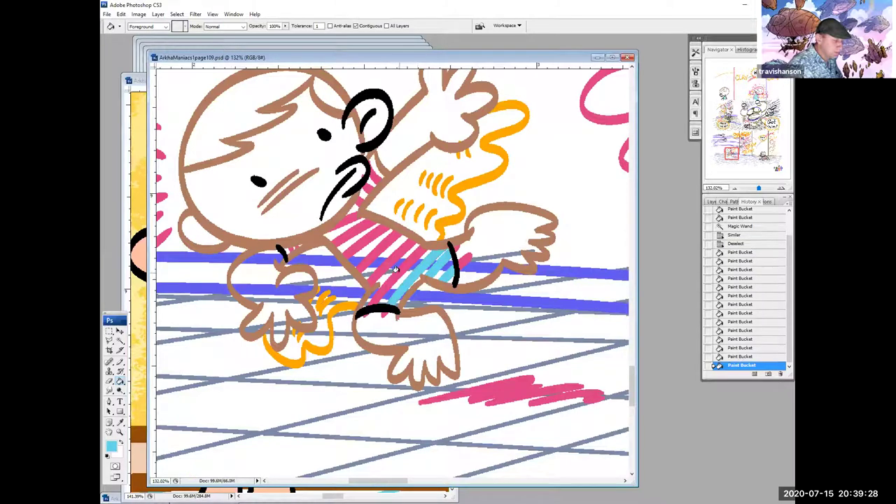
click(396, 269)
click(384, 259)
click(371, 246)
Fill the remaining pink stripes on the sprawling boy's chest and raised-arm shoulder with light blue
click(359, 236)
click(346, 223)
click(346, 216)
click(358, 200)
click(366, 187)
click(373, 175)
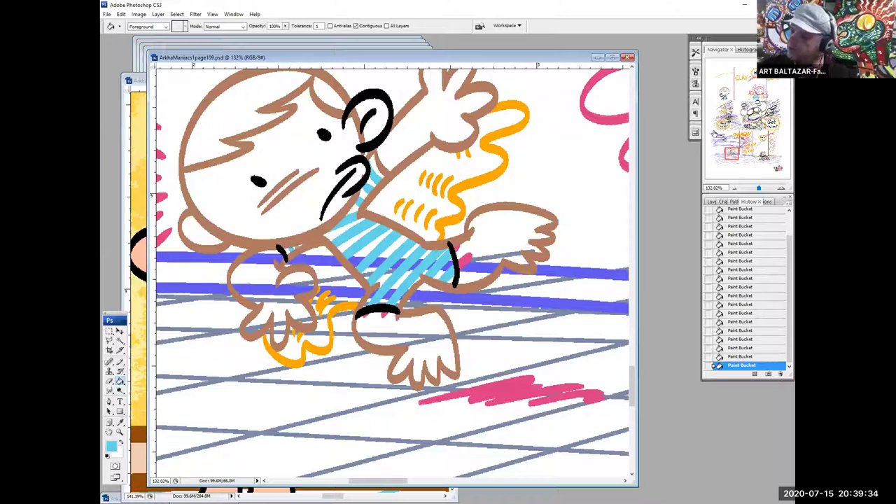
Reset the colours to default black and white and fill the brown head, hair and body outlines of the first-panel boy with black
click(725, 96)
drag(509, 266, 480, 282)
drag(505, 366, 493, 335)
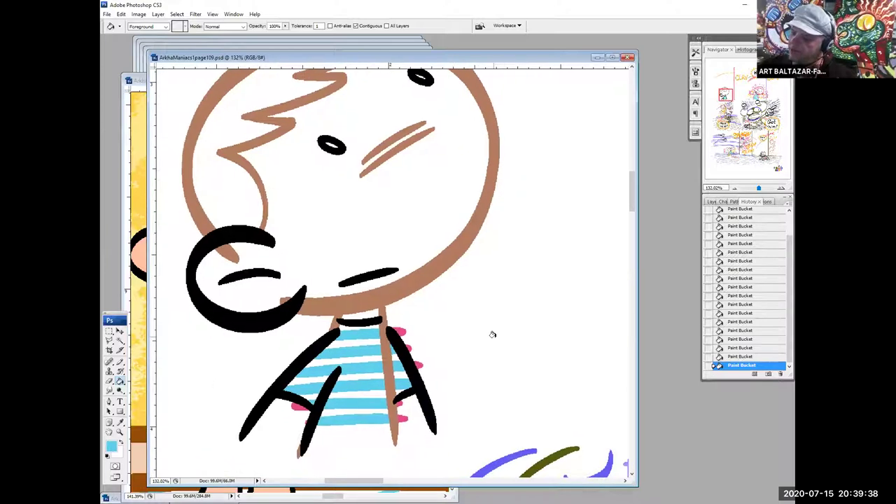
click(111, 455)
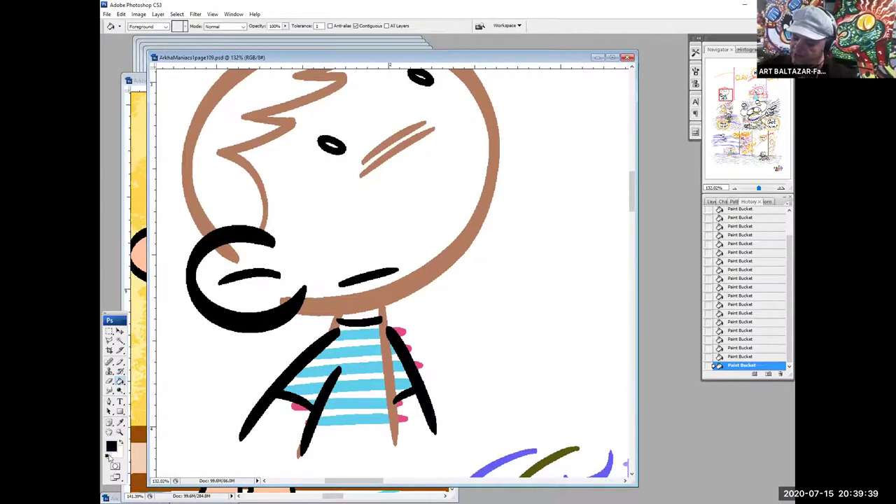
click(380, 296)
mouse_move(494, 266)
mouse_down()
mouse_move(552, 394)
mouse_move(534, 327)
mouse_up()
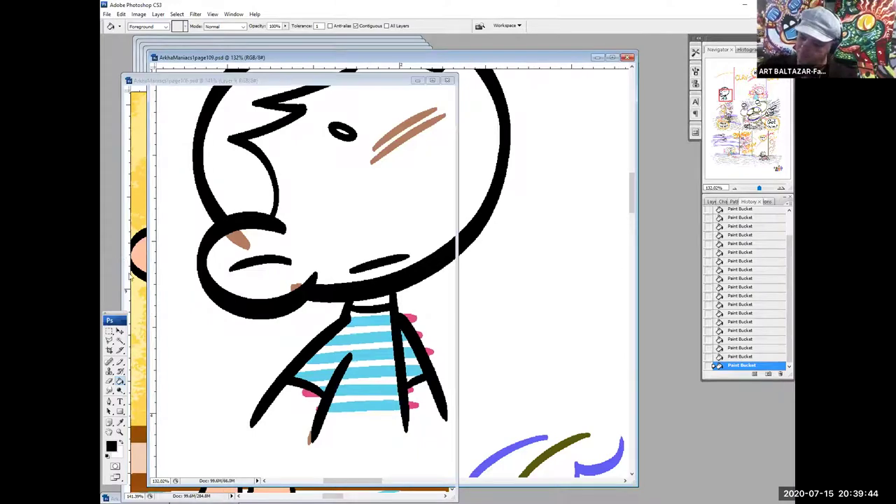
Sample the orange cheek-line colour from ArkhaManiacs1page106.psd and fill both brown cheek lines of the first-panel boy on page 109 with it
click(131, 278)
key(i)
click(294, 186)
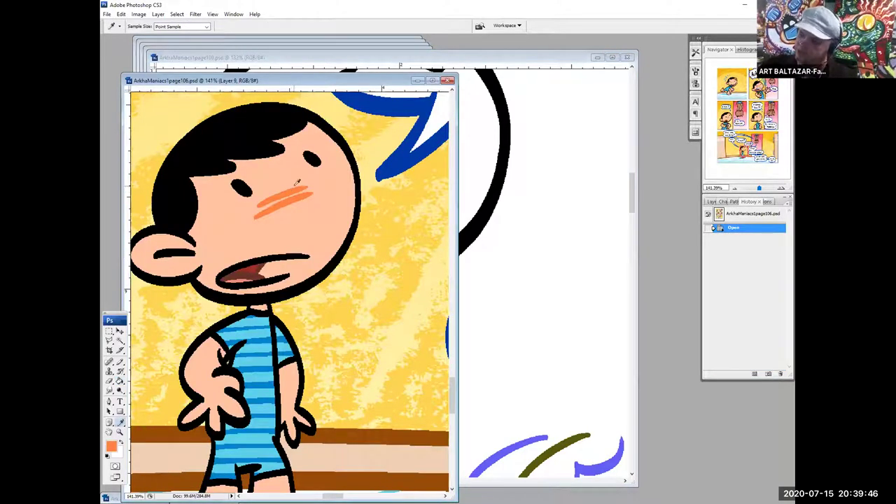
click(502, 59)
key(g)
click(405, 132)
click(403, 140)
drag(518, 254, 534, 301)
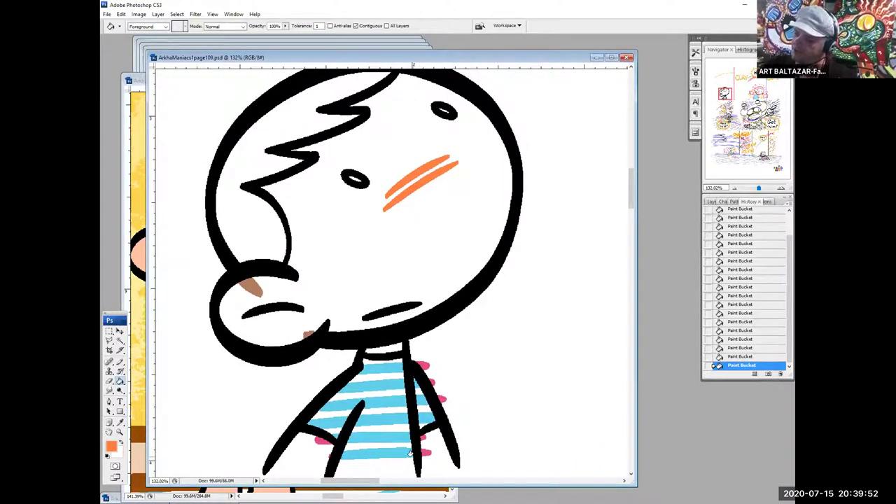
Save the ArkhaManiacs1page109.psd line art
drag(759, 188, 752, 186)
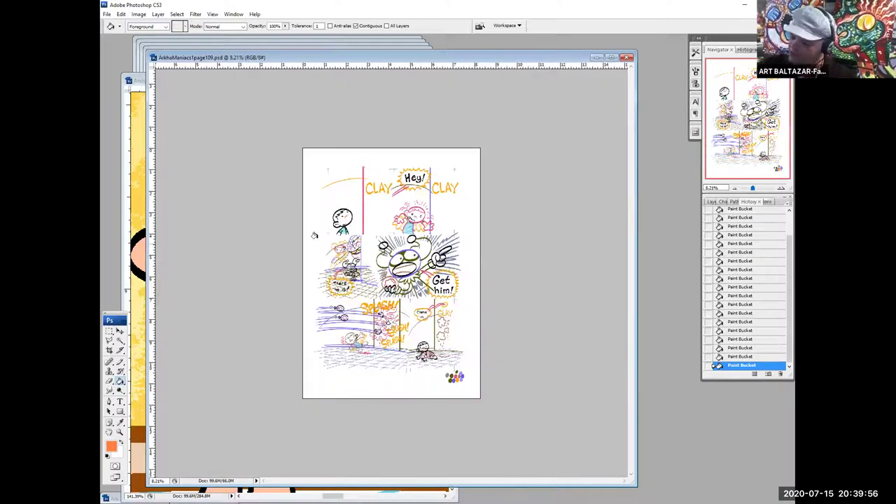
click(120, 433)
drag(441, 364, 473, 386)
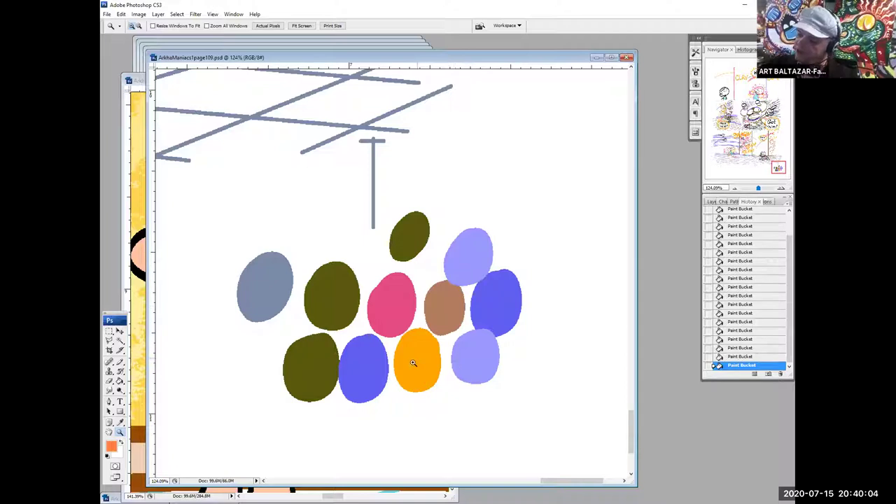
drag(757, 189, 754, 188)
mouse_move(754, 141)
mouse_down()
mouse_move(749, 105)
mouse_move(749, 144)
mouse_up()
drag(287, 209, 464, 369)
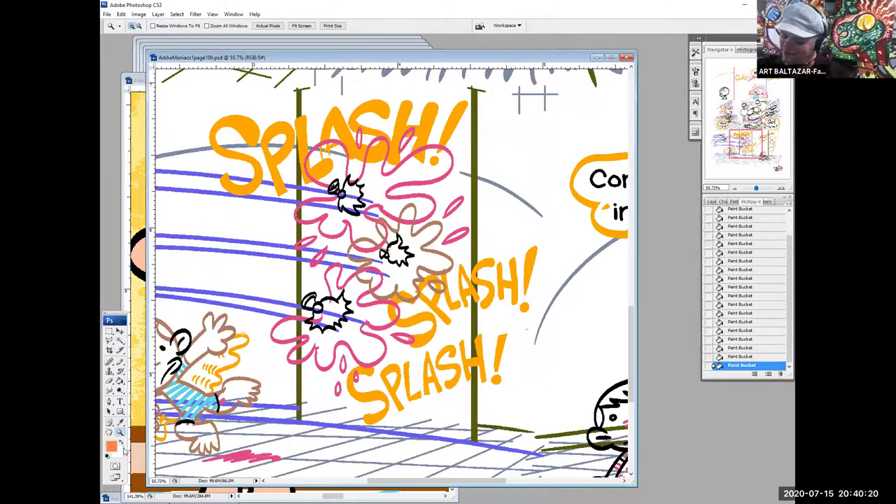
click(106, 14)
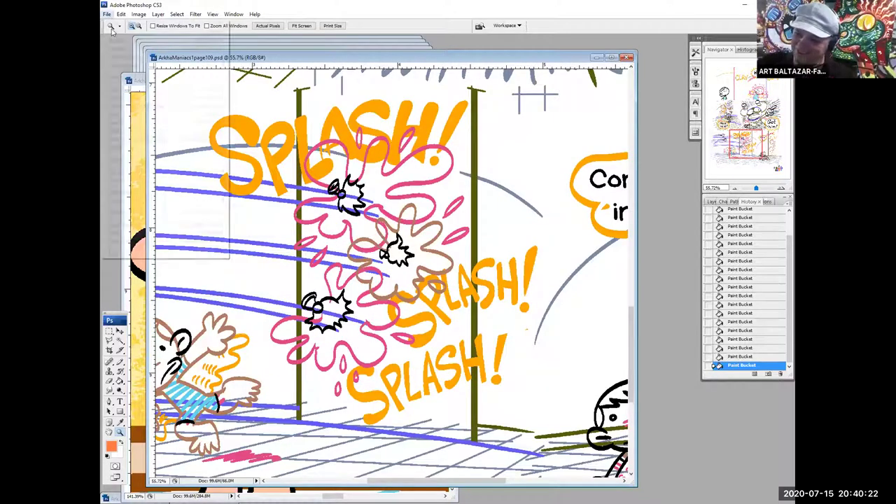
click(117, 114)
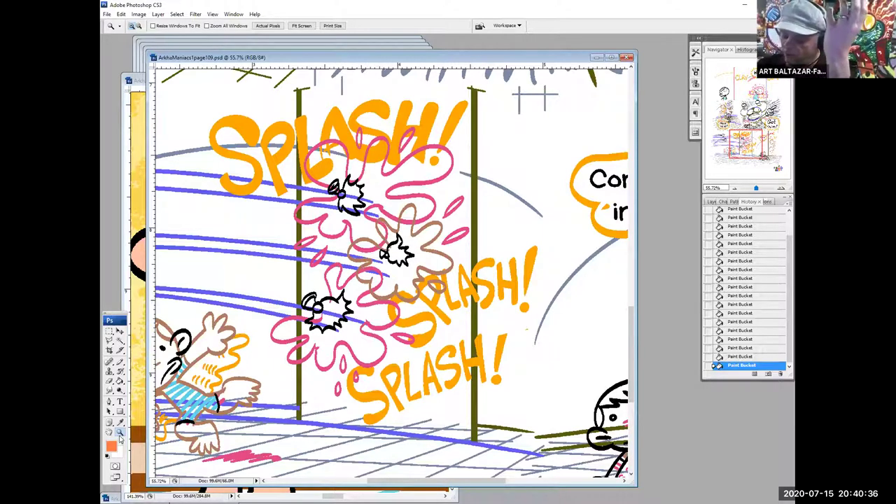
Set the foreground colour to a bright red from the PANTONE solid coated colour library
drag(353, 350, 442, 441)
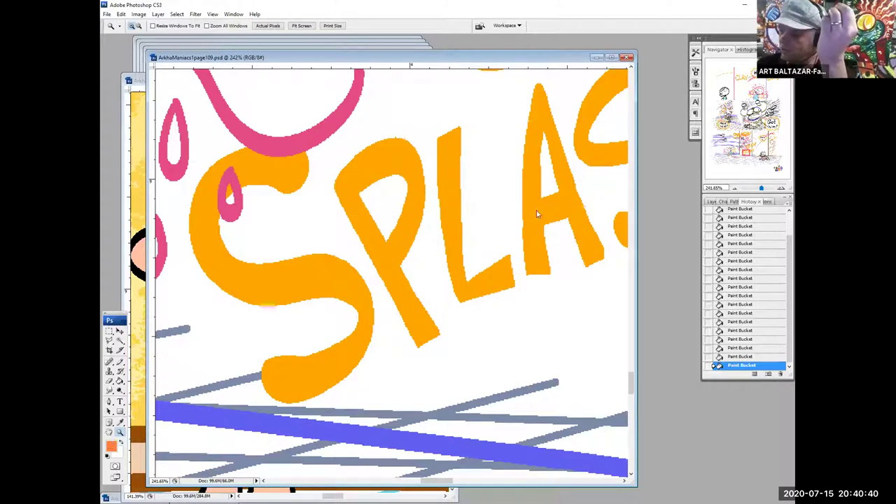
click(110, 446)
click(540, 227)
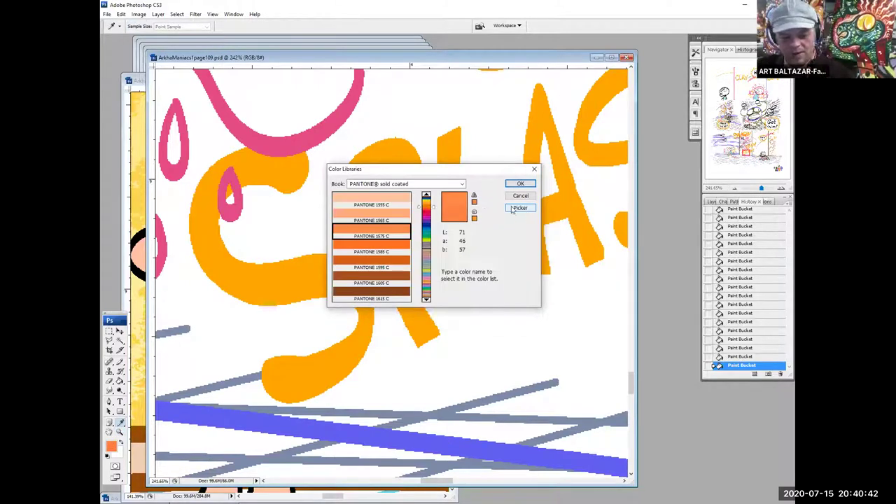
click(520, 185)
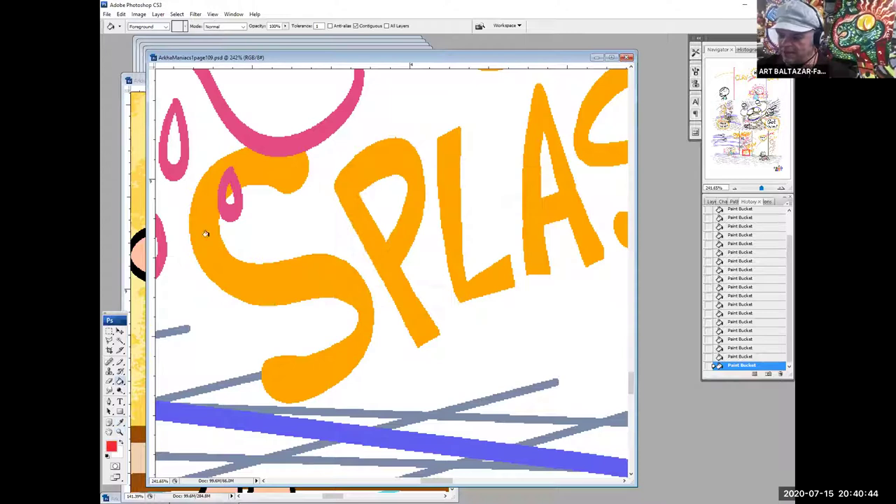
Fill all the orange letters and the exclamation mark of the lowest SPLASH! lettering with red
click(296, 162)
click(405, 163)
click(456, 150)
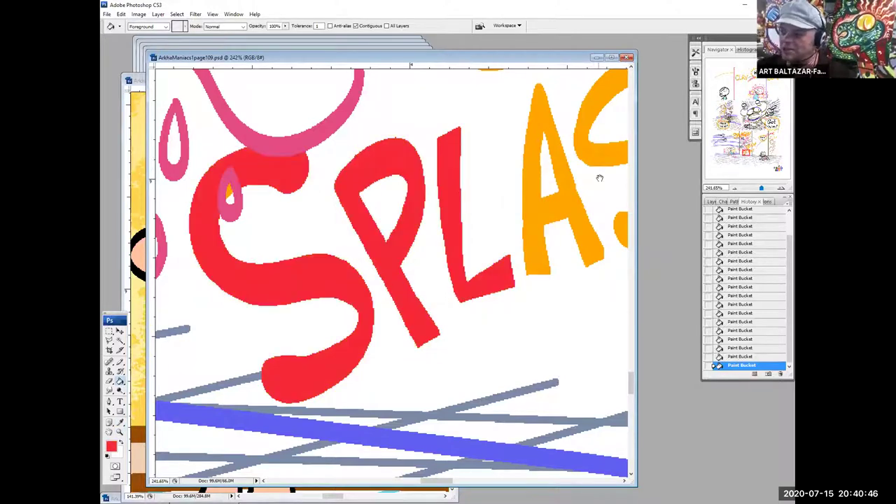
scroll(254, 264, right, 5)
scroll(259, 234, up, 2)
click(260, 233)
click(332, 204)
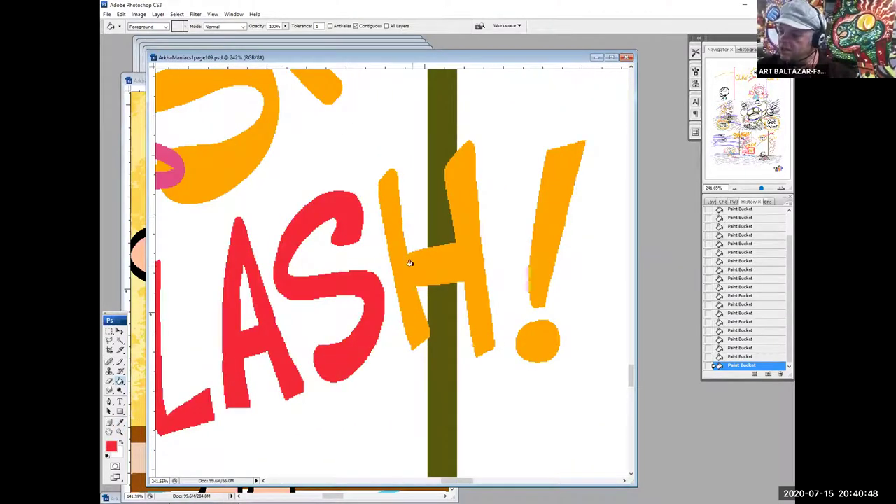
click(410, 262)
scroll(410, 262, right, 4)
scroll(400, 294, down, 2)
click(400, 294)
click(407, 166)
Fill the orange letters S, P and L of the middle SPLASH! lettering with red
drag(355, 171, 556, 284)
drag(403, 225, 500, 333)
click(426, 244)
click(405, 178)
click(341, 175)
click(273, 167)
drag(524, 179, 373, 332)
click(341, 231)
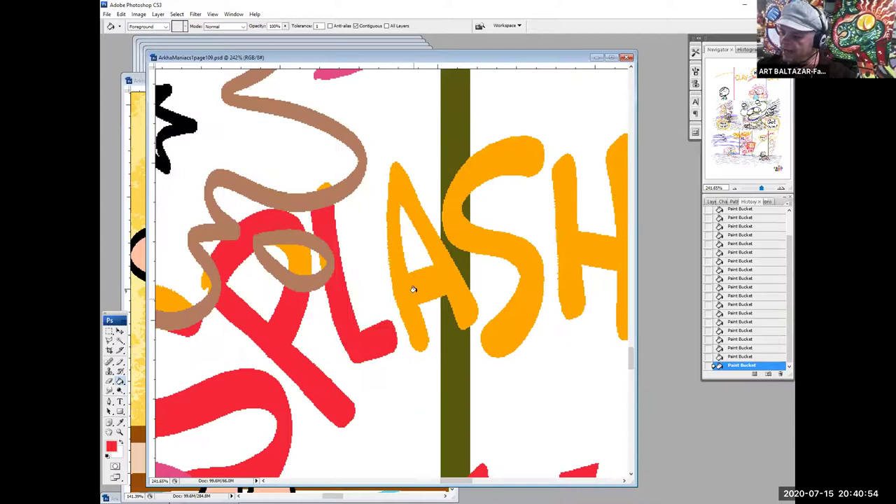
Fill the letters A, S and H and the exclamation mark of the middle SPLASH! lettering with red
click(414, 289)
click(524, 248)
click(565, 229)
scroll(465, 233, right, 1)
scroll(465, 233, right, 5)
click(418, 206)
click(406, 316)
scroll(365, 230, left, 4)
drag(365, 230, 425, 250)
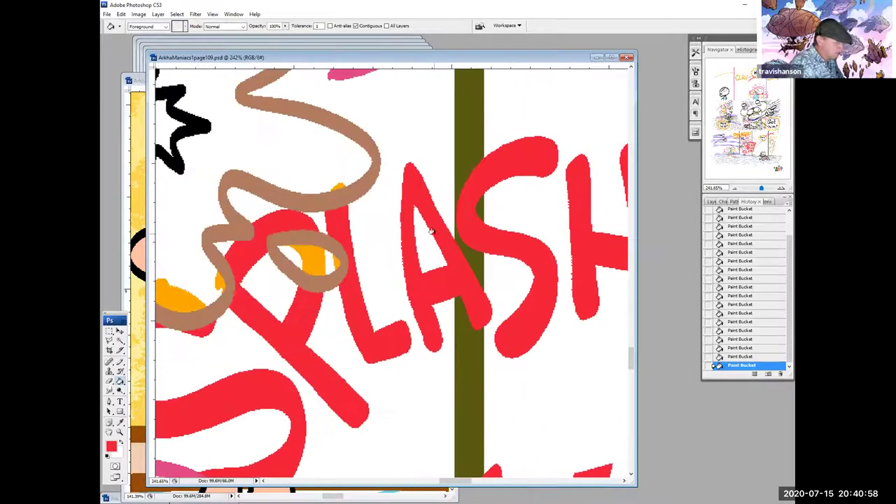
Fill the main orange letter areas and the exclamation stroke of the uppermost SPLASH! lettering with red
drag(761, 189, 757, 189)
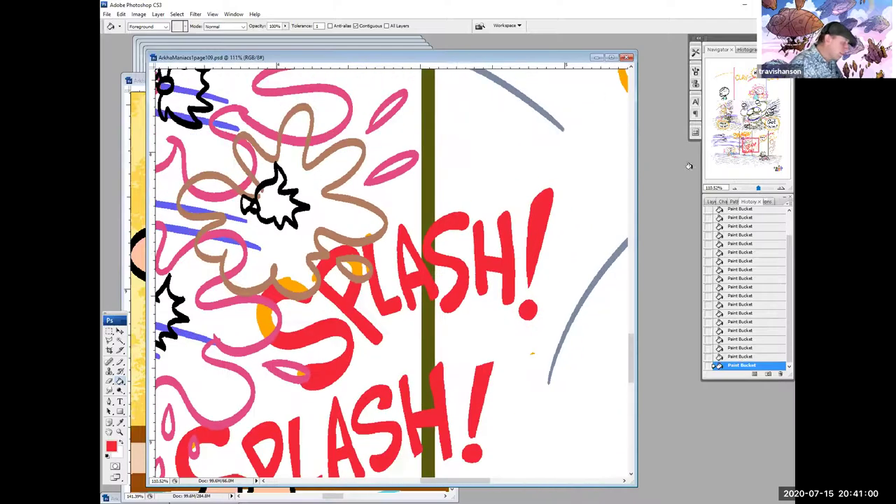
drag(191, 156, 371, 198)
drag(307, 98, 377, 213)
drag(329, 117, 396, 201)
click(396, 201)
click(378, 208)
click(313, 207)
drag(483, 226, 331, 260)
click(339, 260)
click(401, 238)
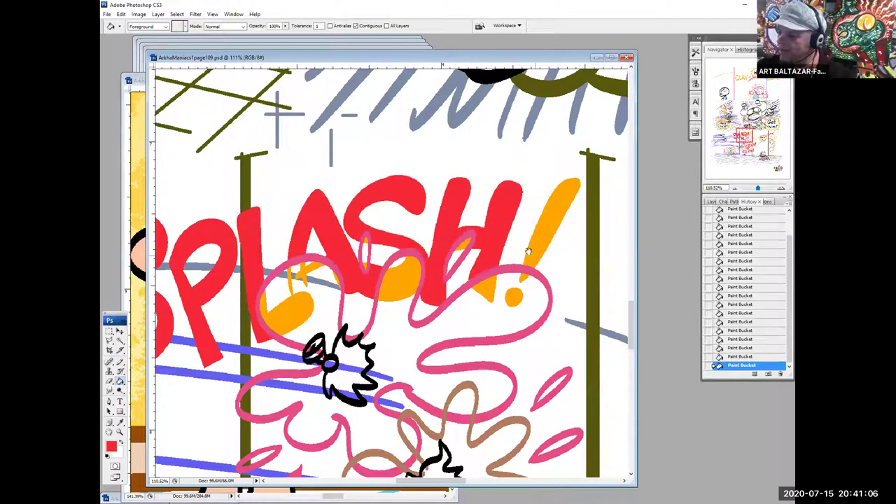
drag(529, 251, 445, 203)
click(459, 182)
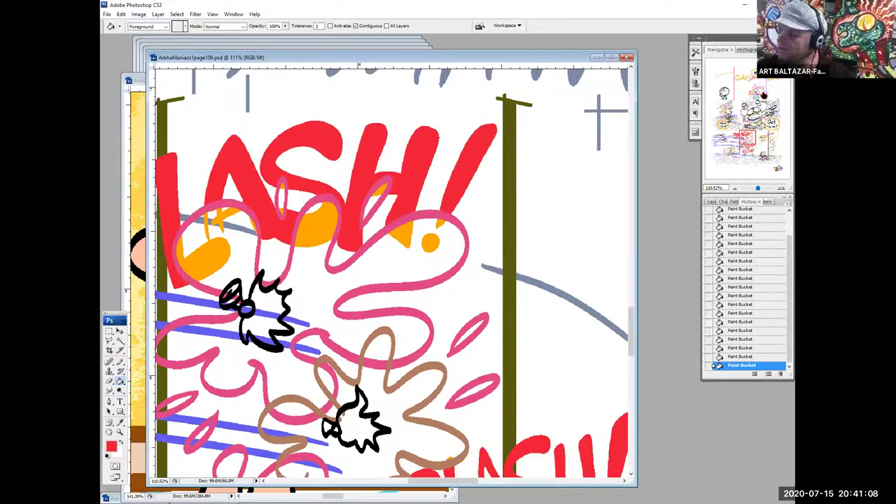
click(769, 80)
drag(309, 201, 619, 231)
drag(413, 224, 494, 225)
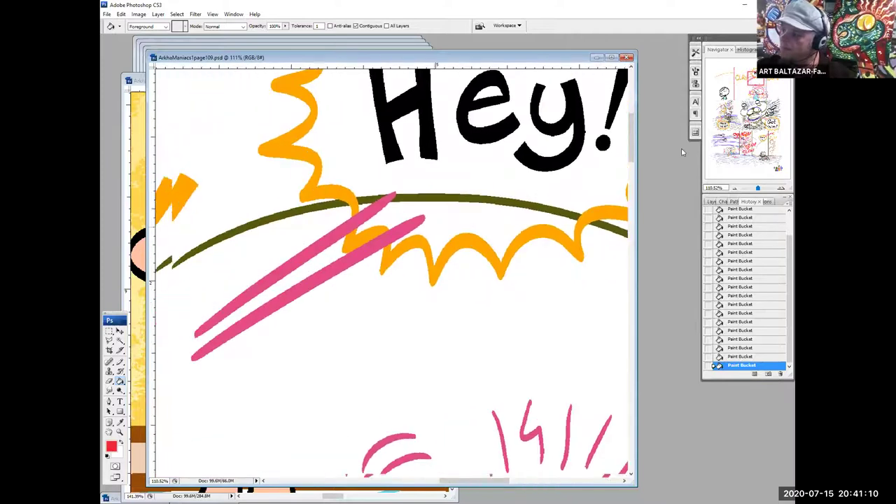
click(743, 140)
drag(492, 296, 445, 286)
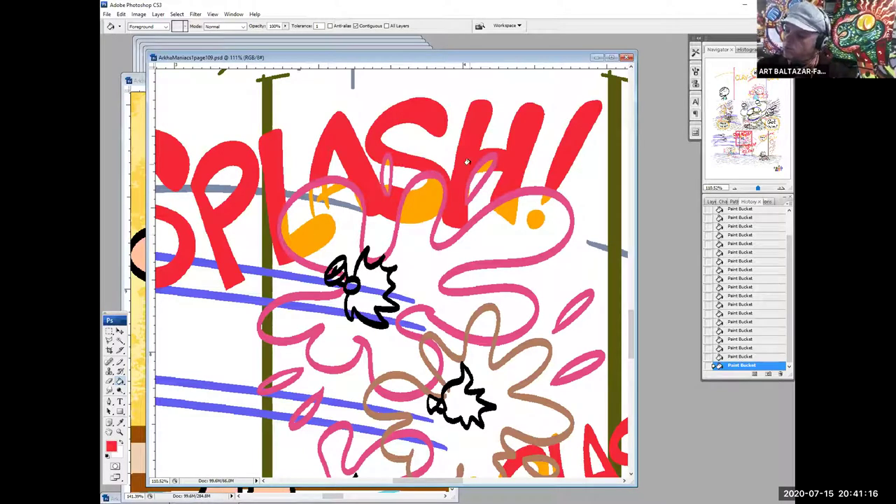
Set the foreground colour to PANTONE 306 C from the PANTONE solid coated library
click(122, 443)
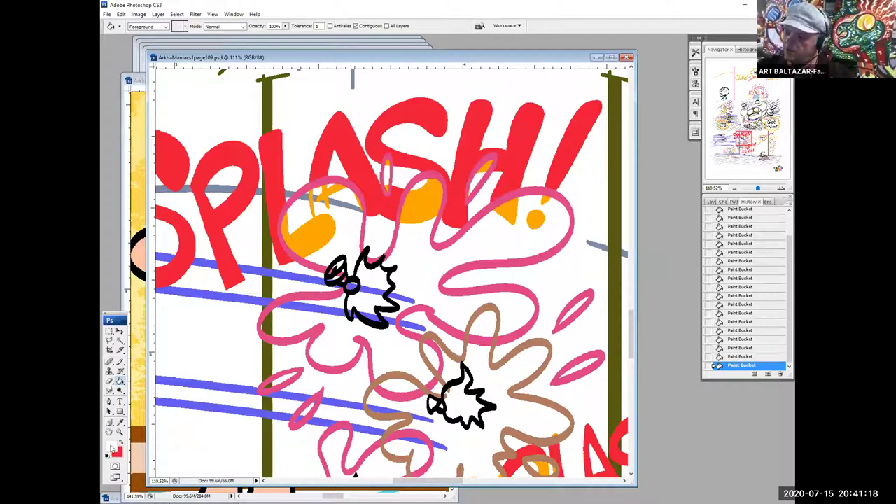
click(112, 450)
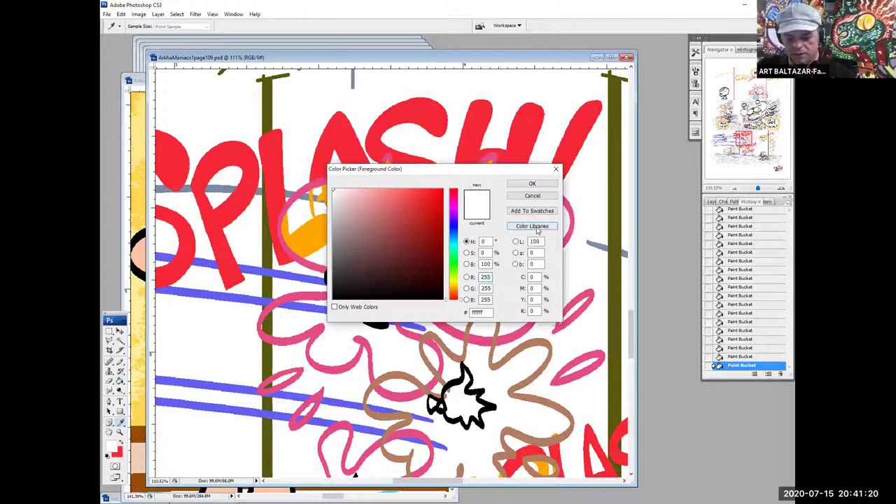
click(532, 226)
click(405, 233)
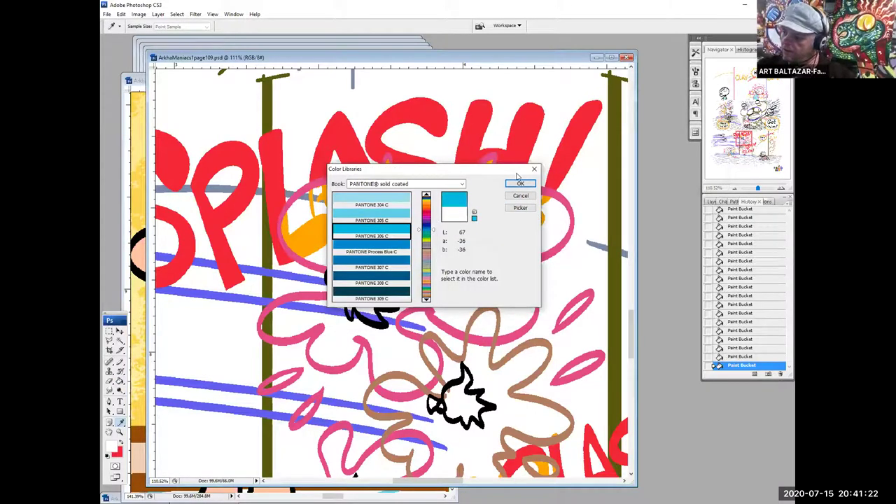
click(520, 183)
Fill the pink outlines and nearby droplets of the uppermost splash with light blue
click(367, 175)
click(407, 185)
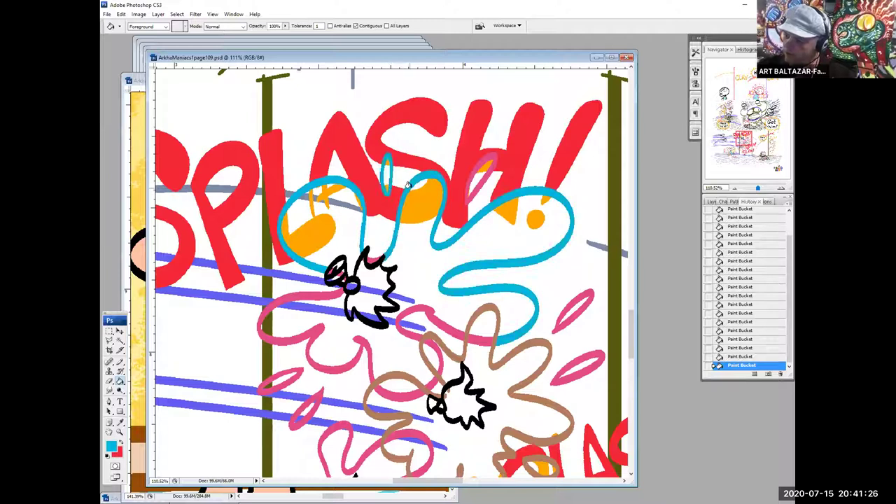
click(330, 295)
click(289, 378)
click(420, 324)
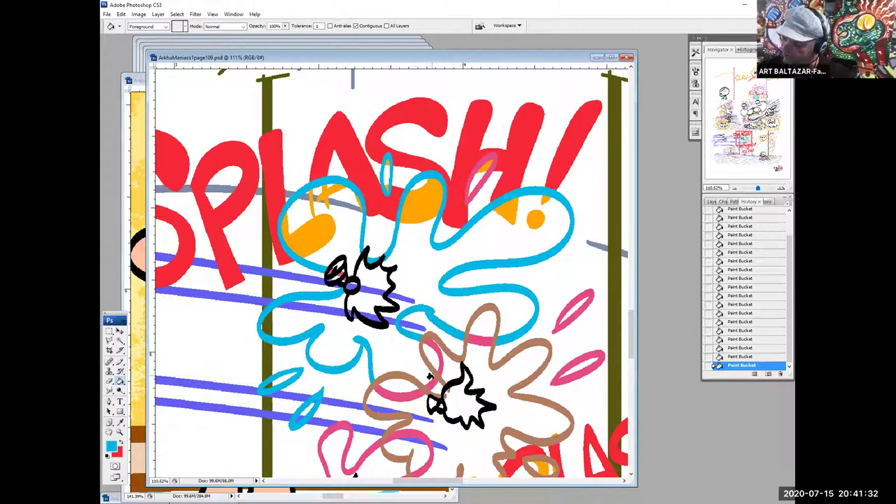
Fill the brown middle splash outline, its side droplets and the lower pink splash outline with light blue
drag(554, 324, 429, 249)
click(440, 296)
drag(404, 374, 501, 236)
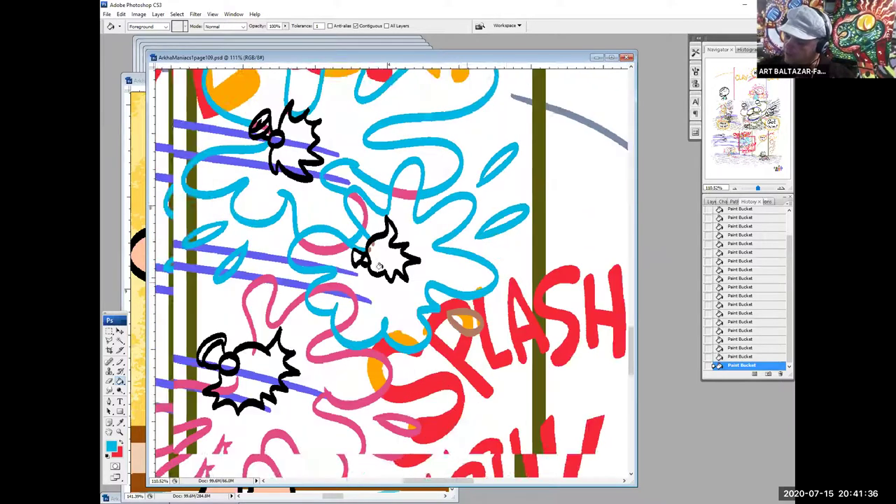
click(267, 318)
click(322, 401)
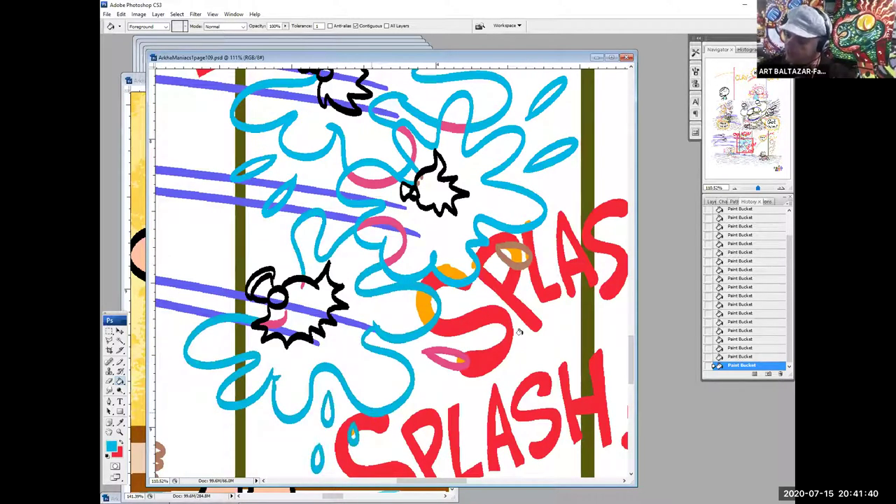
Fill the brown outlines of the tumbling striped-shirt figure with black
drag(524, 362, 442, 338)
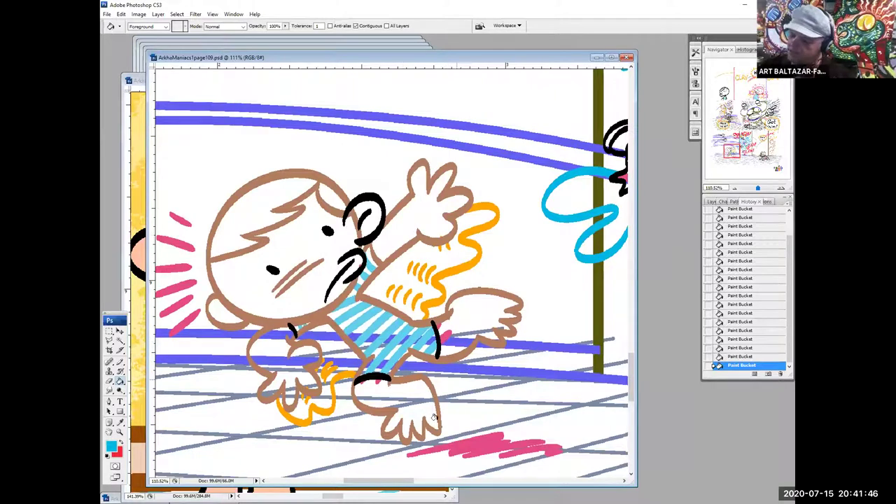
click(110, 458)
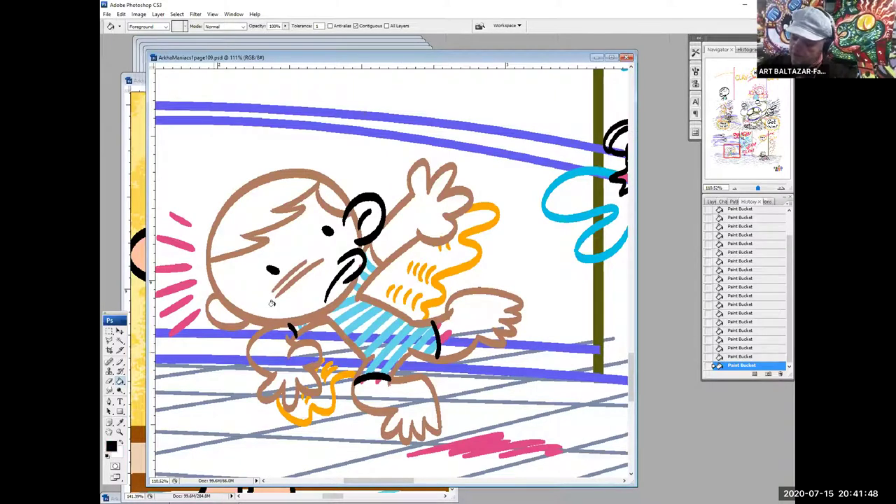
click(342, 197)
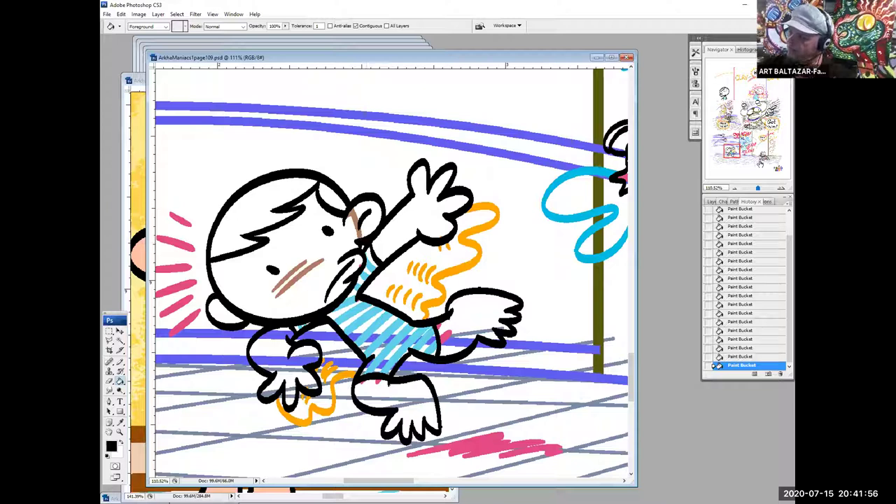
Go to the crawling figure in the lowest panel and save the page 109 file
click(762, 157)
drag(579, 321, 448, 359)
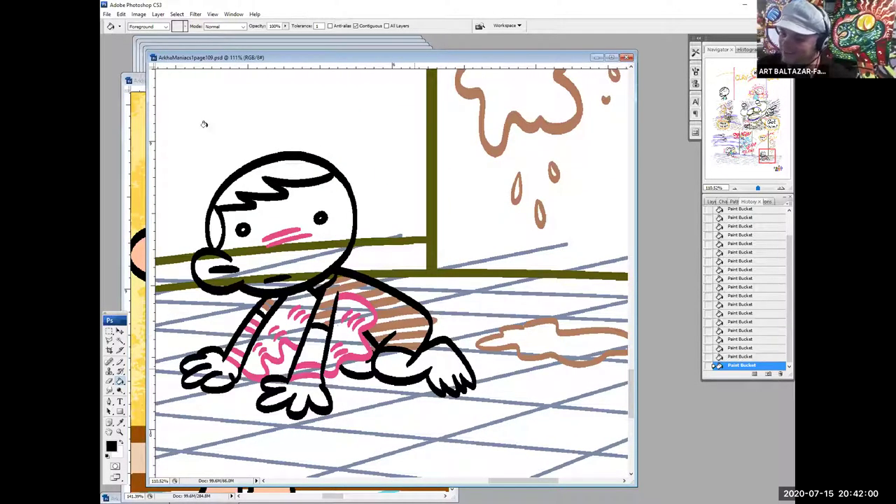
click(106, 14)
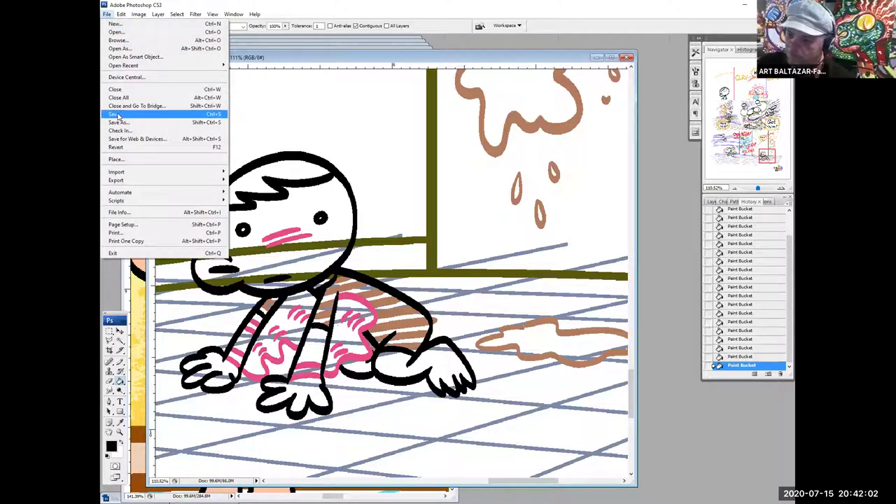
click(116, 115)
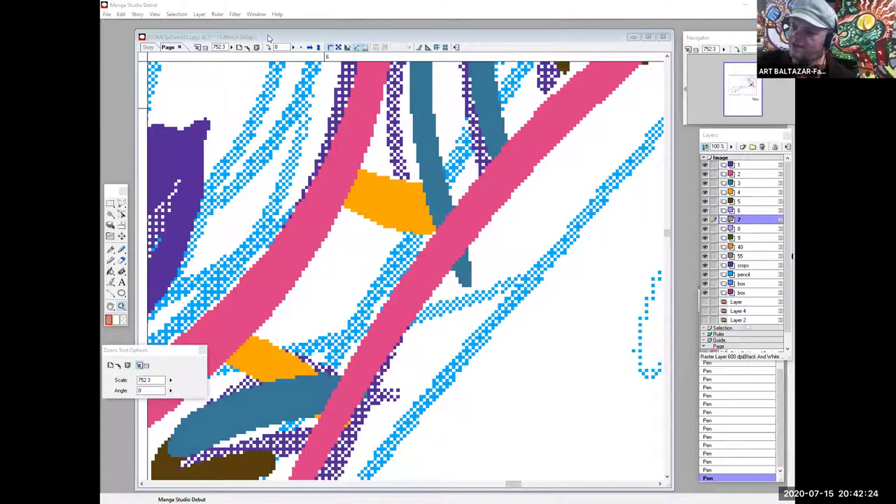
Switch to Manga Studio Debut and bring up the flying character on the COMETp22and23 page
click(270, 39)
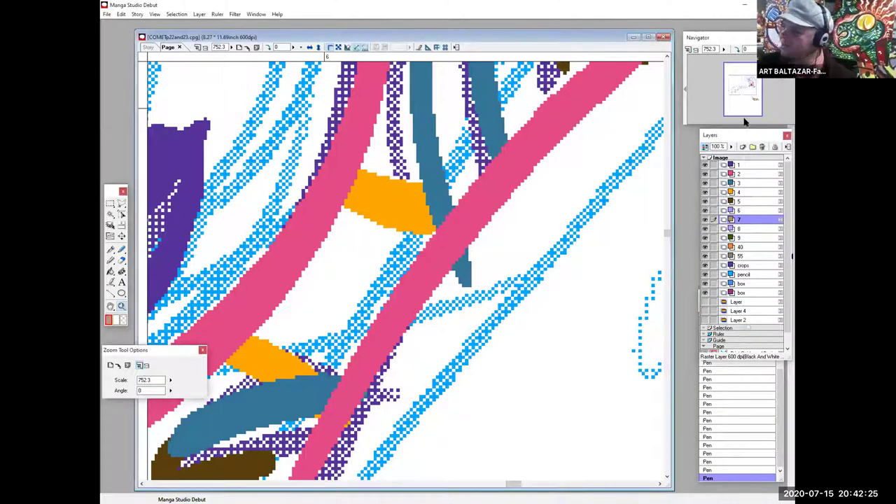
click(721, 88)
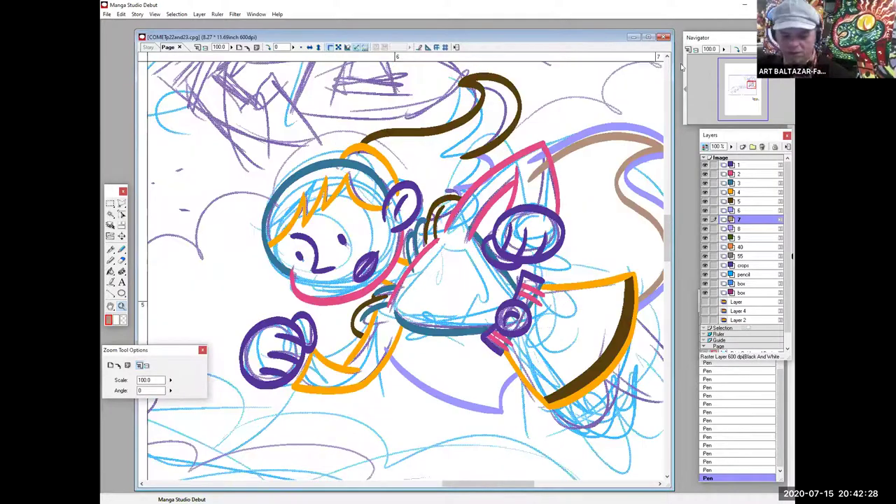
drag(520, 243, 416, 191)
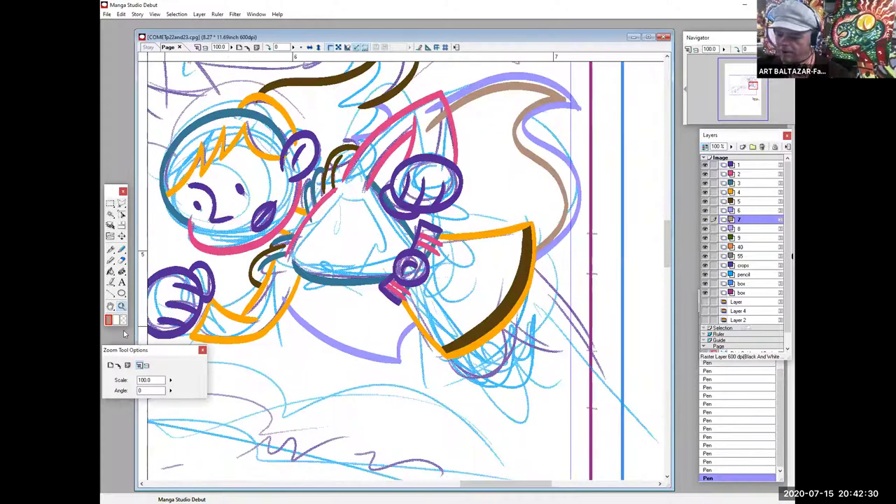
Ink a short lavender stroke on layer 6 between the brown strand and the pink line at the character's neck
drag(320, 149, 421, 271)
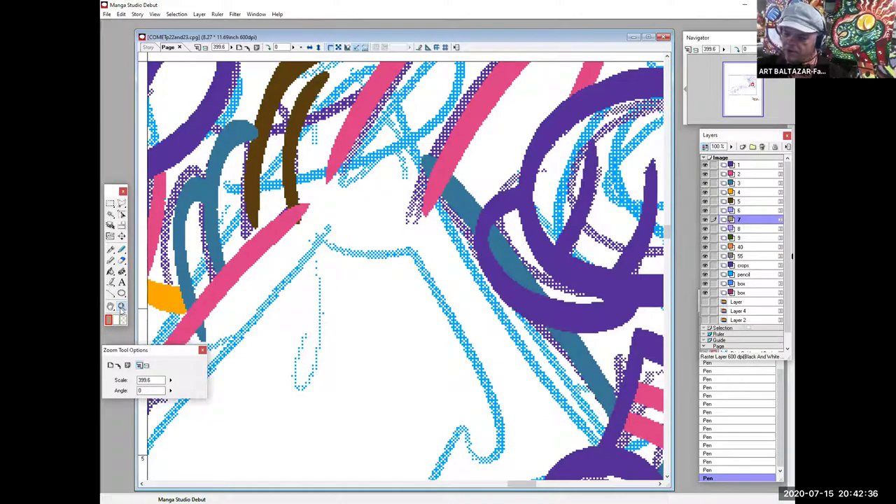
click(111, 215)
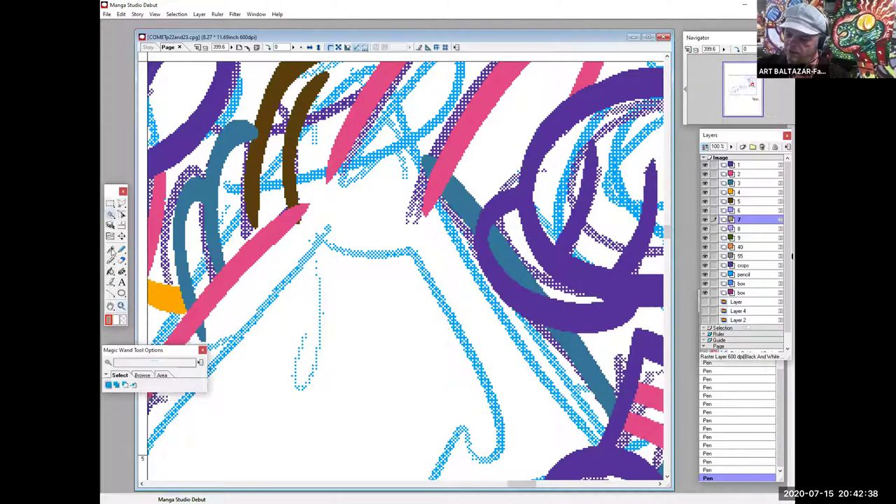
click(121, 203)
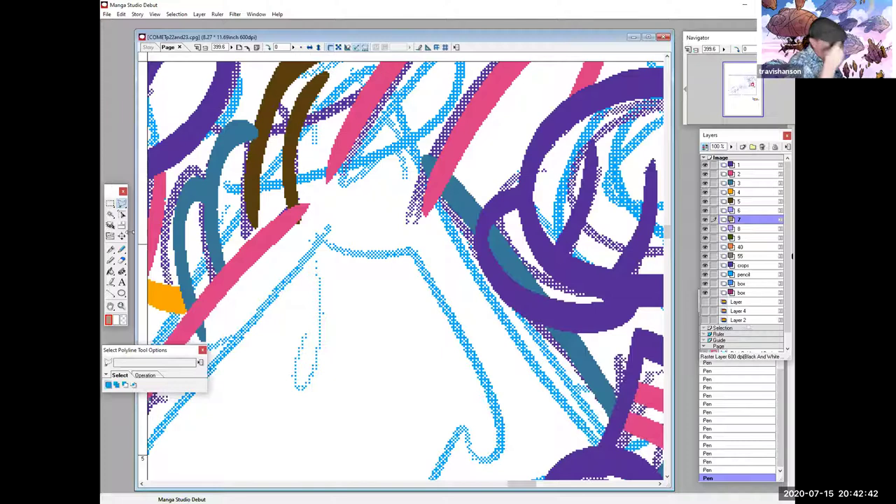
click(746, 211)
click(110, 249)
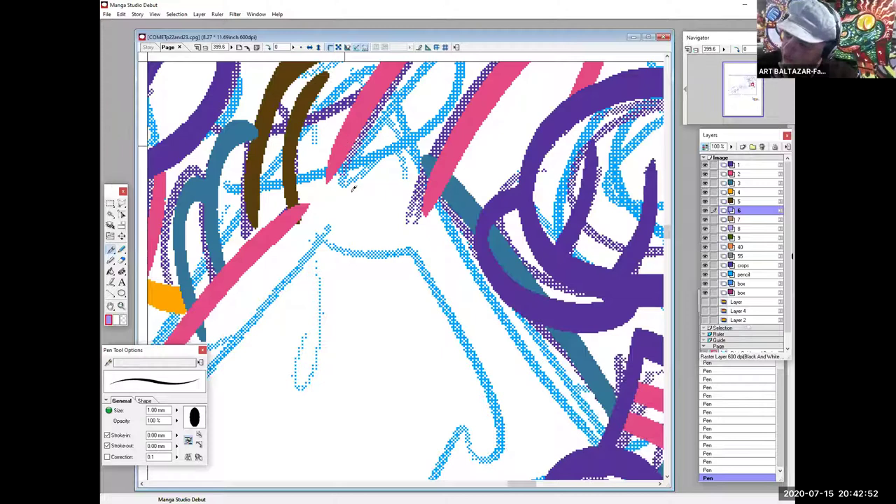
drag(342, 147, 292, 177)
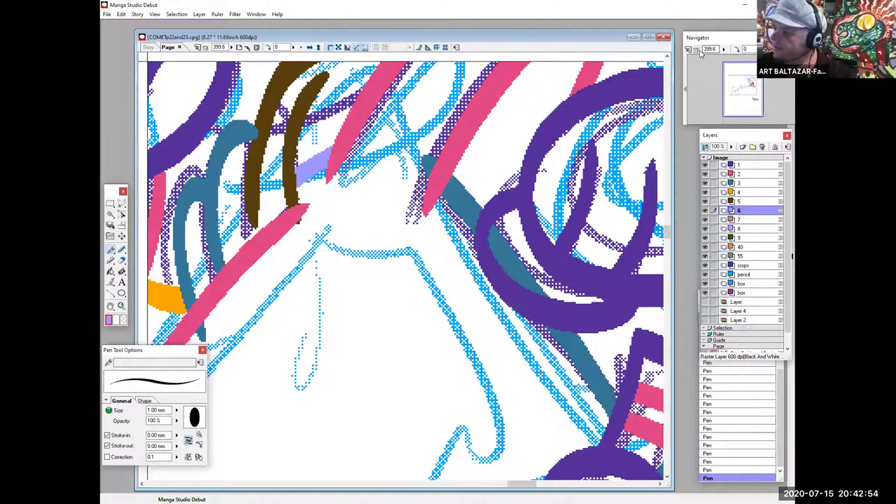
Ink short lavender strokes on layer 6 across the orange sleeve cuff beside the character's lower fist
click(695, 50)
click(696, 50)
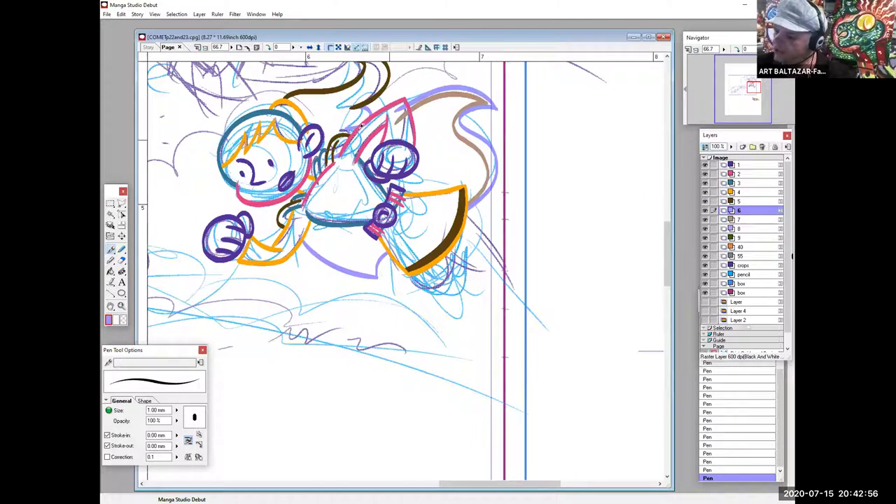
click(121, 305)
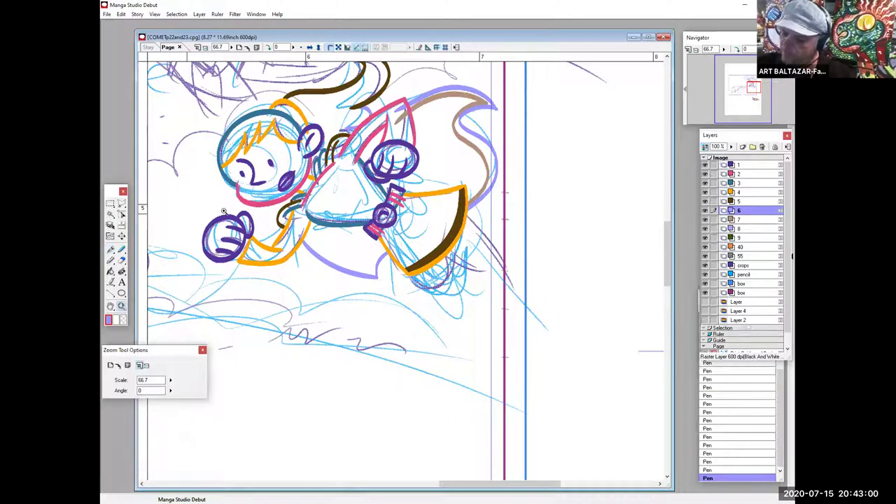
drag(312, 217, 214, 294)
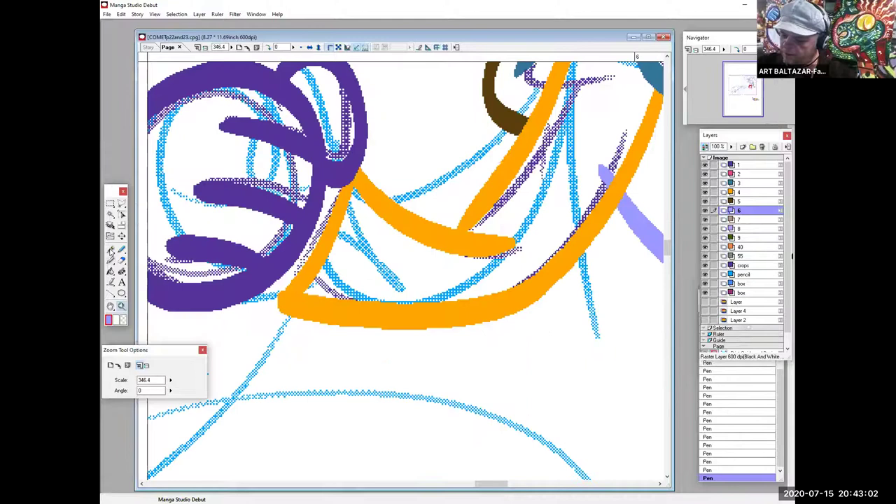
click(110, 250)
drag(335, 196, 308, 280)
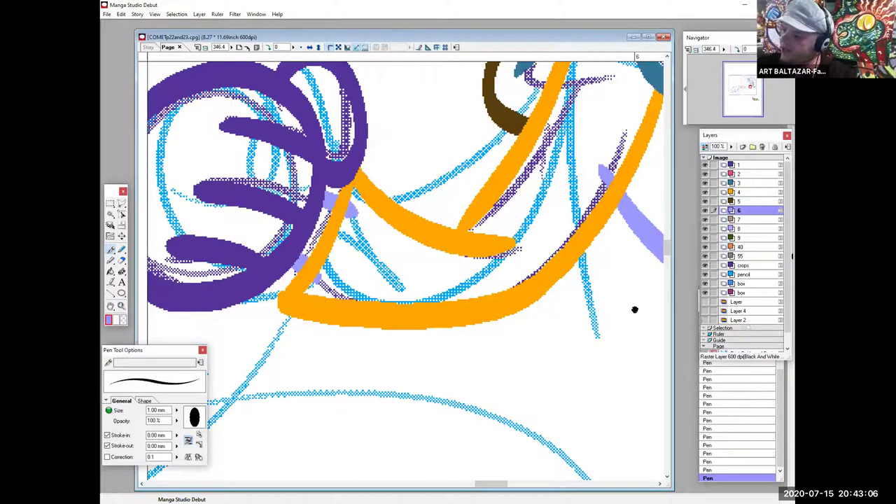
Ink two long lavender lines on layer 6 extending outward from the brown-lined orange hem
key(ctrl+alt+0)
drag(634, 326, 462, 375)
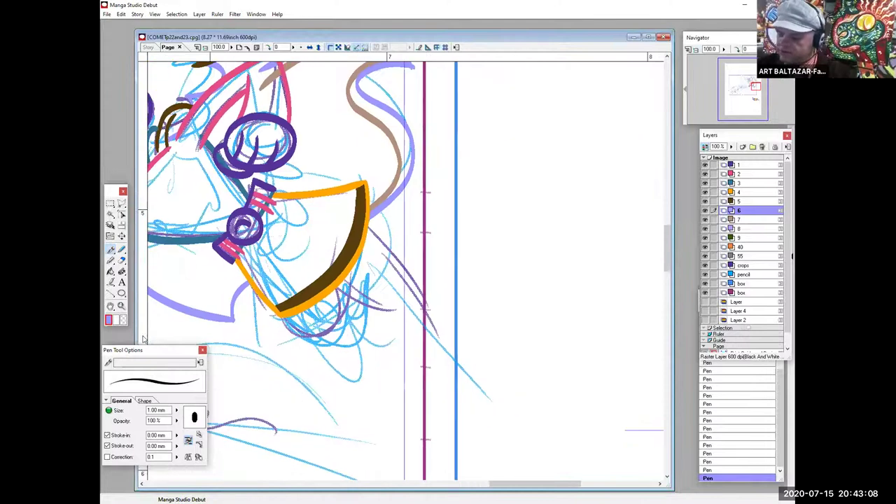
click(123, 306)
drag(250, 232, 468, 373)
drag(511, 349, 406, 412)
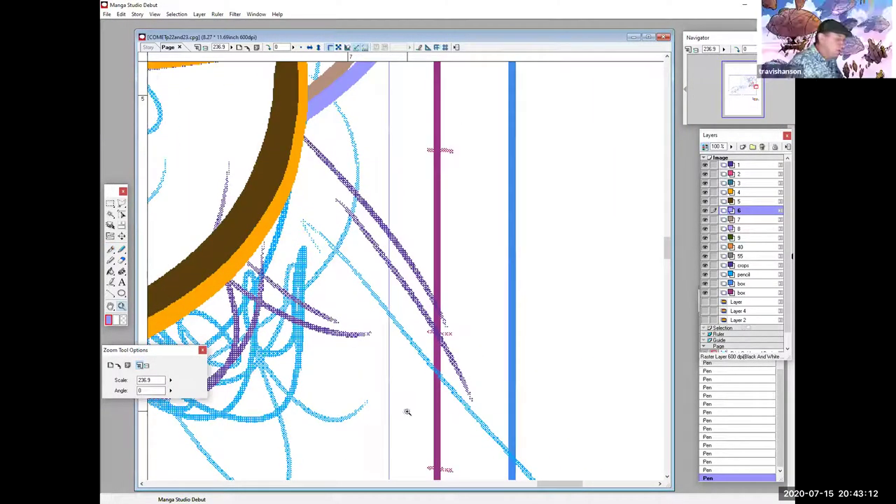
click(110, 250)
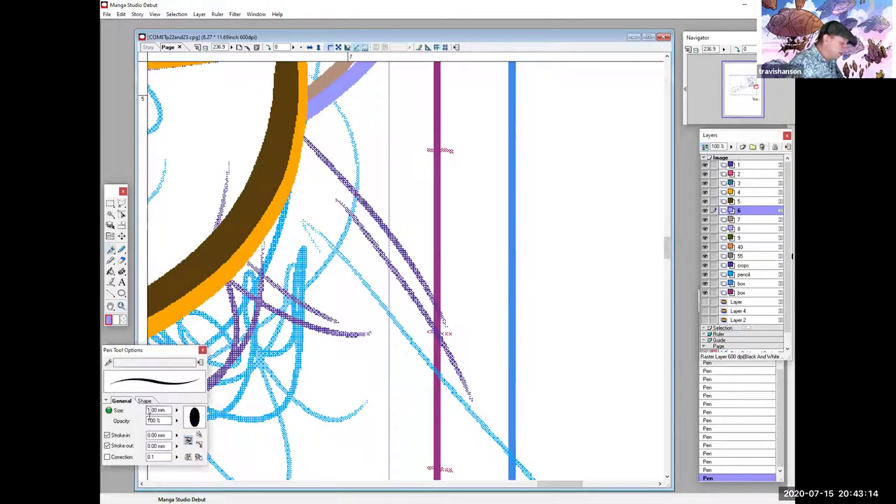
drag(228, 281, 486, 379)
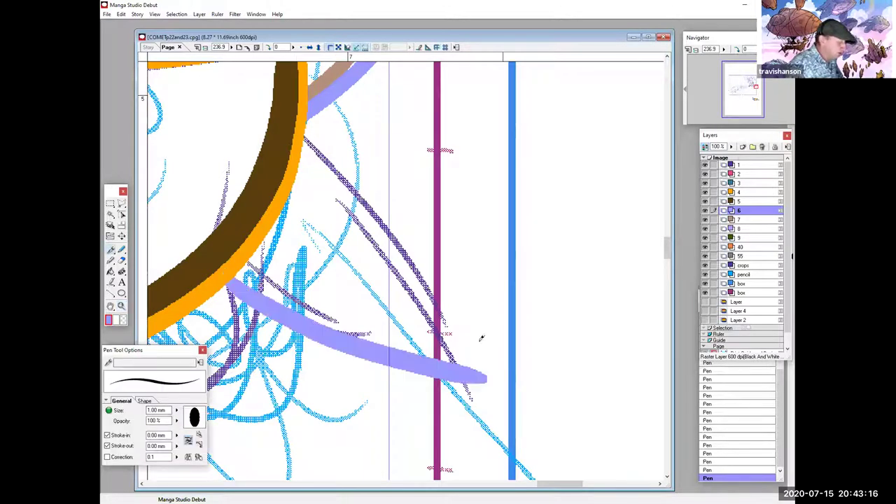
drag(306, 148, 464, 321)
Ink a lavender arch continuing from the end of the upper line past the blue page border
drag(507, 340, 581, 216)
drag(593, 291, 343, 293)
mouse_move(289, 194)
mouse_down()
mouse_move(420, 192)
mouse_move(516, 339)
mouse_up()
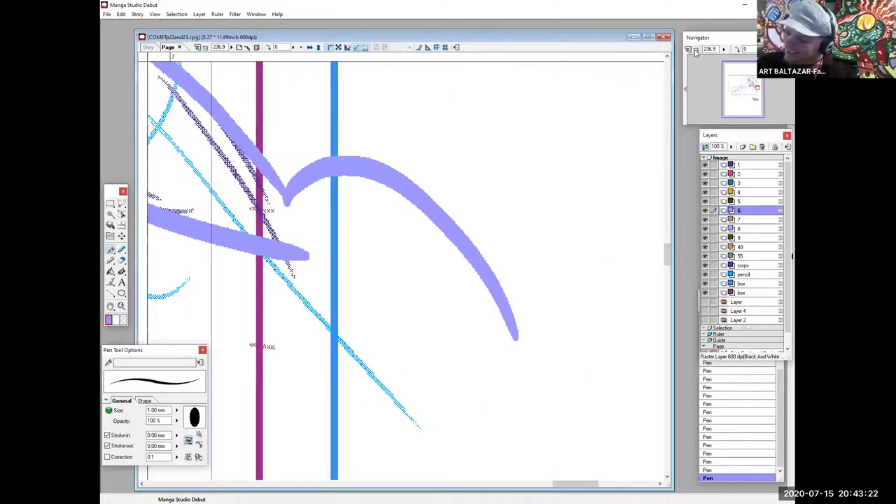
Extend the lower lavender line diagonally beyond the blue border, beneath the arch
click(696, 52)
drag(417, 162, 550, 327)
drag(437, 203, 513, 324)
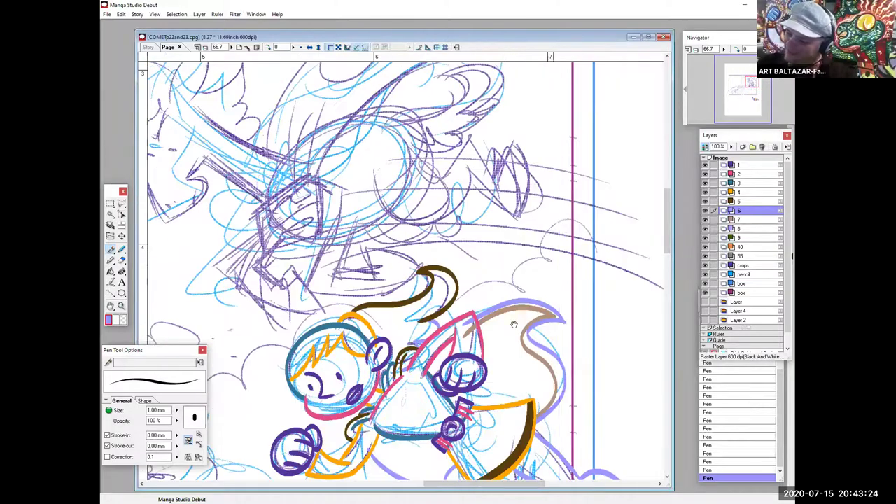
drag(460, 307, 553, 396)
drag(434, 293, 404, 248)
drag(627, 446, 322, 133)
drag(274, 167, 386, 269)
click(111, 252)
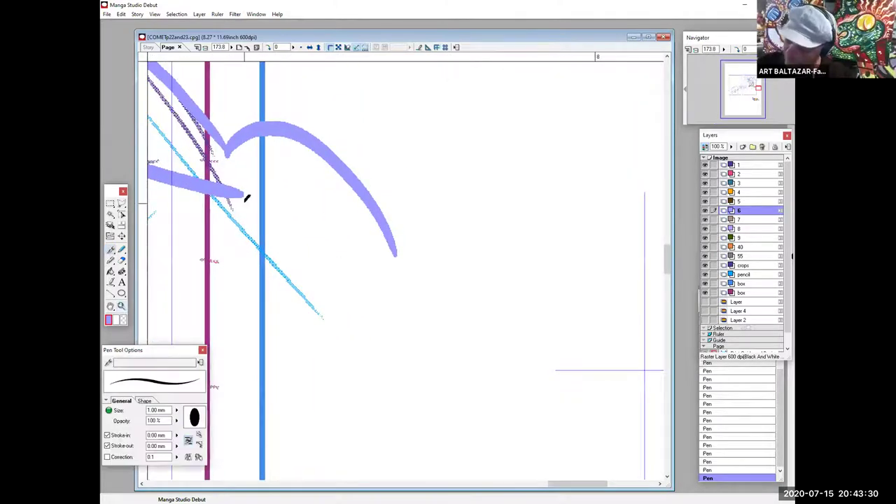
drag(242, 195, 380, 273)
Close the far end of the lavender shape with strokes meeting at a lower tip, leaving no inner line
mouse_move(403, 289)
mouse_down()
mouse_move(310, 237)
mouse_move(382, 340)
mouse_up()
mouse_move(307, 196)
mouse_down()
mouse_move(336, 179)
mouse_move(399, 182)
mouse_move(382, 341)
mouse_up()
drag(382, 187, 384, 335)
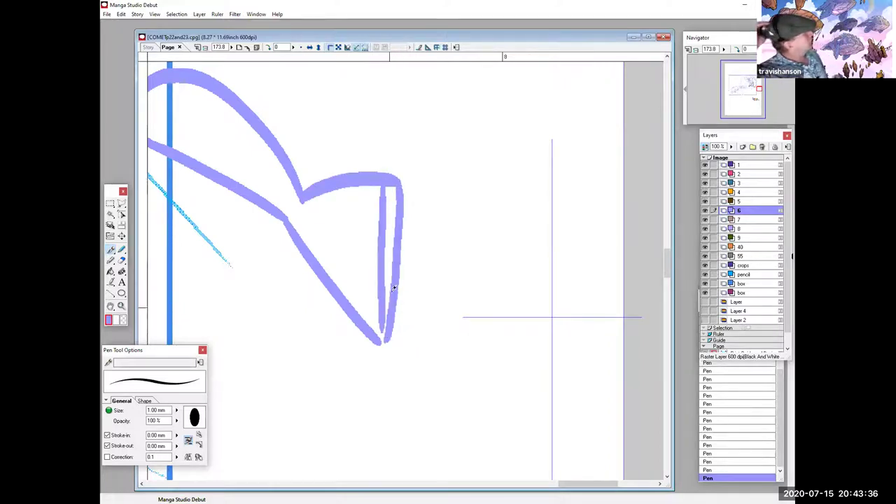
key(ctrl+z)
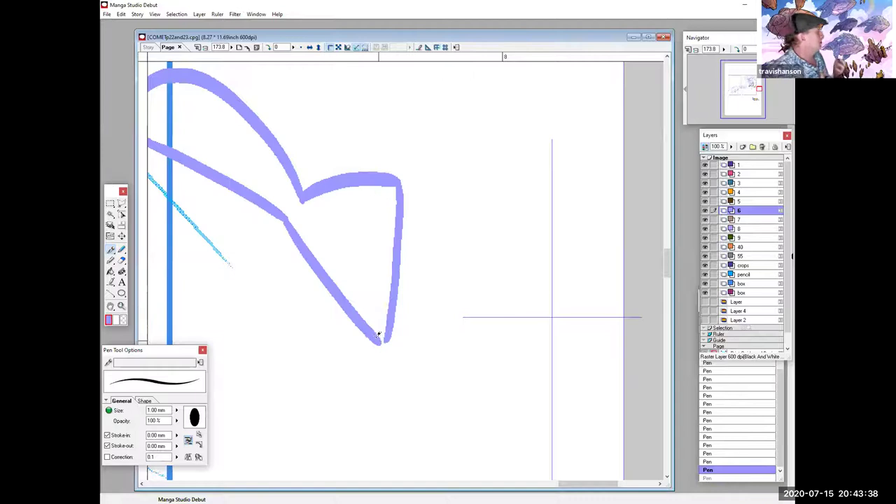
drag(386, 328, 383, 338)
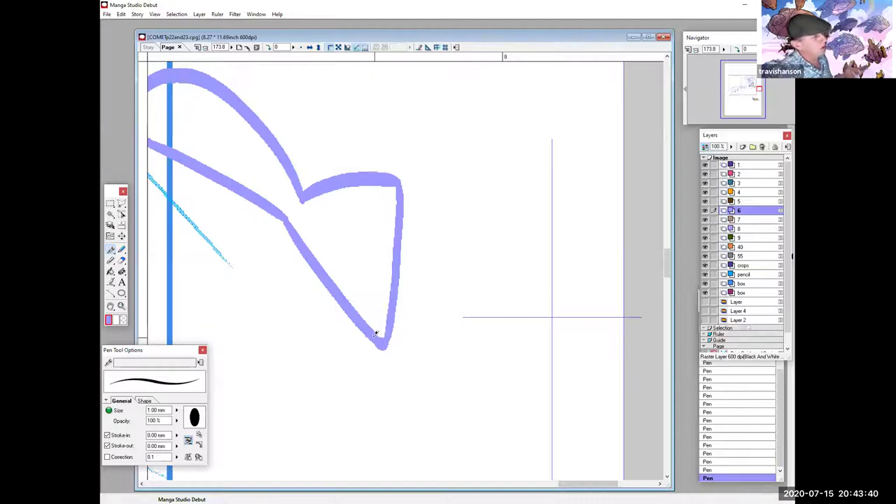
Ink an inner lavender line on layer 6 parallel to the far edge of the foot shape
drag(383, 184, 377, 333)
drag(362, 256, 476, 344)
scroll(532, 325, up, 1)
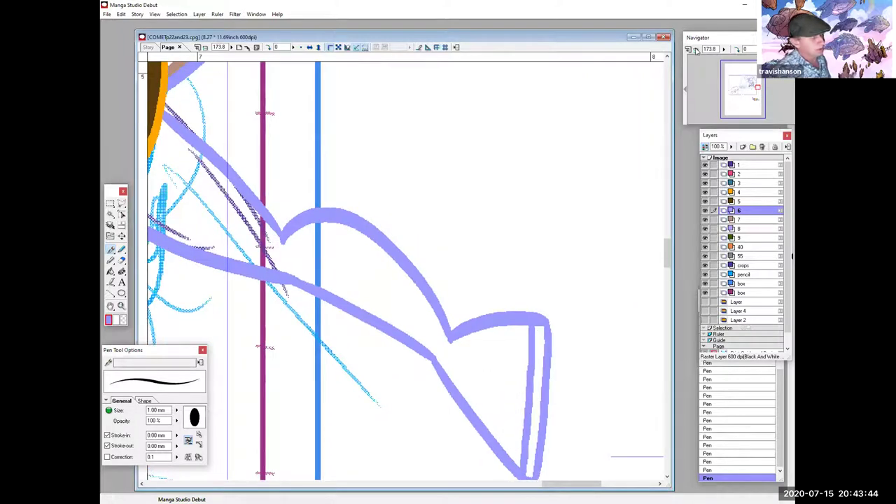
click(696, 50)
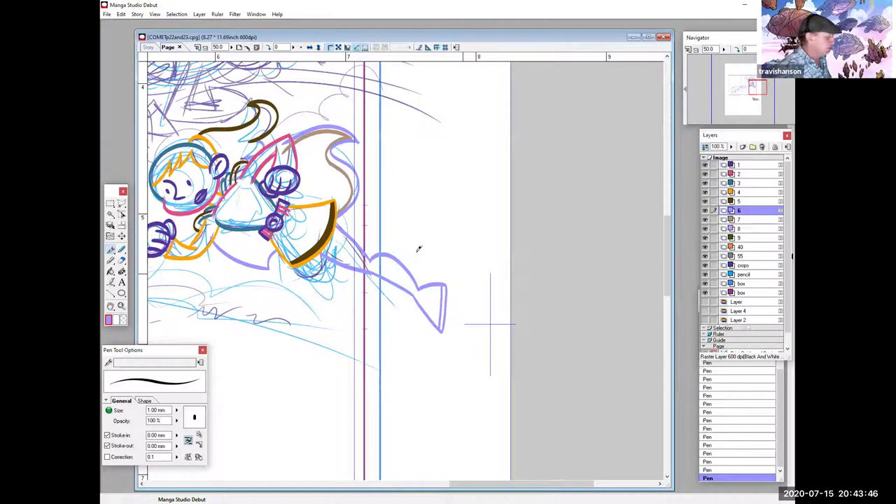
drag(418, 248, 376, 244)
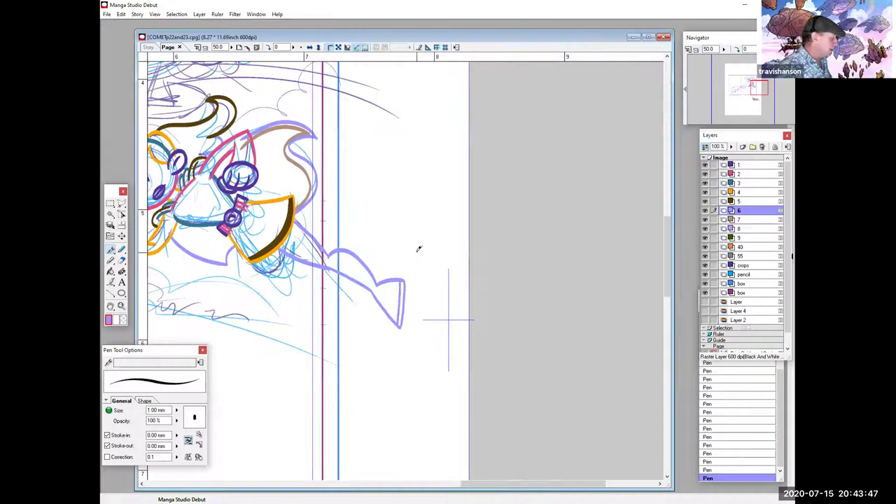
Ink a narrower dark purple foot on layer 1 over the lavender one, with a second line inside its far edge
click(121, 306)
drag(473, 274, 337, 323)
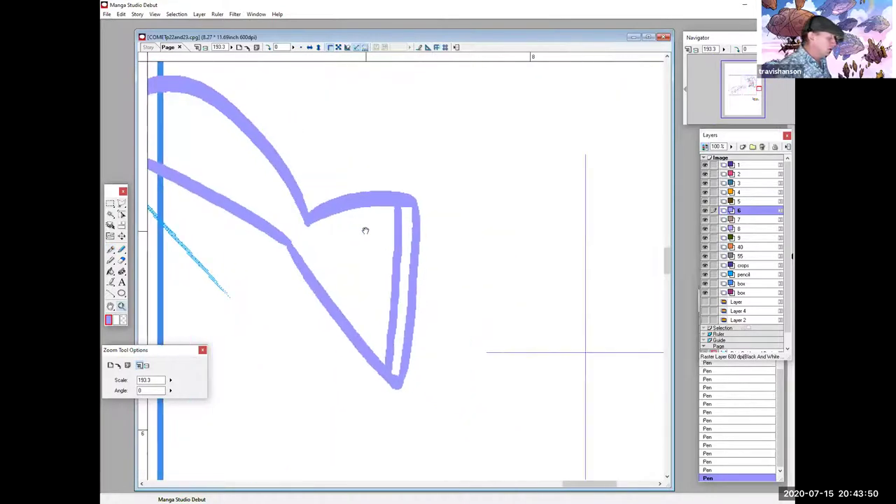
click(747, 168)
click(110, 248)
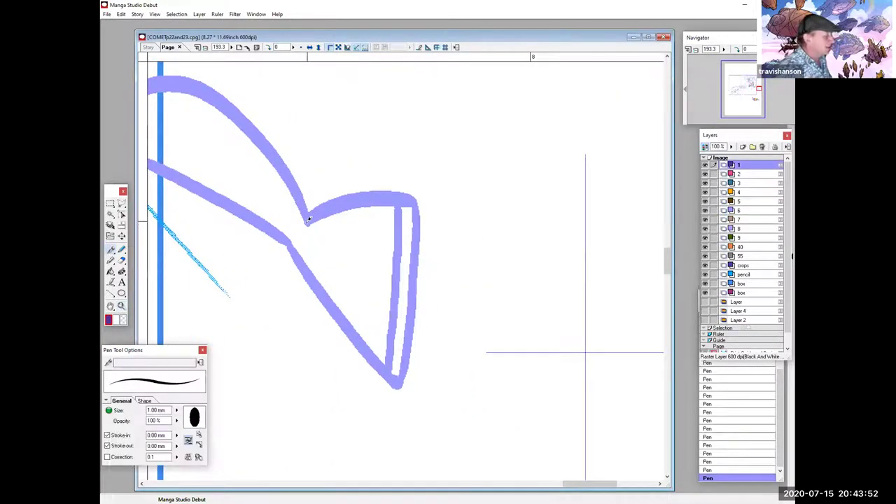
mouse_move(308, 221)
mouse_down()
mouse_move(379, 187)
mouse_move(387, 216)
mouse_move(373, 351)
mouse_up()
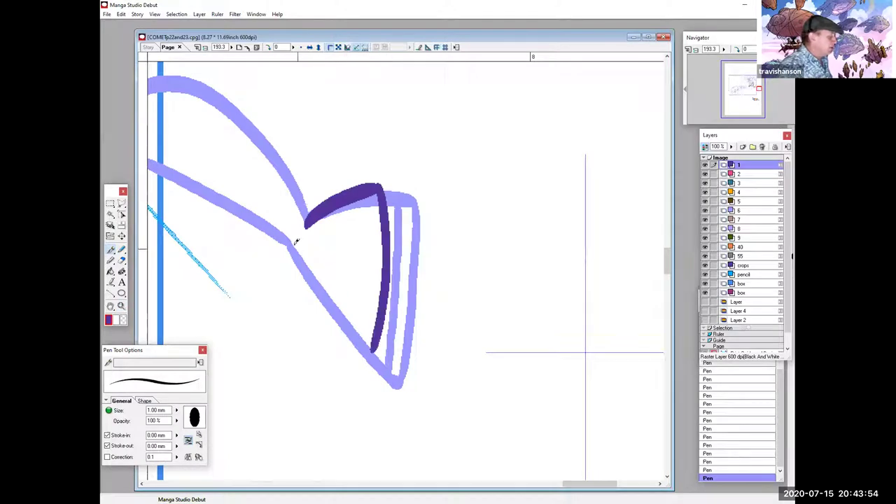
mouse_move(282, 234)
mouse_down()
mouse_move(341, 328)
mouse_move(373, 348)
mouse_up()
drag(373, 195, 364, 333)
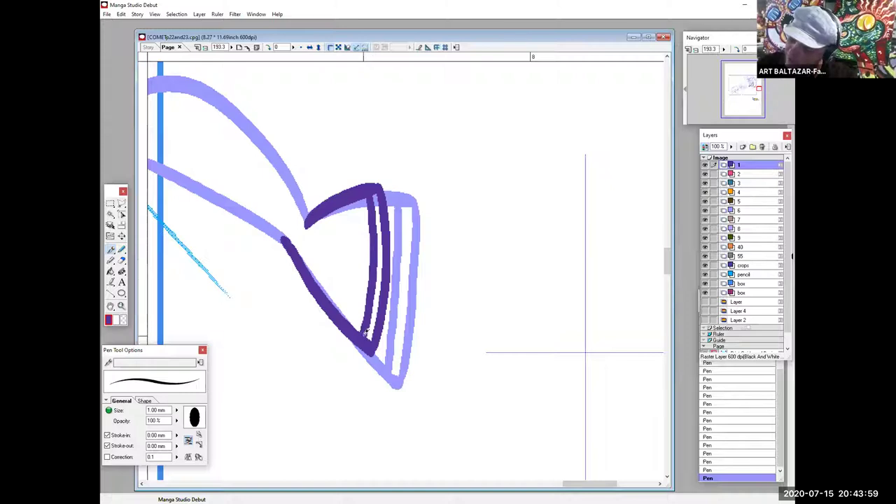
Erase the old lavender foot lines on layer 6 around the dark purple foot using the transparent colour
click(745, 211)
key(c)
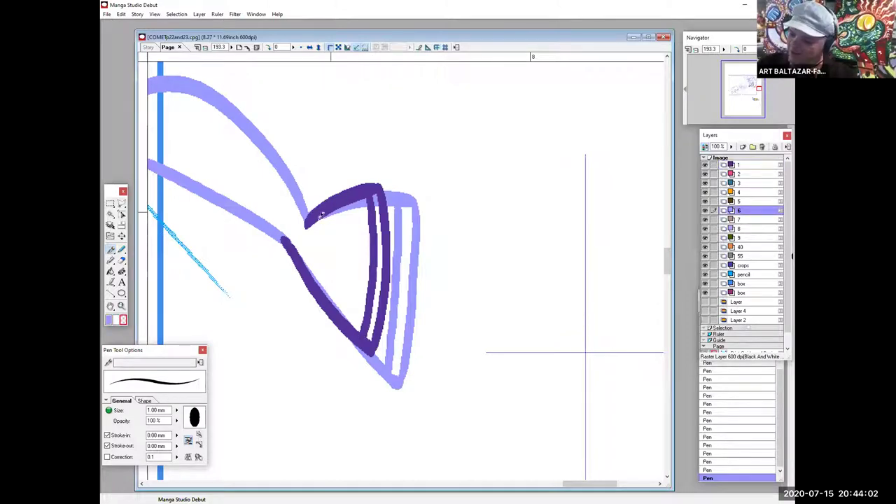
mouse_move(366, 209)
mouse_down()
mouse_move(417, 213)
mouse_move(394, 270)
mouse_up()
mouse_move(344, 310)
mouse_down()
mouse_move(305, 257)
mouse_move(396, 387)
mouse_move(403, 383)
mouse_move(400, 343)
mouse_move(417, 247)
mouse_move(410, 355)
mouse_move(420, 217)
mouse_move(395, 326)
mouse_move(395, 238)
mouse_move(395, 352)
mouse_up()
drag(405, 321, 614, 408)
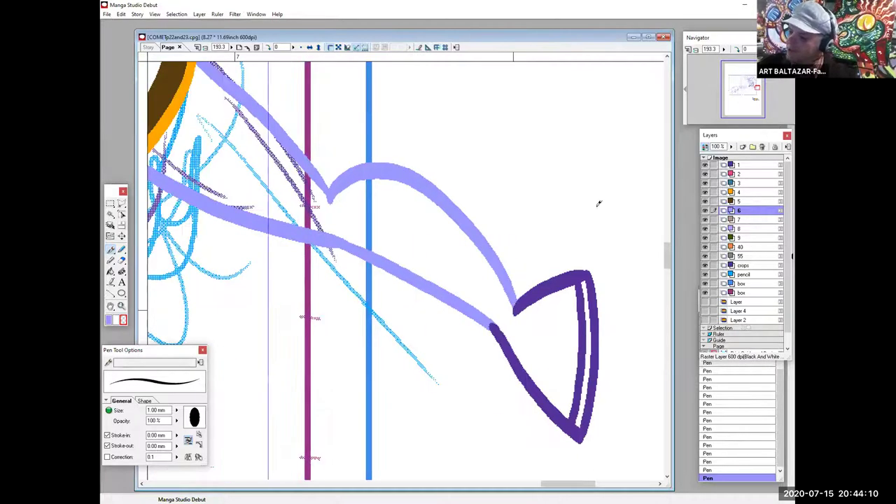
click(695, 51)
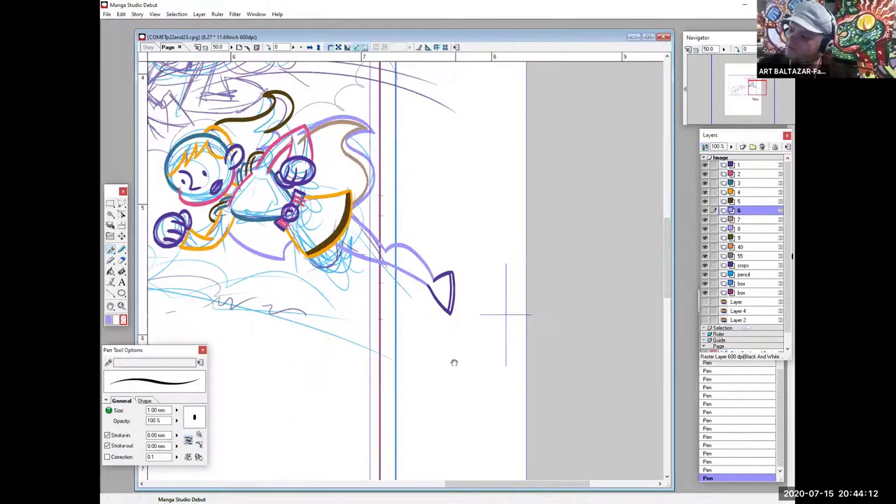
drag(475, 288, 532, 283)
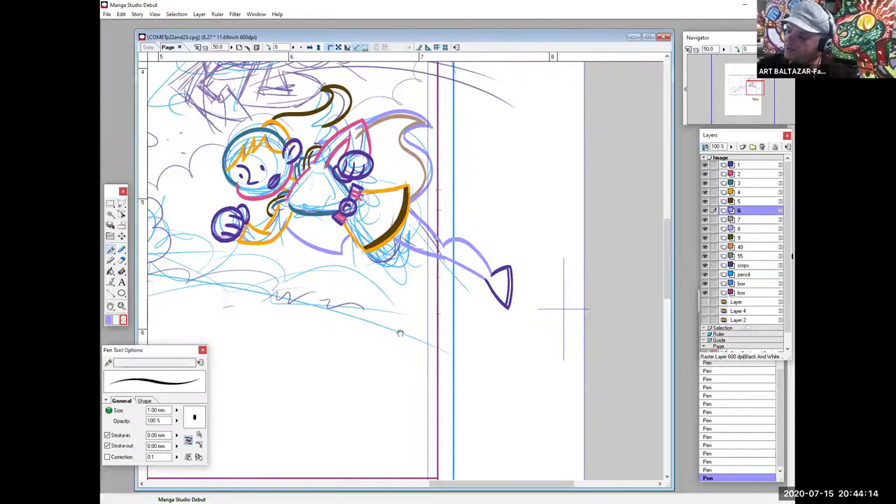
Touch up the bend in the lower lavender leg line on layer 6 between the magenta and blue borders
drag(400, 333, 262, 326)
click(121, 307)
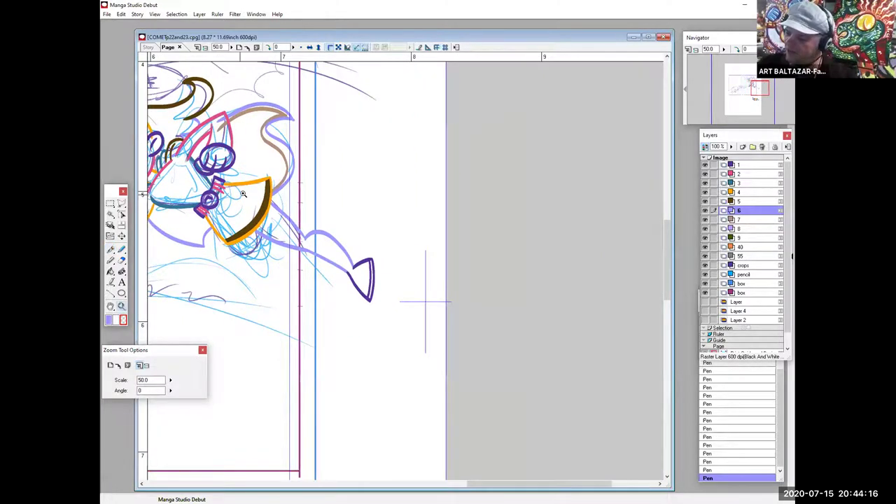
drag(243, 194, 497, 302)
drag(180, 184, 428, 392)
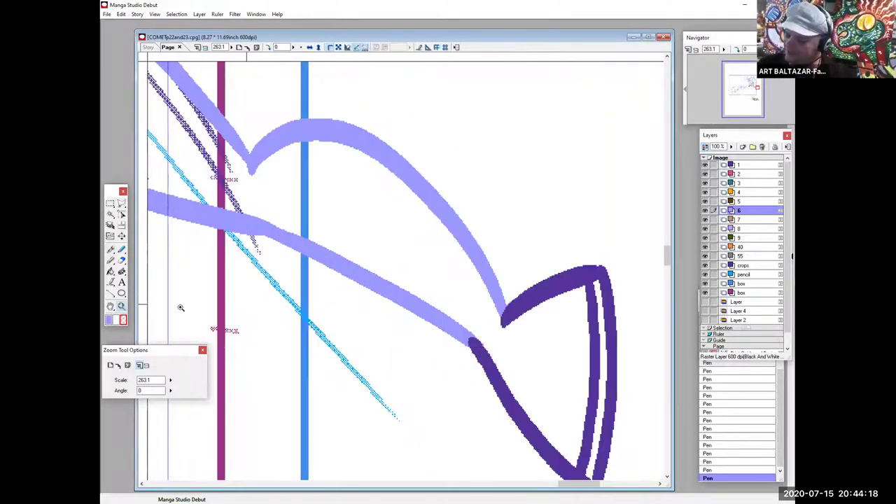
click(110, 249)
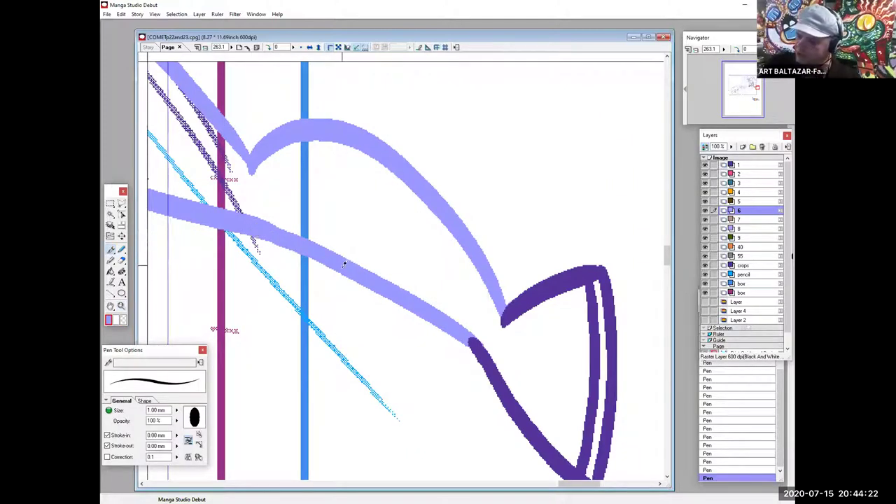
mouse_move(316, 281)
mouse_down()
mouse_move(420, 307)
mouse_move(405, 315)
mouse_up()
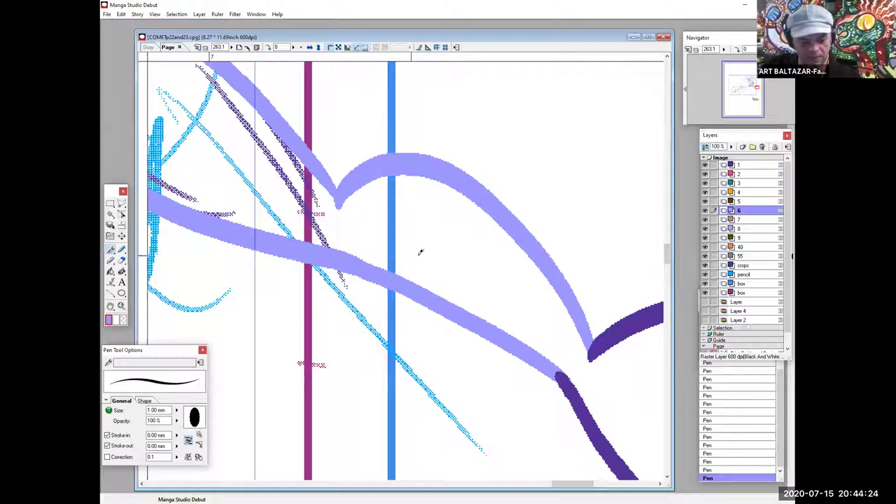
key(ctrl+z)
drag(378, 274, 336, 259)
drag(537, 362, 413, 377)
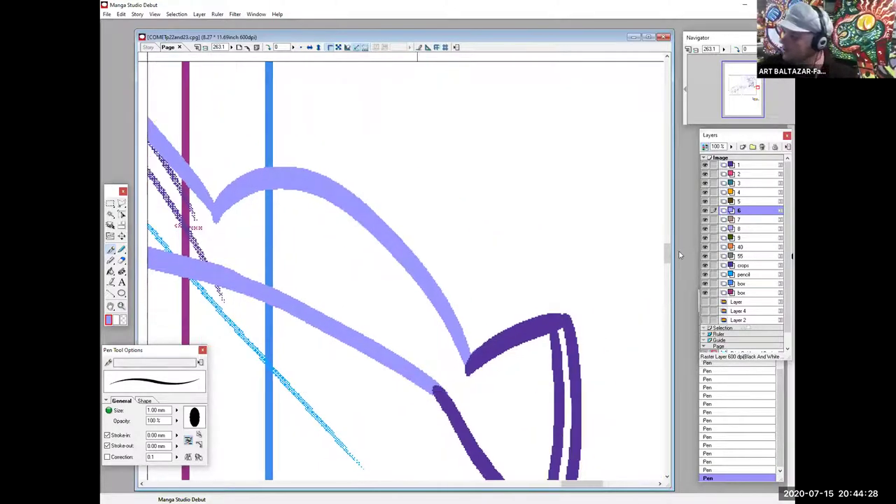
Ink two brown bands on layer 7 across the lower leg under the lavender arch, each ending in a short hook
click(742, 219)
mouse_move(298, 192)
mouse_down()
mouse_move(316, 286)
mouse_move(279, 286)
mouse_move(301, 284)
mouse_move(280, 189)
mouse_move(345, 299)
mouse_up()
key(ctrl+z)
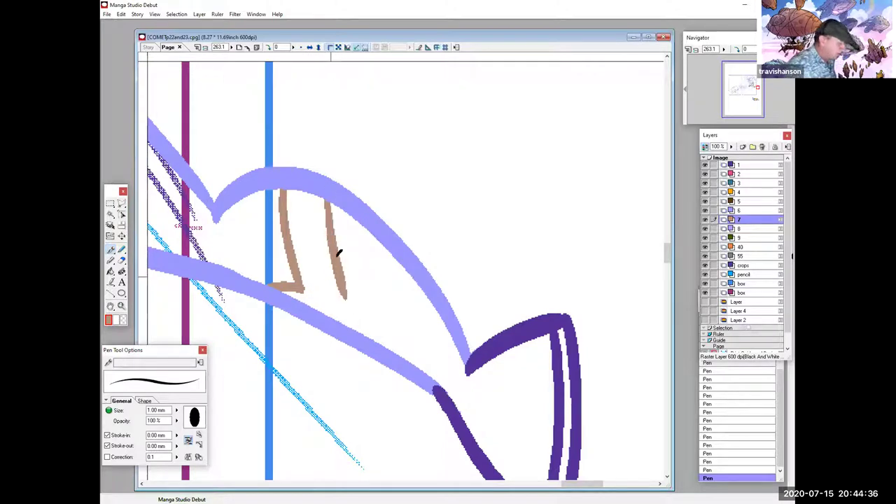
mouse_move(332, 201)
mouse_down()
mouse_move(352, 324)
mouse_move(332, 322)
mouse_up()
key(x)
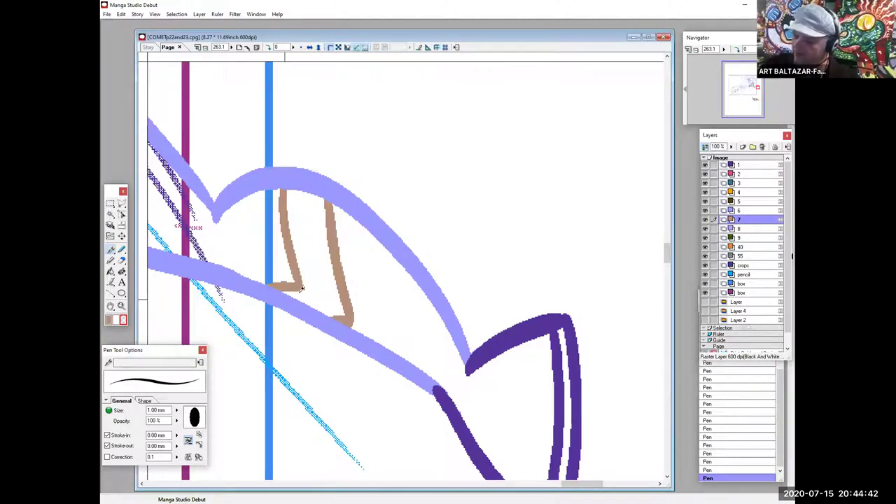
Ink a brown curve on layer 7 beneath the orange hem, from its lower corner to the lower lavender leg line
drag(345, 350, 594, 329)
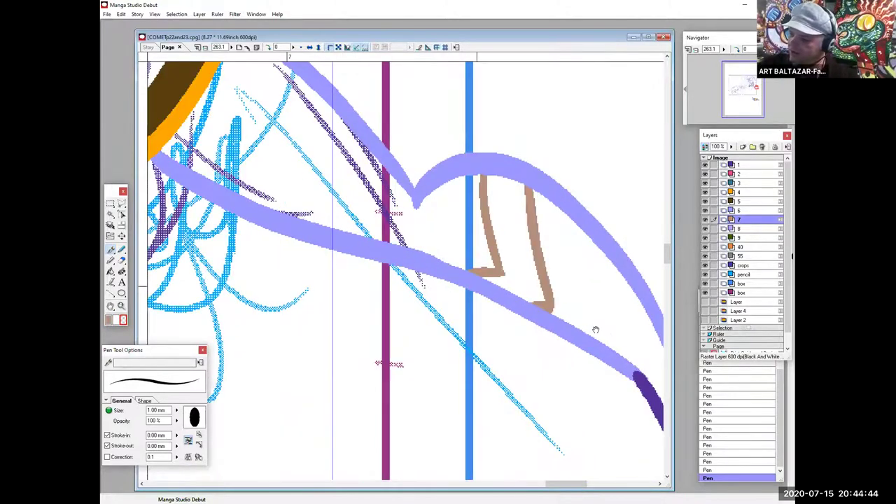
drag(184, 401, 359, 408)
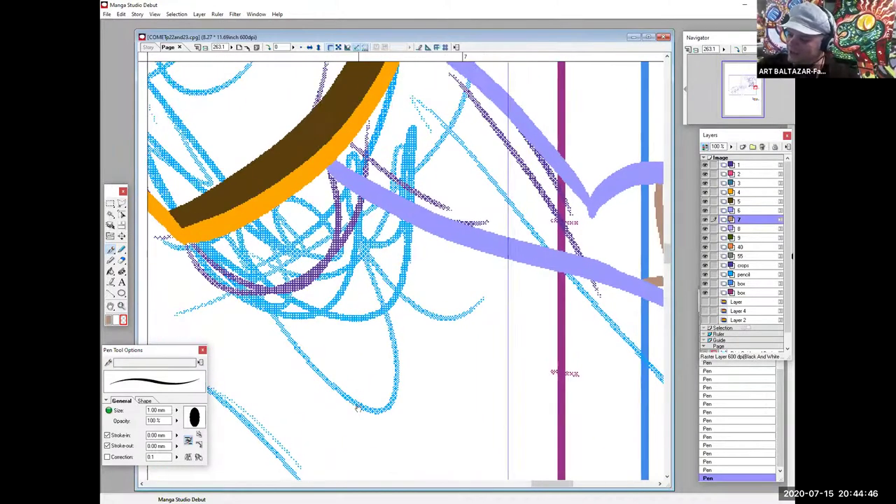
click(111, 321)
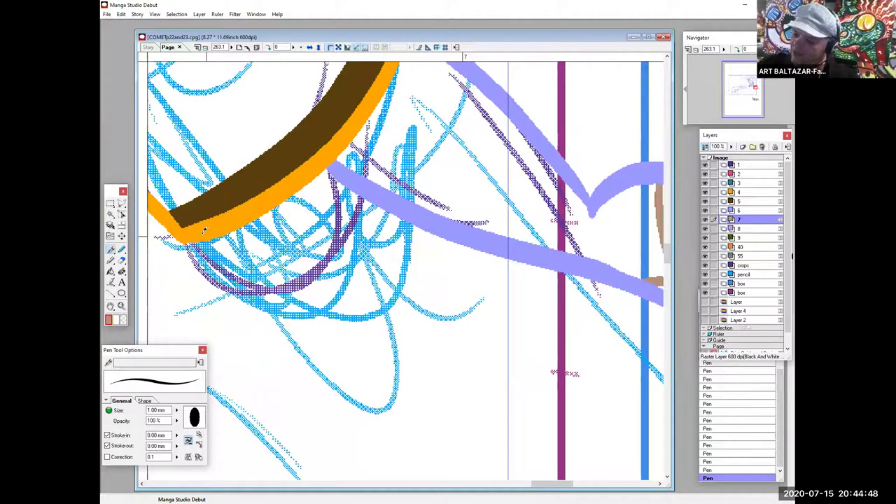
drag(204, 230, 392, 186)
Ink a small light purple shape with an inner line on layer 8, between the brown curve and the lower leg line
drag(529, 293, 396, 292)
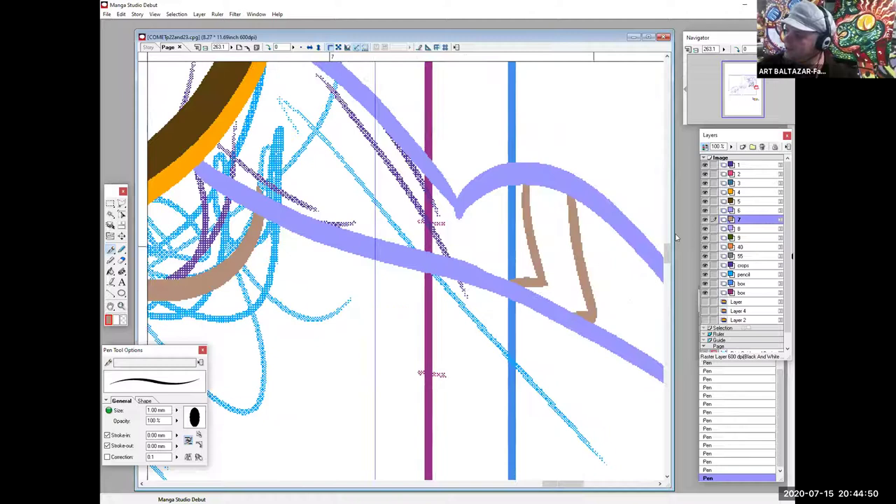
click(750, 229)
mouse_move(360, 256)
mouse_down()
mouse_move(229, 286)
mouse_move(366, 296)
mouse_move(355, 256)
mouse_move(349, 297)
mouse_up()
key(ctrl+z)
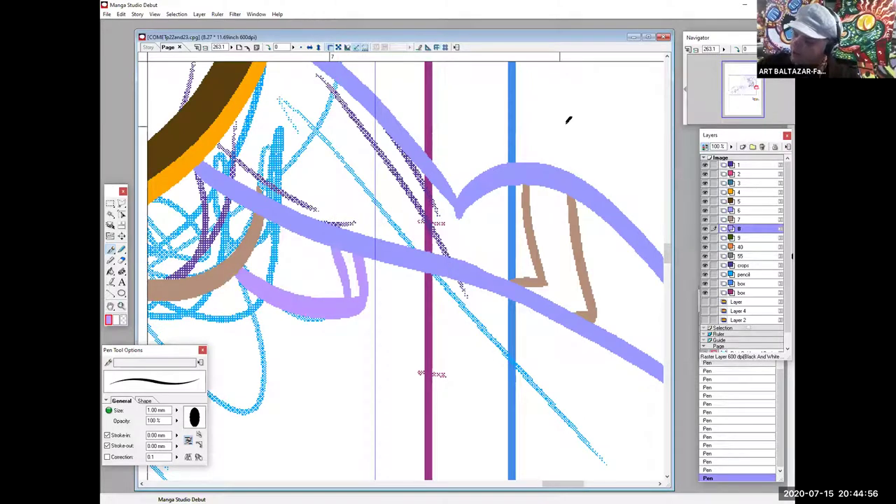
Select the brown curve on layer 7 with the Magic Wand and move it slightly up toward the orange hem
key(ctrl+alt+0)
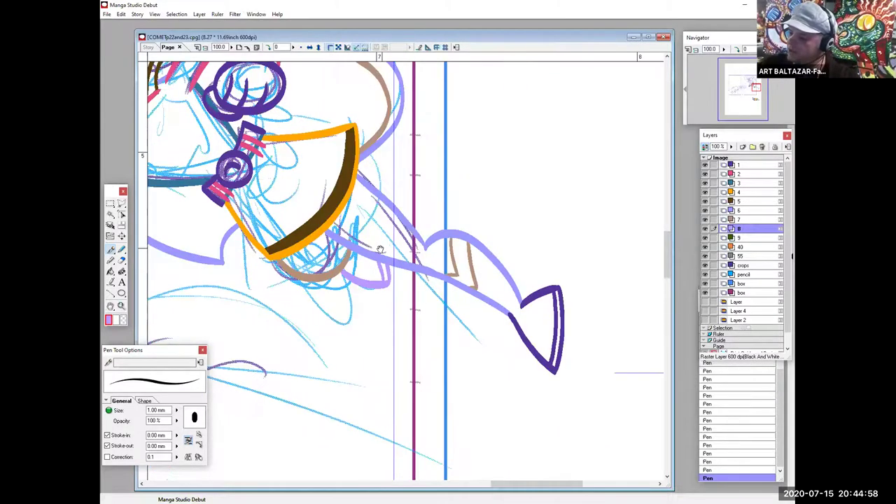
drag(382, 247, 450, 305)
click(122, 307)
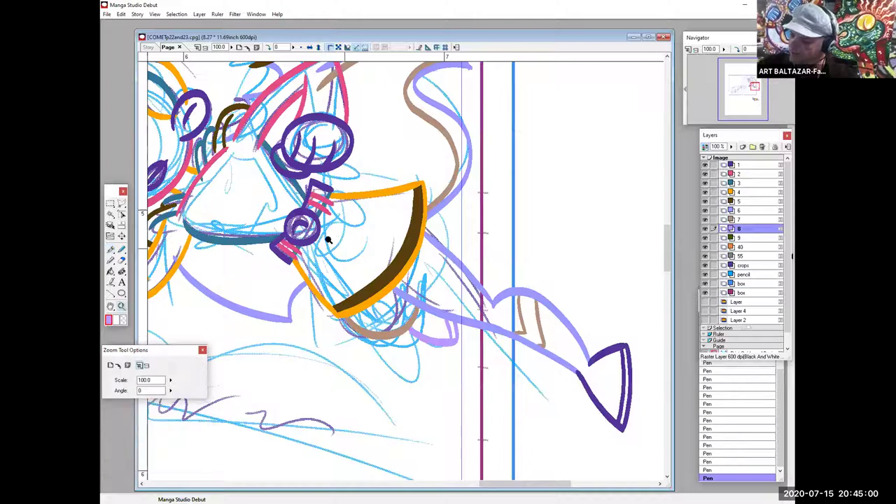
drag(320, 234, 492, 364)
drag(532, 385, 470, 322)
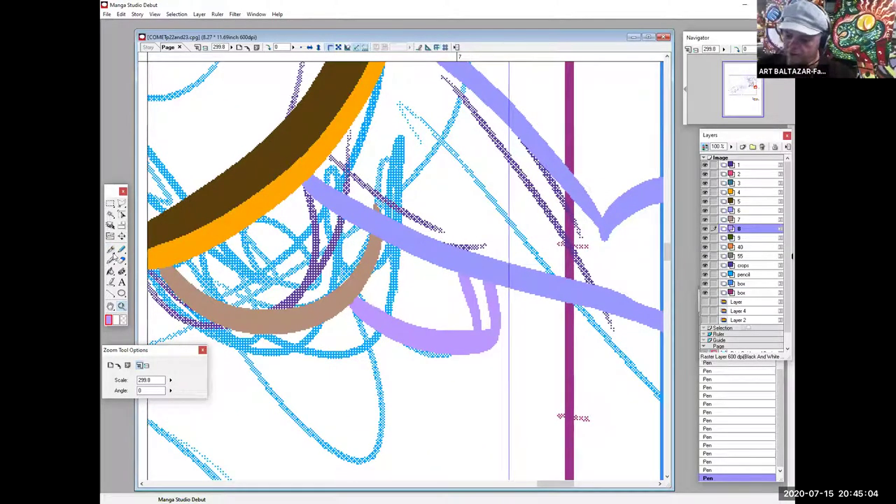
drag(429, 233, 475, 228)
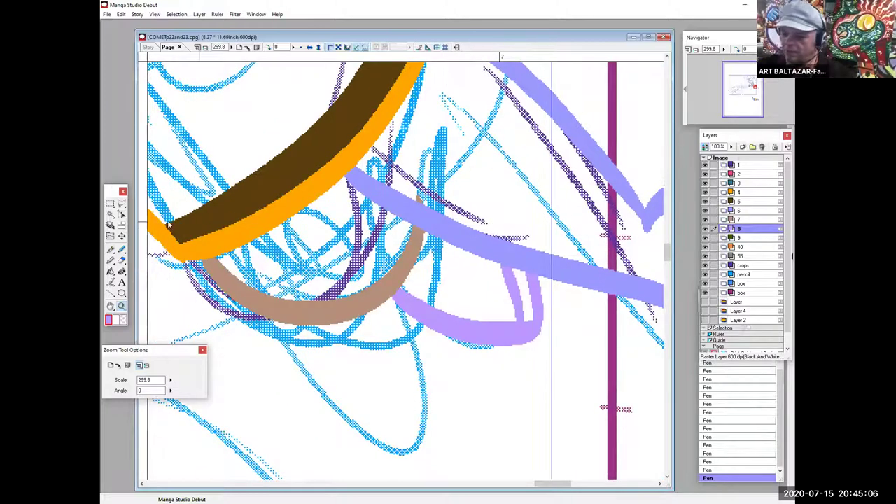
click(109, 216)
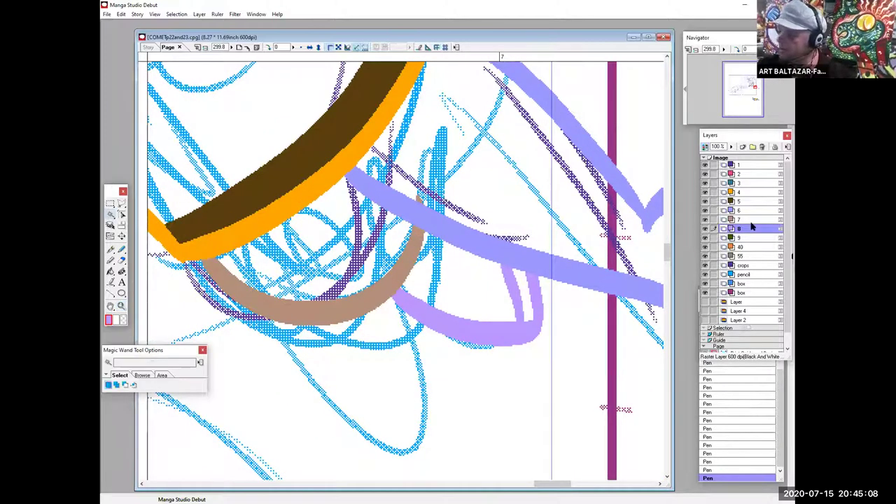
ctrl+shift+click(414, 253)
click(414, 253)
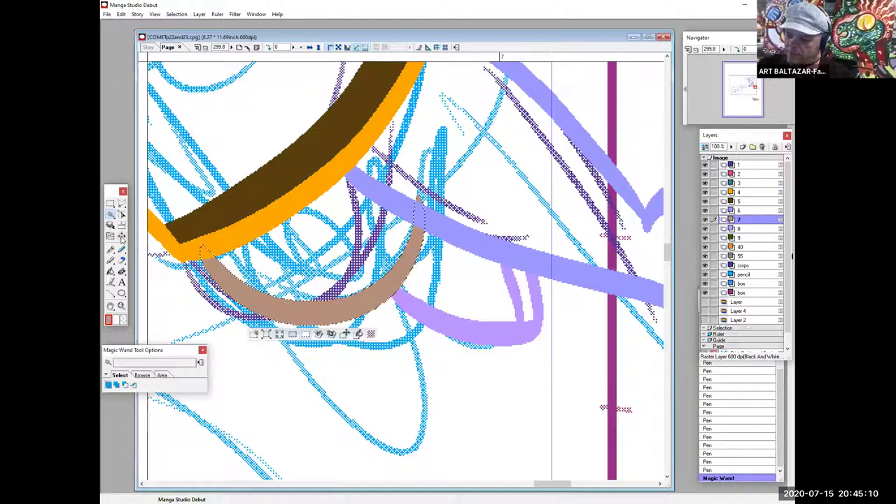
click(121, 236)
drag(451, 259, 448, 250)
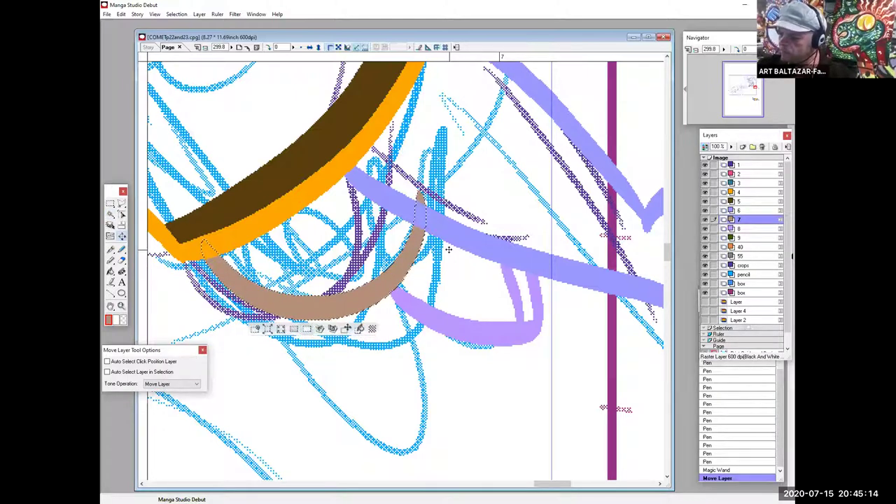
Select the light purple shape on layer 8 with the Magic Wand, try clearing it, and undo the clearing
click(739, 228)
key(w)
click(463, 329)
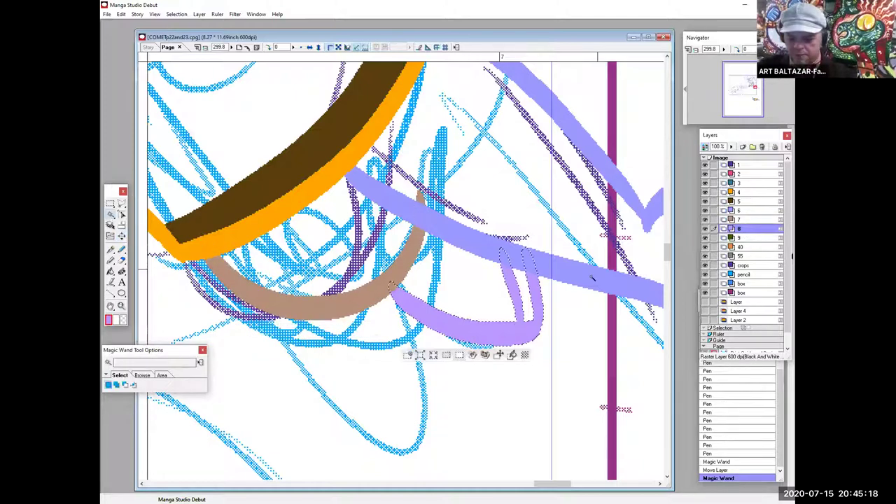
key(Delete)
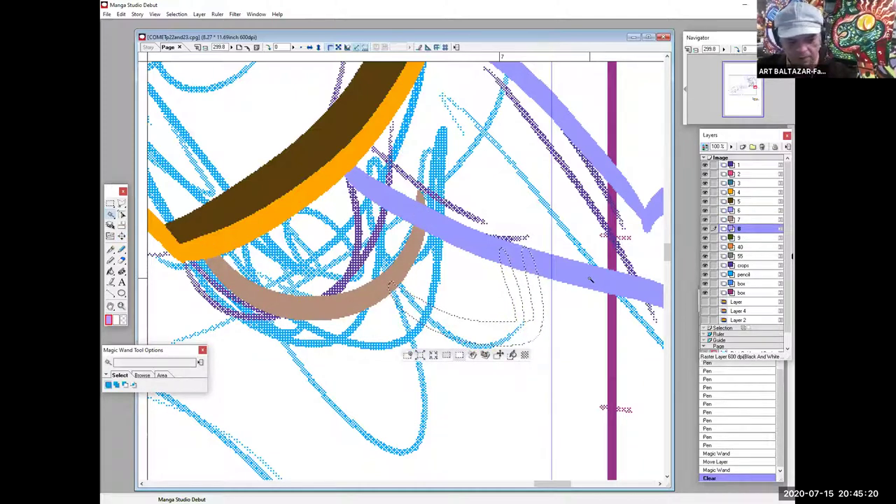
key(ctrl+z)
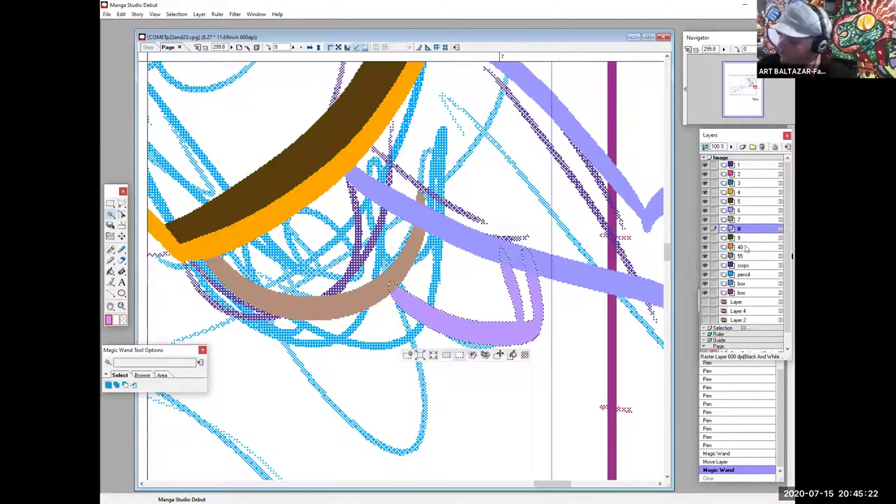
Select the brown curve beneath the orange hem on layer 7 with the Magic Wand, delete it and clear the selection
key(p)
click(751, 221)
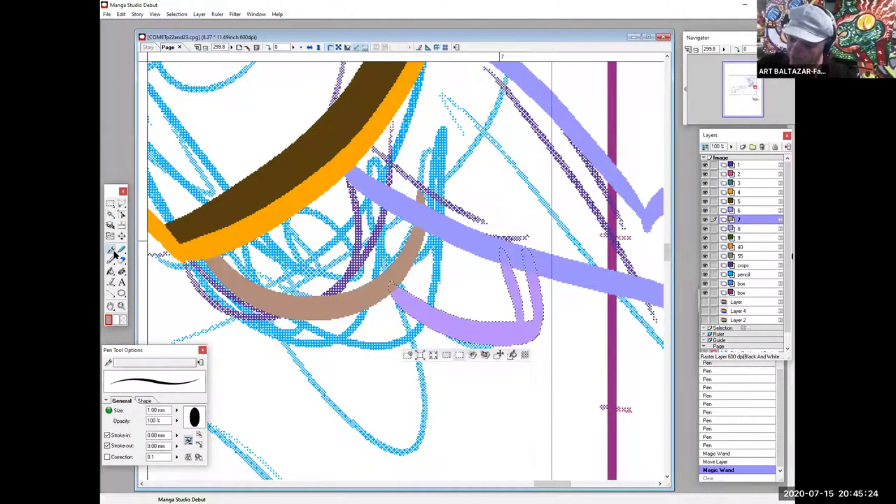
click(110, 214)
click(390, 284)
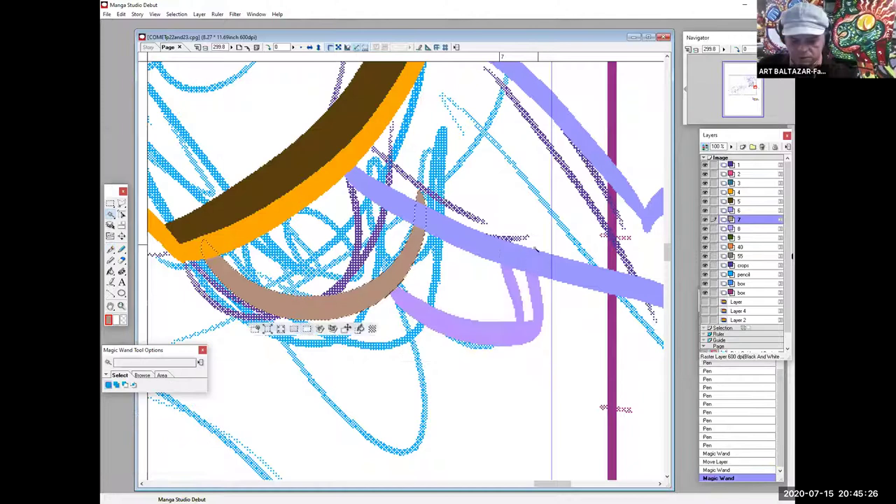
key(Delete)
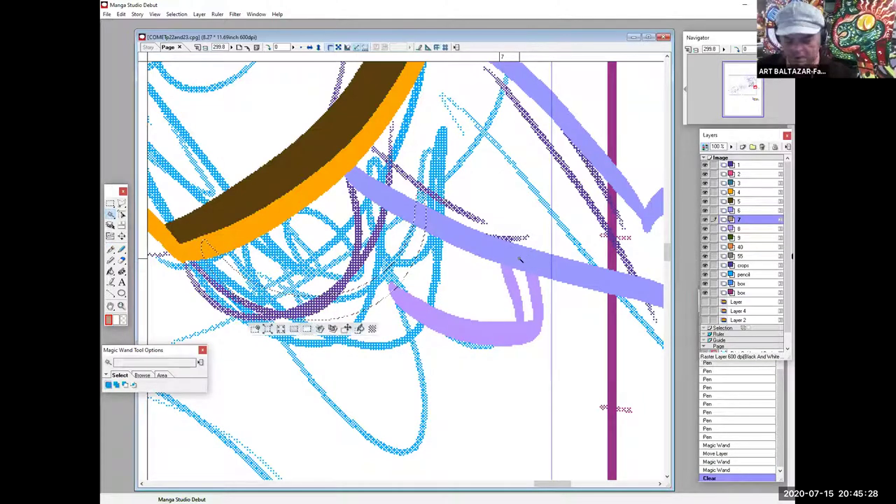
key(ctrl+d)
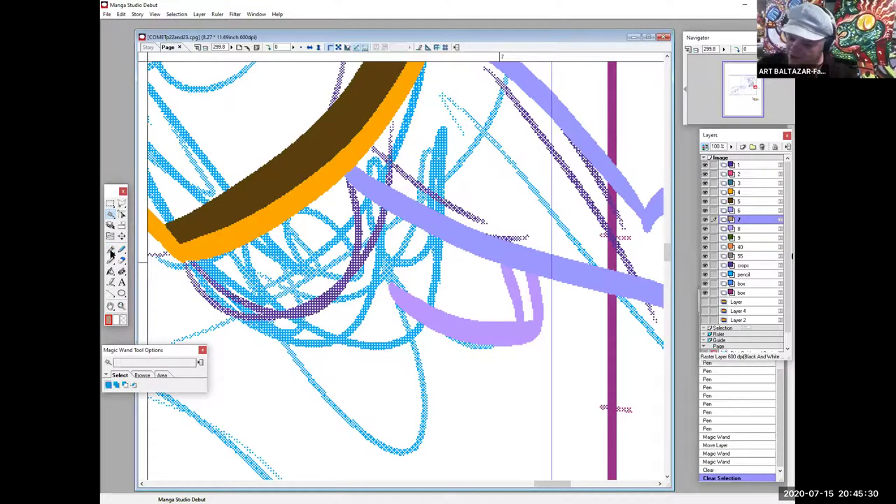
Redraw the brown curve on layer 7 as a tighter arc from the orange hem to the lower lavender leg line
key(p)
mouse_move(216, 246)
mouse_down()
mouse_move(367, 300)
mouse_move(405, 189)
mouse_up()
key(ctrl+z)
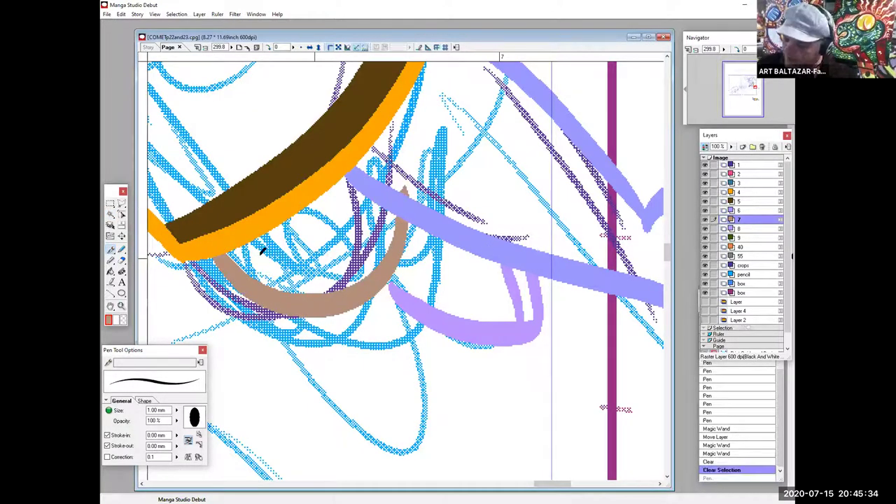
mouse_move(218, 255)
mouse_down()
mouse_move(276, 290)
mouse_move(384, 203)
mouse_move(377, 170)
mouse_up()
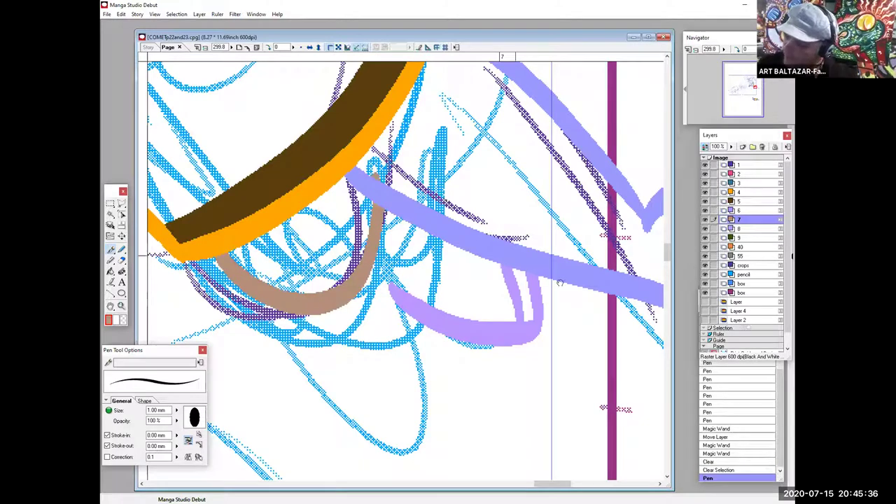
Select the light purple shape on layer 8 with the Magic Wand and move it against the redrawn brown curve
scroll(402, 266, right, 3)
click(746, 231)
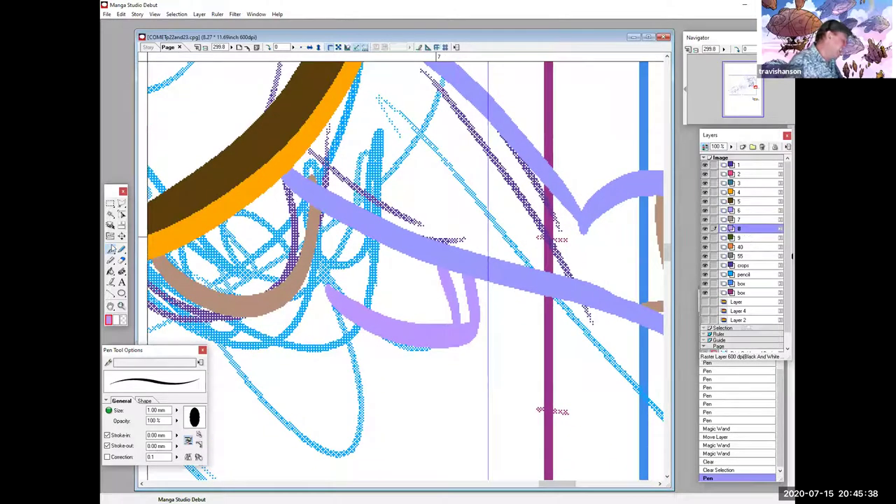
click(110, 215)
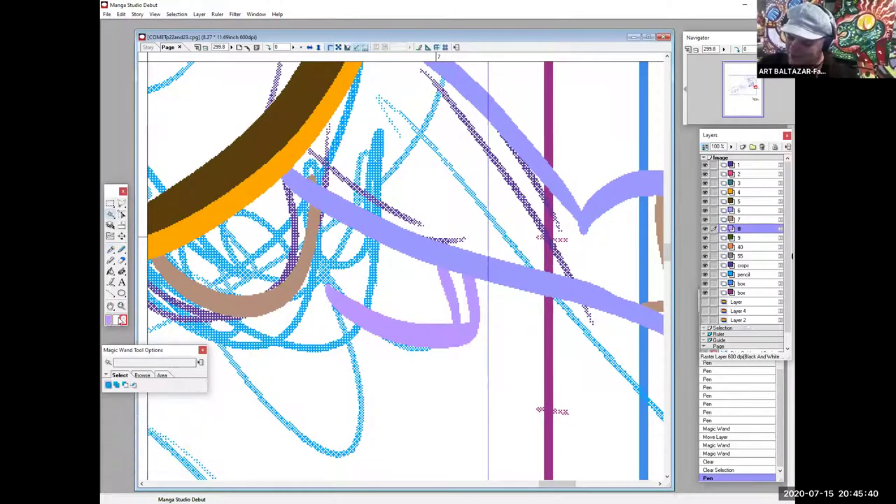
click(396, 329)
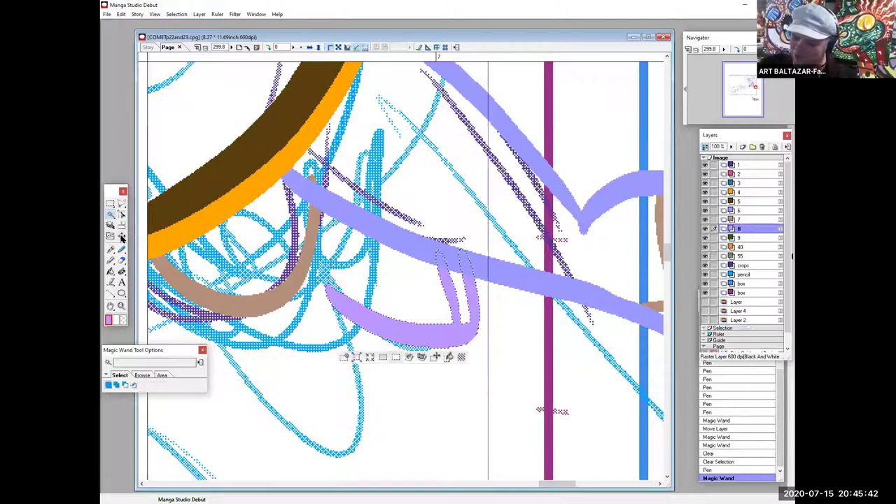
click(121, 237)
drag(521, 336, 488, 330)
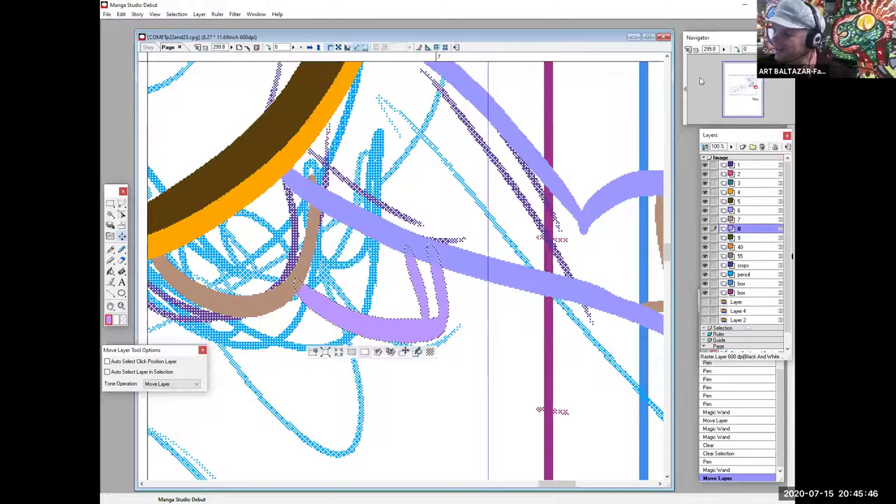
Clear the leftover selection and ink a thick brown band on layer 7 along the inside of the lavender cape edge below the torso
click(696, 50)
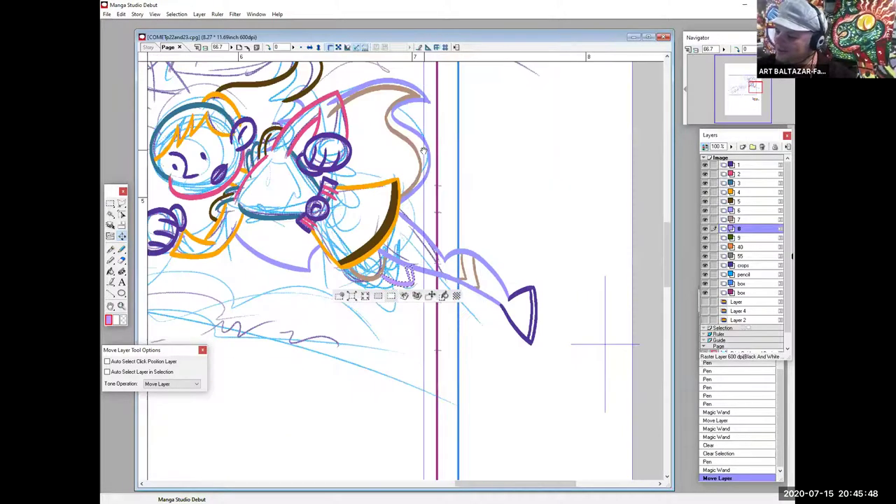
drag(466, 163, 485, 223)
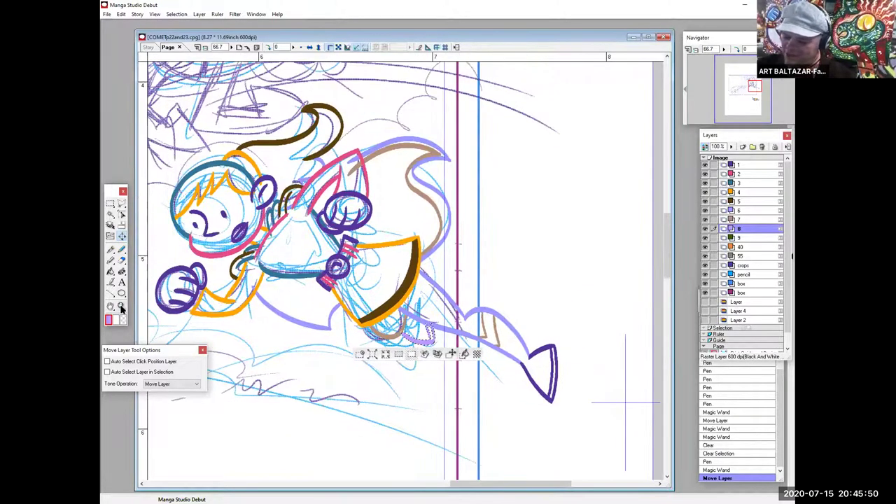
key(slash)
drag(220, 249, 382, 344)
drag(472, 273, 375, 262)
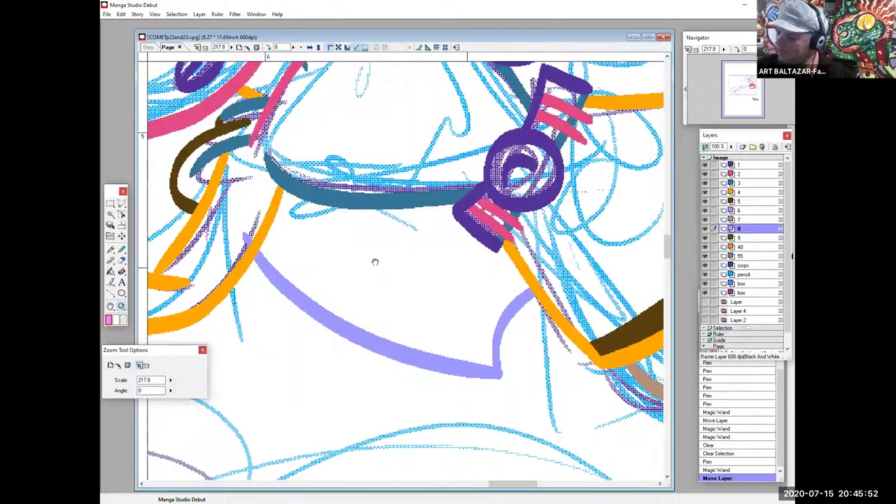
click(753, 221)
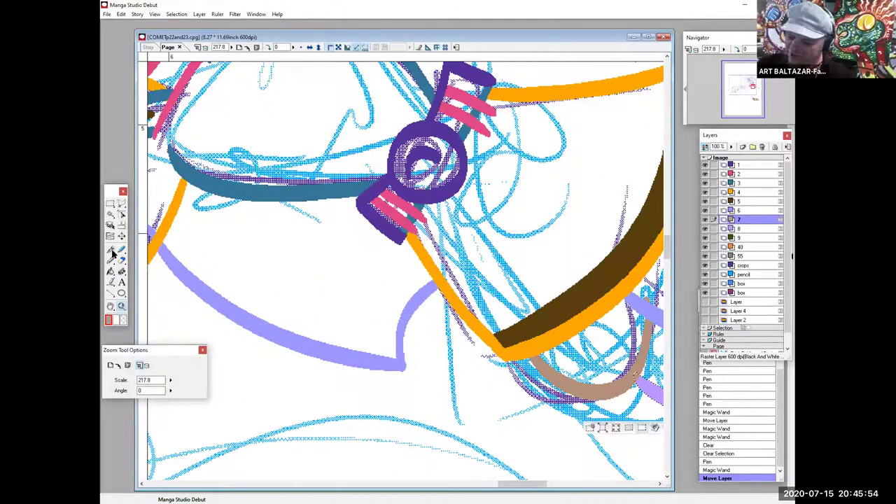
key(p)
drag(383, 347, 326, 341)
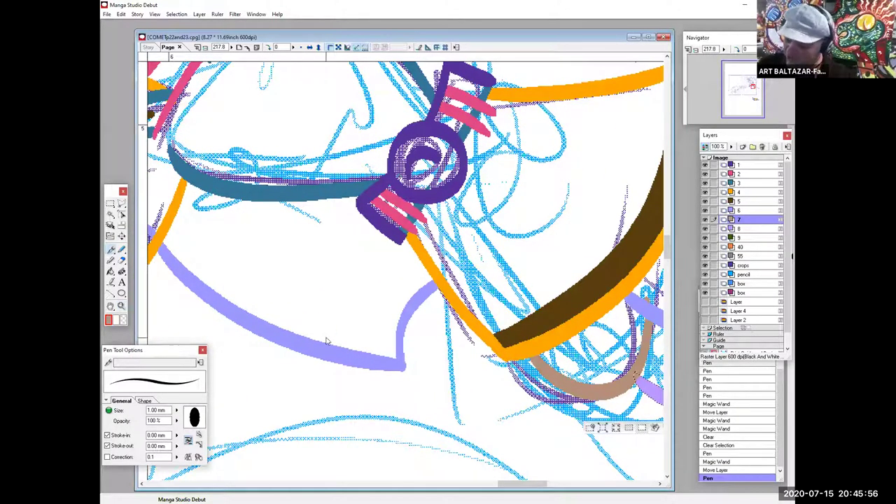
click(383, 298)
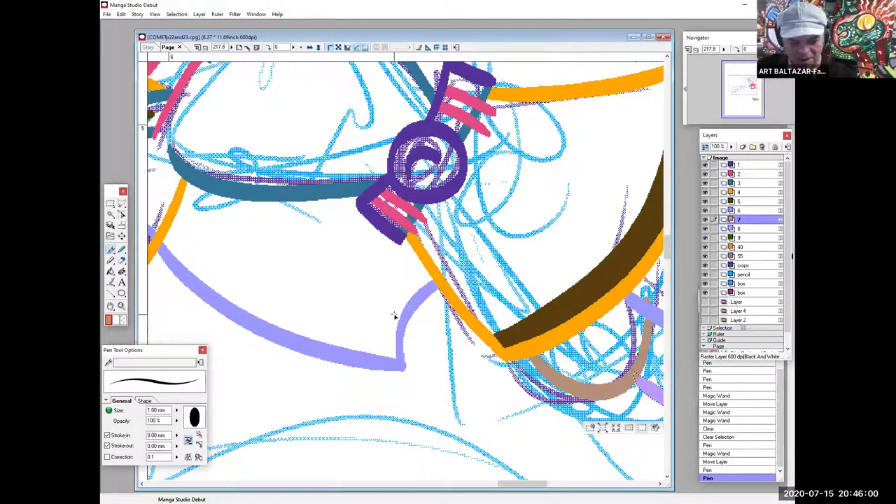
key(ctrl+d)
mouse_move(378, 349)
mouse_down()
mouse_move(423, 253)
mouse_move(440, 250)
mouse_up()
mouse_move(435, 367)
mouse_down()
mouse_move(466, 399)
mouse_move(402, 381)
mouse_move(231, 258)
mouse_up()
mouse_move(470, 397)
mouse_down()
mouse_move(474, 359)
mouse_move(474, 399)
mouse_move(486, 360)
mouse_move(485, 370)
mouse_move(517, 329)
mouse_move(490, 346)
mouse_move(498, 335)
mouse_move(473, 385)
mouse_move(477, 416)
mouse_move(469, 419)
mouse_move(303, 356)
mouse_move(274, 333)
mouse_move(236, 285)
mouse_up()
drag(286, 334, 301, 341)
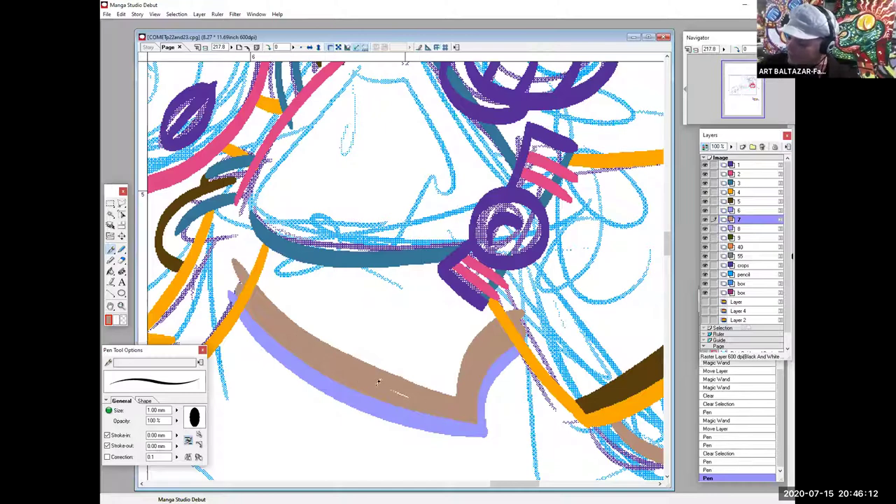
Trim the rounded end of the lavender cape tip on layer 6 to a sharp point, using the pen with transparent colour
drag(510, 350, 250, 437)
drag(574, 296, 392, 406)
mouse_move(447, 236)
mouse_down()
mouse_move(462, 320)
mouse_move(480, 353)
mouse_up()
drag(467, 248, 557, 265)
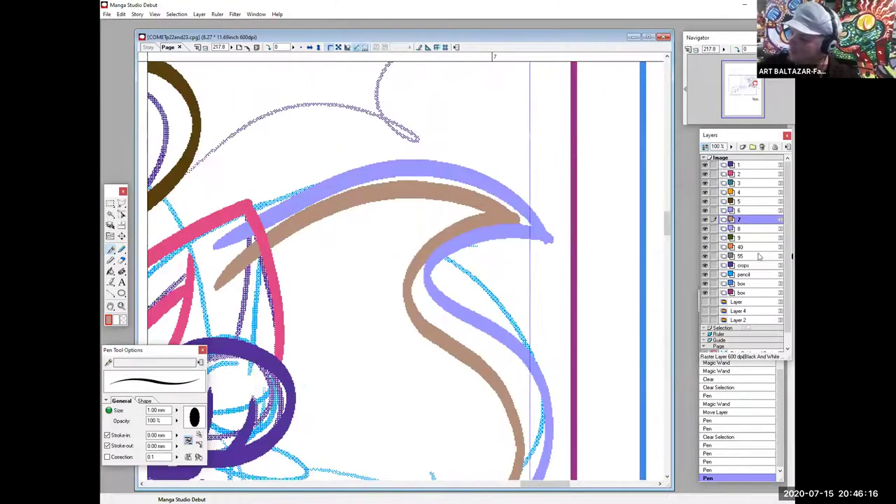
click(754, 210)
click(124, 322)
mouse_move(527, 245)
mouse_down()
mouse_move(558, 248)
mouse_move(558, 221)
mouse_move(549, 218)
mouse_move(556, 242)
mouse_move(568, 224)
mouse_up()
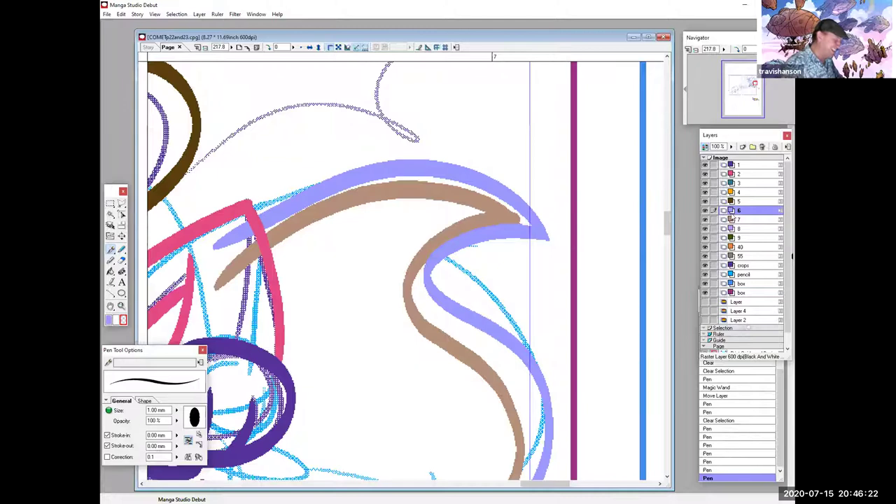
Fill the gap between the brown and lavender lines along the cape's upper edge and inner bend with brown on layer 7
click(752, 221)
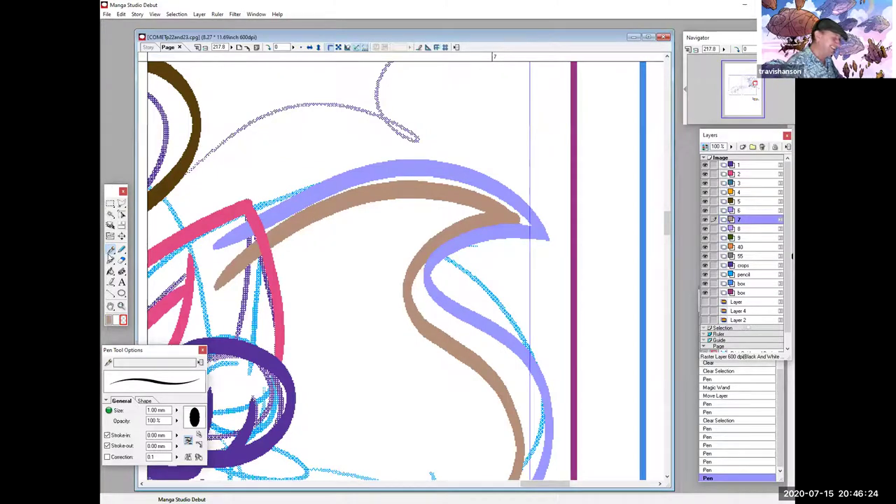
click(109, 319)
drag(490, 190, 448, 182)
mouse_move(445, 183)
mouse_down()
mouse_move(337, 199)
mouse_move(257, 238)
mouse_up()
mouse_move(488, 230)
mouse_down()
mouse_move(399, 177)
mouse_move(337, 215)
mouse_move(332, 231)
mouse_move(363, 273)
mouse_move(406, 300)
mouse_move(414, 291)
mouse_up()
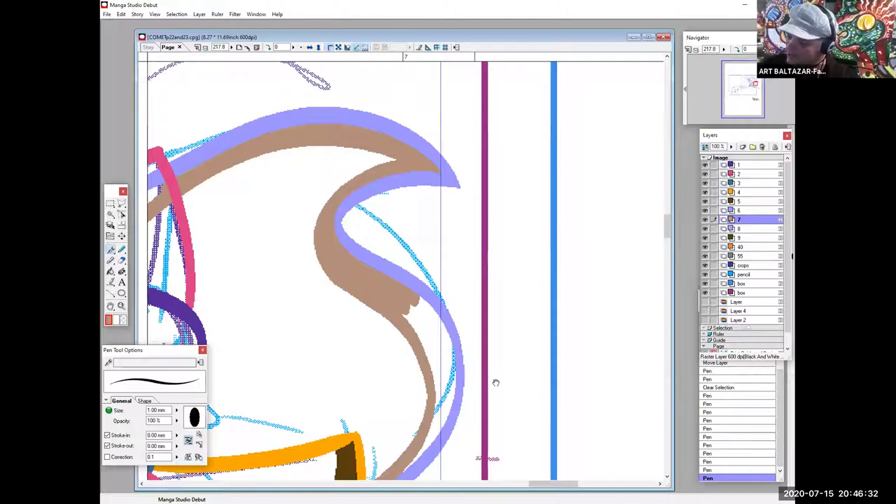
Fill the remaining gap between the brown and lavender lines down the cape's outer curve toward the orange skirt on layer 7
drag(467, 370, 423, 258)
drag(393, 303, 361, 356)
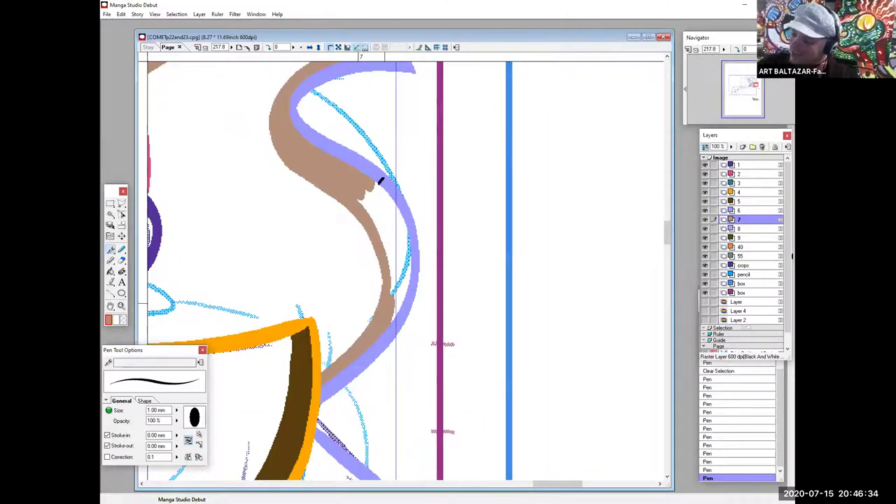
mouse_move(376, 183)
mouse_down()
mouse_move(401, 216)
mouse_move(407, 255)
mouse_move(406, 301)
mouse_move(392, 323)
mouse_up()
mouse_move(359, 191)
mouse_down()
mouse_move(406, 280)
mouse_move(373, 189)
mouse_move(402, 253)
mouse_up()
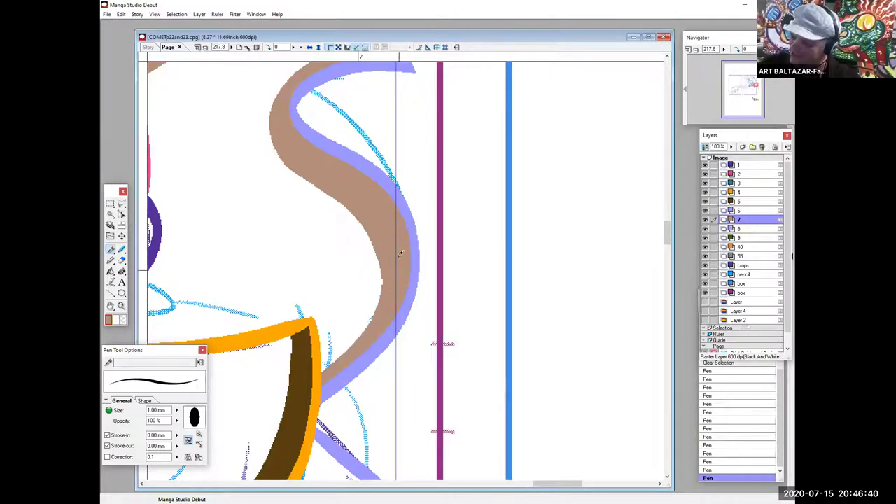
Fill the insides of the two dark brown curved folds at the neck and shoulder with brown on layer 7
mouse_move(353, 173)
mouse_down()
mouse_move(404, 269)
mouse_move(448, 313)
mouse_up()
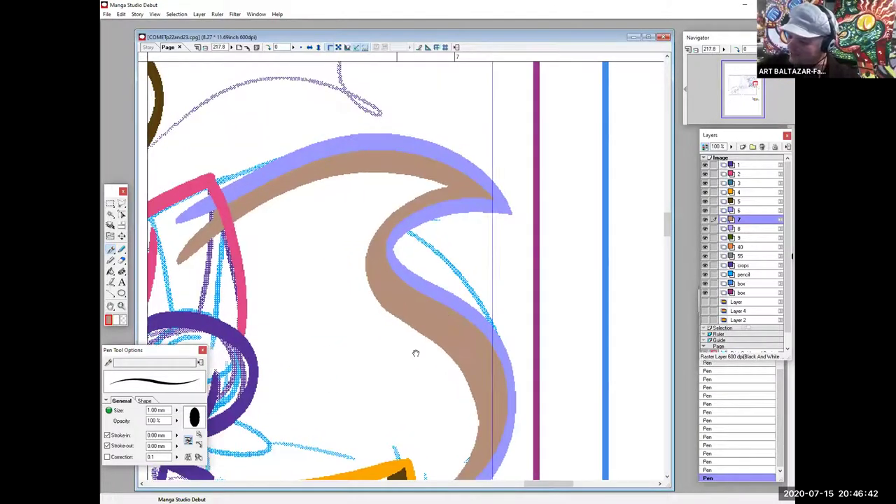
drag(415, 353, 566, 253)
drag(353, 322, 423, 262)
drag(456, 337, 613, 316)
drag(380, 316, 350, 372)
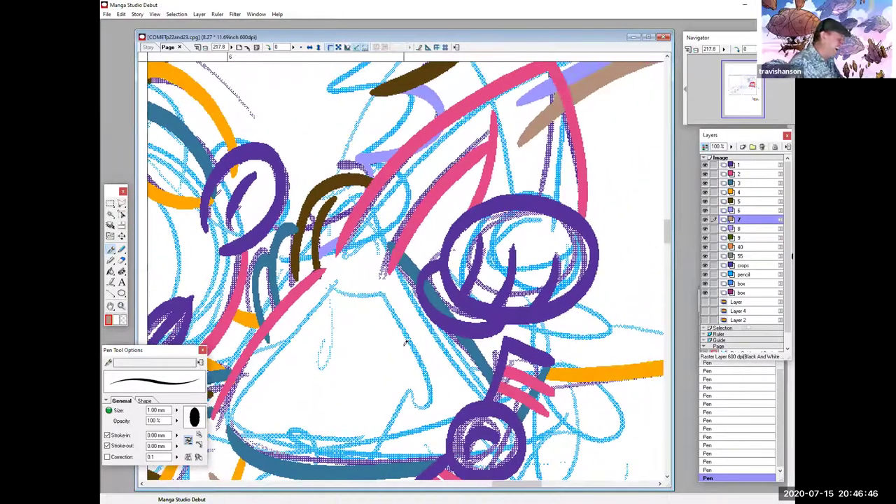
mouse_move(308, 253)
mouse_down()
mouse_move(304, 235)
mouse_move(305, 280)
mouse_move(332, 200)
mouse_move(326, 204)
mouse_move(364, 186)
mouse_move(311, 224)
mouse_move(308, 242)
mouse_up()
mouse_move(355, 305)
mouse_down()
mouse_move(420, 216)
mouse_move(464, 176)
mouse_up()
drag(387, 253, 471, 153)
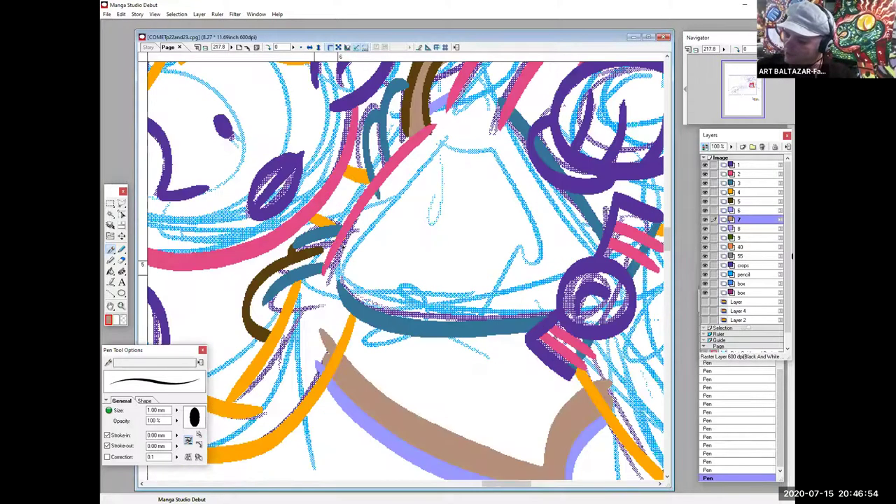
mouse_move(273, 277)
mouse_down()
mouse_move(326, 252)
mouse_move(260, 302)
mouse_move(258, 293)
mouse_move(265, 290)
mouse_move(265, 308)
mouse_move(288, 319)
mouse_up()
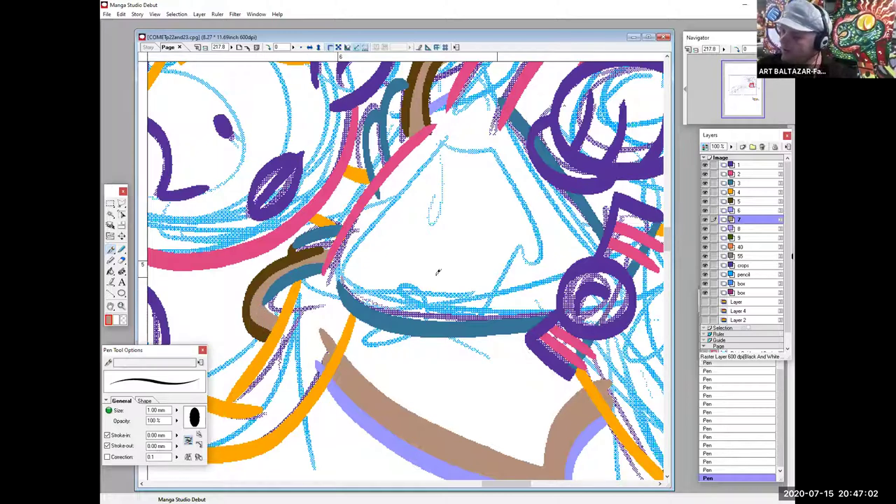
Ink a curved purple eyebrow on layer 1 above the flying character's eye, reaching up into the orange hair
drag(546, 293, 660, 464)
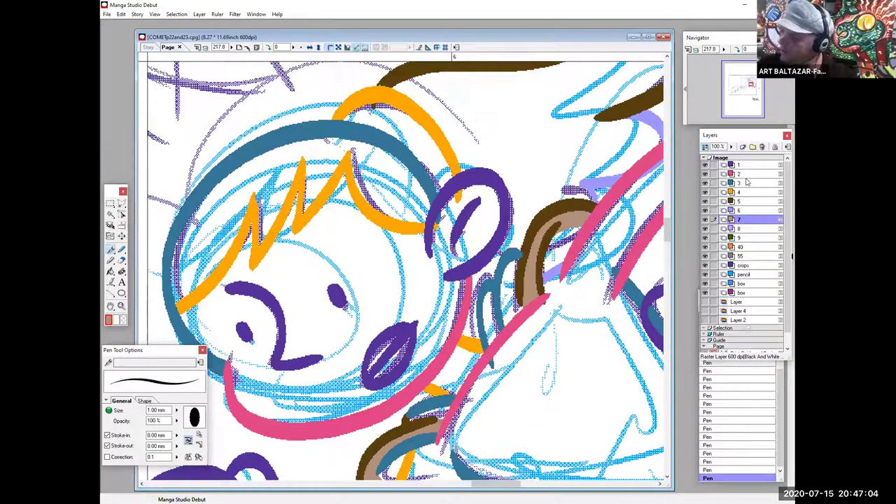
ctrl+shift+click(296, 252)
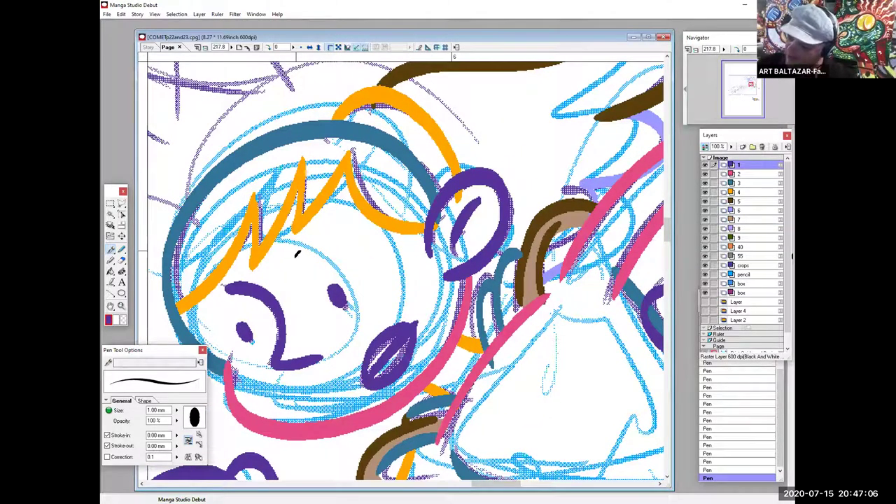
drag(296, 253, 351, 185)
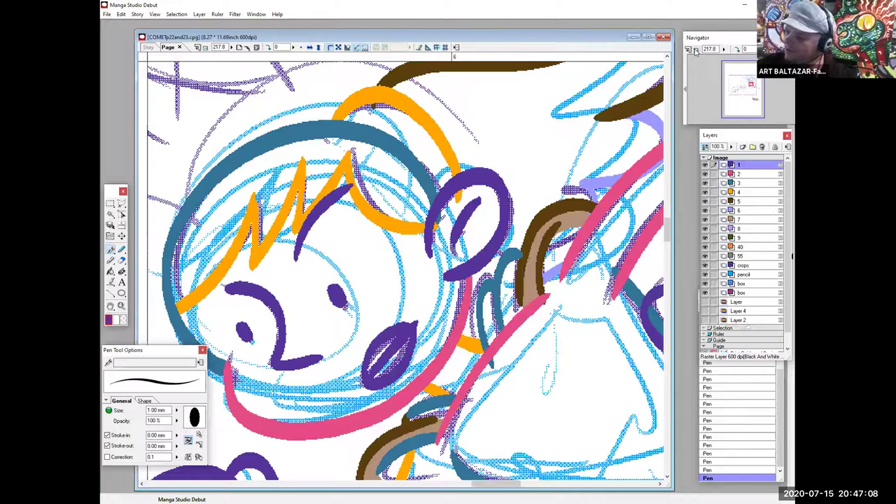
Ink a curved purple line with a small hooked end on layer 1 beside the upper character's forelock, above the eyes
click(695, 51)
drag(435, 164, 312, 113)
drag(452, 236, 514, 434)
click(121, 306)
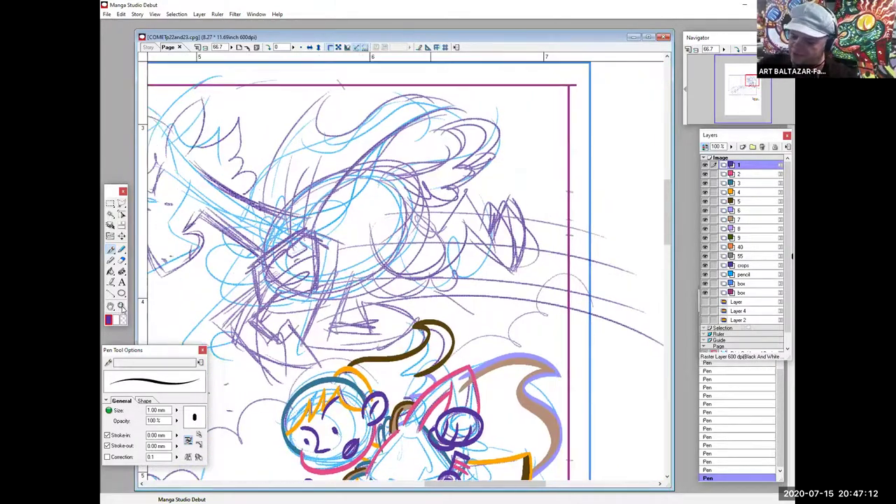
drag(173, 176, 394, 353)
drag(446, 303, 355, 284)
drag(189, 177, 395, 418)
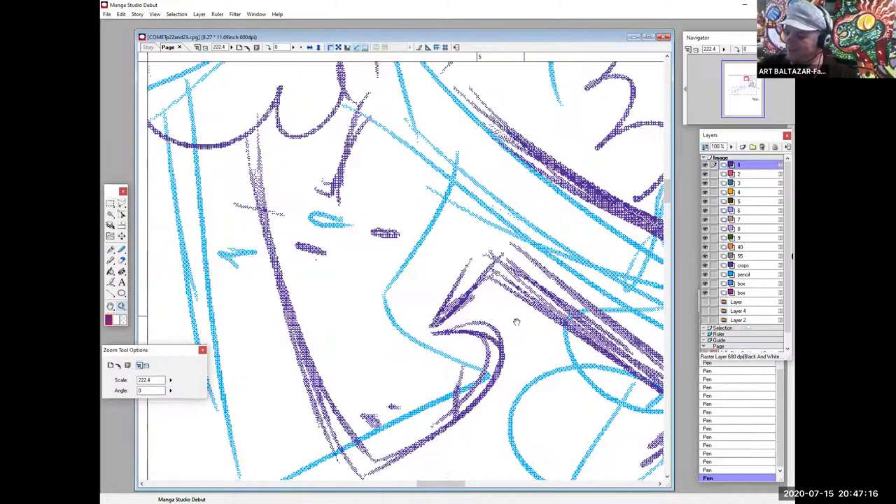
drag(516, 322, 465, 350)
key(p)
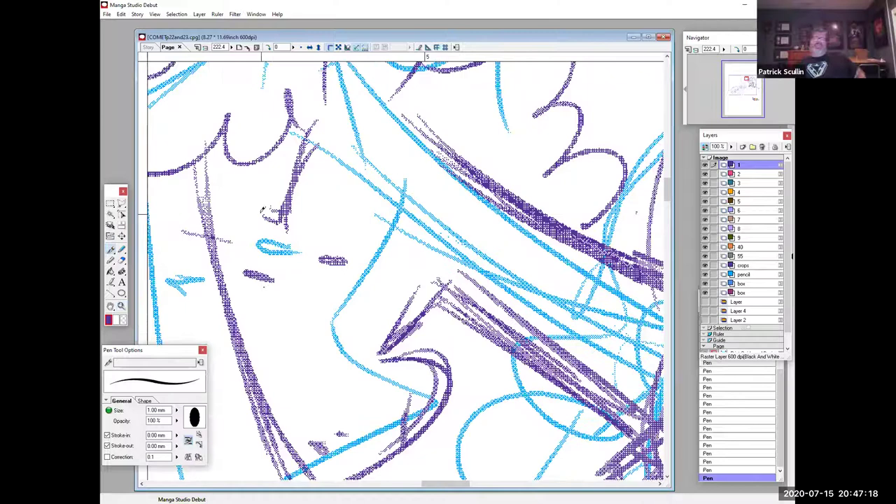
drag(260, 215, 363, 104)
Ink the upper character's long pointed ear in purple on layer 1, above the hooked line
drag(457, 363, 441, 329)
mouse_move(462, 295)
mouse_down()
mouse_move(473, 316)
mouse_move(470, 463)
mouse_up()
mouse_move(364, 273)
mouse_down()
mouse_move(511, 88)
mouse_move(490, 189)
mouse_move(430, 283)
mouse_move(491, 249)
mouse_up()
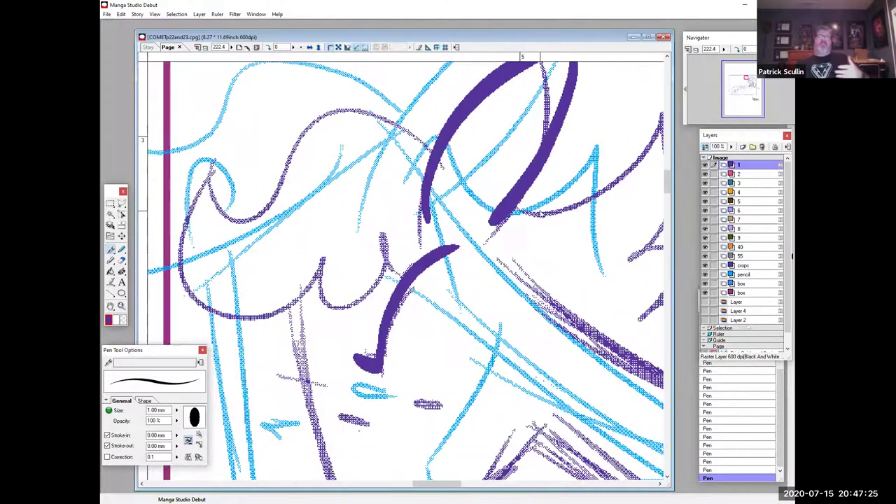
Ink the upper character's wavy, scalloped forelock in pink on layer 2, starting and ending at the purple ear
click(749, 173)
mouse_move(453, 161)
mouse_down()
mouse_move(233, 190)
mouse_move(242, 158)
mouse_move(209, 183)
mouse_move(259, 306)
mouse_move(314, 241)
mouse_move(309, 256)
mouse_move(373, 258)
mouse_move(391, 248)
mouse_move(397, 204)
mouse_move(420, 214)
mouse_up()
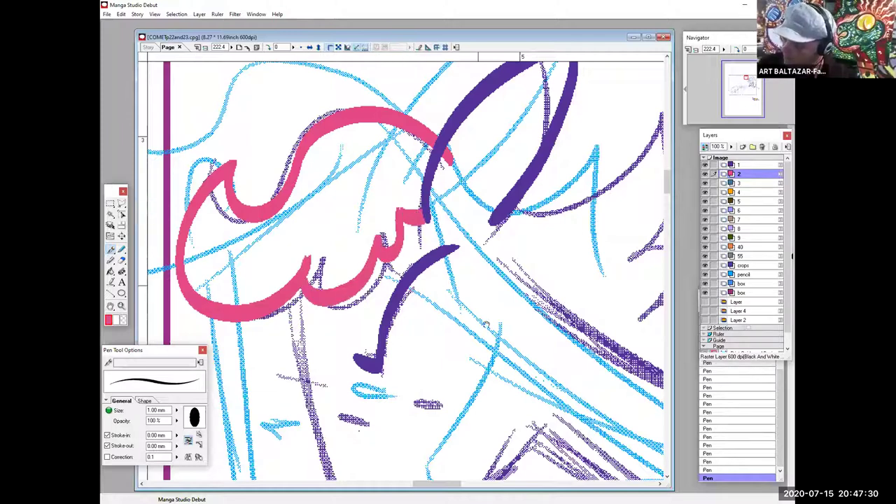
Ink the upper character's face in teal on layer 3, from below the forelock around the chin to the top of the jaw
drag(443, 305, 363, 118)
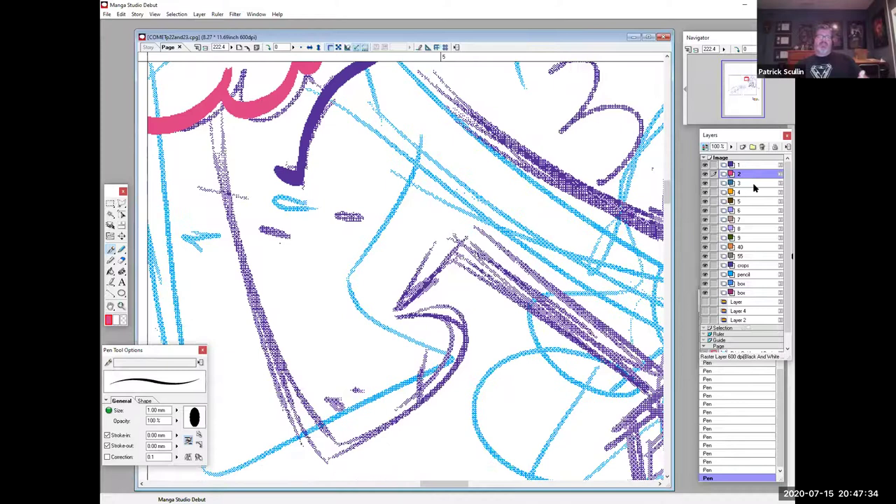
click(754, 184)
mouse_move(212, 97)
mouse_down()
mouse_move(309, 423)
mouse_move(321, 440)
mouse_move(330, 435)
mouse_move(323, 442)
mouse_move(429, 399)
mouse_move(447, 313)
mouse_move(397, 308)
mouse_move(482, 228)
mouse_up()
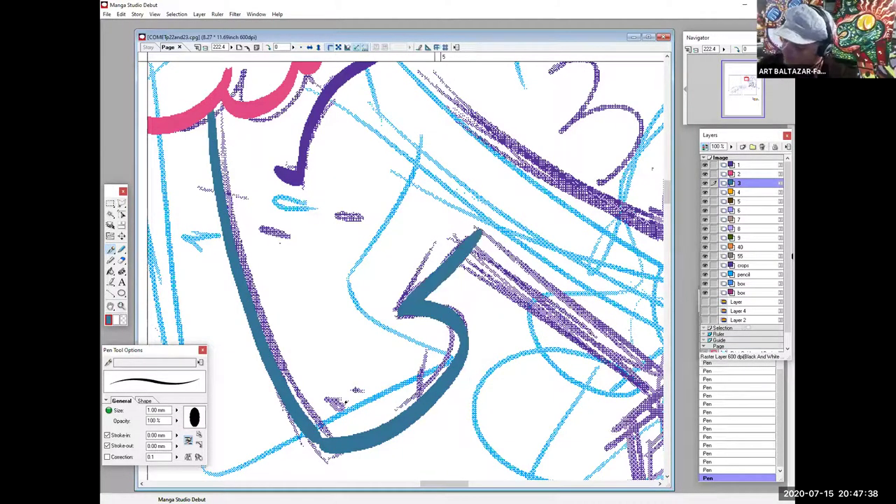
Ink the upper edge of the upper character's neck in teal on layer 3, curving from the ear's base to the shoulder
drag(288, 320, 242, 220)
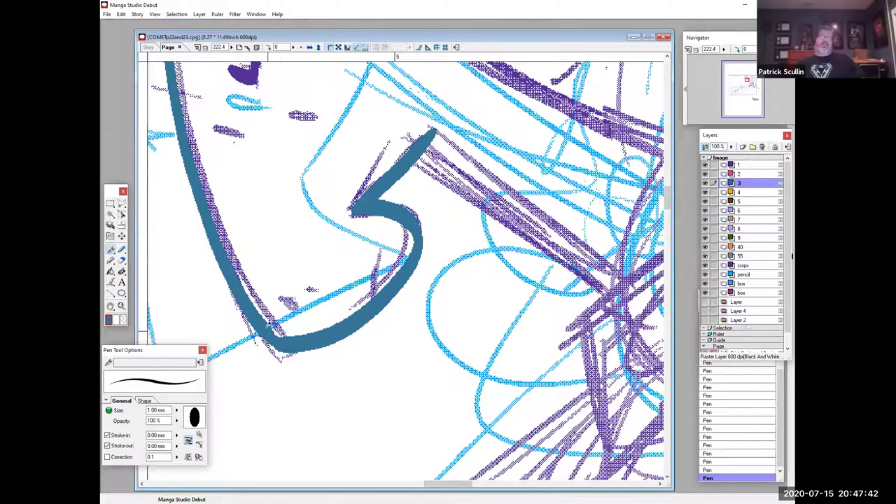
mouse_move(431, 226)
mouse_down()
mouse_move(181, 228)
mouse_move(183, 249)
mouse_move(240, 327)
mouse_up()
mouse_move(418, 169)
mouse_down()
mouse_move(480, 225)
mouse_move(473, 243)
mouse_up()
drag(280, 112, 292, 183)
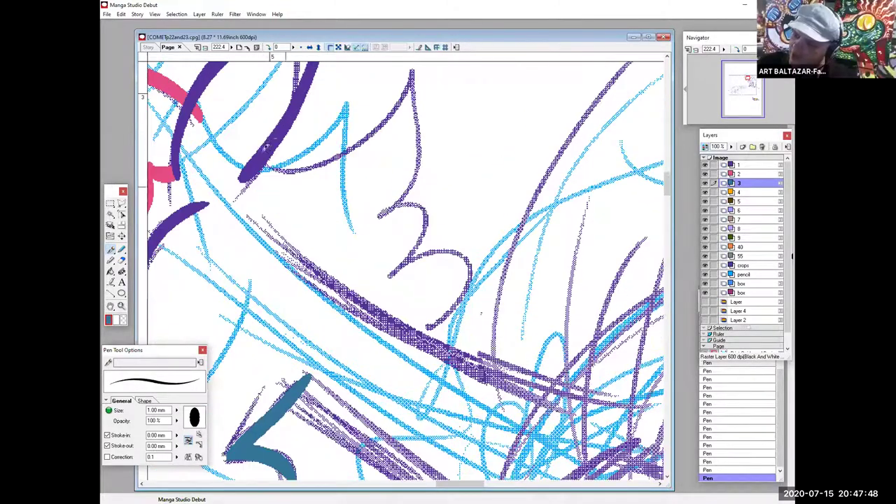
drag(271, 143, 236, 185)
drag(307, 173, 250, 70)
mouse_move(208, 111)
mouse_down()
mouse_move(249, 170)
mouse_move(308, 225)
mouse_move(542, 327)
mouse_up()
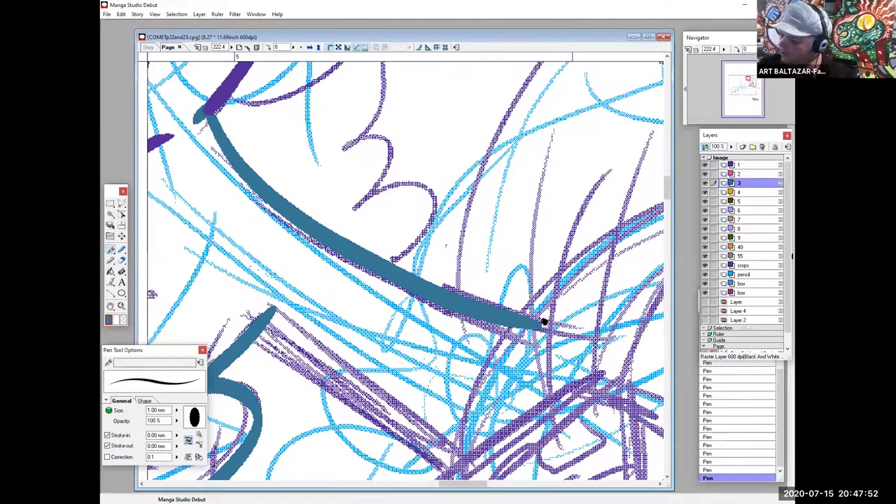
Ink the lower edge of the upper character's neck in teal on layer 3, from the jaw to the sketched chest emblem
drag(501, 386, 494, 334)
drag(529, 397, 495, 301)
drag(550, 348, 596, 293)
mouse_move(258, 133)
mouse_down()
mouse_move(367, 222)
mouse_move(430, 293)
mouse_up()
drag(581, 340, 401, 295)
drag(571, 298, 548, 389)
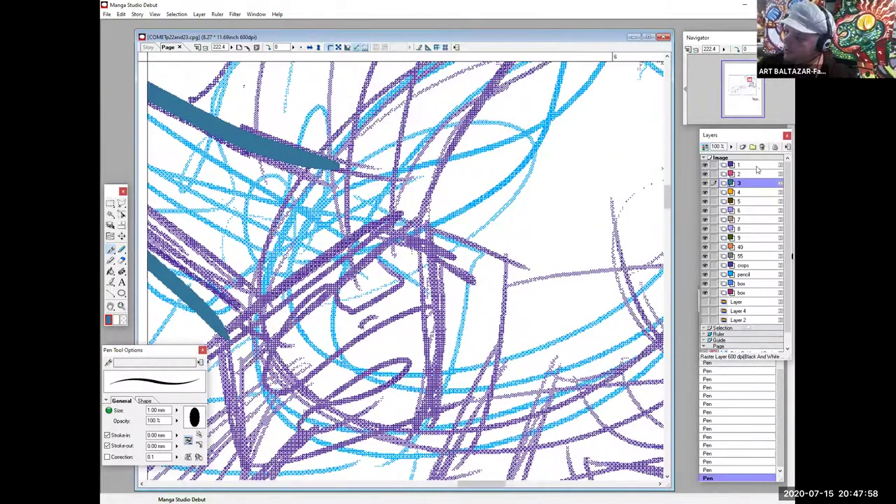
Ink the five-sided chest emblem in purple on layer 1 where the neck ends, redoing its bottom edge a little higher
mouse_move(288, 284)
mouse_down()
mouse_move(471, 151)
mouse_move(577, 203)
mouse_move(534, 331)
mouse_move(496, 390)
mouse_move(299, 307)
mouse_move(326, 393)
mouse_up()
drag(486, 401, 504, 331)
drag(344, 324, 521, 339)
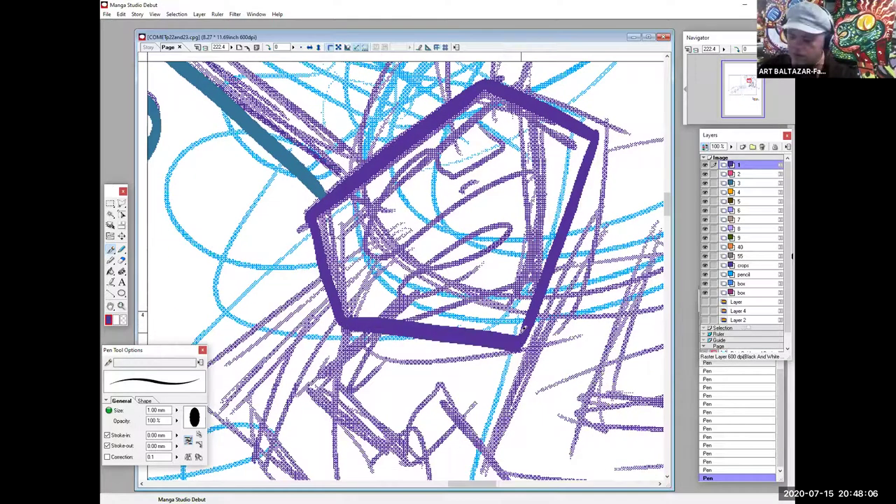
key(ctrl+z)
drag(340, 317, 526, 341)
Switch the drawing colour to transparent and bring the upper character's head and neck into close view
click(123, 320)
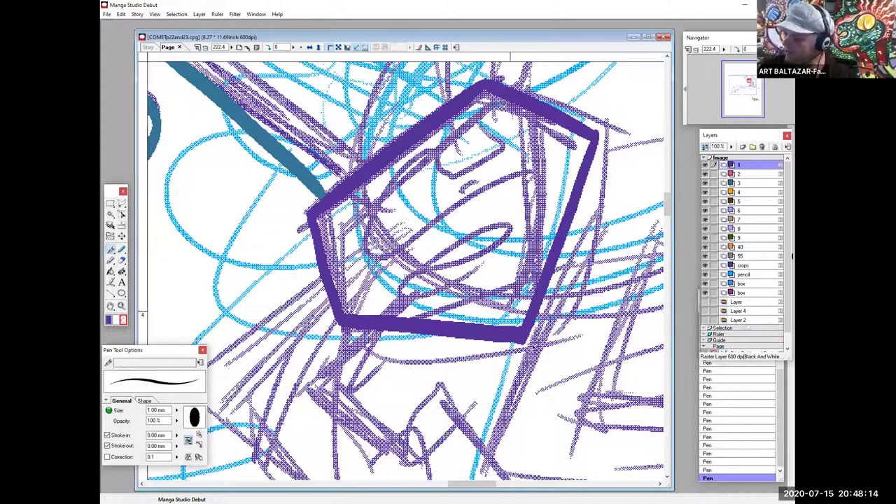
drag(530, 86, 399, 195)
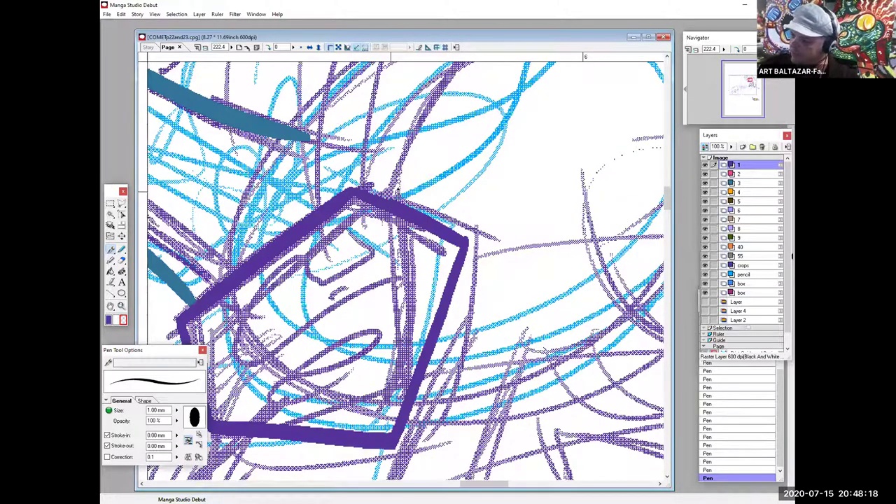
drag(480, 355, 492, 435)
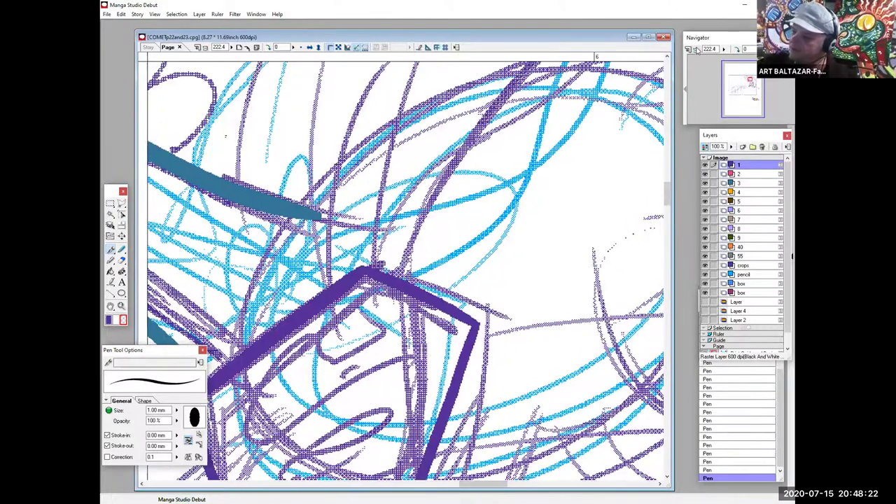
click(696, 49)
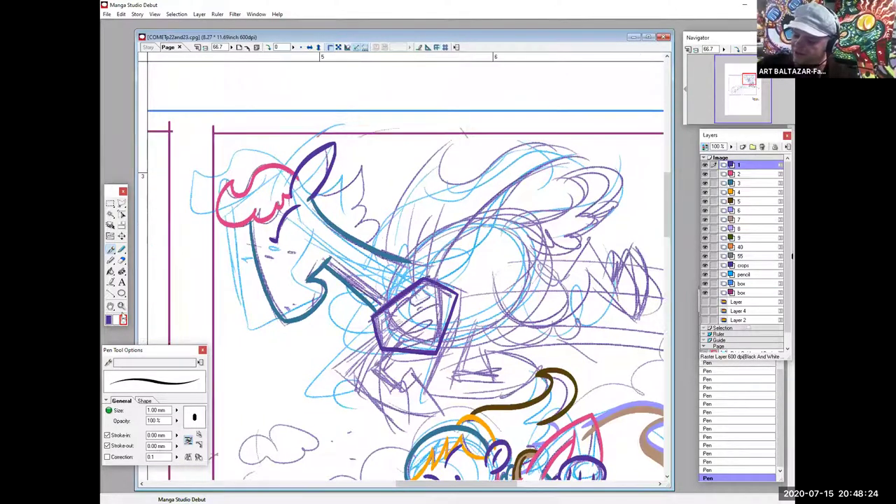
click(121, 306)
click(491, 229)
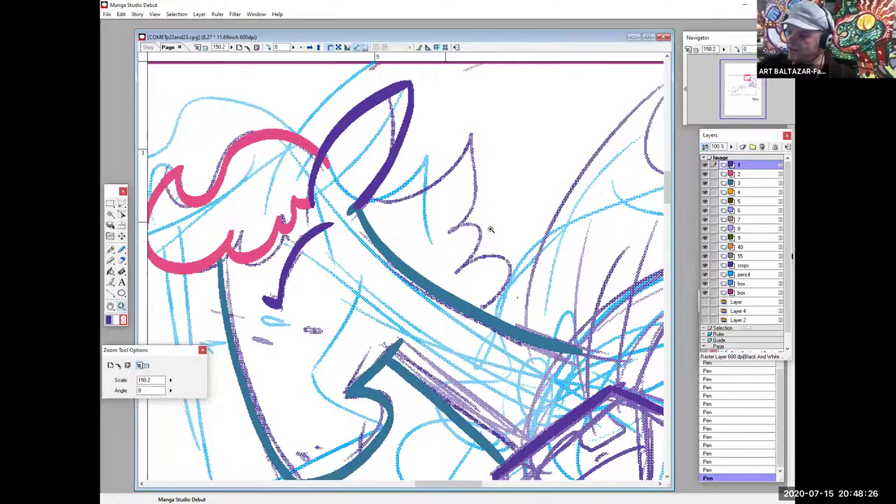
Ink two solid oval eyes over the pencil marks on the horse's face with the Magic Marker on layer 1
click(106, 14)
click(118, 67)
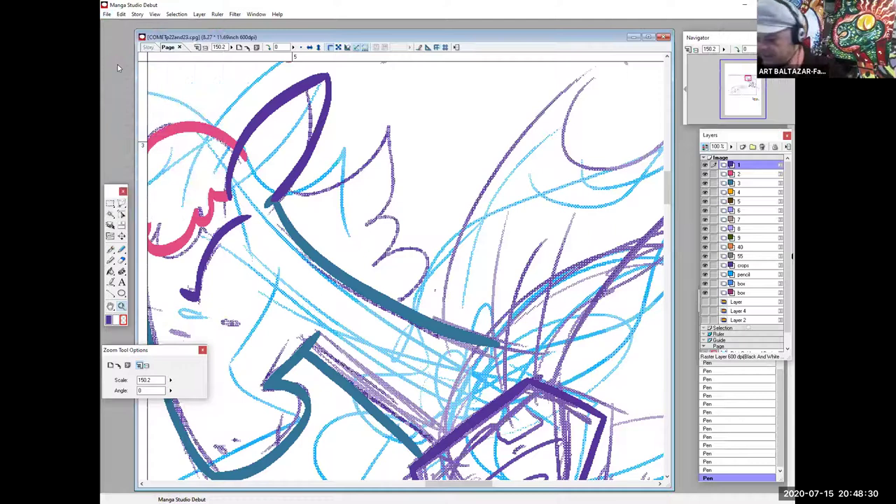
drag(453, 287, 531, 192)
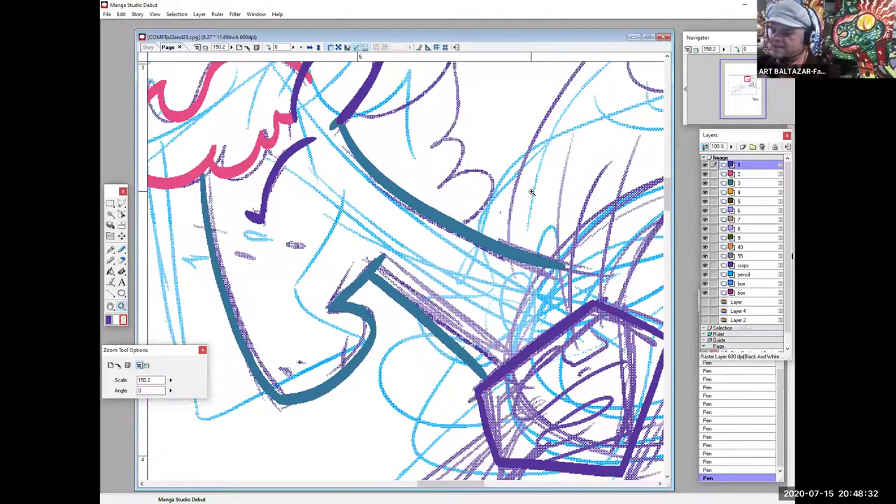
drag(200, 201, 410, 398)
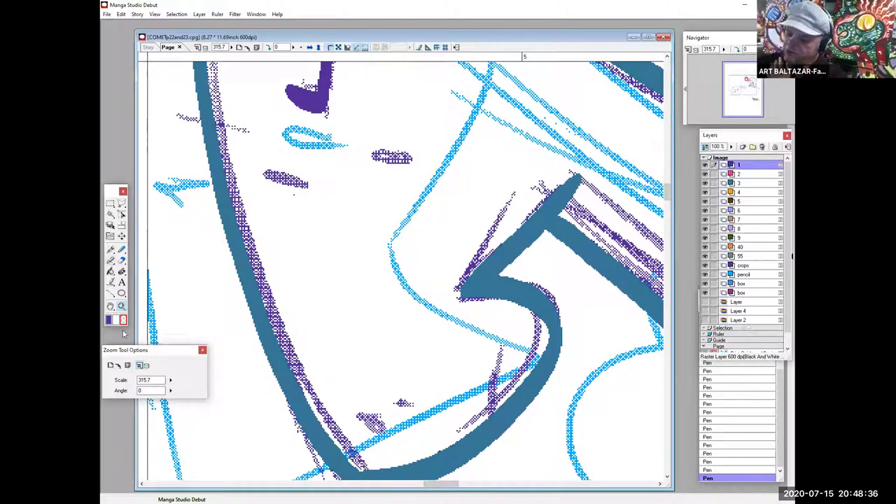
click(110, 260)
click(277, 175)
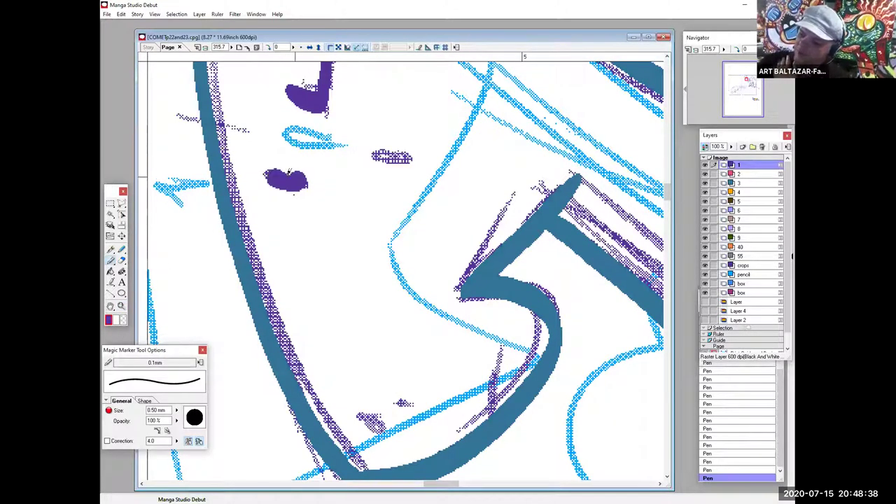
click(389, 148)
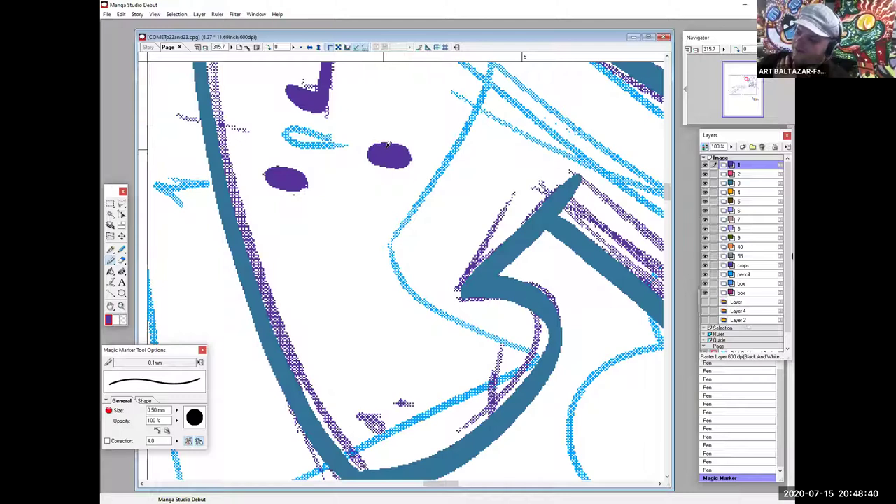
Set the Magic Marker size to 0.30 mm and dot the two nostrils near the end of the horse's muzzle
drag(522, 422, 571, 319)
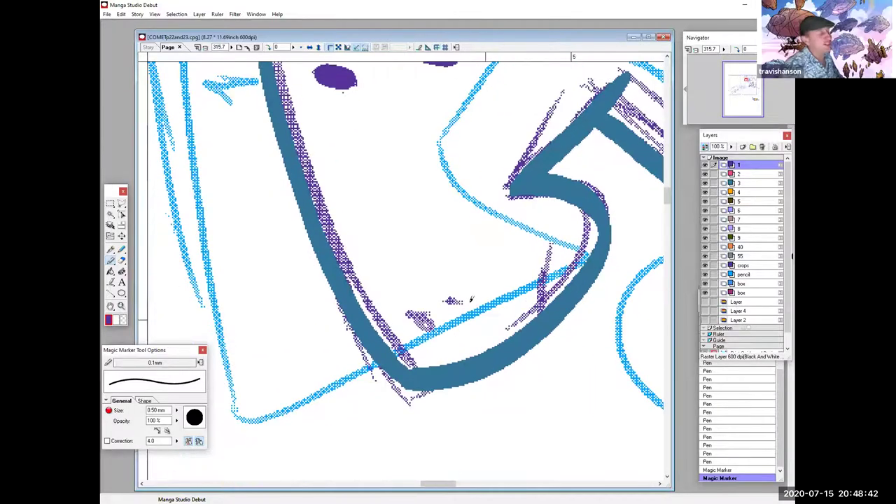
click(453, 300)
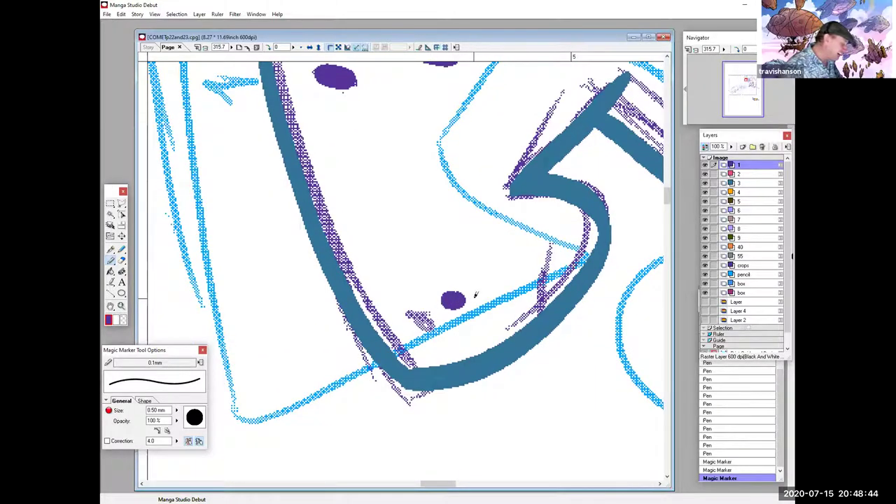
key(ctrl+z)
drag(155, 411, 151, 412)
text(3)
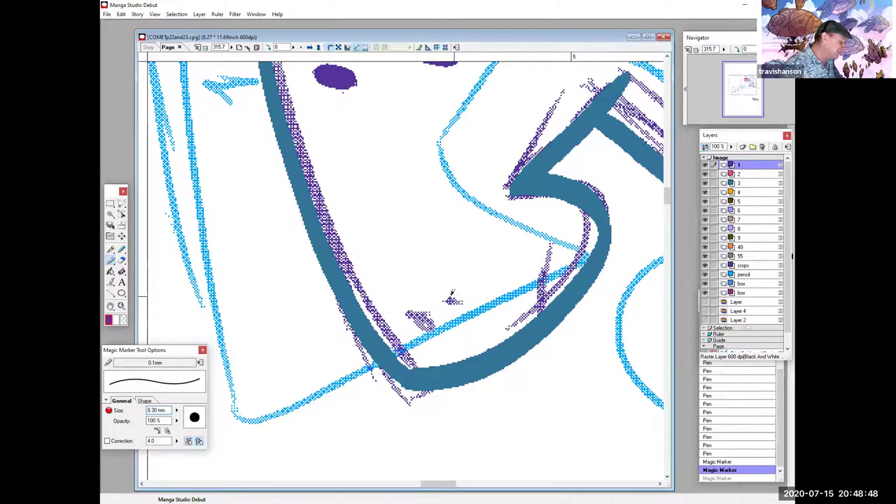
click(454, 299)
mouse_move(422, 317)
mouse_down()
mouse_move(439, 319)
mouse_move(428, 319)
mouse_up()
Ink the short mouth line on the horse's muzzle in orange with the Pen on layer 4
drag(600, 339, 421, 399)
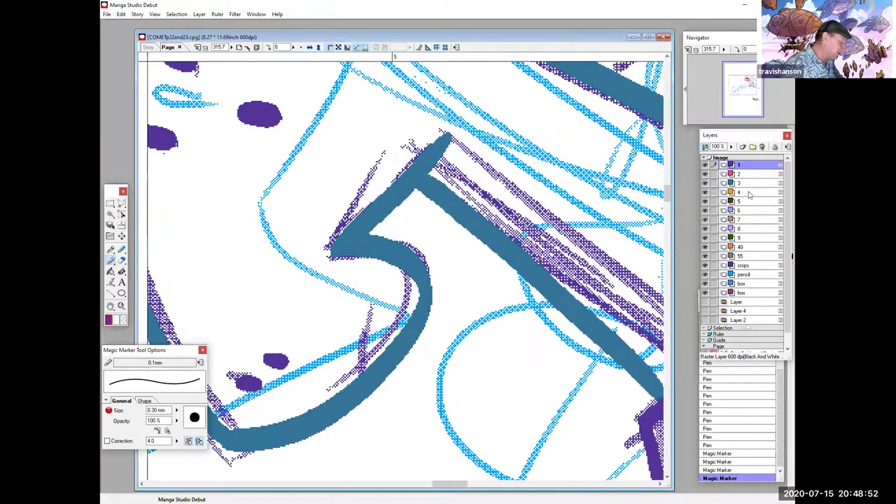
click(750, 192)
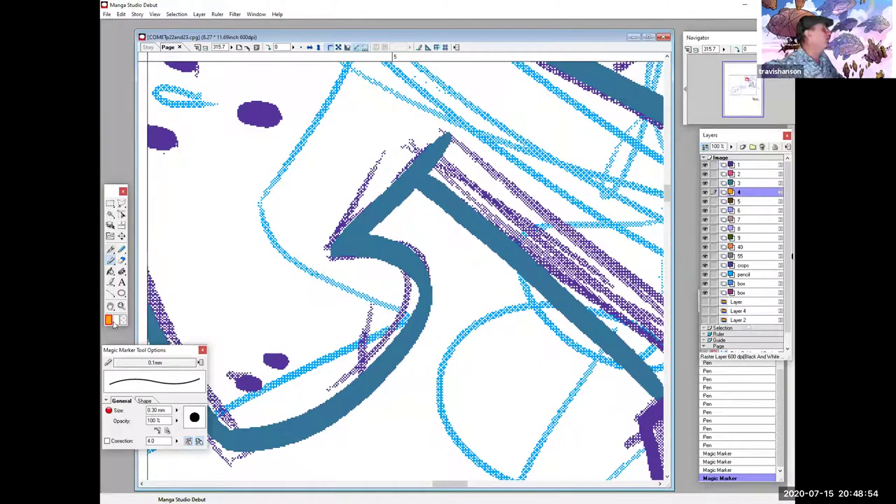
key(p)
drag(371, 304, 362, 371)
Ink the jagged, scalloped mane from behind the ear down the horse's neck in orange on layer 4
drag(602, 288, 301, 314)
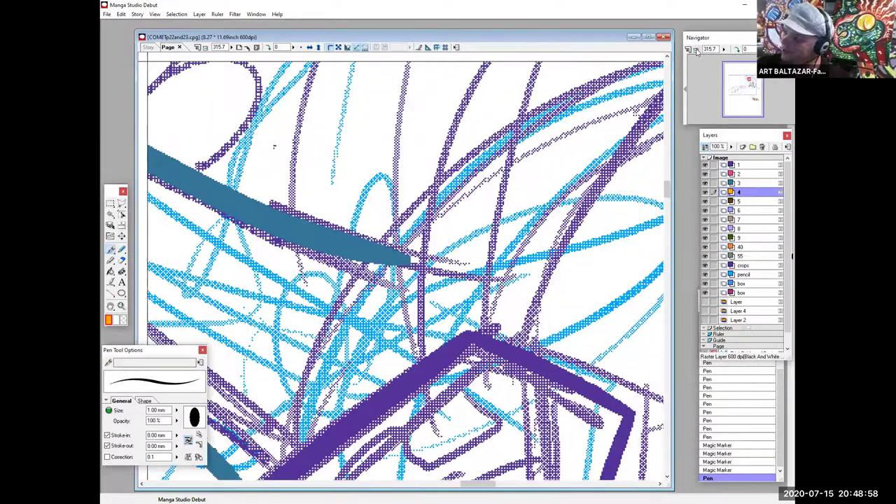
click(696, 51)
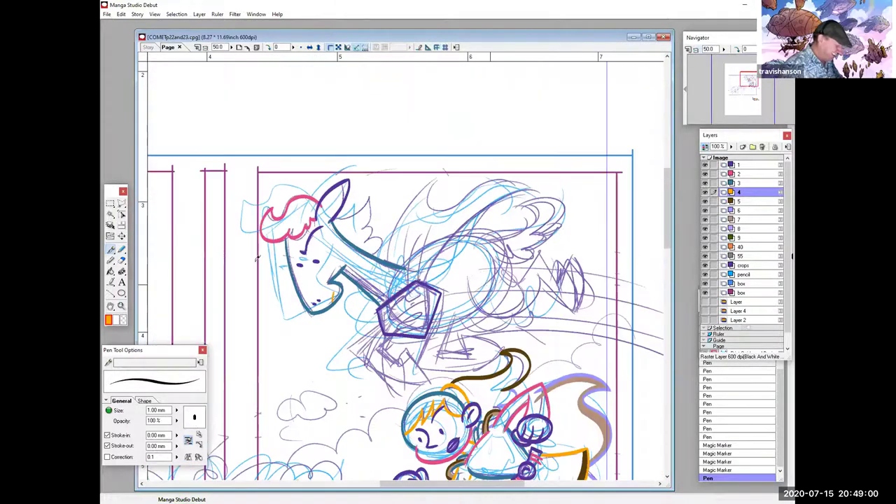
drag(257, 258, 246, 253)
click(122, 308)
drag(242, 170, 412, 249)
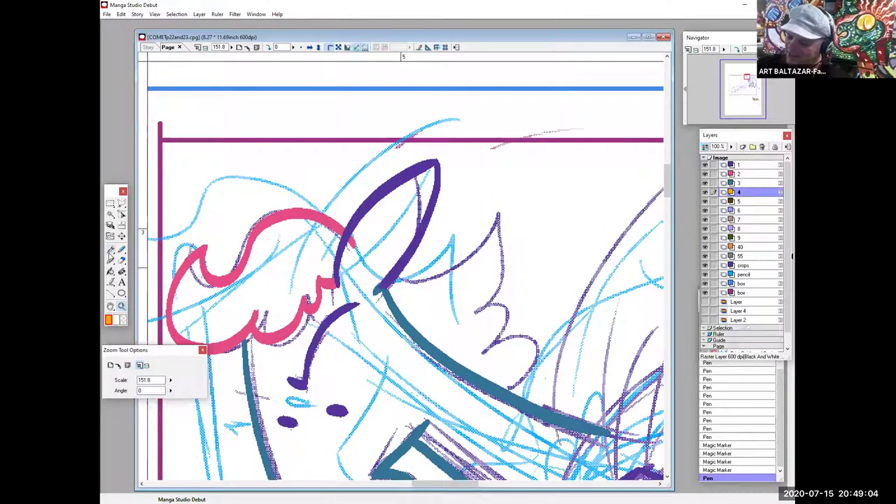
click(110, 250)
mouse_move(237, 287)
mouse_down()
mouse_move(267, 161)
mouse_move(266, 253)
mouse_up()
drag(550, 322, 428, 259)
mouse_move(277, 212)
mouse_down()
mouse_move(351, 202)
mouse_move(353, 160)
mouse_move(382, 204)
mouse_move(354, 258)
mouse_move(400, 289)
mouse_move(353, 205)
mouse_move(378, 210)
mouse_move(390, 235)
mouse_move(422, 249)
mouse_move(422, 272)
mouse_up()
Ink two slightly curved cape fold lines rising from the pentagon's peak in pink on layer 2
drag(572, 327, 432, 365)
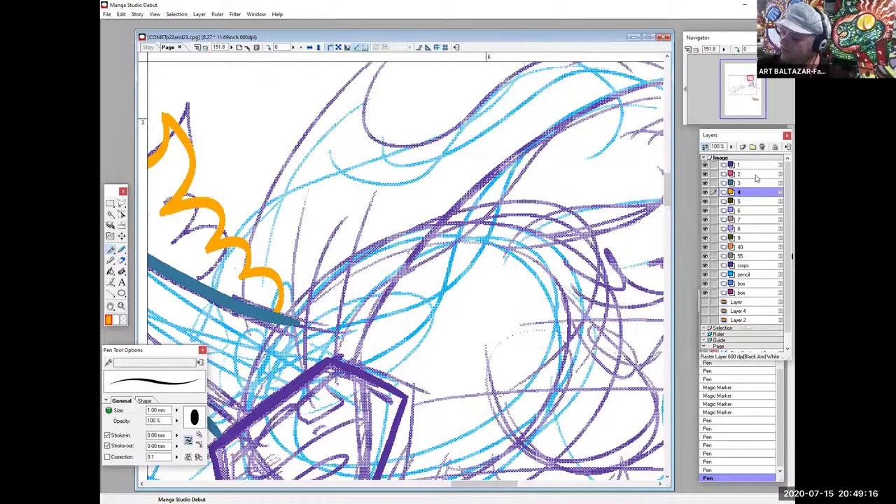
click(749, 174)
drag(329, 215, 307, 370)
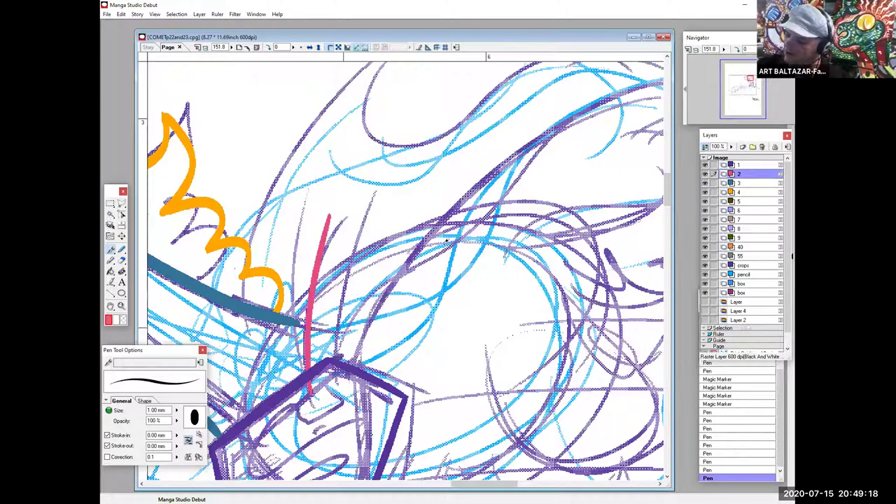
drag(533, 311, 485, 360)
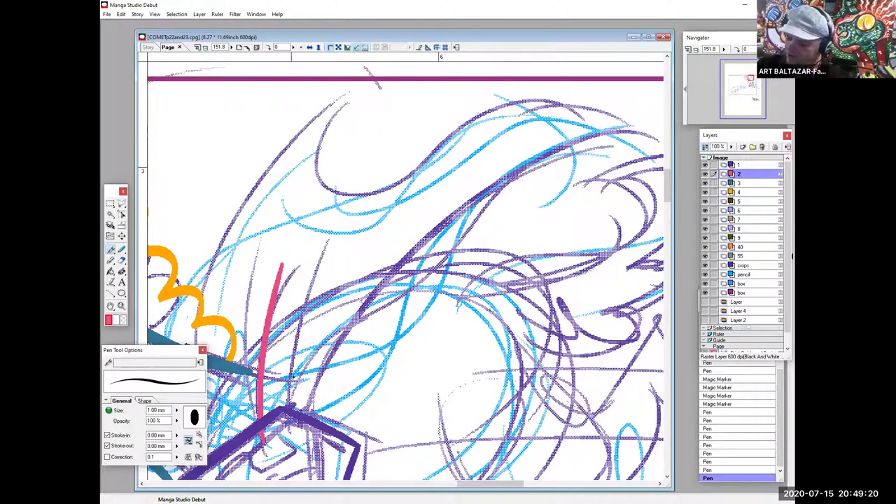
drag(326, 242, 285, 401)
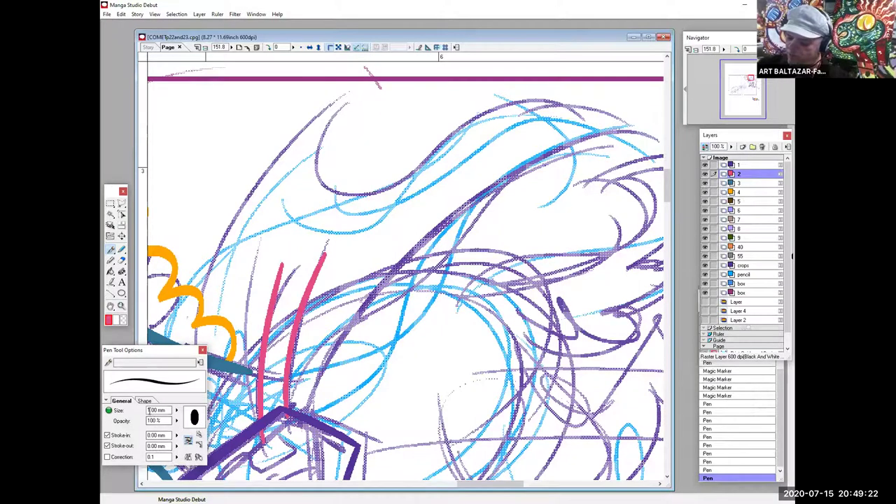
Set the Pen size to 2.00 mm and ink the cape's long lower edge sweeping up from the pentagon in pink
key(bracketright)
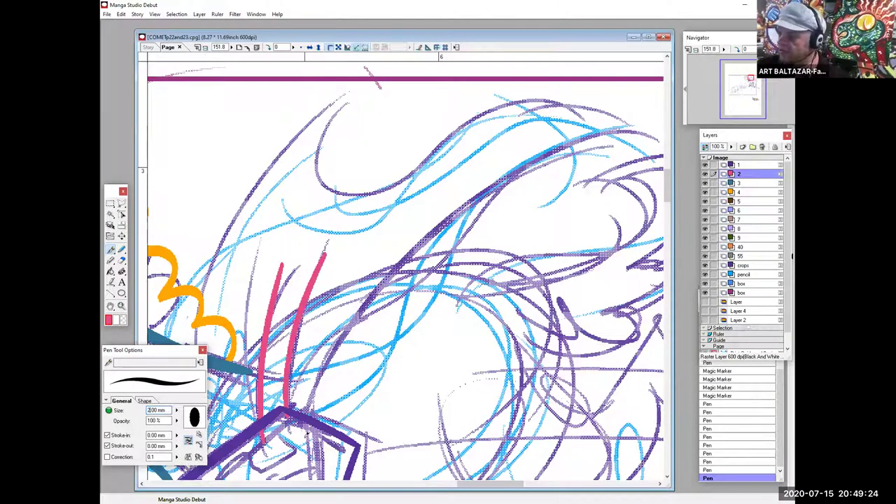
drag(305, 441, 718, 136)
mouse_move(468, 296)
mouse_down()
mouse_move(448, 316)
mouse_move(520, 301)
mouse_up()
Set the Pen size to 1.00 mm and ink the cape's wavy upper edge from its rear tip to the front peak in pink
key(bracketright)
key(bracketleft)
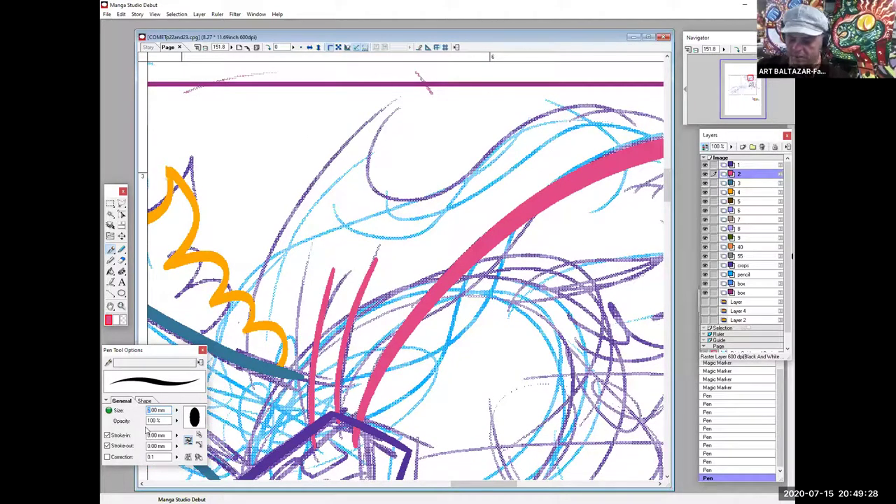
drag(606, 249, 538, 321)
mouse_move(638, 211)
mouse_down()
mouse_move(489, 186)
mouse_move(306, 209)
mouse_move(330, 174)
mouse_up()
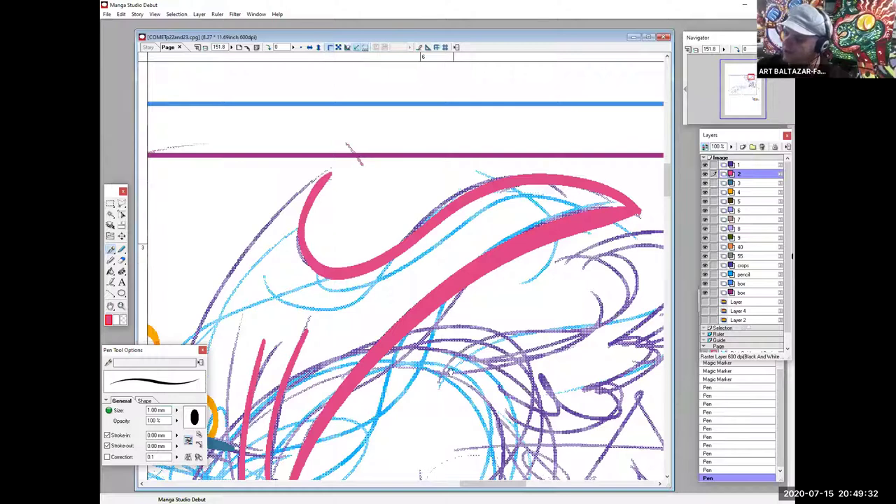
mouse_move(639, 213)
mouse_down()
mouse_move(443, 249)
mouse_move(487, 243)
mouse_up()
drag(398, 318, 612, 234)
drag(606, 277, 644, 241)
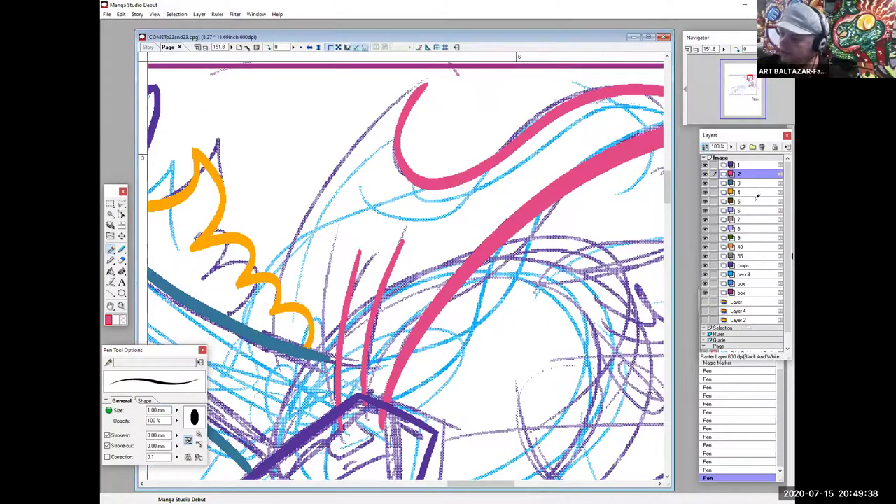
Ink the cape's curved front edge from its peak down to the mane in brown on layer 5
click(756, 201)
drag(432, 80, 281, 302)
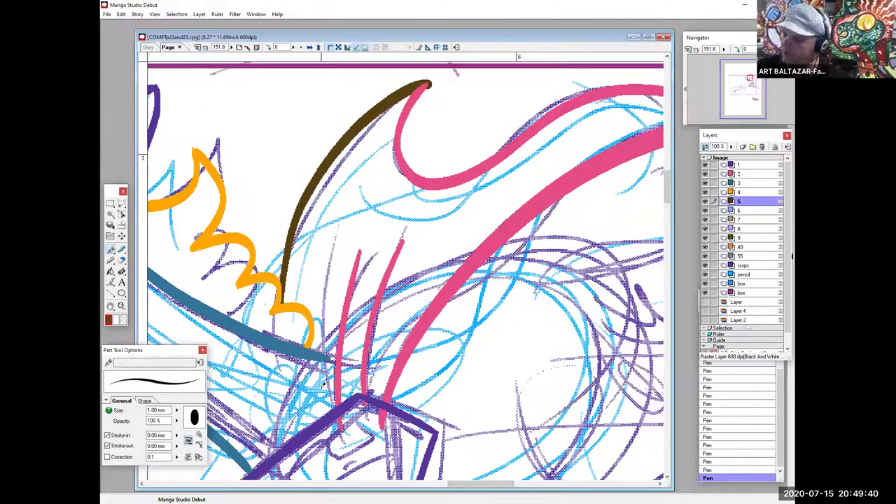
click(124, 320)
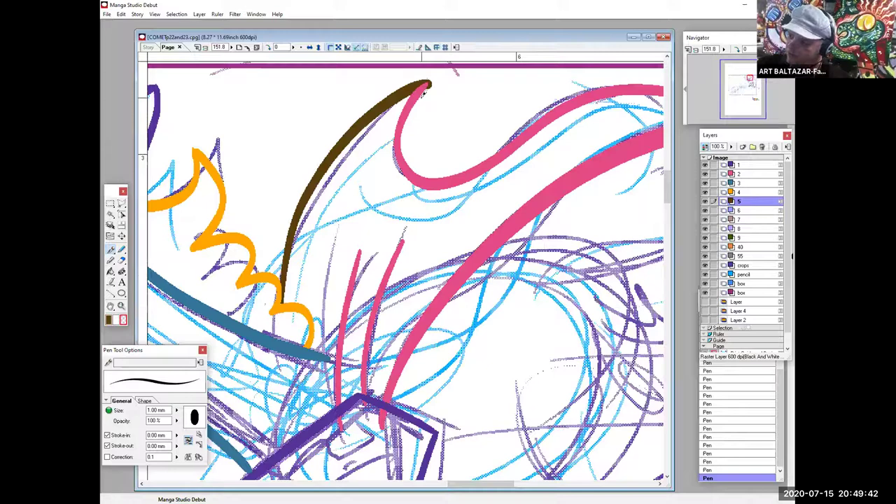
Ink the folds beside the pentagon's front edge: two short pink curves on layer 2 and a larger orange outer curve on layer 4
drag(537, 427, 551, 206)
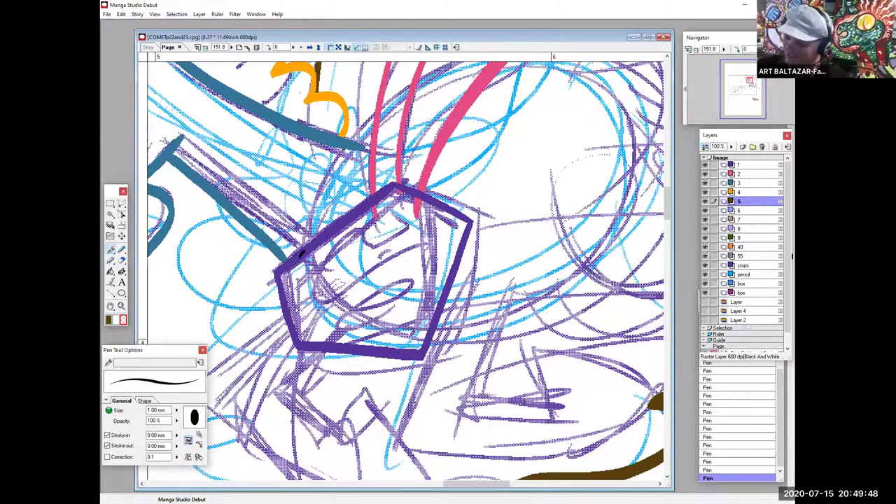
click(739, 174)
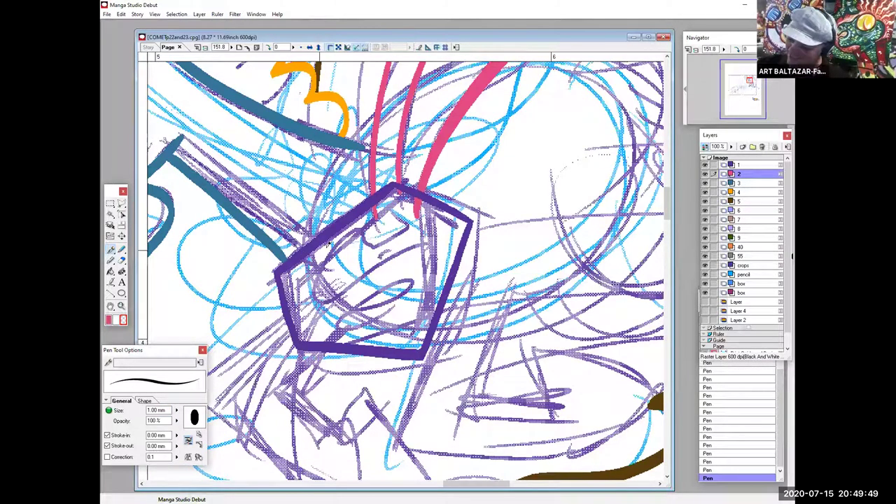
click(110, 321)
drag(322, 253, 243, 241)
mouse_move(317, 277)
mouse_down()
mouse_move(226, 281)
mouse_move(221, 260)
mouse_up()
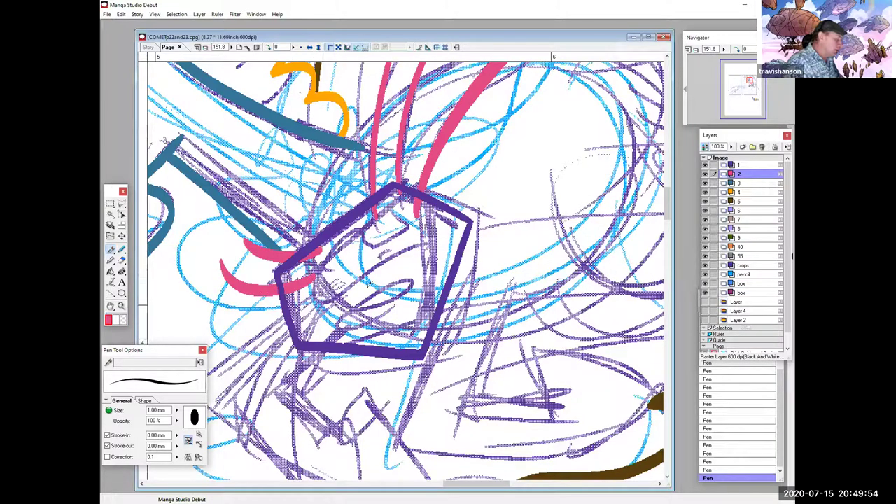
click(742, 192)
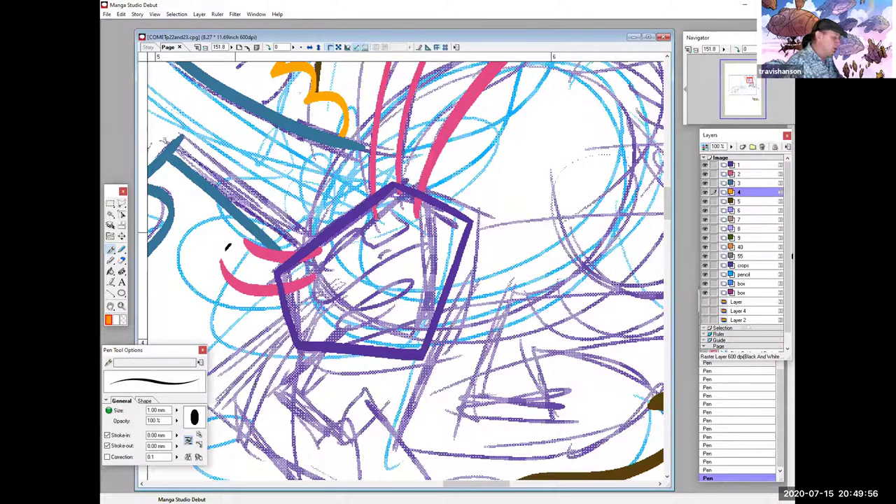
mouse_move(228, 216)
mouse_down()
mouse_move(217, 261)
mouse_move(313, 313)
mouse_up()
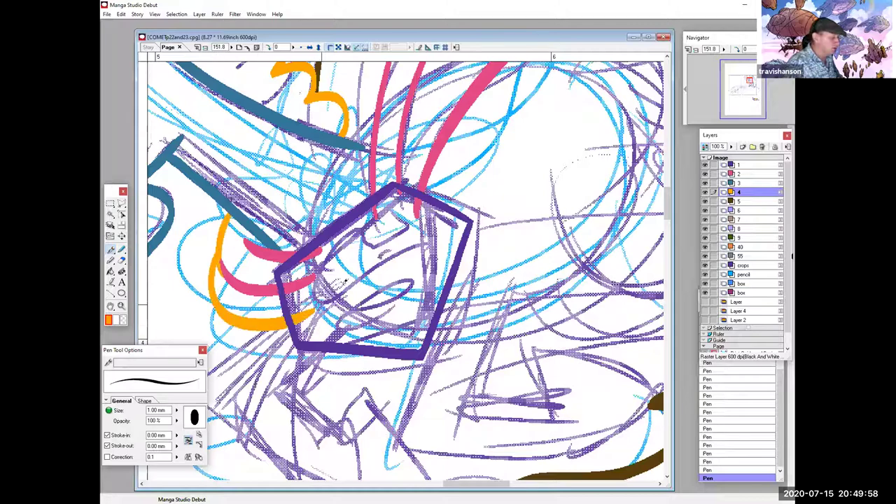
Ink the hoof end of the horse's bent foreleg above the brown swirl in lavender on layer 6
drag(541, 322, 430, 421)
mouse_move(558, 254)
mouse_down()
mouse_move(543, 155)
mouse_move(553, 133)
mouse_up()
drag(544, 338, 522, 245)
drag(539, 303, 533, 278)
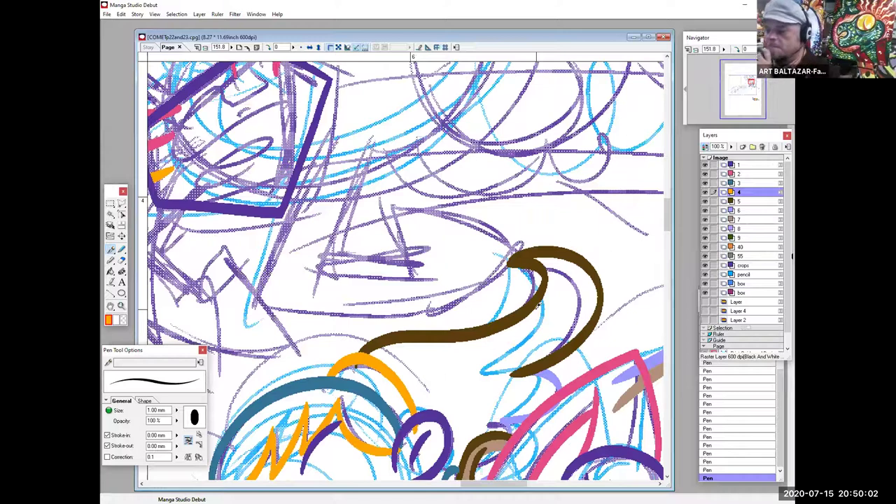
click(746, 210)
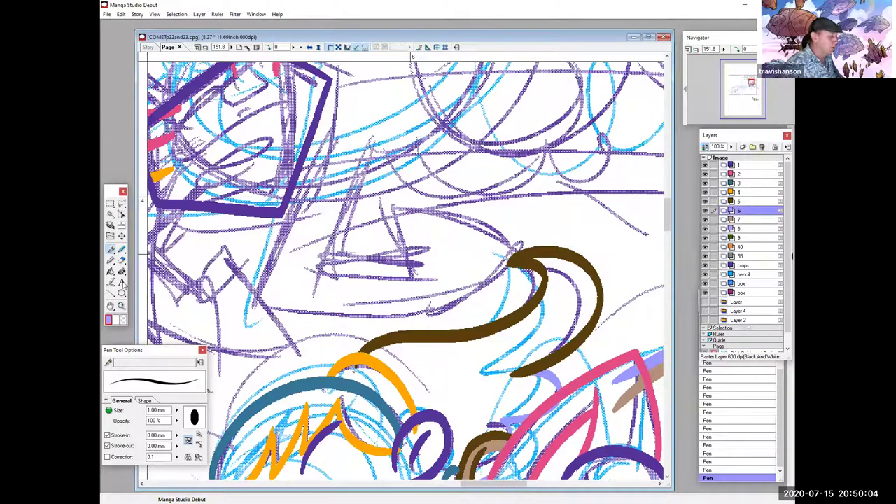
key(ctrl+space)
drag(231, 131, 533, 401)
key(p)
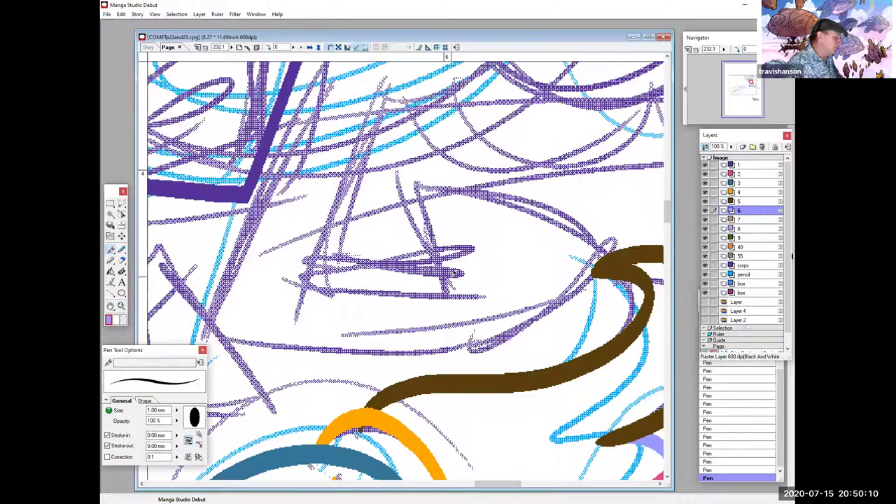
mouse_move(452, 284)
mouse_down()
mouse_move(424, 176)
mouse_move(514, 202)
mouse_move(640, 277)
mouse_move(651, 270)
mouse_move(437, 343)
mouse_move(448, 353)
mouse_move(223, 326)
mouse_up()
drag(528, 273, 578, 300)
Complete the bent foreleg's outline in lavender with its long underside, the two upper-leg edges and the inner connecting edge
click(730, 470)
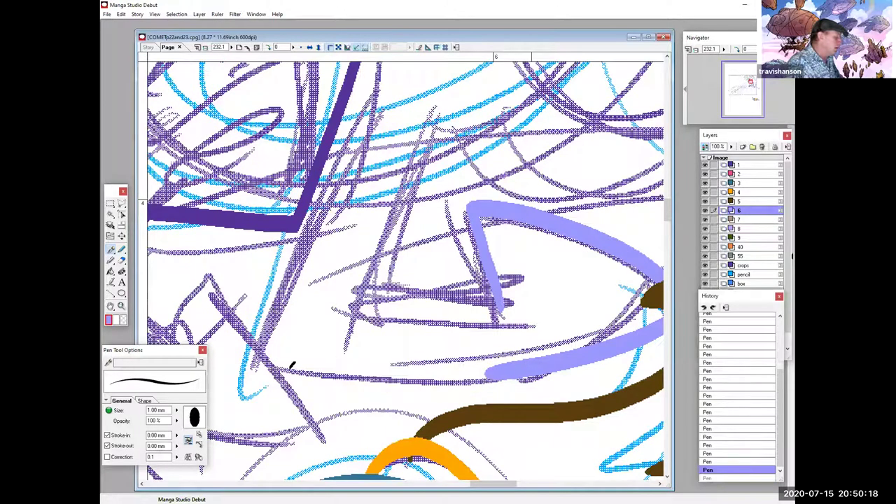
key(ctrl+y)
drag(264, 356, 386, 86)
drag(444, 234, 413, 265)
drag(337, 352, 417, 131)
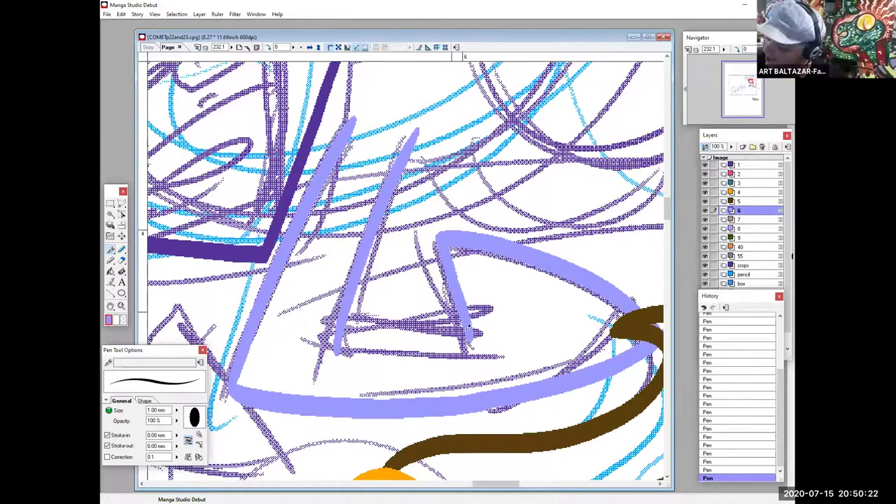
drag(467, 329, 343, 321)
Ink the horse's other bent foreleg and hoof below the pentagon in lavender on layer 6
mouse_move(341, 459)
mouse_down()
mouse_move(486, 288)
mouse_move(503, 343)
mouse_up()
drag(509, 303, 609, 340)
mouse_move(364, 112)
mouse_down()
mouse_move(235, 268)
mouse_move(308, 350)
mouse_move(462, 429)
mouse_move(417, 256)
mouse_move(376, 319)
mouse_move(319, 231)
mouse_up()
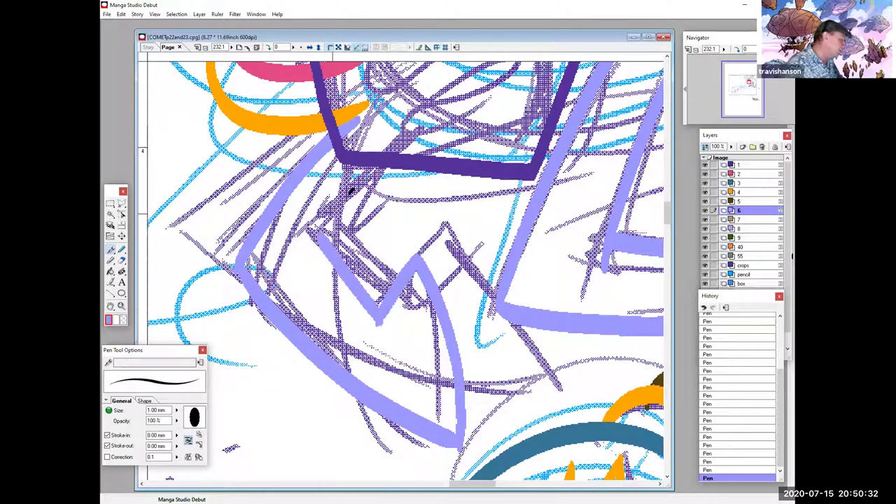
drag(389, 171, 298, 258)
drag(593, 342, 532, 310)
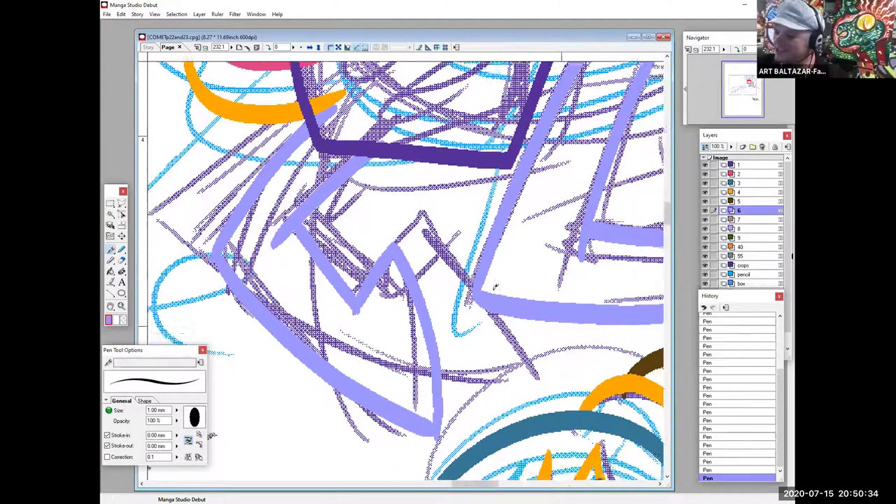
Clean up the overshooting lavender line ends on the horse's two bent forelegs with the transparent colour on layer 6
click(125, 320)
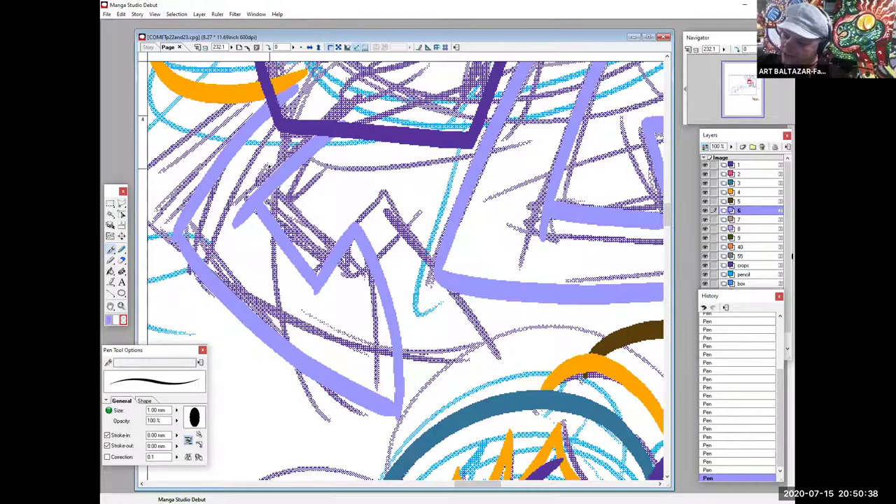
drag(242, 204, 234, 225)
drag(615, 250, 352, 282)
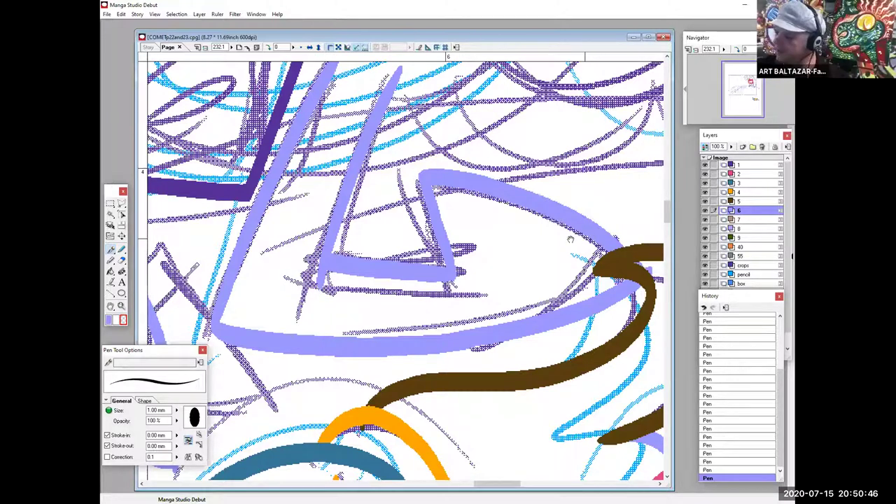
drag(570, 240, 374, 290)
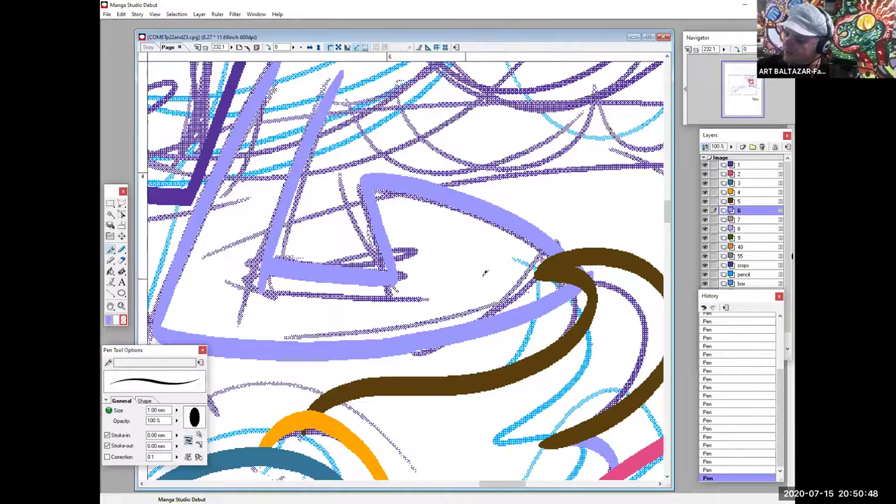
mouse_move(563, 288)
mouse_down()
mouse_move(541, 354)
mouse_move(490, 266)
mouse_up()
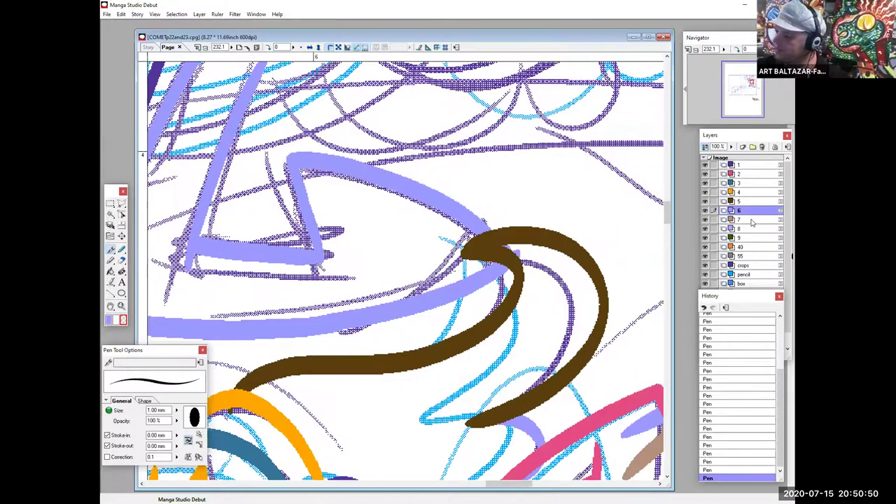
Ink a tan zigzag fur line above the hoof on each of the horse's forelegs on layer 7
click(742, 220)
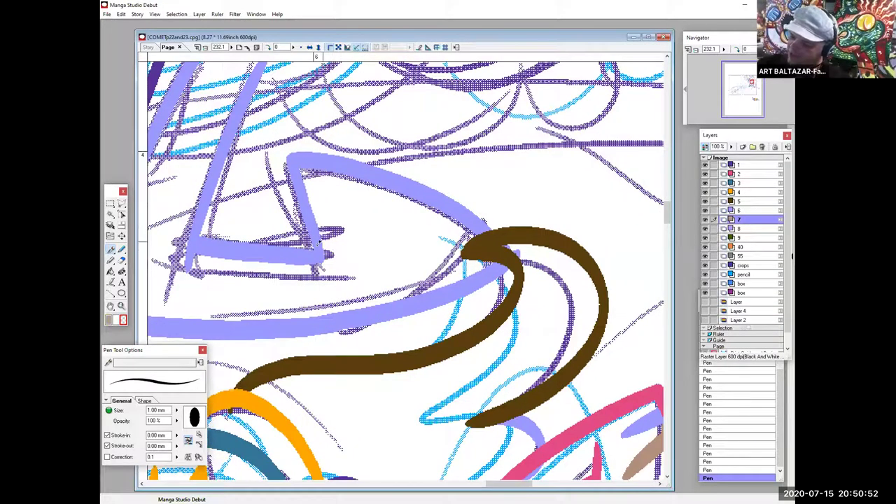
click(108, 320)
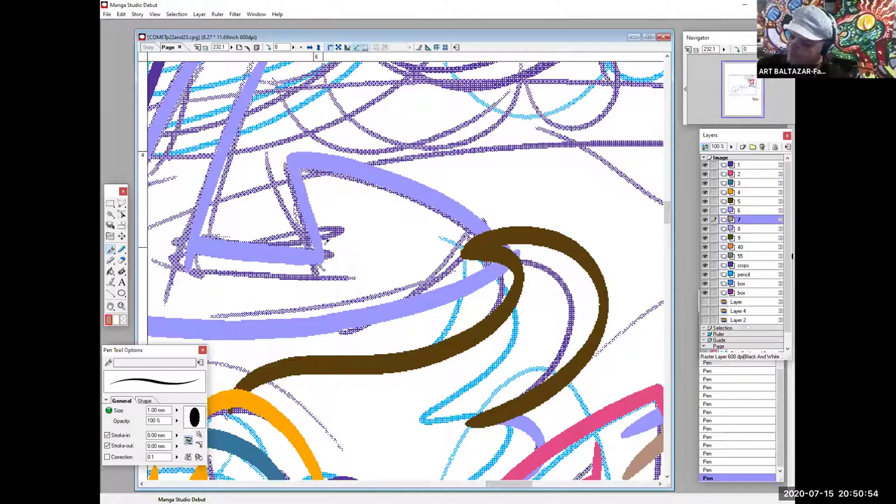
mouse_move(320, 236)
mouse_down()
mouse_move(368, 264)
mouse_move(343, 284)
mouse_move(395, 284)
mouse_move(378, 303)
mouse_up()
mouse_move(322, 357)
mouse_down()
mouse_move(577, 310)
mouse_move(709, 263)
mouse_up()
mouse_move(350, 232)
mouse_down()
mouse_move(329, 231)
mouse_move(363, 256)
mouse_move(338, 279)
mouse_move(350, 301)
mouse_up()
mouse_move(619, 198)
mouse_down()
mouse_move(455, 400)
mouse_move(408, 478)
mouse_up()
Save the page with the finished foreleg inks
scroll(552, 276, up, 5)
scroll(552, 277, right, 2)
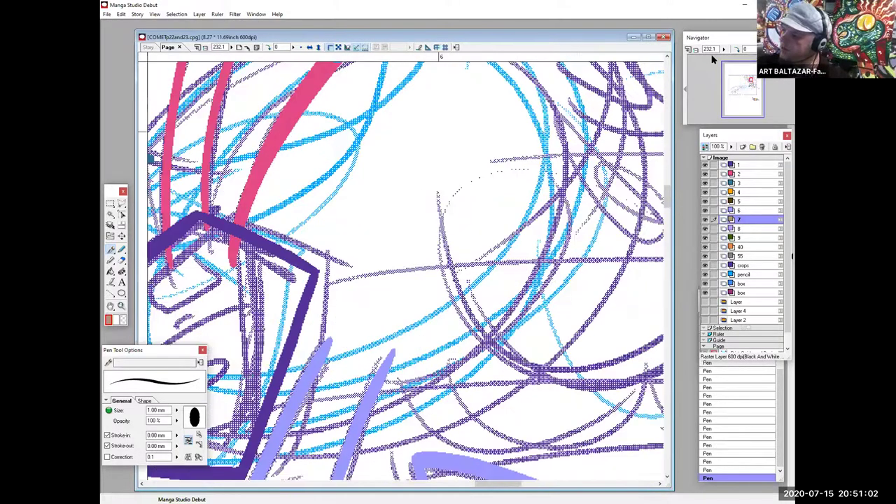
click(697, 51)
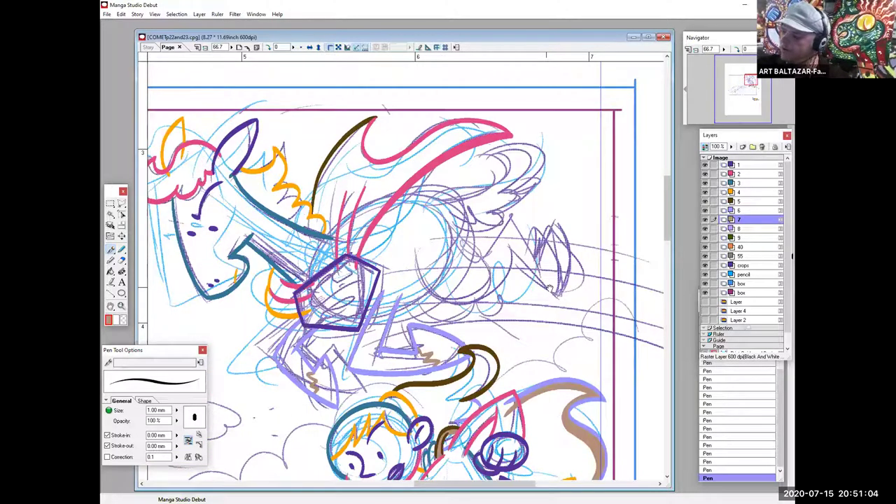
drag(550, 287, 494, 231)
click(106, 15)
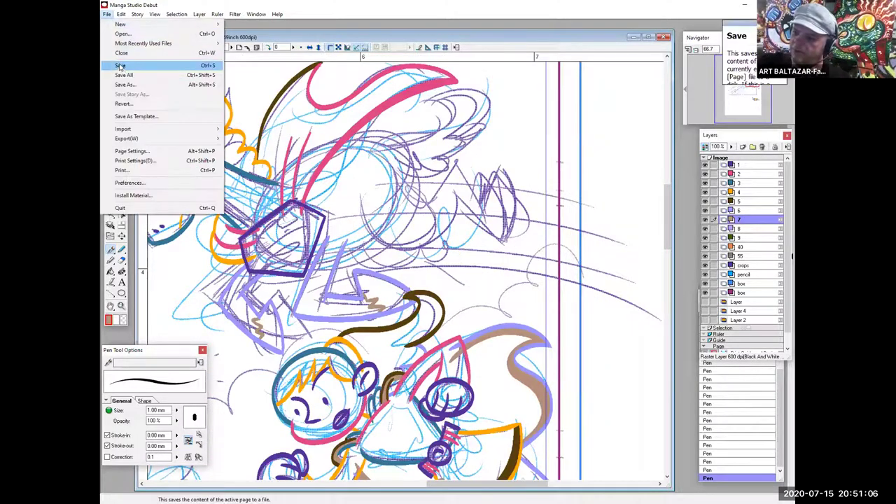
click(120, 66)
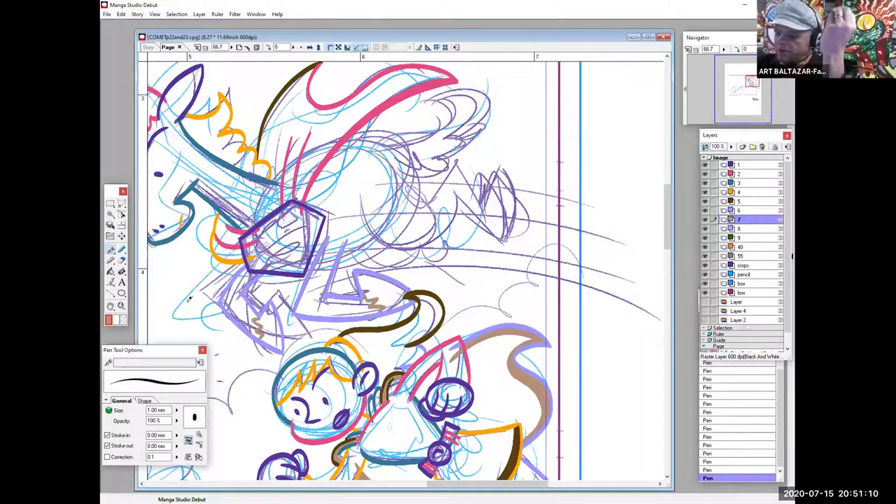
Ink the wide curve under the horse's haunch in dark purple on layer 1 with the pen size set to 2.00 mm
click(121, 307)
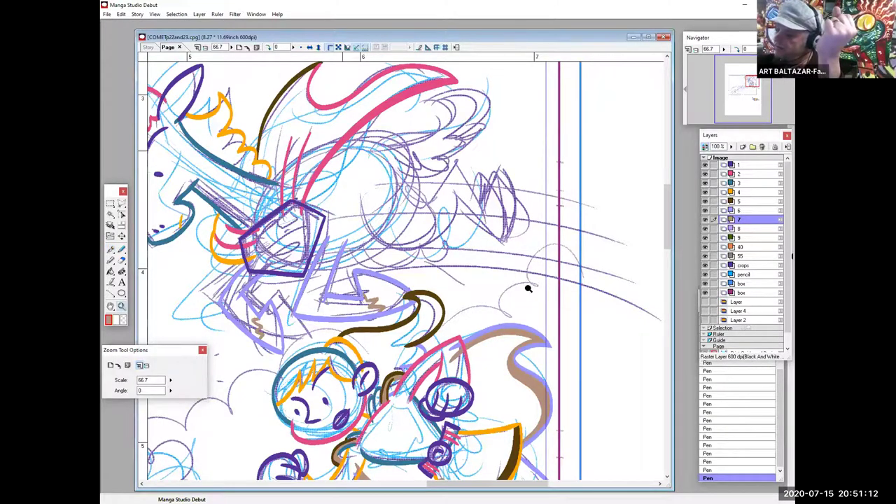
click(529, 288)
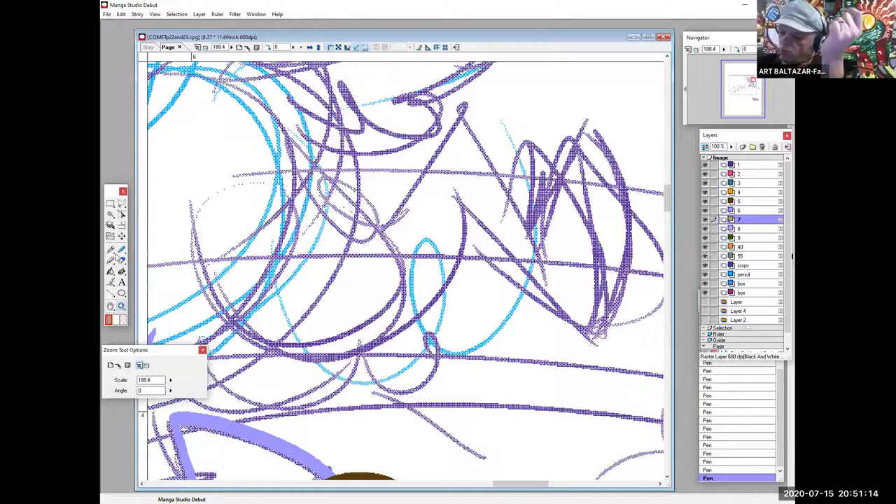
click(742, 164)
click(110, 249)
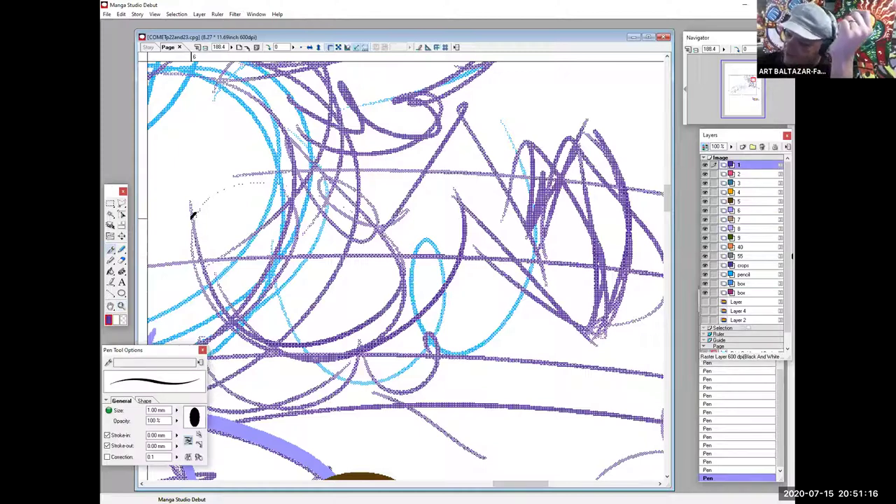
drag(189, 221, 466, 197)
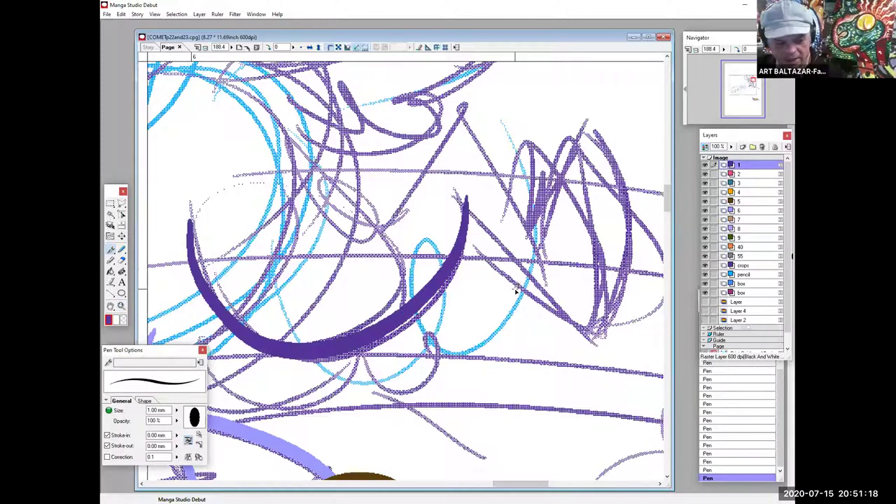
key(ctrl+z)
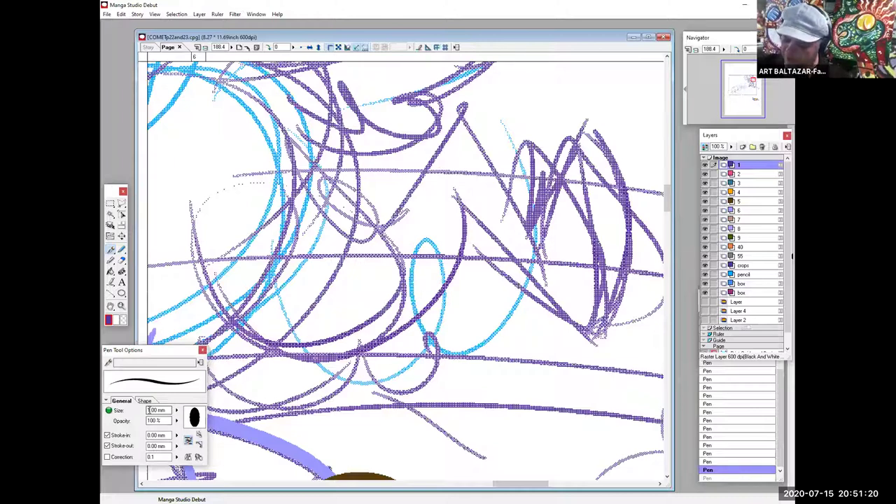
text(2)
key(Return)
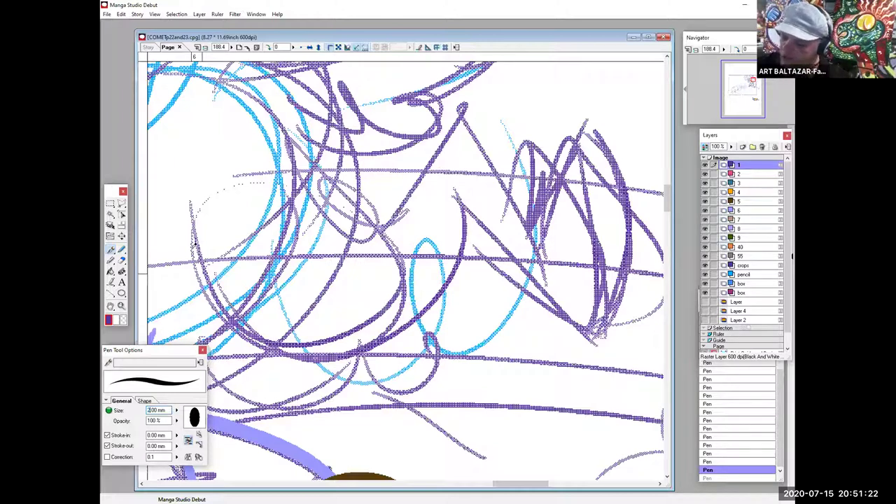
key(ctrl+y)
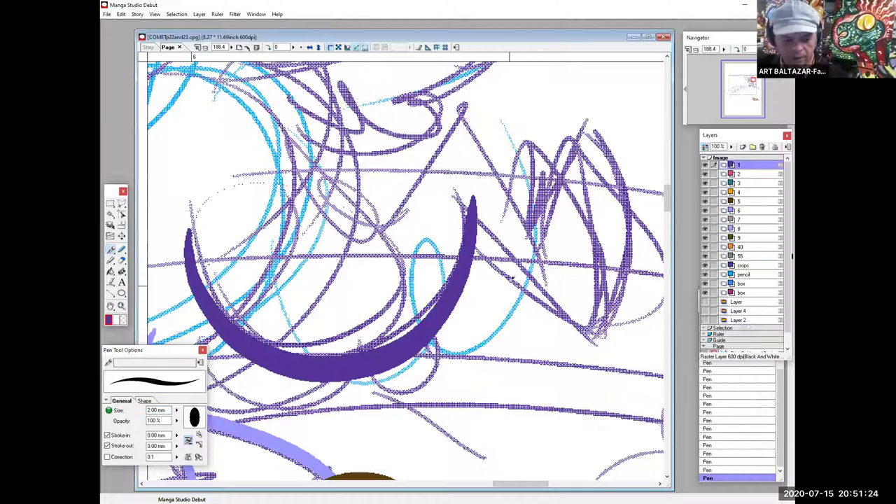
Set the pen size to 1.00 mm and ink the hind leg's upper edge, underside and hoof in dark purple
mouse_move(534, 390)
mouse_down()
mouse_move(461, 401)
mouse_move(448, 422)
mouse_up()
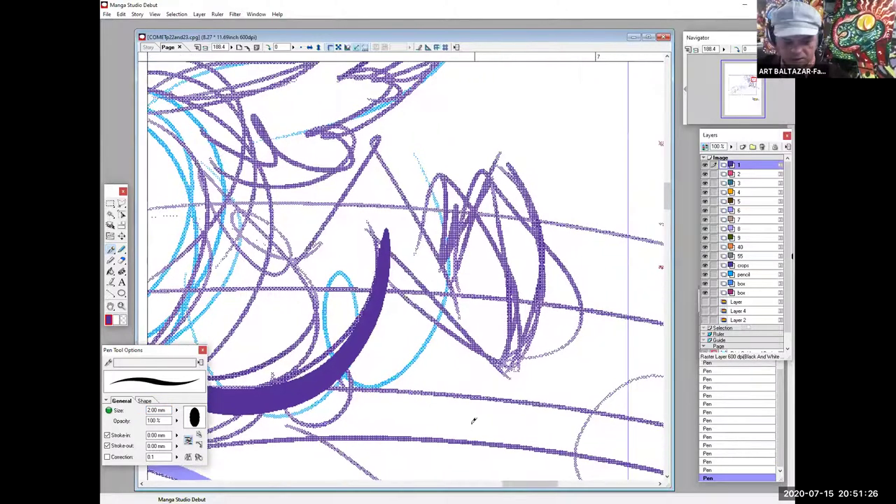
double_click(152, 410)
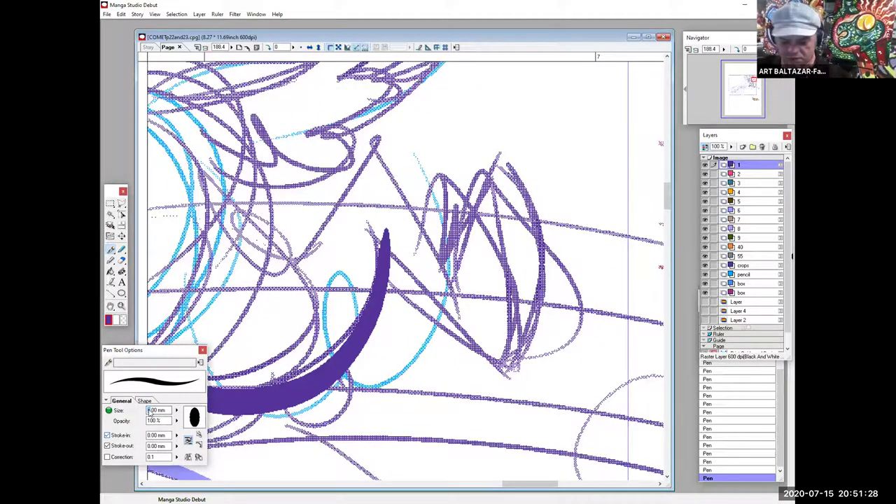
text(1)
key(Return)
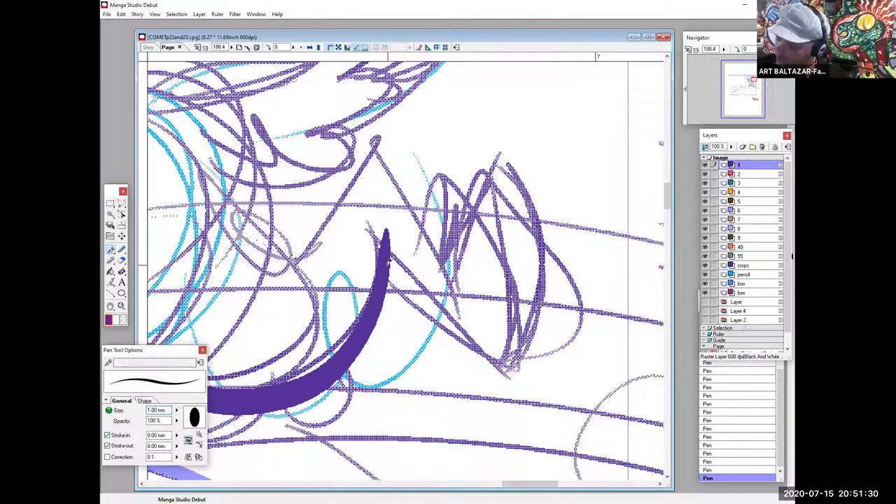
drag(521, 365, 387, 268)
mouse_move(289, 279)
mouse_down()
mouse_move(372, 164)
mouse_move(408, 186)
mouse_move(473, 291)
mouse_up()
drag(471, 340, 367, 379)
mouse_move(357, 303)
mouse_down()
mouse_move(415, 232)
mouse_move(427, 259)
mouse_move(429, 374)
mouse_move(417, 413)
mouse_up()
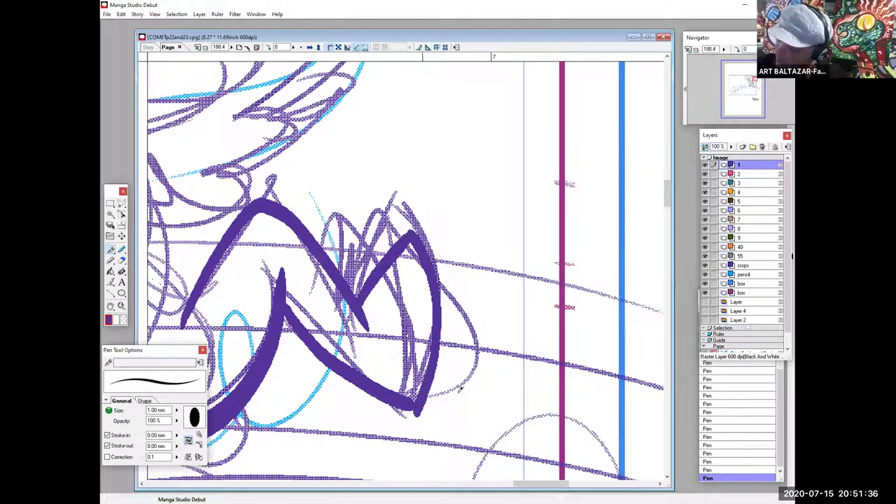
Undo the hind hoof's outer curve, lengthen the leg's underside, and redraw the curve from its new end
click(744, 477)
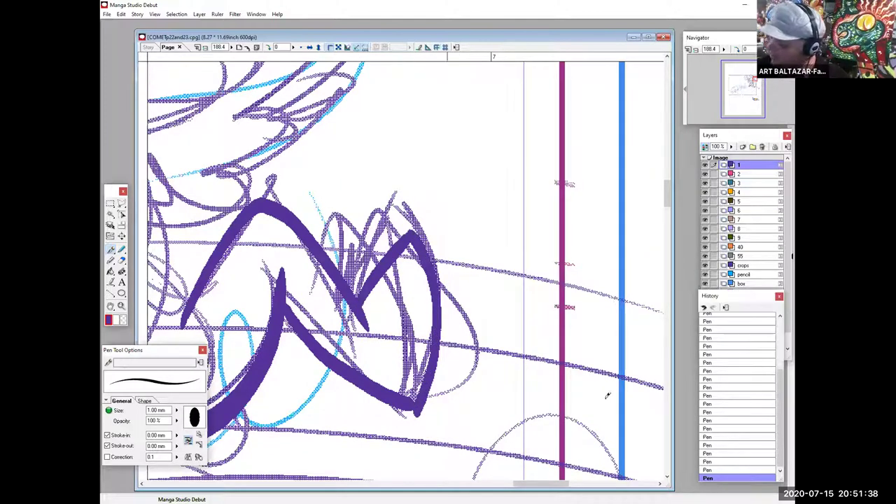
click(727, 472)
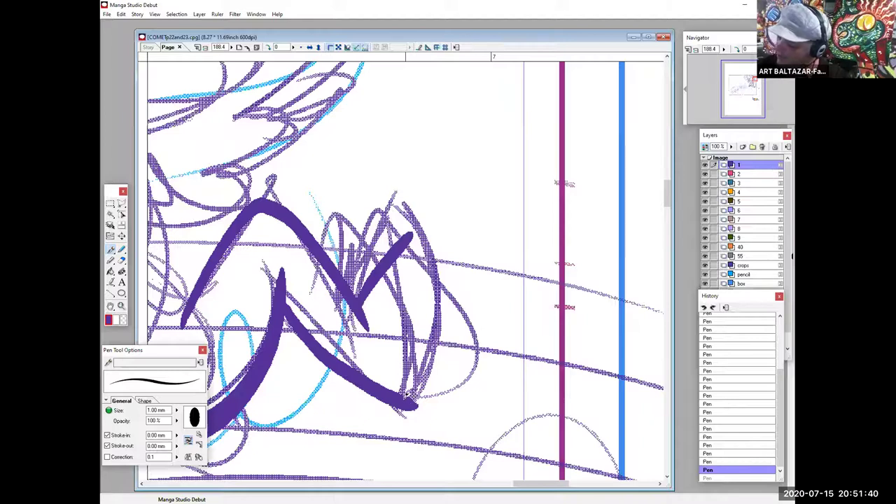
drag(407, 397, 434, 412)
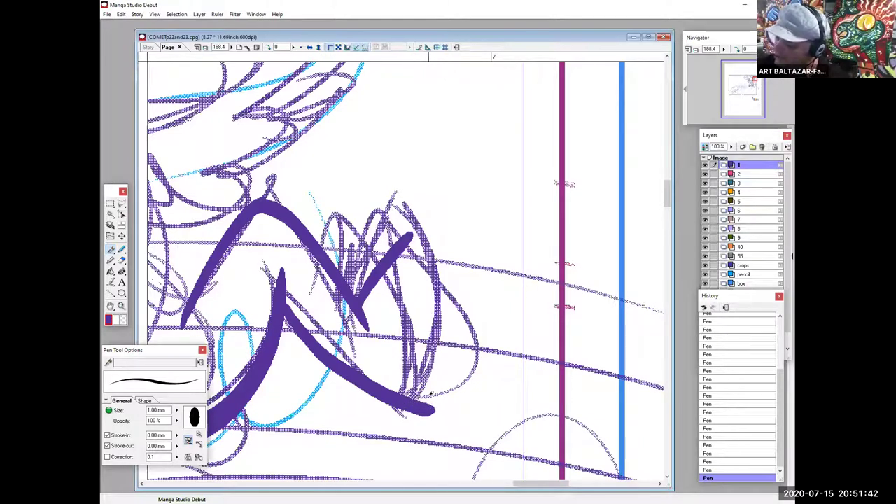
mouse_move(435, 408)
mouse_down()
mouse_move(439, 349)
mouse_move(404, 256)
mouse_up()
Erase the line overshoot at the hind hoof's upper corner with the transparent colour and return to the drawing colour
click(123, 320)
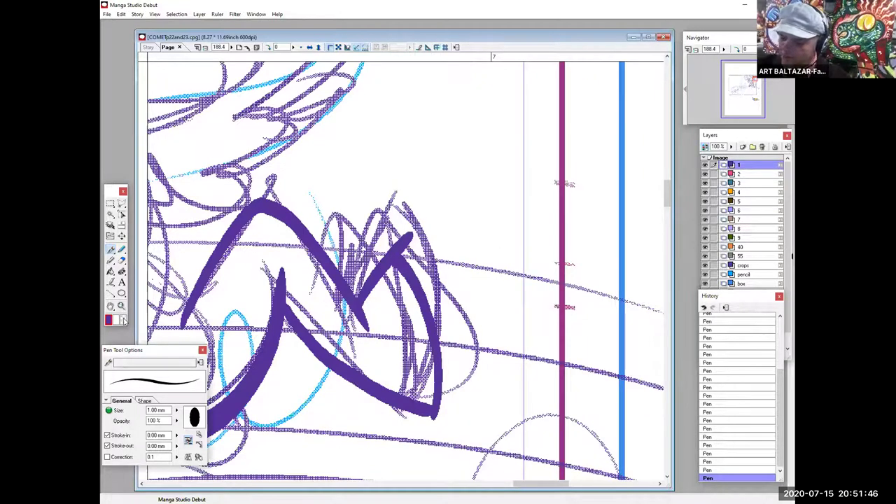
mouse_move(408, 248)
mouse_down()
mouse_move(395, 237)
mouse_move(412, 235)
mouse_up()
drag(495, 379, 543, 320)
click(109, 320)
Save the page with the inked hind leg
mouse_move(394, 363)
mouse_down()
mouse_move(549, 375)
mouse_move(463, 368)
mouse_move(547, 383)
mouse_move(592, 444)
mouse_up()
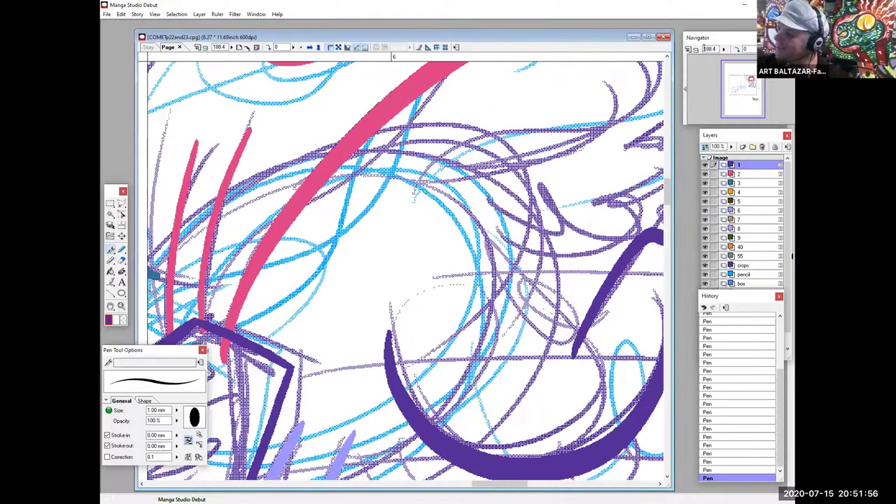
click(689, 52)
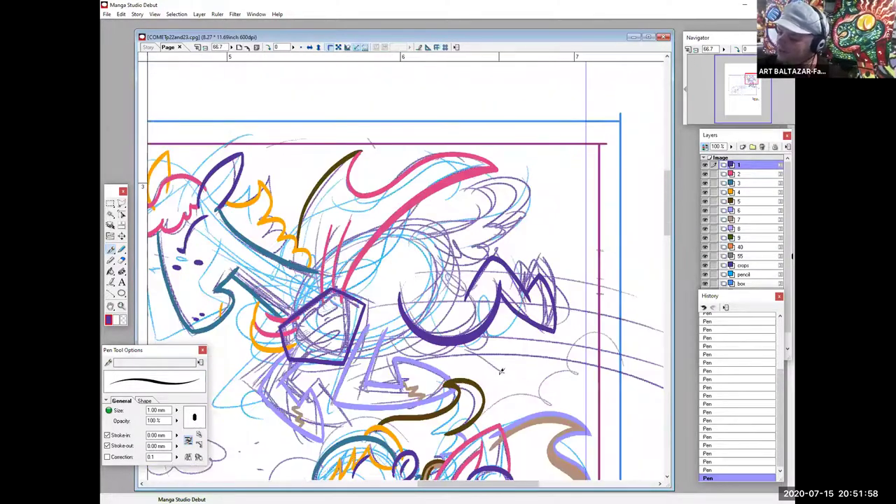
scroll(257, 262, down, 3)
click(107, 14)
click(119, 66)
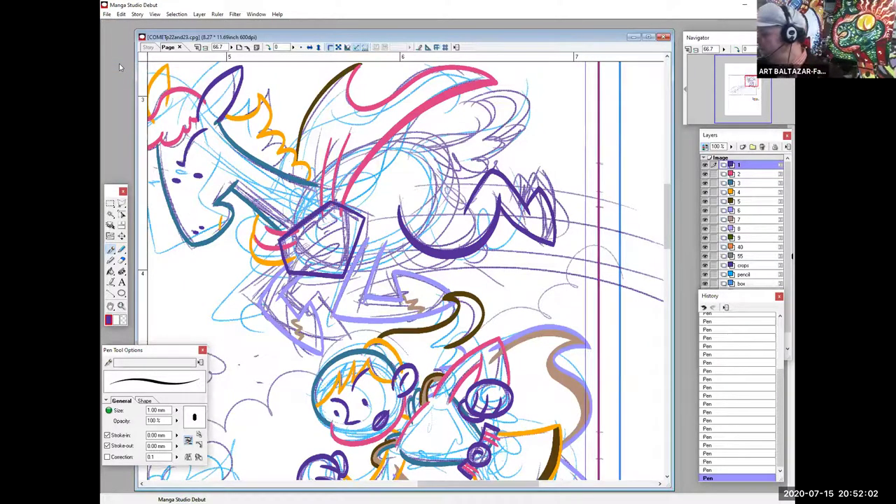
Ink another short pink cape fold on layer 2, beside the two existing ones above the pentagon's upper corner
drag(503, 196, 491, 245)
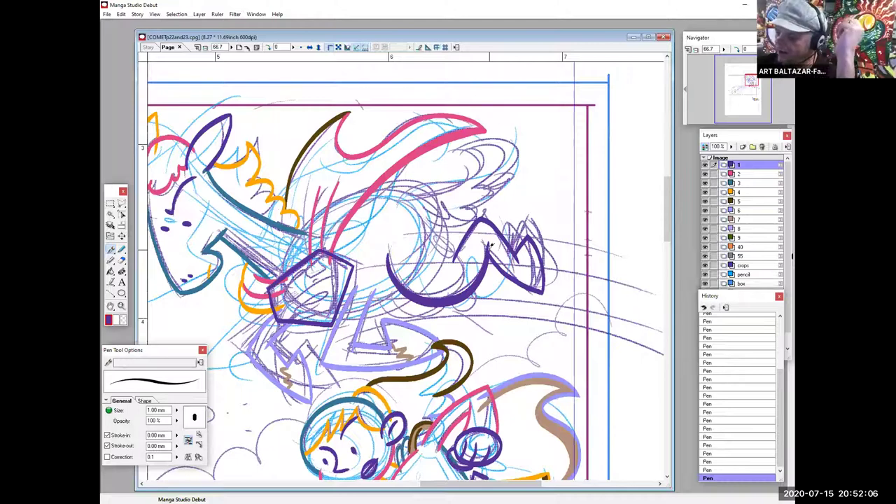
click(121, 306)
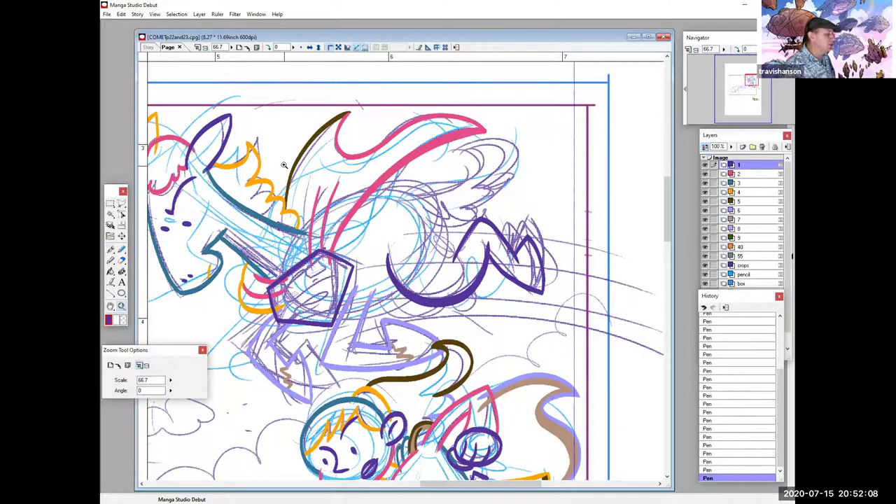
drag(271, 140, 378, 320)
click(754, 176)
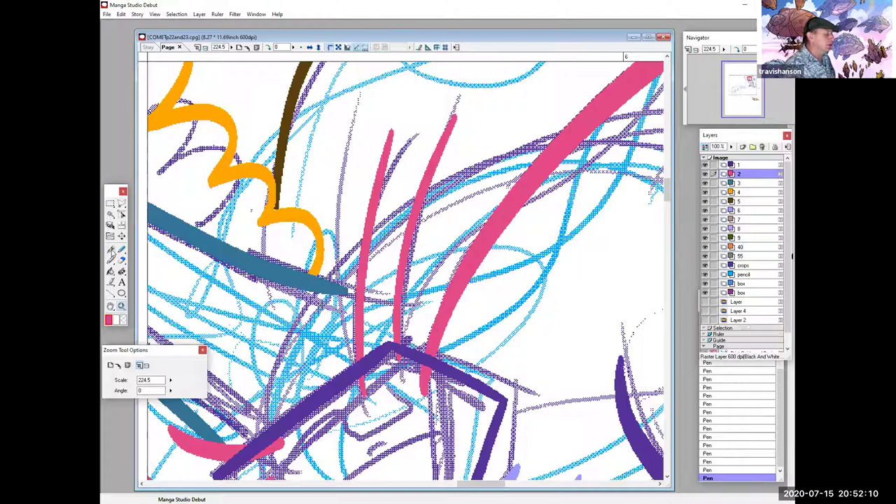
key(p)
drag(347, 178, 351, 400)
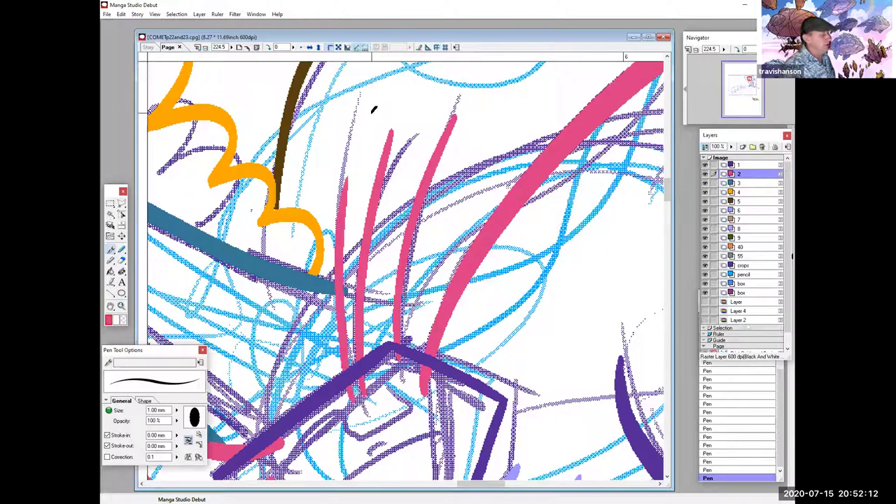
Ink the horse's belly and back curves in brown on layer 7 with a 2 mm pen, trimming the rump end with the transparent colour
click(696, 51)
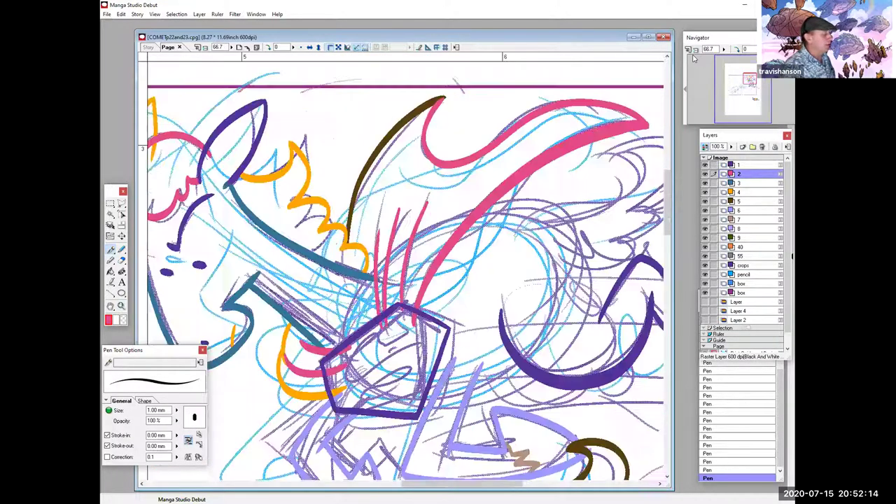
click(121, 306)
drag(399, 203, 525, 413)
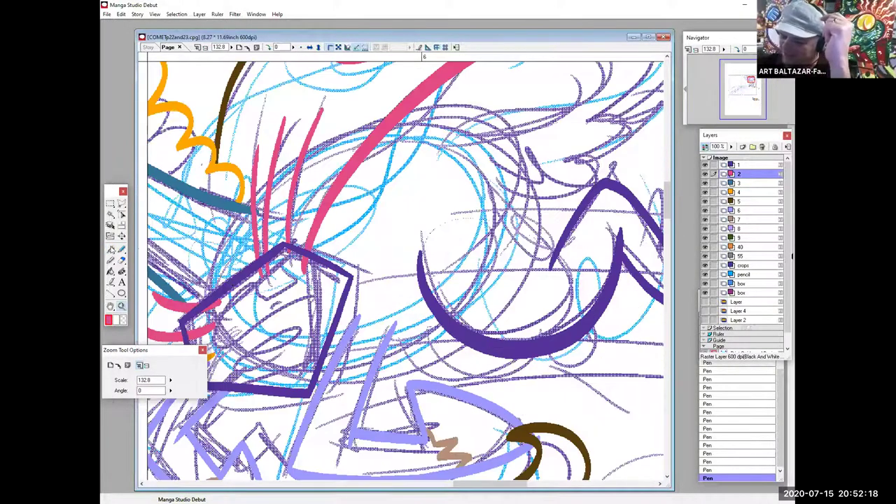
click(110, 250)
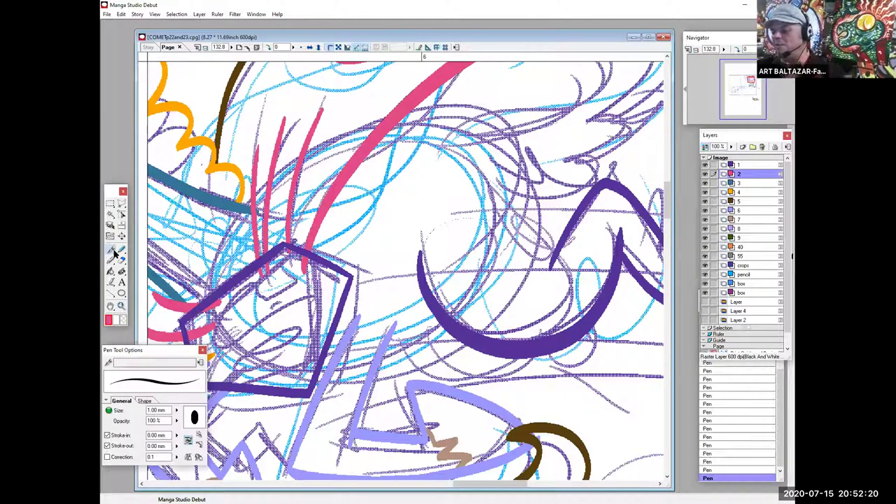
click(733, 220)
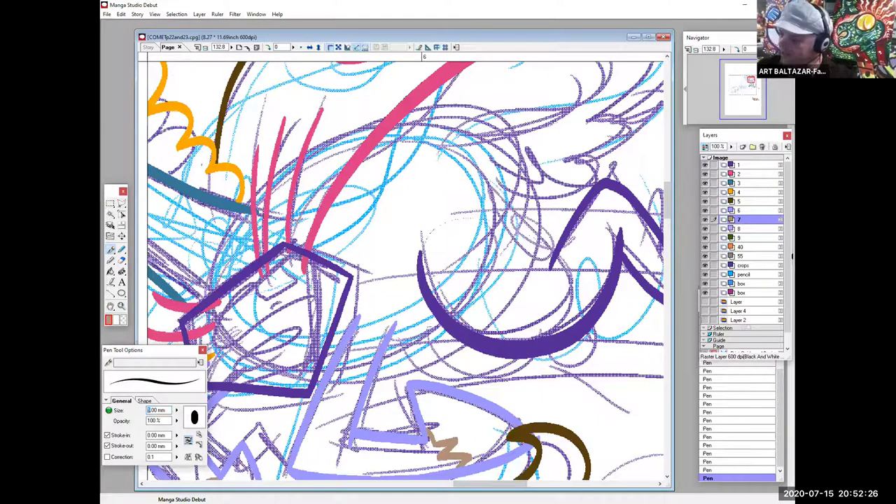
text(2)
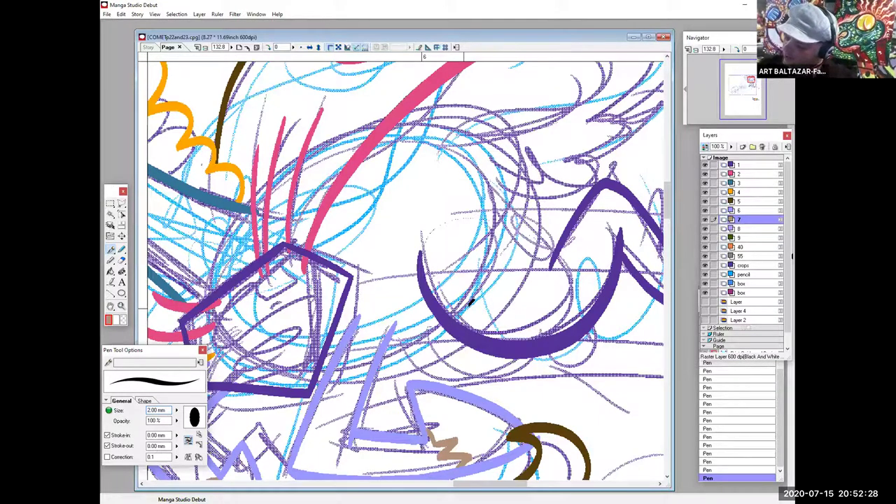
drag(470, 302, 296, 378)
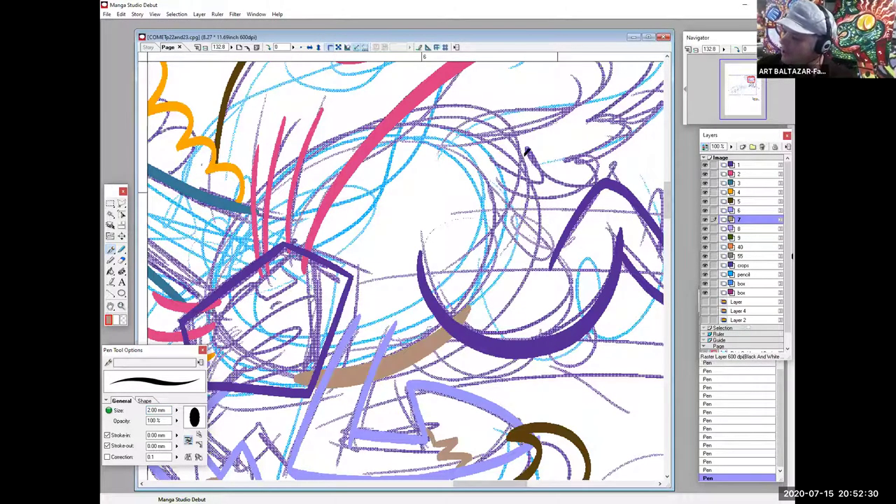
mouse_move(327, 155)
mouse_down()
mouse_move(530, 160)
mouse_move(527, 254)
mouse_move(442, 293)
mouse_move(450, 245)
mouse_up()
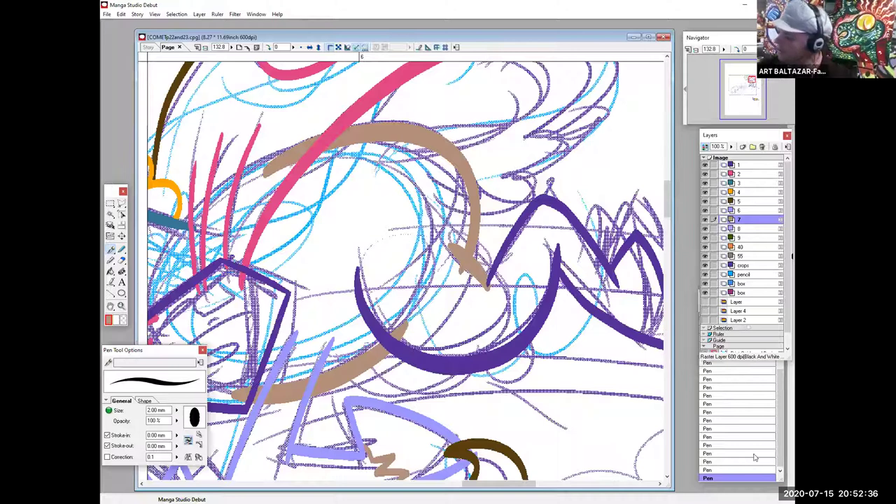
click(123, 320)
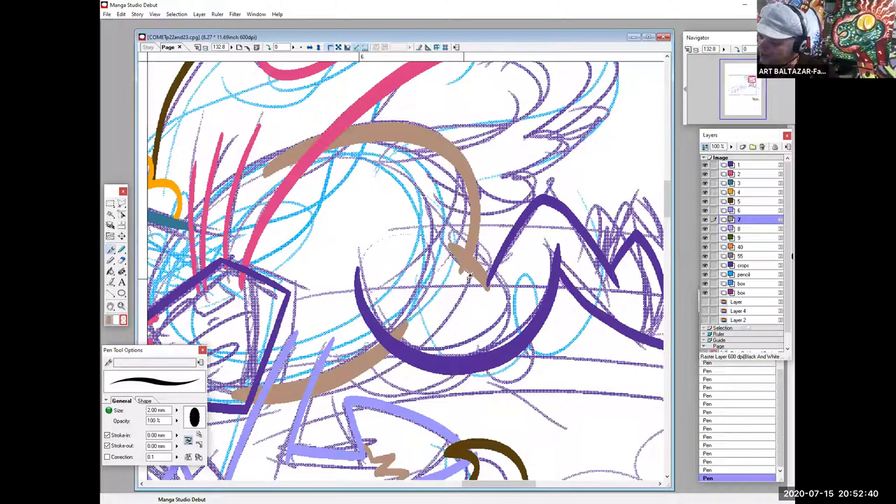
drag(601, 363, 483, 500)
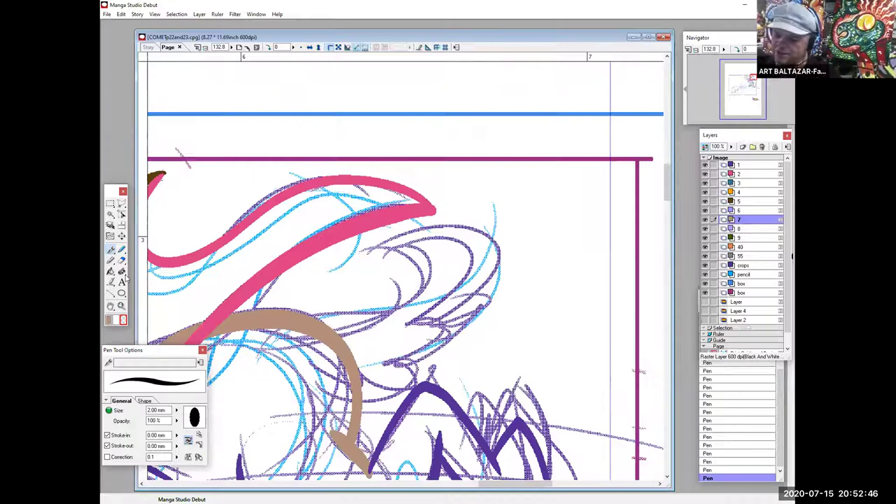
Ink the horse's bushy tail in light purple on layer 8 with a 1 mm pen, then tidy a tuft tip with the transparent colour
key(alt+[)
click(112, 320)
double_click(149, 410)
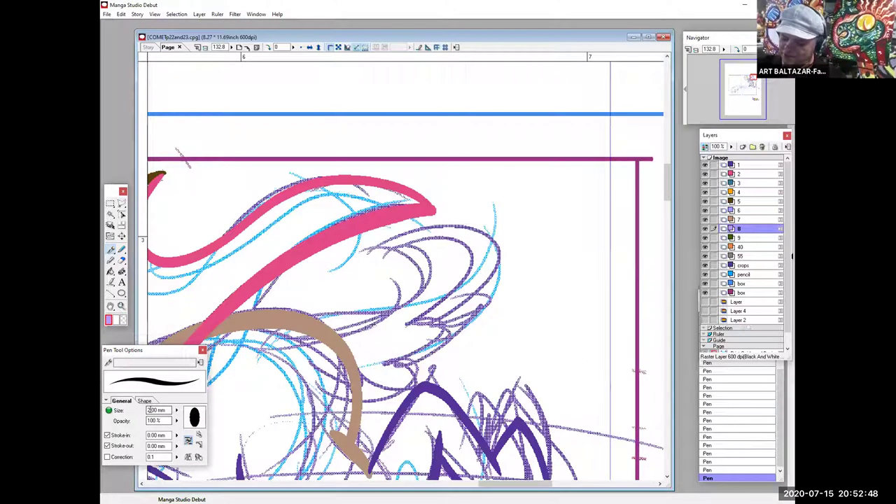
text(1)
key(Return)
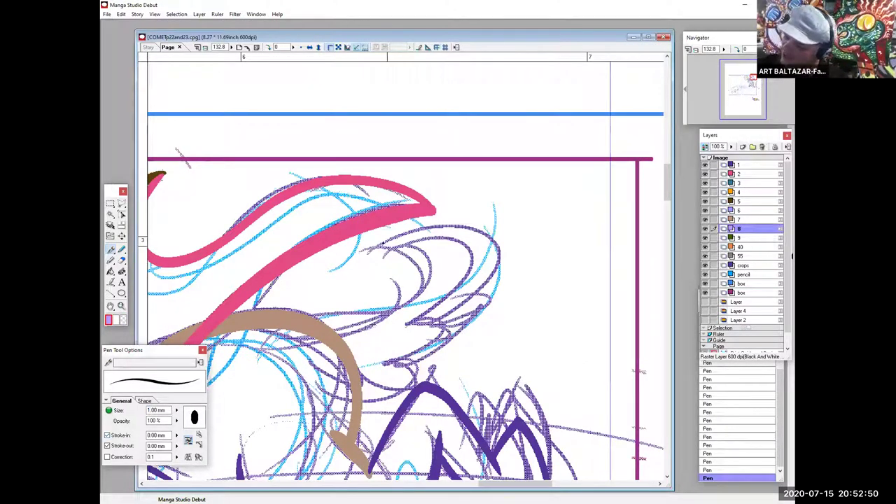
drag(369, 250, 339, 334)
mouse_move(371, 246)
mouse_down()
mouse_move(429, 324)
mouse_move(470, 332)
mouse_move(394, 351)
mouse_move(406, 356)
mouse_move(378, 384)
mouse_up()
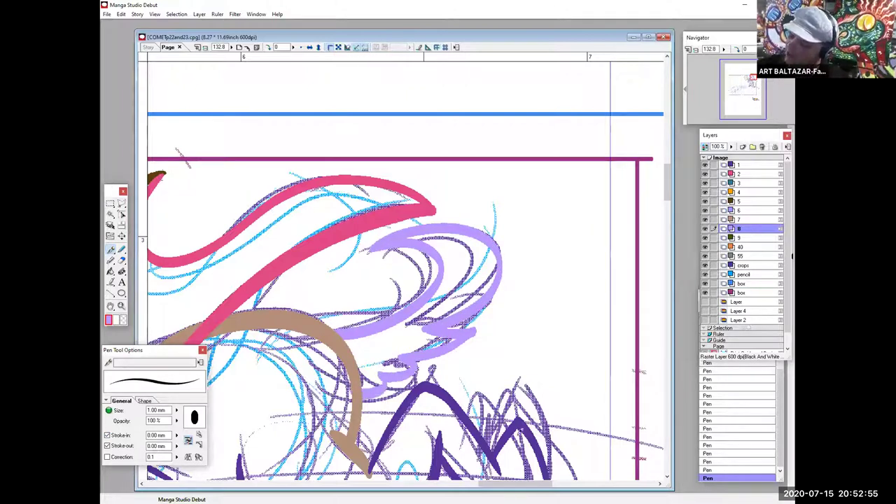
click(124, 322)
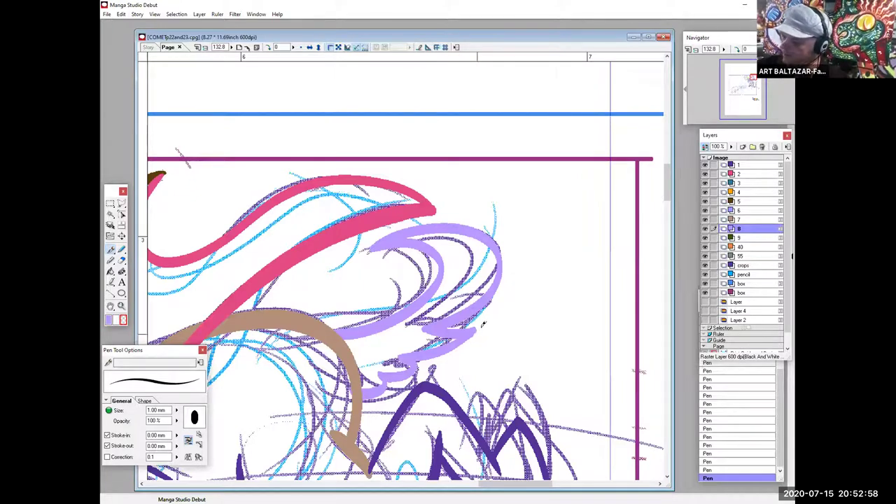
drag(479, 326, 476, 331)
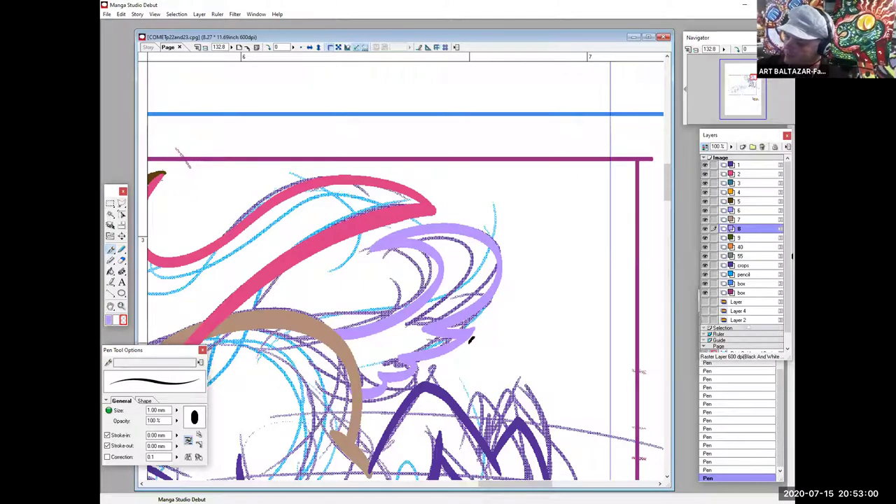
Ink a light purple zigzag on layer 8 inside the raised hind leg, separating the hoof from the leg
drag(420, 434, 501, 278)
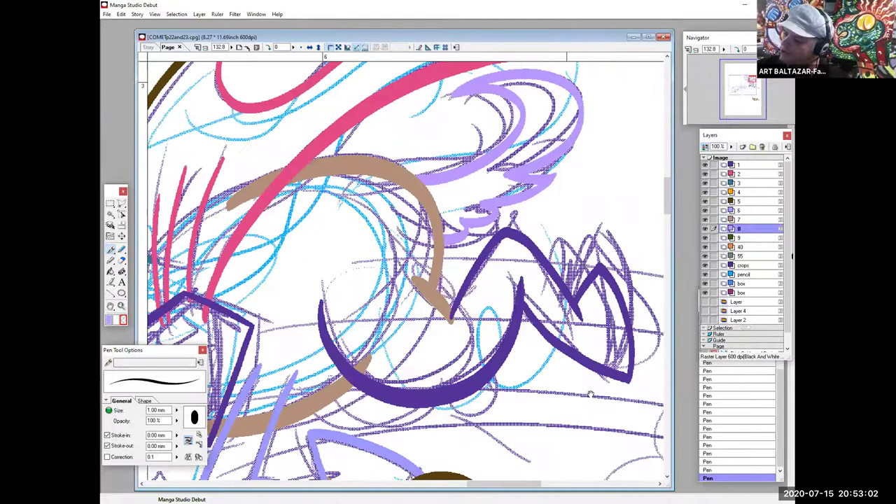
drag(388, 340, 260, 300)
click(110, 323)
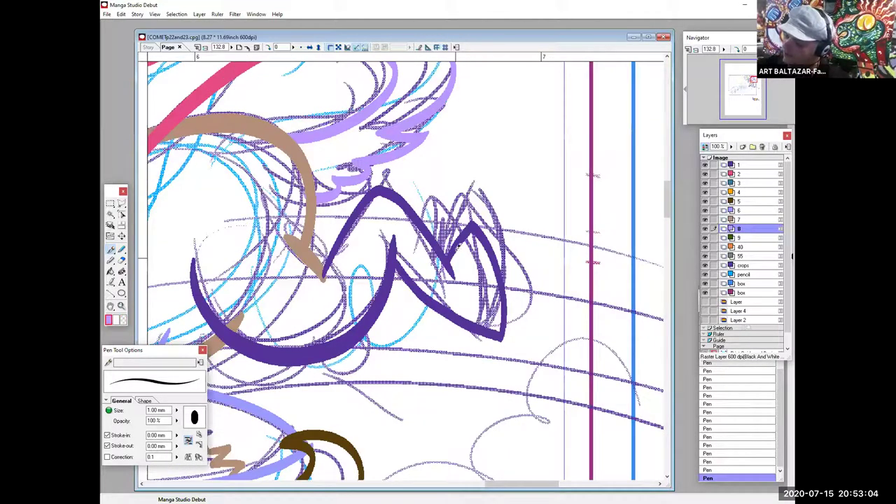
mouse_move(459, 252)
mouse_down()
mouse_move(459, 286)
mouse_move(476, 297)
mouse_move(462, 312)
mouse_up()
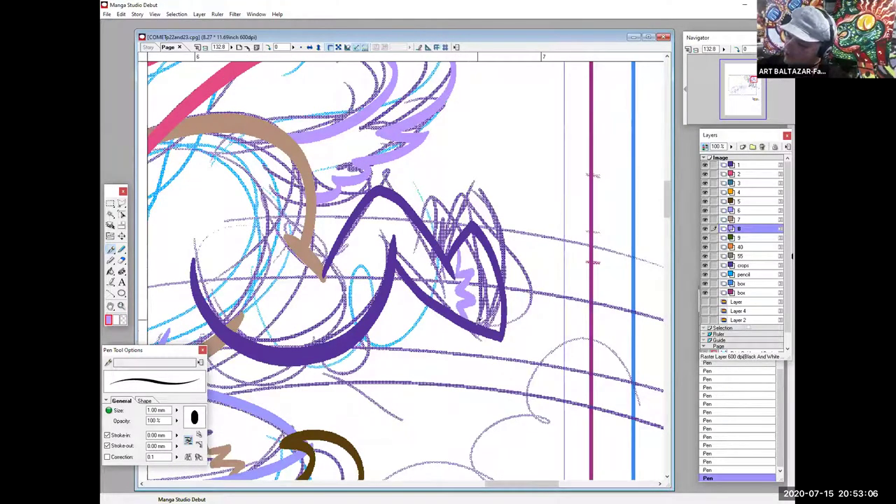
key(x)
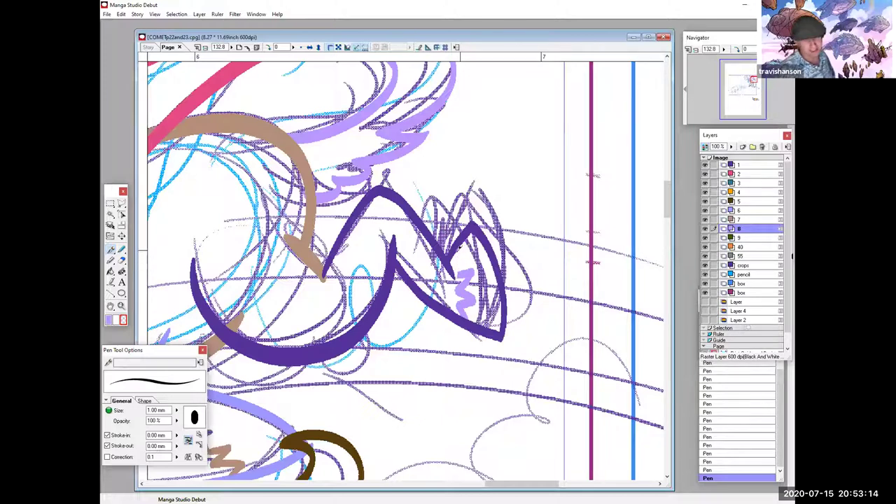
click(110, 319)
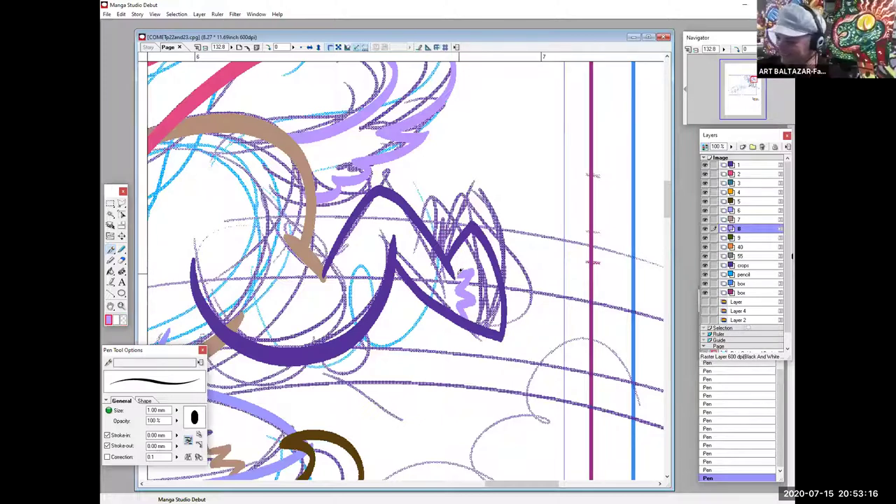
mouse_move(420, 399)
mouse_down()
mouse_move(420, 360)
mouse_move(555, 301)
mouse_move(661, 232)
mouse_move(433, 322)
mouse_up()
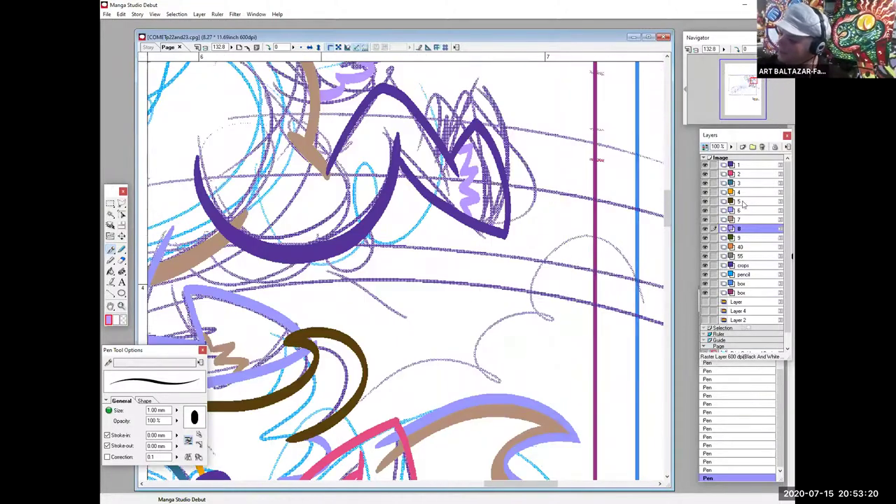
Ink the far hind leg's thigh underside and pointed hoof in dark green on layer 9, and undo the last stroke
click(697, 51)
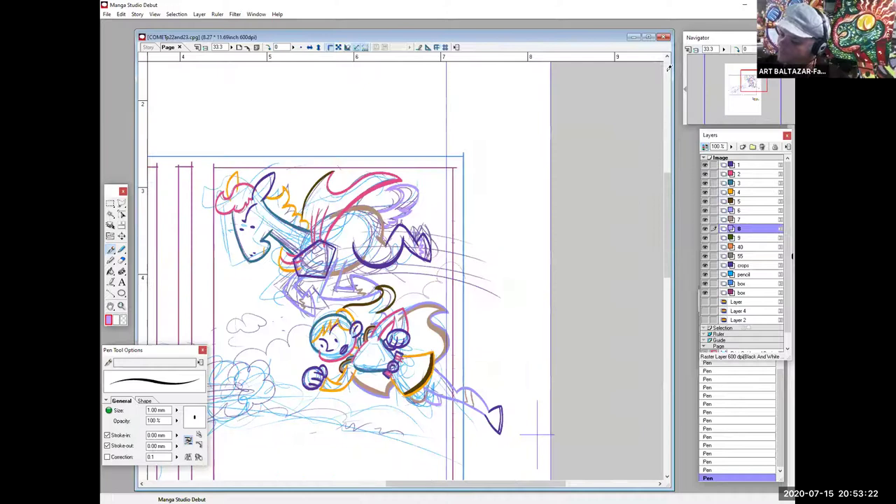
click(122, 307)
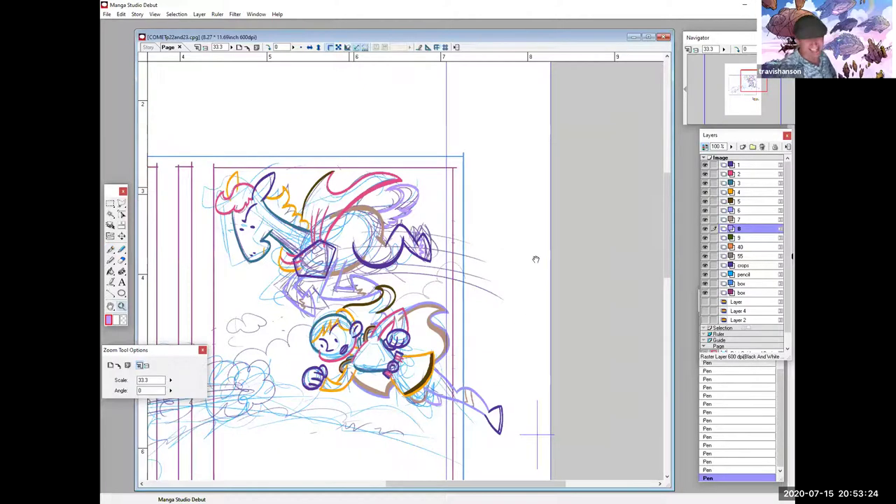
click(536, 259)
click(739, 238)
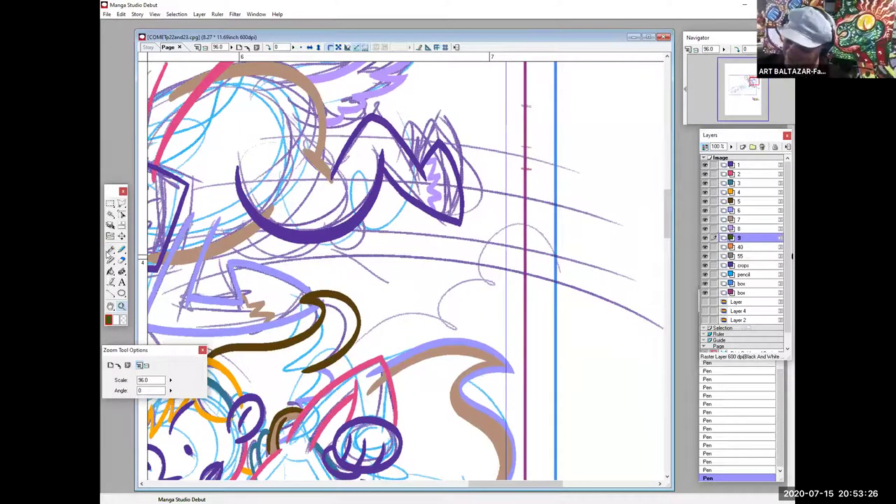
click(111, 250)
mouse_move(243, 241)
mouse_down()
mouse_move(423, 250)
mouse_move(377, 196)
mouse_move(425, 253)
mouse_move(357, 225)
mouse_up()
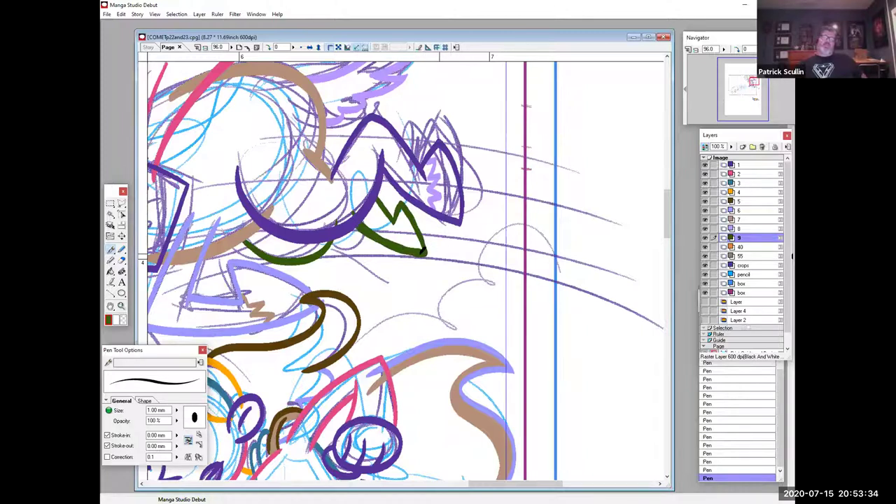
key(ctrl+z)
Close the dark green outlines of the far hind leg's thigh and hoof sections behind the purple leg curve
click(122, 306)
drag(245, 171, 454, 369)
click(110, 249)
mouse_move(396, 247)
mouse_down()
mouse_move(385, 276)
mouse_move(398, 243)
mouse_move(427, 282)
mouse_move(448, 348)
mouse_move(365, 321)
mouse_move(315, 268)
mouse_up()
mouse_move(350, 237)
mouse_down()
mouse_move(342, 228)
mouse_move(308, 264)
mouse_move(334, 289)
mouse_move(536, 229)
mouse_up()
mouse_move(475, 226)
mouse_down()
mouse_move(477, 212)
mouse_move(363, 198)
mouse_move(294, 242)
mouse_up()
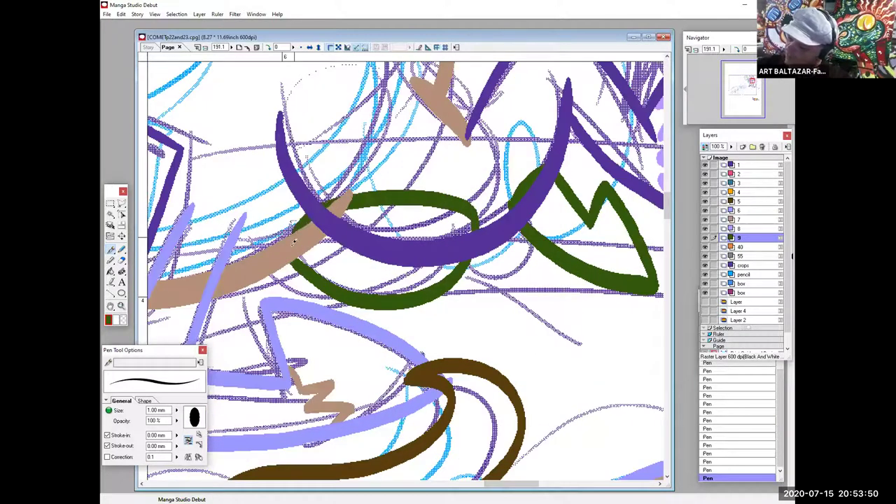
Fill the thigh and hoof sections of the far hind leg with solid dark green
click(111, 271)
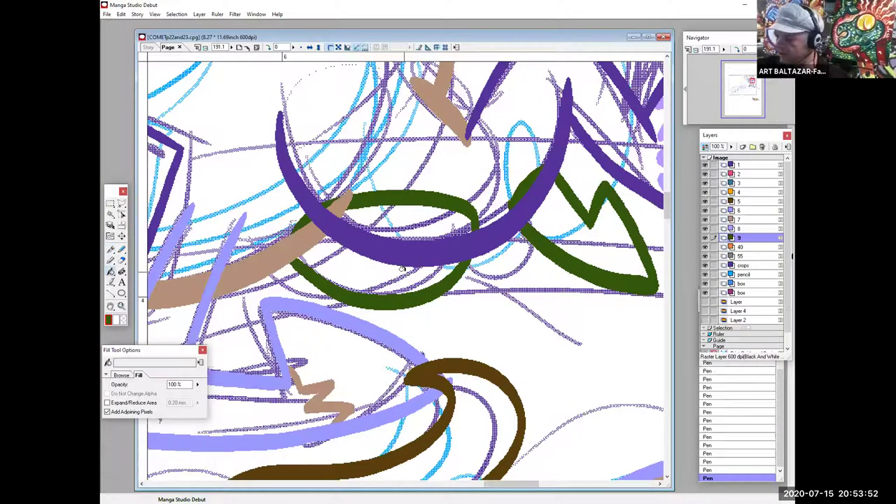
click(400, 269)
click(589, 238)
drag(603, 196, 337, 226)
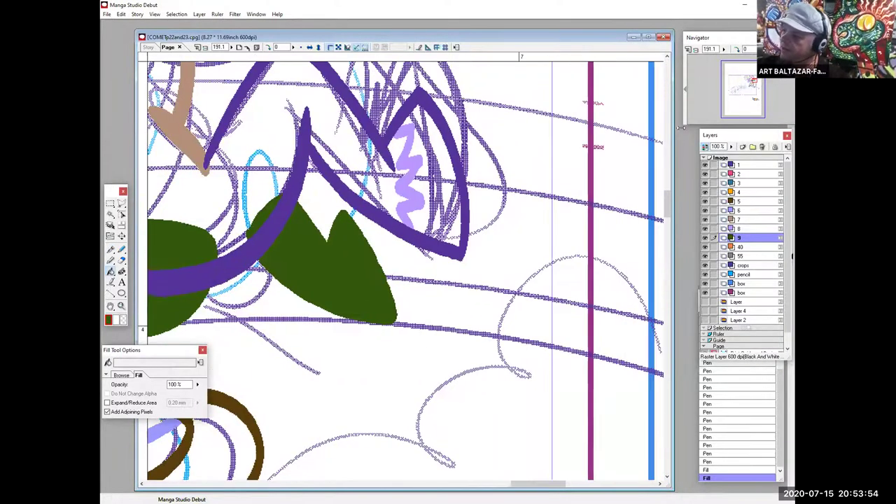
Ink a long orange arc on layer 40 along the lowest sketched trail line, from the front legs past the panel's border
click(696, 50)
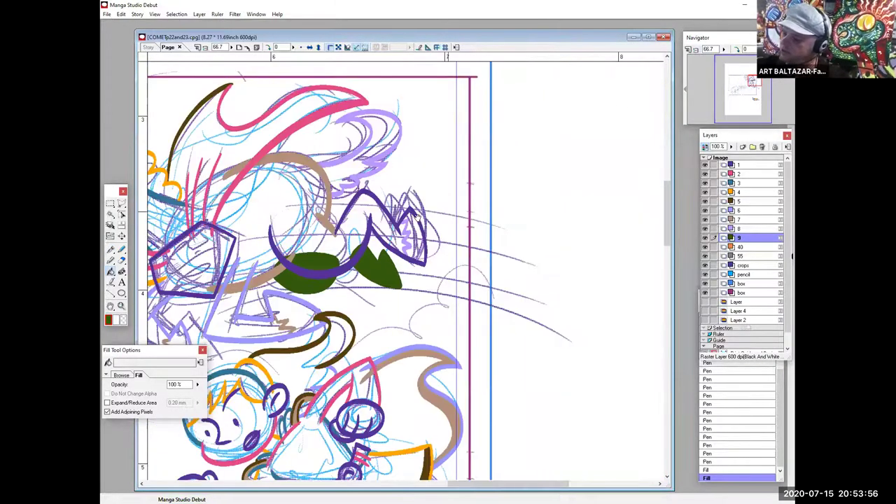
drag(488, 222, 574, 221)
drag(739, 231, 741, 249)
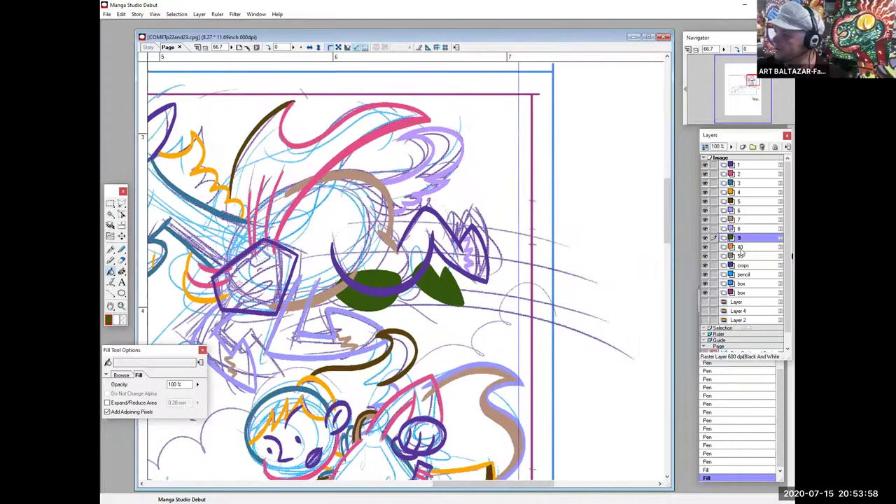
click(740, 247)
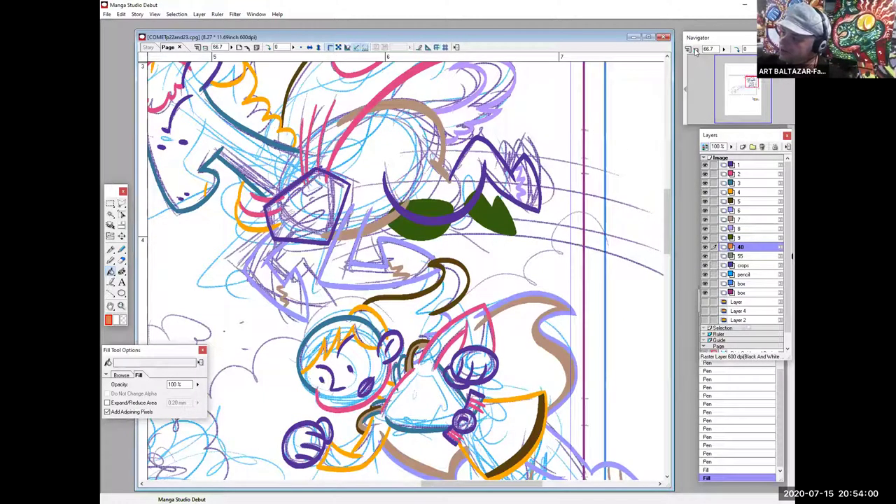
click(120, 308)
key(ctrl+minus)
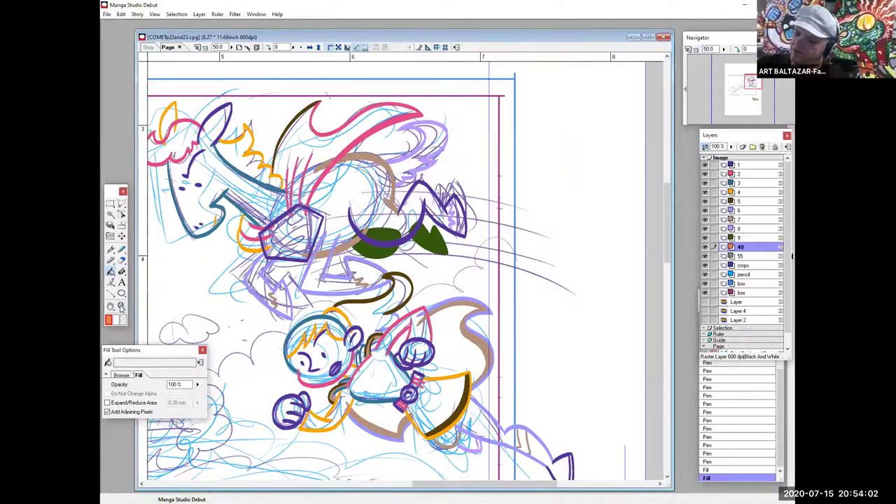
drag(195, 95, 520, 359)
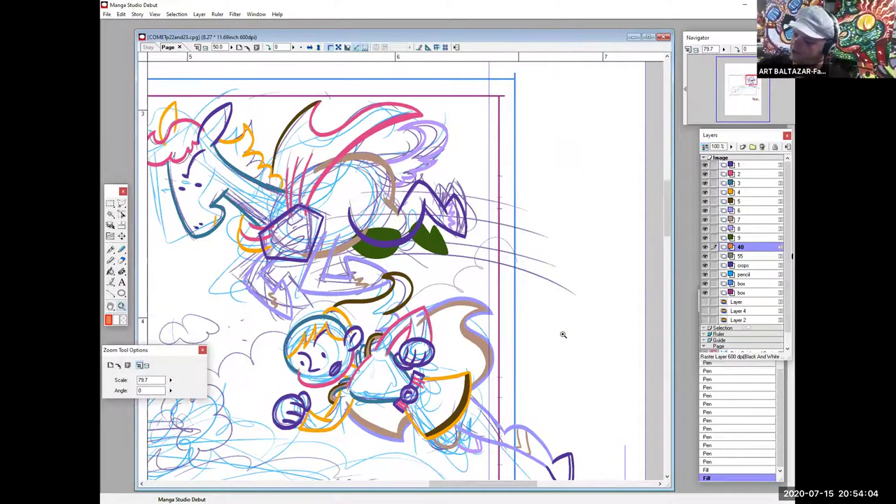
drag(537, 324, 467, 254)
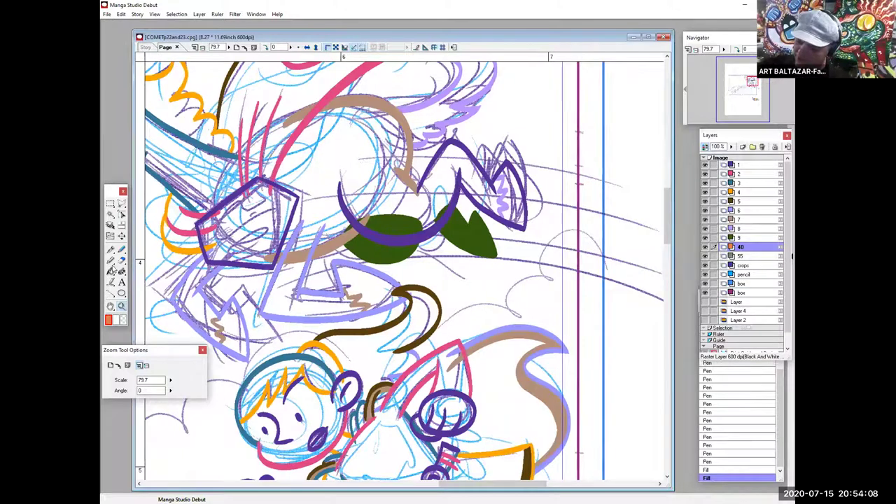
click(109, 249)
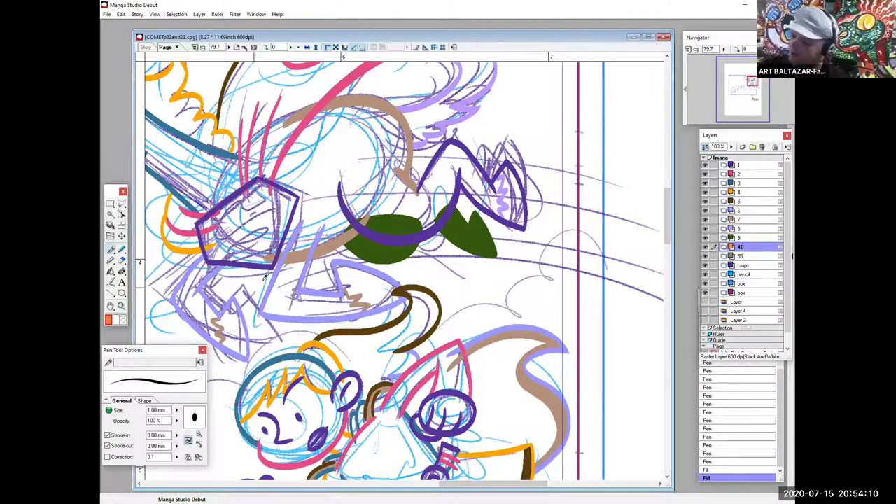
drag(204, 312, 662, 300)
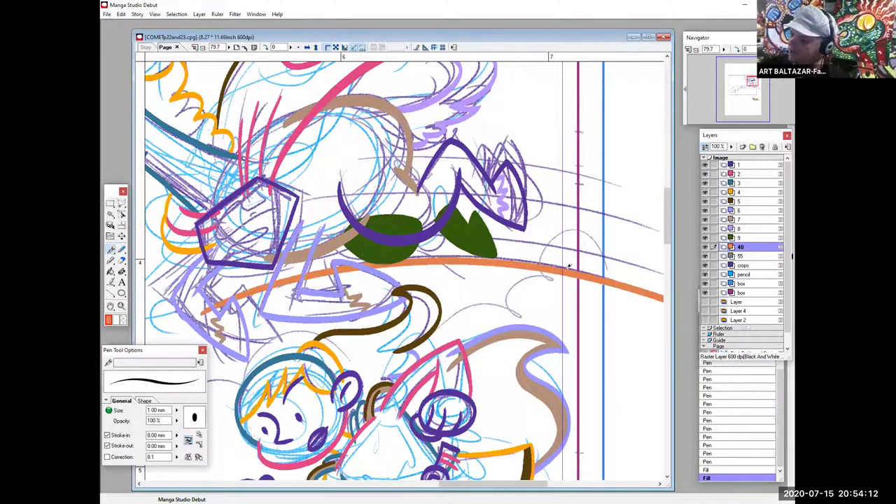
Ink the remaining sketched trail lines as parallel orange arcs on layer 40, stacked above the lowest one and running past the panel border
drag(193, 297, 662, 241)
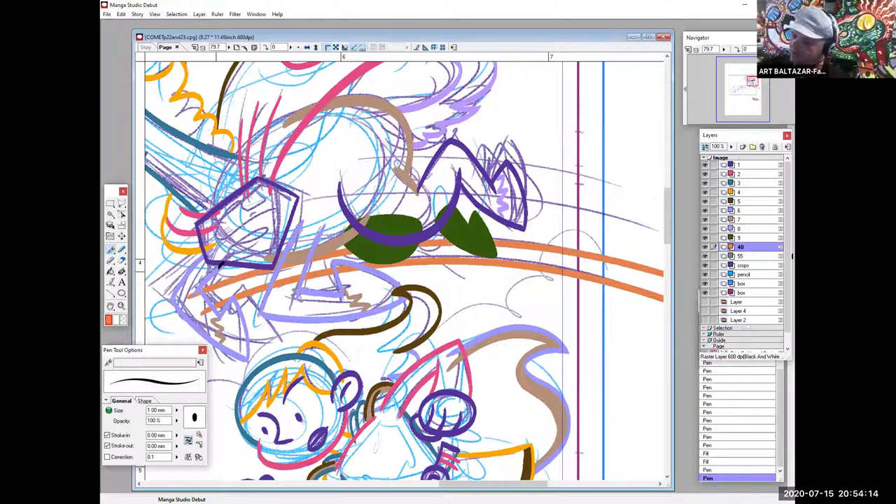
drag(375, 229, 665, 255)
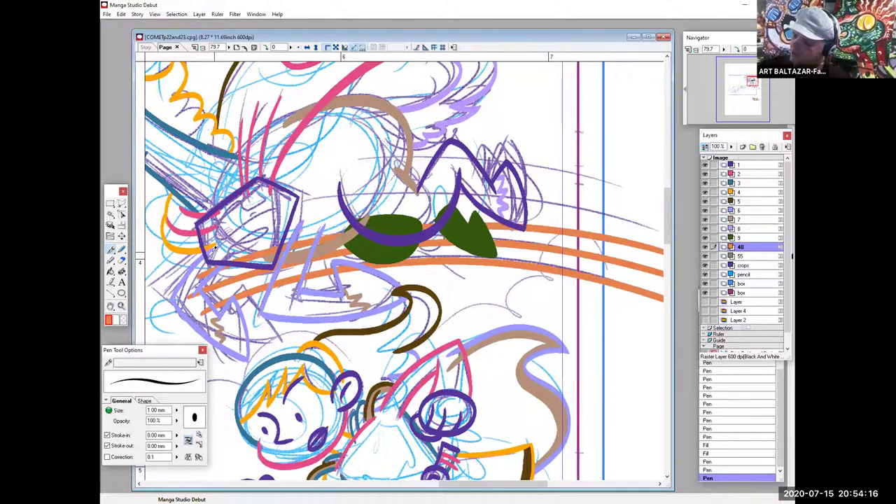
drag(212, 247, 708, 249)
drag(332, 202, 247, 234)
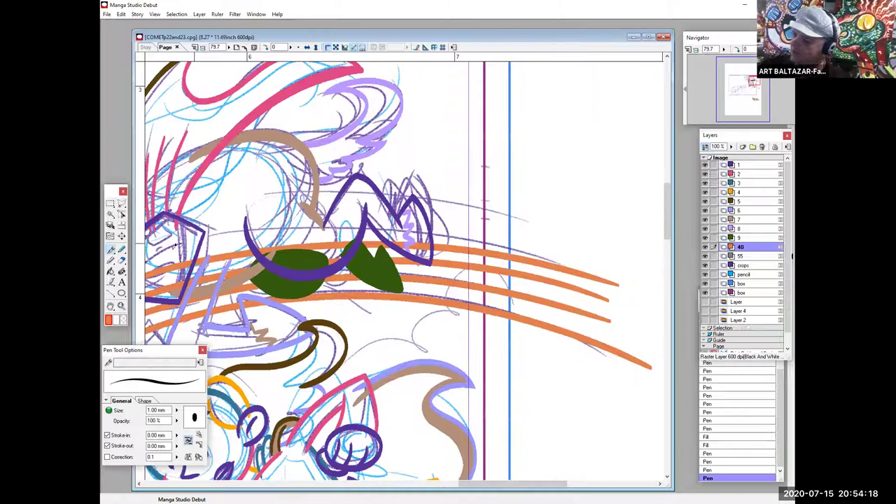
drag(175, 248, 662, 271)
mouse_move(201, 217)
mouse_down()
mouse_move(555, 219)
mouse_move(662, 251)
mouse_move(663, 232)
mouse_up()
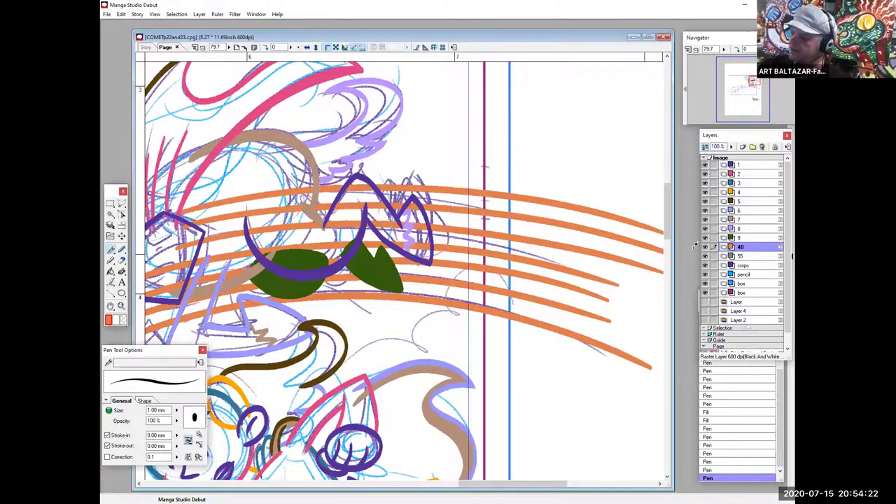
drag(534, 320, 497, 255)
drag(430, 378, 537, 275)
mouse_move(422, 288)
mouse_down()
mouse_move(456, 246)
mouse_move(649, 136)
mouse_up()
scroll(356, 423, up, 10)
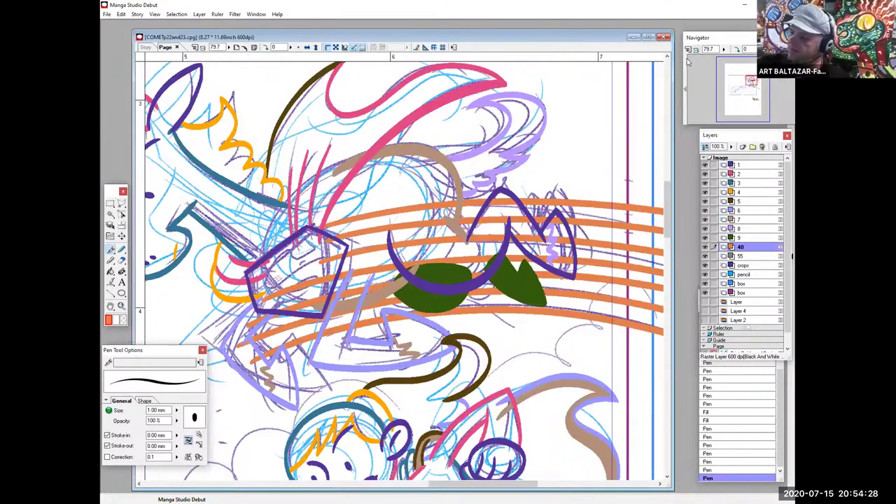
Save the page file with the finished trail lines
click(688, 50)
drag(449, 225, 459, 195)
click(107, 14)
click(118, 65)
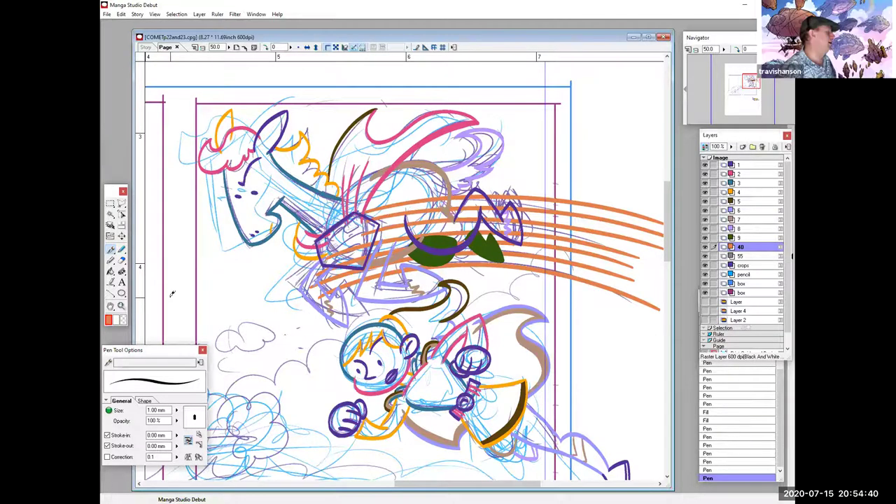
click(107, 14)
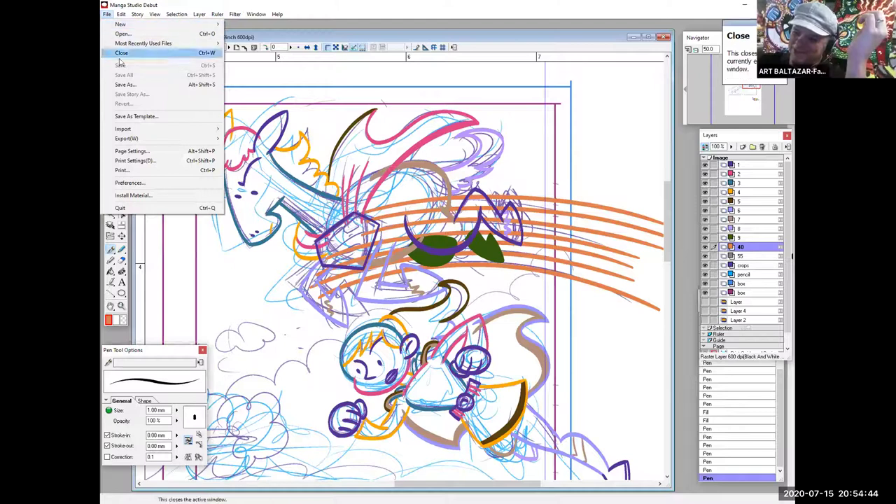
click(106, 14)
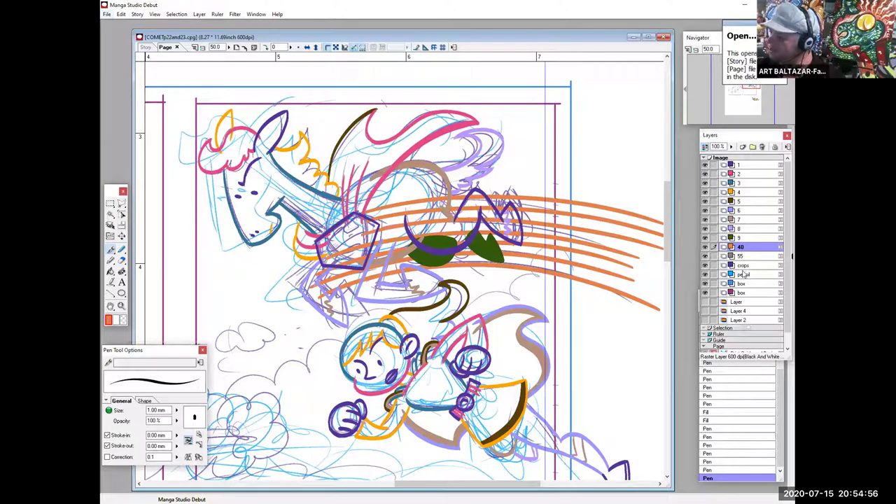
Hide the pencil and crops layers to review the coloured inks on their own, and show both layers again
click(705, 275)
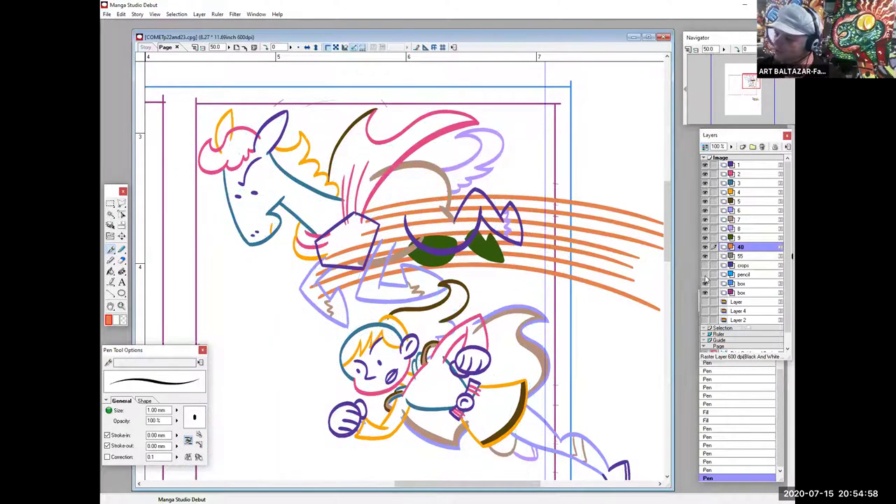
drag(742, 83, 747, 82)
click(695, 50)
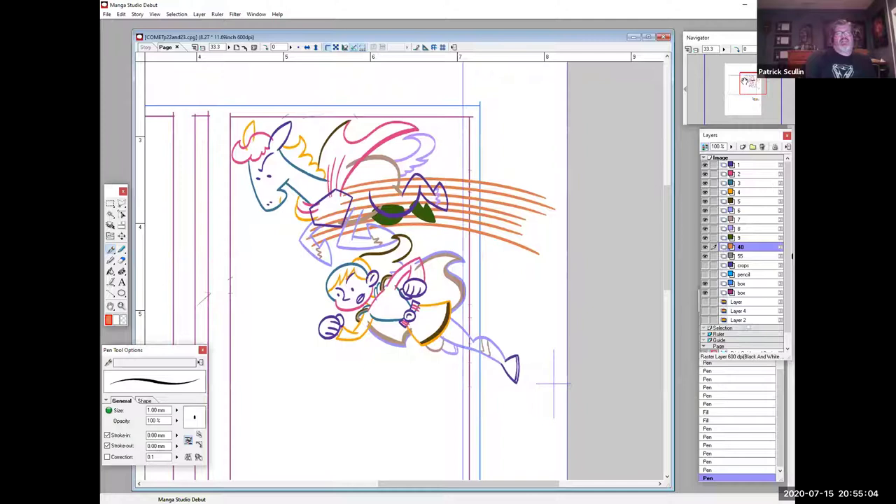
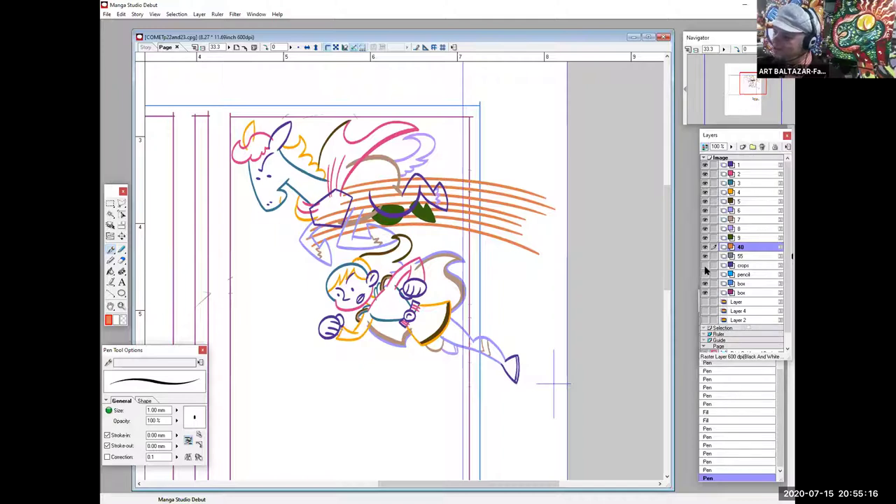
click(704, 272)
Ink the front bumper of the truck in the lower panel as a long purple rectangle on layer 1
drag(746, 88, 730, 95)
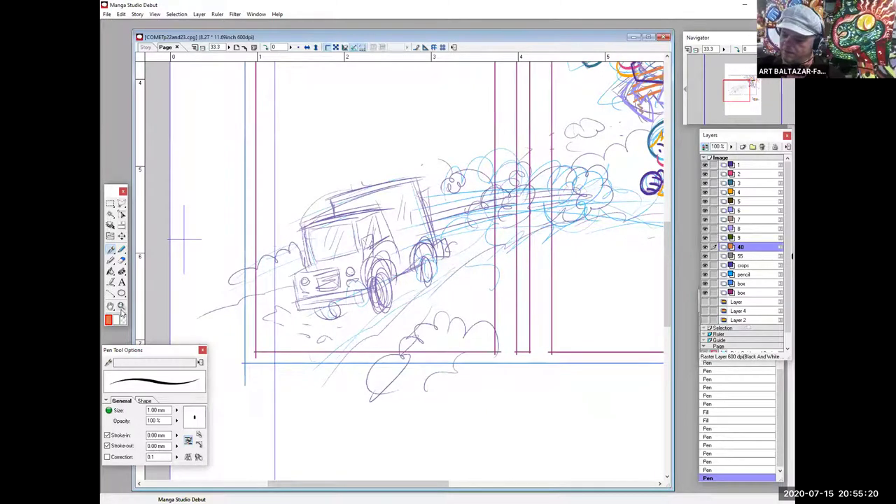
click(121, 307)
drag(462, 325, 471, 307)
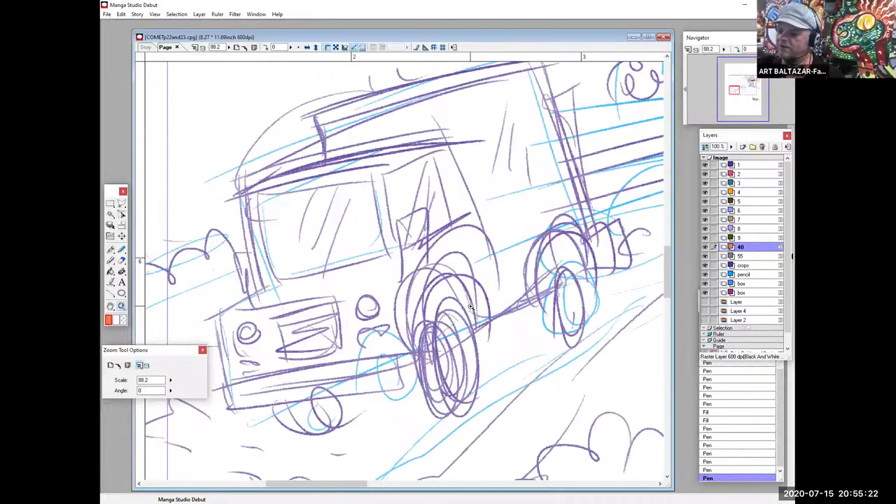
click(107, 15)
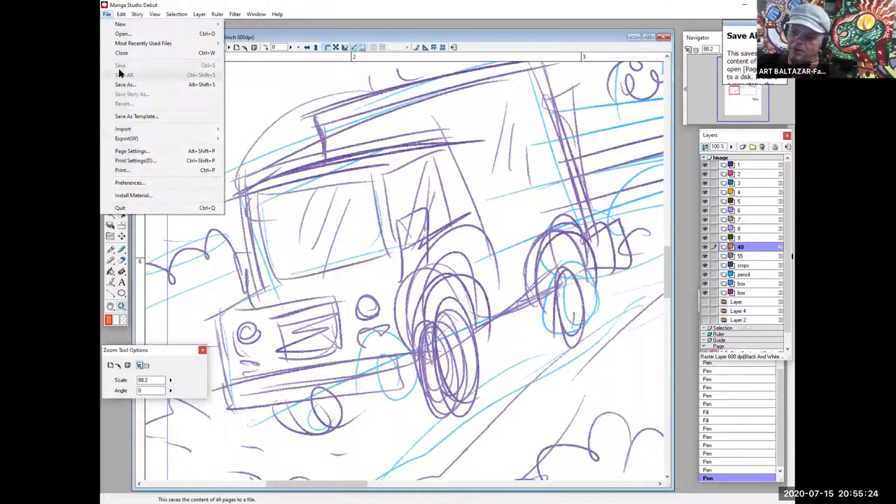
click(107, 15)
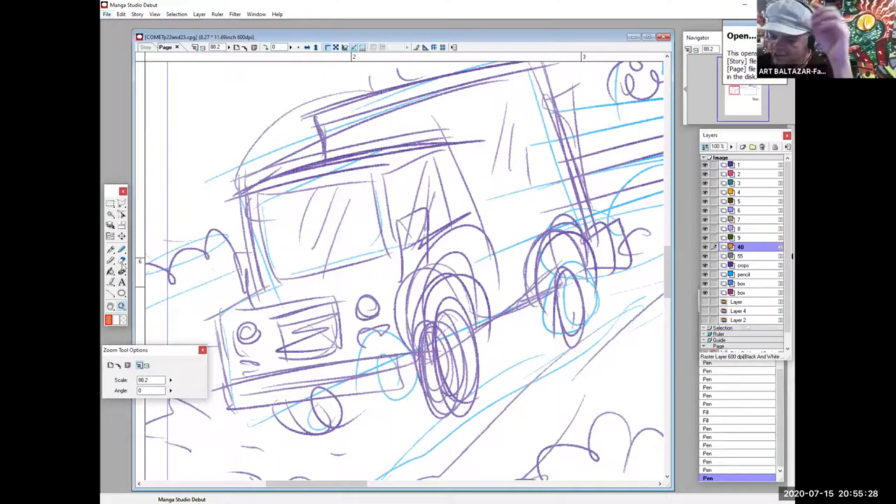
click(110, 250)
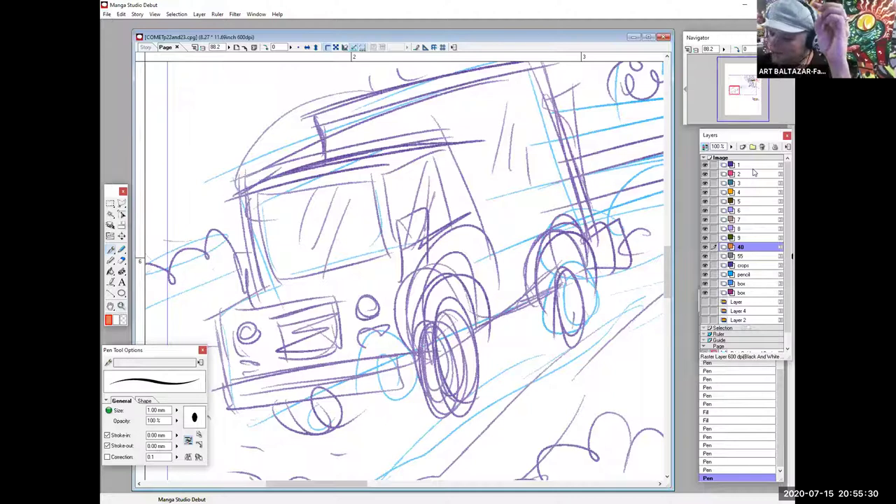
click(753, 166)
key(ctrl+space)
drag(182, 246, 465, 462)
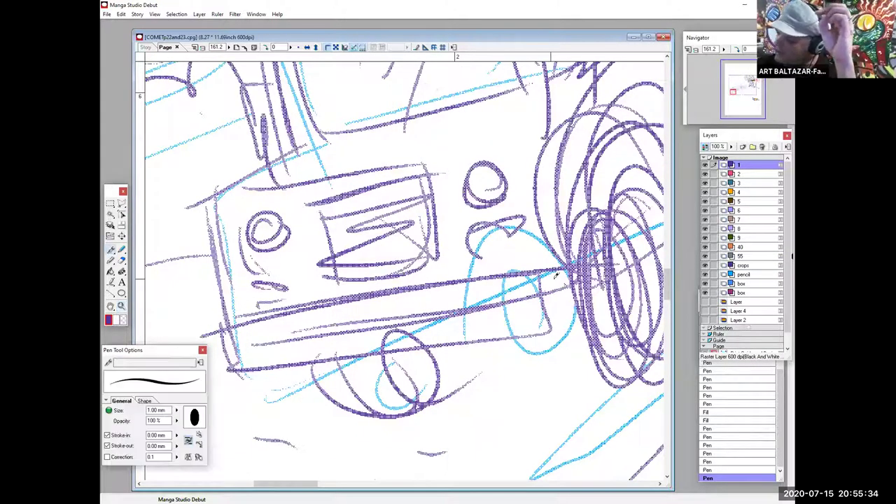
mouse_move(566, 273)
mouse_down()
mouse_move(223, 321)
mouse_move(241, 374)
mouse_move(445, 354)
mouse_up()
drag(518, 344, 557, 343)
mouse_move(565, 274)
mouse_down()
mouse_move(566, 341)
mouse_move(554, 338)
mouse_move(567, 342)
mouse_move(565, 331)
mouse_up()
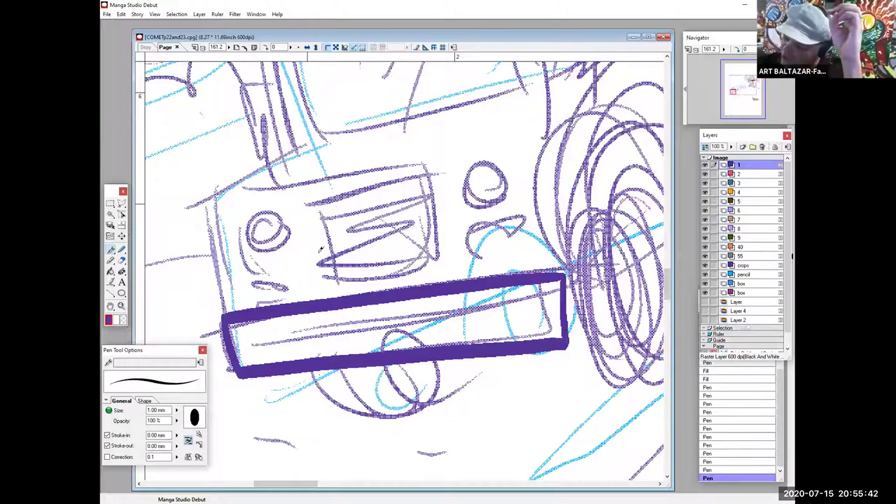
Ink the grille's four-sided frame and the hood's front edge line above it in purple on layer 1
drag(308, 202, 321, 277)
mouse_move(307, 203)
mouse_down()
mouse_move(433, 175)
mouse_move(441, 264)
mouse_move(321, 281)
mouse_up()
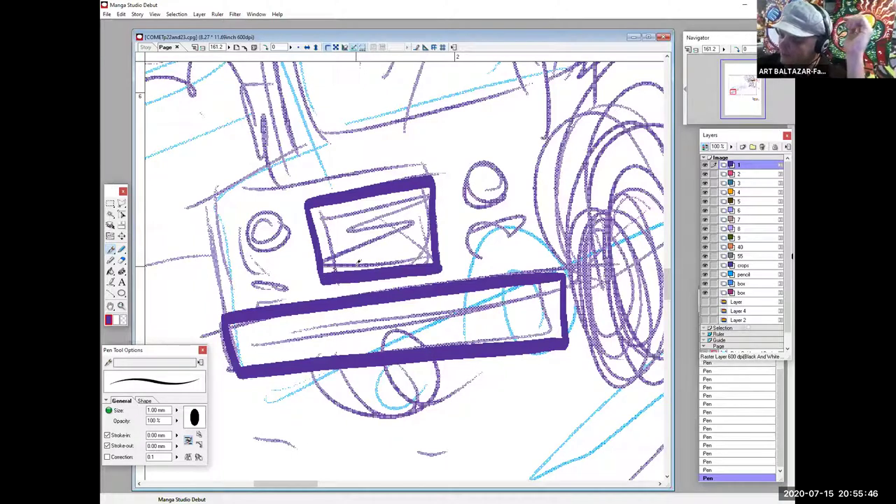
scroll(465, 236, up, 4)
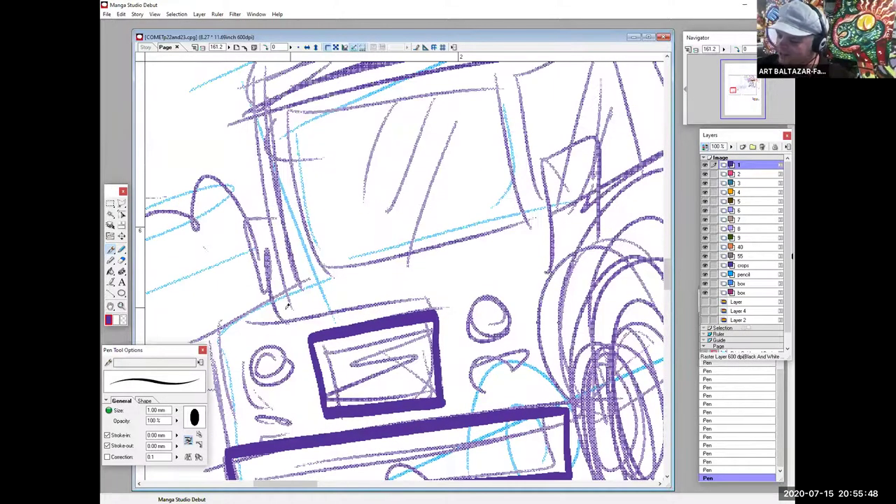
drag(246, 321, 518, 278)
mouse_move(483, 334)
mouse_down()
mouse_move(462, 217)
mouse_move(475, 255)
mouse_up()
mouse_move(564, 359)
mouse_down()
mouse_move(374, 402)
mouse_move(349, 248)
mouse_move(373, 192)
mouse_move(463, 347)
mouse_up()
Ink the truck's hood side, cab, cargo roof, wheel arches and rear bumper outlines in pink on layer 2
click(749, 173)
mouse_move(509, 366)
mouse_down()
mouse_move(305, 391)
mouse_move(293, 408)
mouse_move(409, 340)
mouse_move(392, 209)
mouse_move(478, 310)
mouse_move(470, 310)
mouse_move(573, 278)
mouse_move(559, 199)
mouse_move(498, 233)
mouse_up()
mouse_move(349, 222)
mouse_down()
mouse_move(393, 254)
mouse_move(523, 280)
mouse_move(643, 239)
mouse_up()
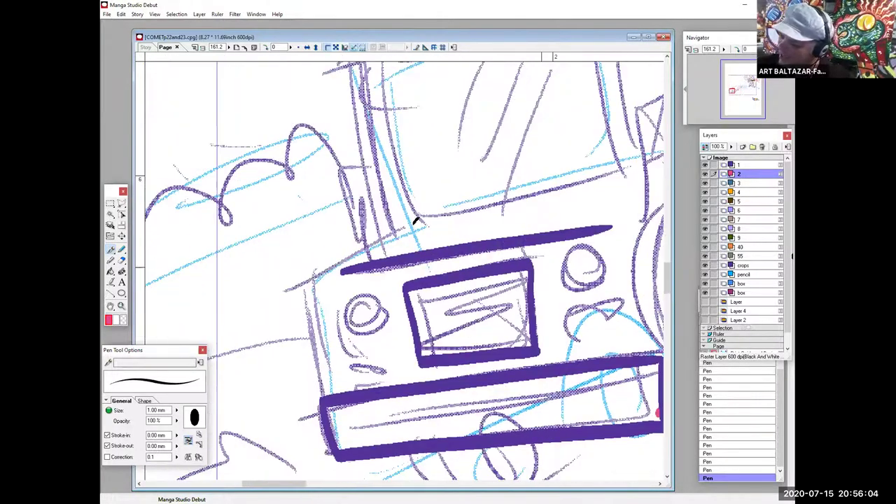
mouse_move(427, 223)
mouse_down()
mouse_move(309, 271)
mouse_move(341, 411)
mouse_up()
mouse_move(400, 193)
mouse_down()
mouse_move(323, 285)
mouse_move(323, 358)
mouse_move(296, 296)
mouse_move(287, 212)
mouse_up()
mouse_move(444, 255)
mouse_down()
mouse_move(379, 313)
mouse_move(371, 305)
mouse_up()
mouse_move(211, 268)
mouse_down()
mouse_move(262, 242)
mouse_move(563, 183)
mouse_move(462, 325)
mouse_up()
drag(549, 188, 509, 187)
mouse_move(616, 140)
mouse_down()
mouse_move(414, 171)
mouse_move(200, 238)
mouse_up()
drag(477, 319, 279, 276)
drag(608, 358, 565, 381)
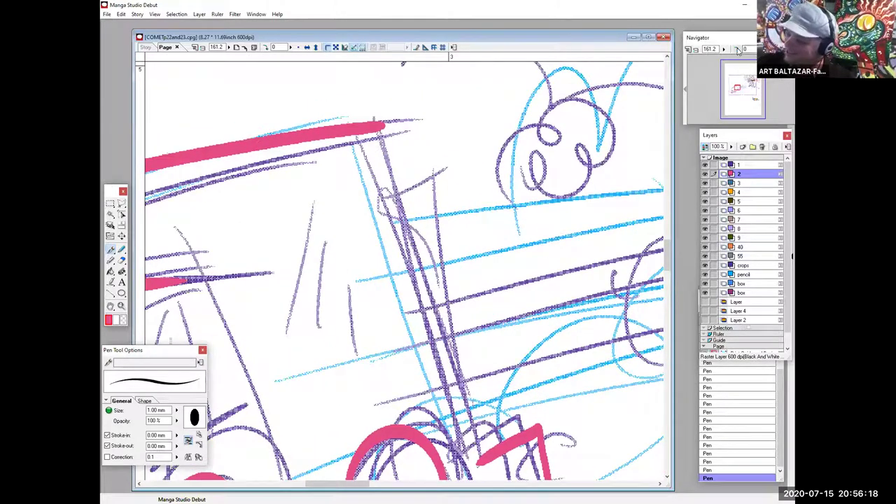
Rotate the canvas to -90 degrees and ink the cargo box's rear edge and its short front edge above the cab roof in pink
click(739, 51)
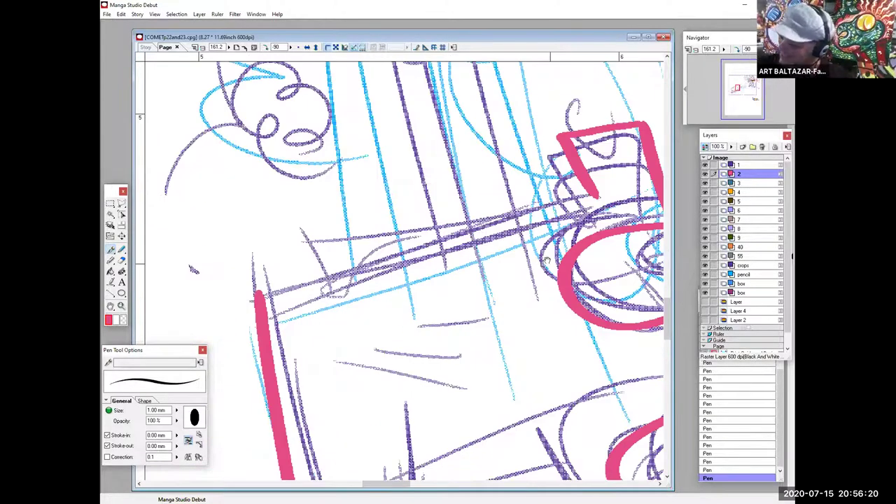
drag(549, 260, 527, 215)
mouse_move(576, 149)
mouse_down()
mouse_move(377, 189)
mouse_move(239, 248)
mouse_up()
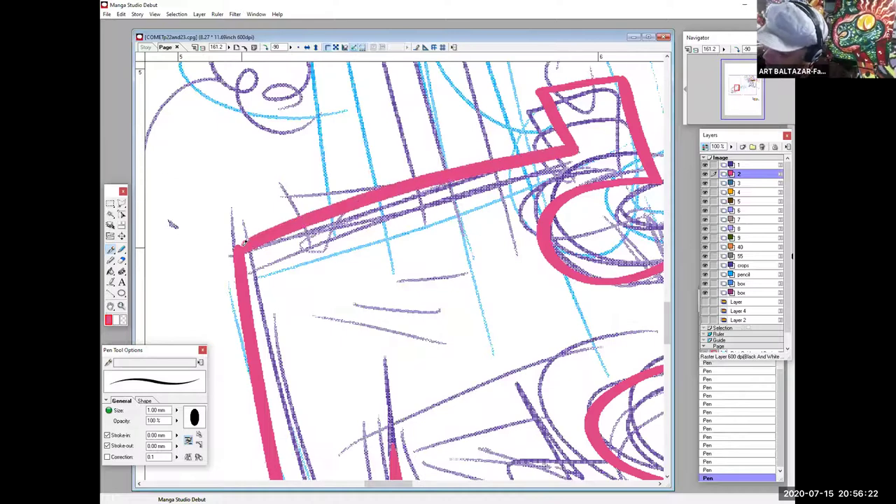
mouse_move(552, 380)
mouse_down()
mouse_move(471, 203)
mouse_move(476, 181)
mouse_up()
drag(412, 473, 427, 258)
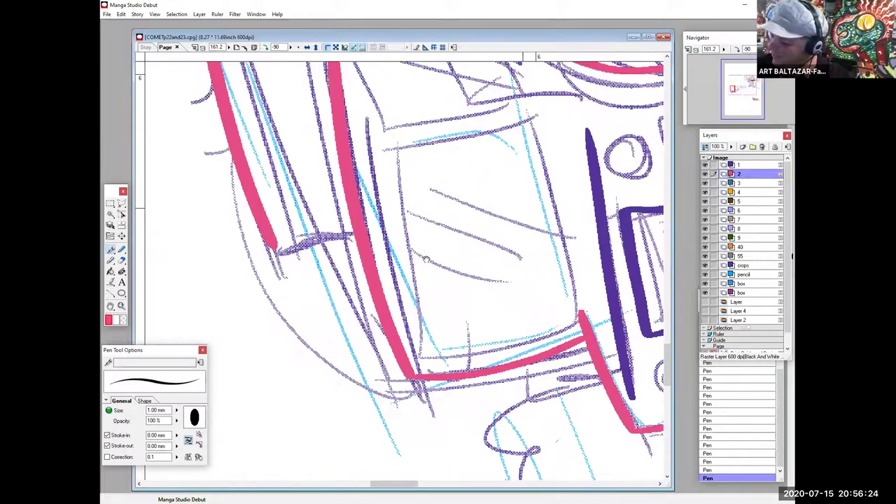
drag(278, 247, 359, 231)
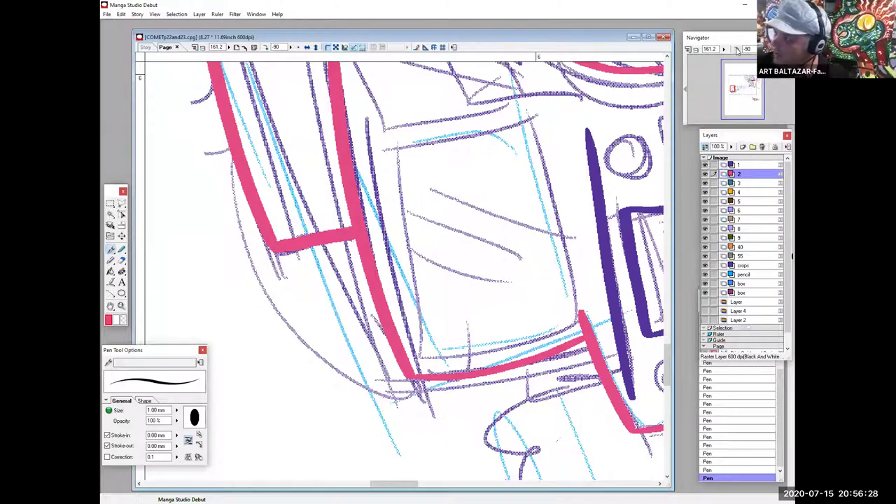
Restore the upright canvas and ink both headlights as pink ovals with a small rectangular signal light under each on layer 2
click(737, 49)
drag(581, 326, 507, 300)
drag(621, 297, 495, 298)
drag(588, 420, 652, 334)
drag(165, 184, 368, 422)
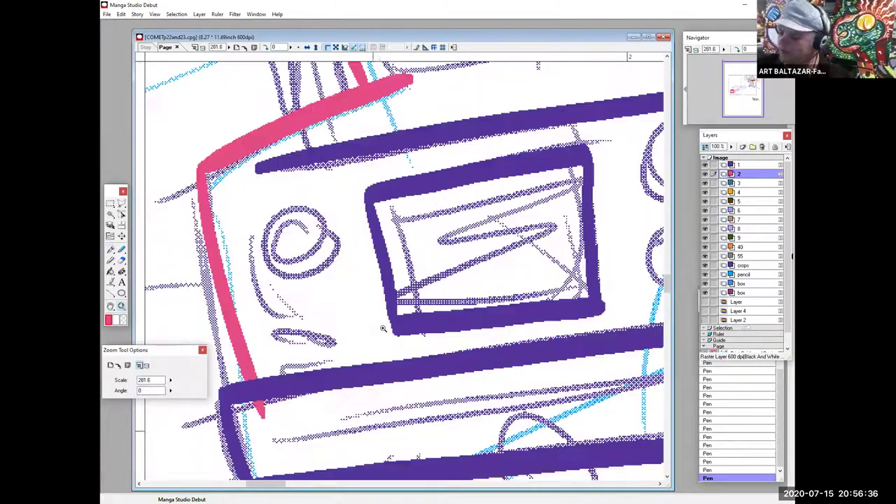
click(109, 248)
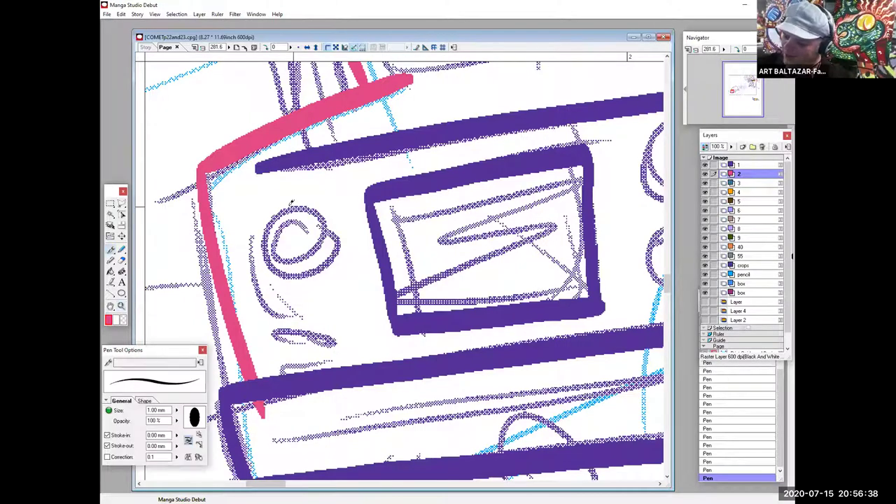
drag(306, 197, 308, 200)
mouse_move(283, 355)
mouse_down()
mouse_move(287, 319)
mouse_move(352, 309)
mouse_move(352, 350)
mouse_move(286, 358)
mouse_up()
drag(487, 340, 262, 402)
mouse_move(441, 181)
mouse_down()
mouse_move(429, 260)
mouse_move(439, 181)
mouse_up()
click(417, 317)
mouse_move(418, 316)
mouse_down()
mouse_move(521, 312)
mouse_move(497, 344)
mouse_move(419, 332)
mouse_move(418, 314)
mouse_move(536, 263)
mouse_up()
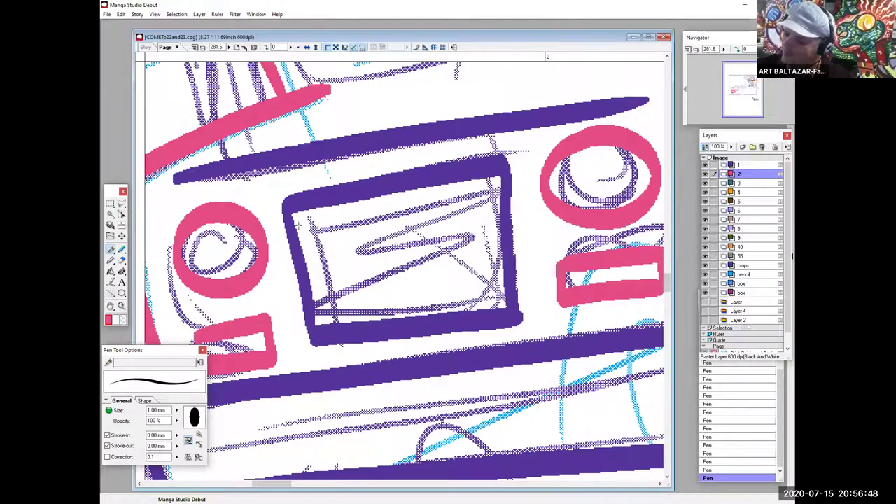
Draw four straight, evenly spaced pink slats across the inside of the grille frame with the Line tool
key(u)
drag(301, 230, 499, 203)
drag(306, 259, 498, 229)
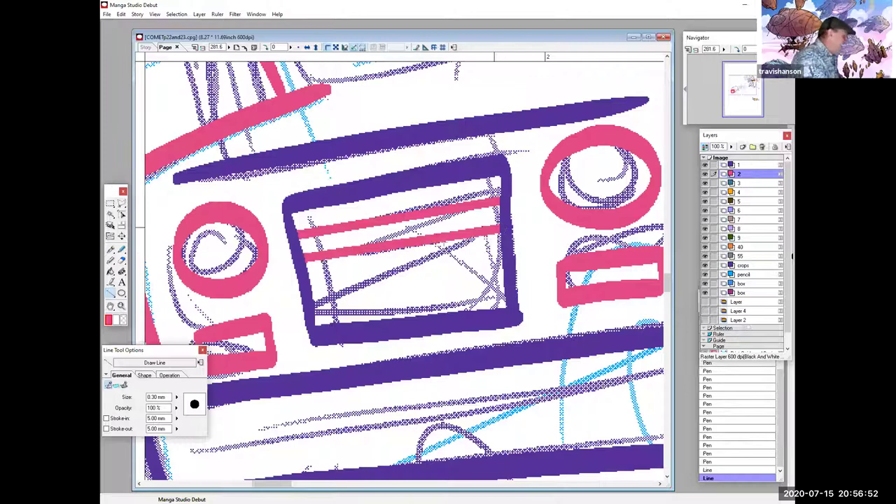
drag(308, 280, 502, 256)
drag(308, 302, 508, 279)
Ink the left and top edges of the truck's windshield frame in teal on layer 3 with the Pen tool
scroll(558, 257, up, 5)
scroll(558, 257, right, 2)
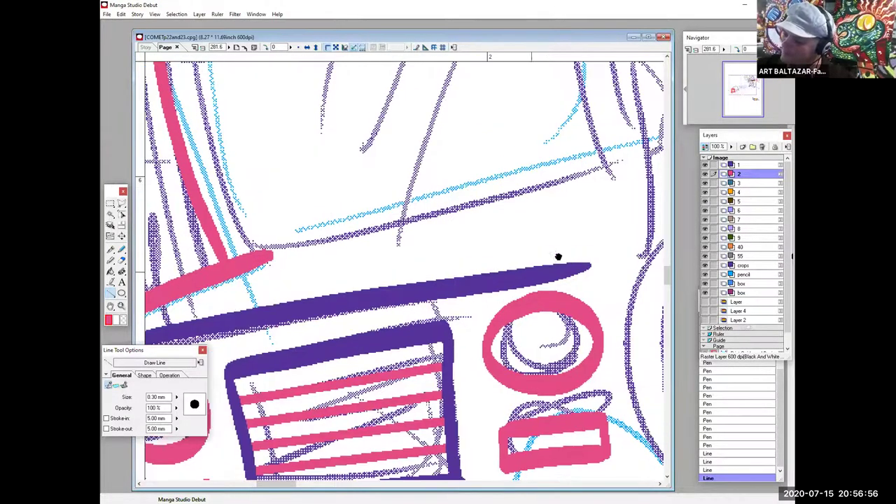
scroll(551, 350, up, 5)
scroll(550, 350, left, 2)
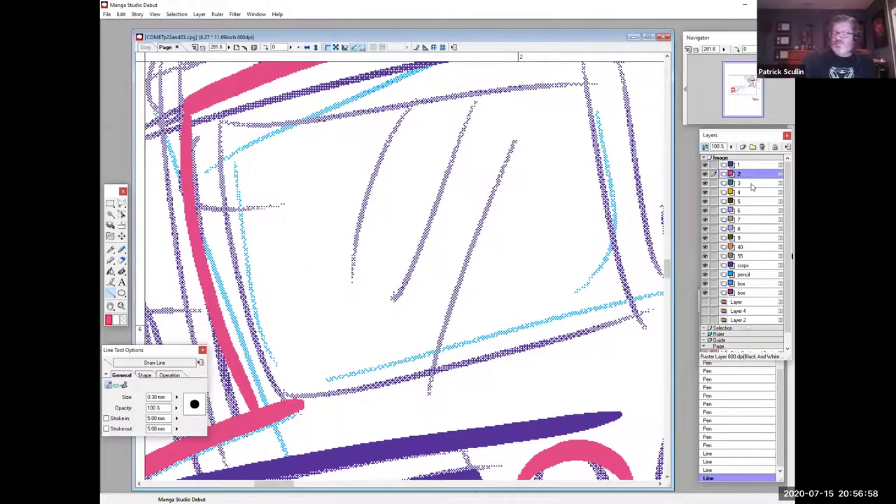
click(752, 185)
click(111, 249)
drag(226, 124, 294, 396)
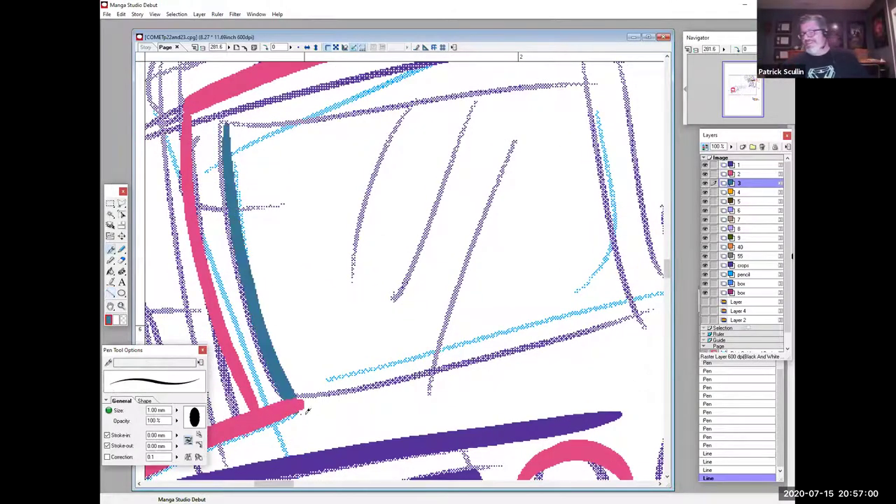
scroll(399, 392, up, 5)
scroll(399, 392, right, 1)
drag(210, 224, 558, 143)
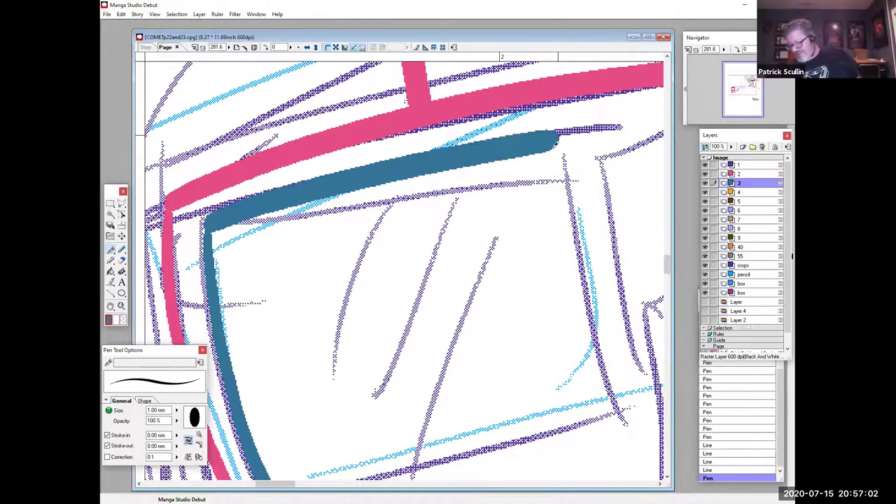
Ink the windshield frame's bottom and right edges in teal on layer 3 to close the outline
scroll(536, 245, down, 5)
scroll(536, 245, right, 2)
drag(232, 364, 543, 308)
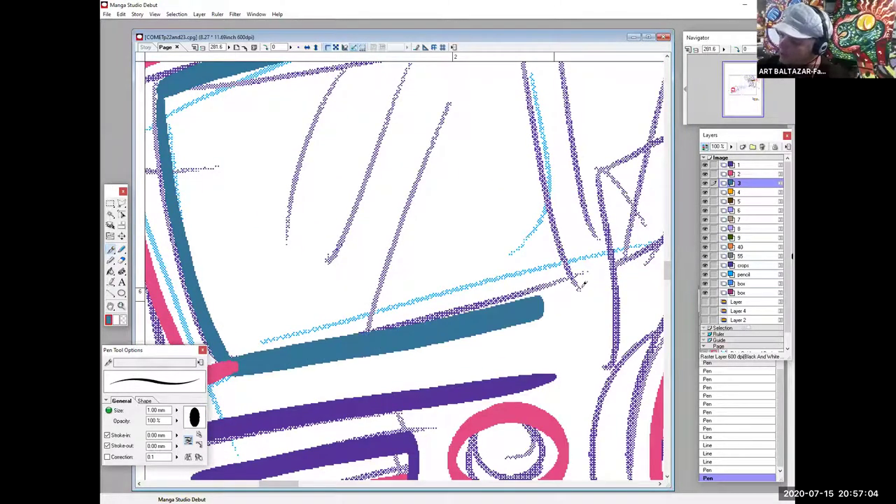
scroll(532, 342, down, 5)
scroll(531, 342, right, 2)
mouse_move(393, 138)
mouse_down()
mouse_move(420, 297)
mouse_move(456, 416)
mouse_up()
scroll(570, 416, down, 4)
scroll(570, 416, right, 2)
drag(462, 297, 429, 279)
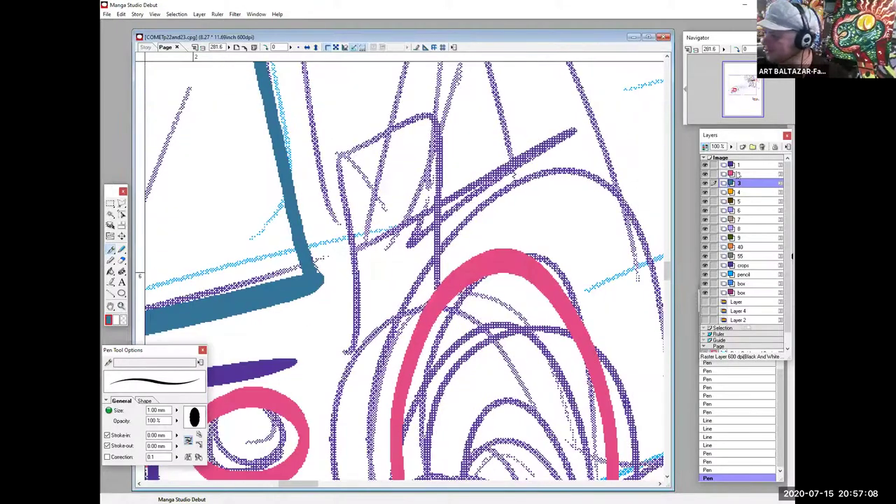
Ink the near side mirror in purple on layer 1 as a tall tilted frame with two small brackets on its left side
click(739, 165)
scroll(405, 273, up, 1)
mouse_move(341, 158)
mouse_down()
mouse_move(357, 379)
mouse_move(471, 357)
mouse_move(456, 124)
mouse_move(341, 163)
mouse_up()
mouse_move(336, 199)
mouse_down()
mouse_move(319, 242)
mouse_move(338, 243)
mouse_up()
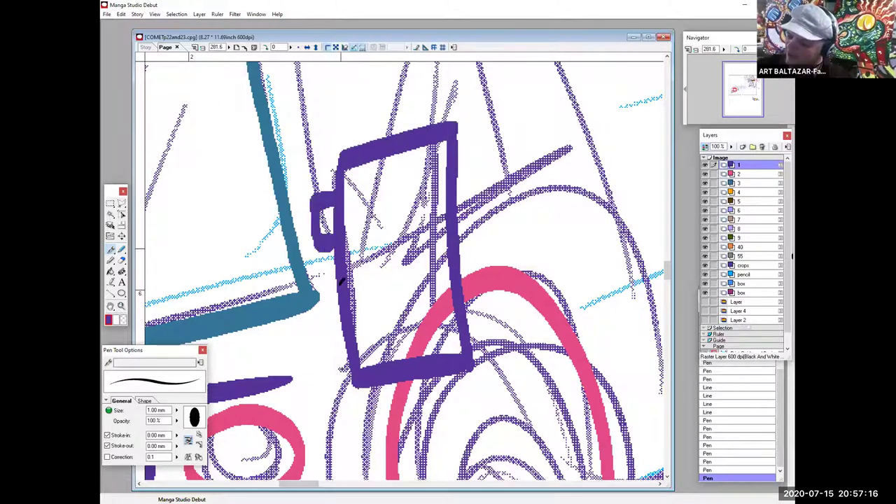
mouse_move(343, 311)
mouse_down()
mouse_move(318, 343)
mouse_move(350, 354)
mouse_up()
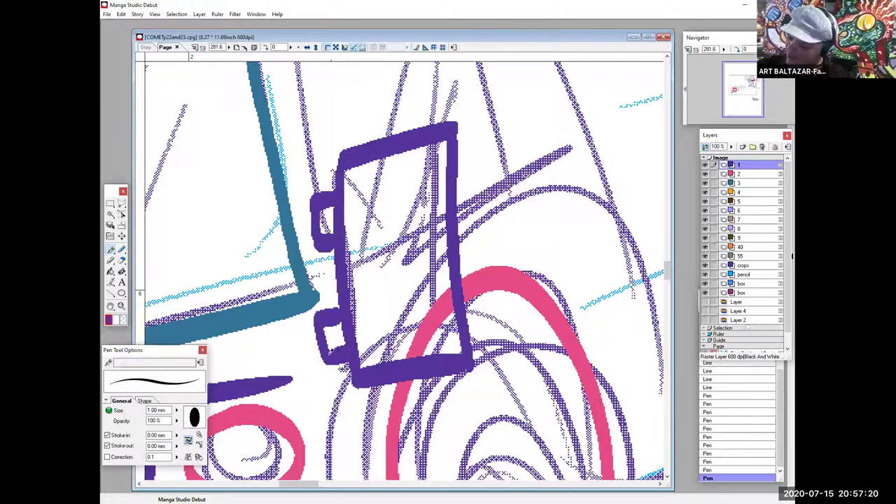
drag(340, 308, 331, 312)
drag(331, 312, 344, 307)
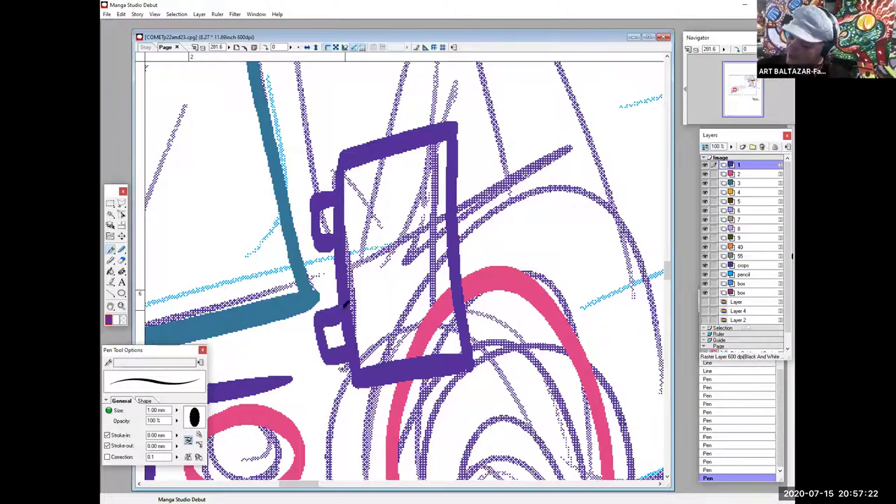
Draw five pairs of parallel diagonal lines across the windshield in orange on layer 4 with the Line tool
drag(365, 370, 599, 357)
drag(421, 345, 525, 374)
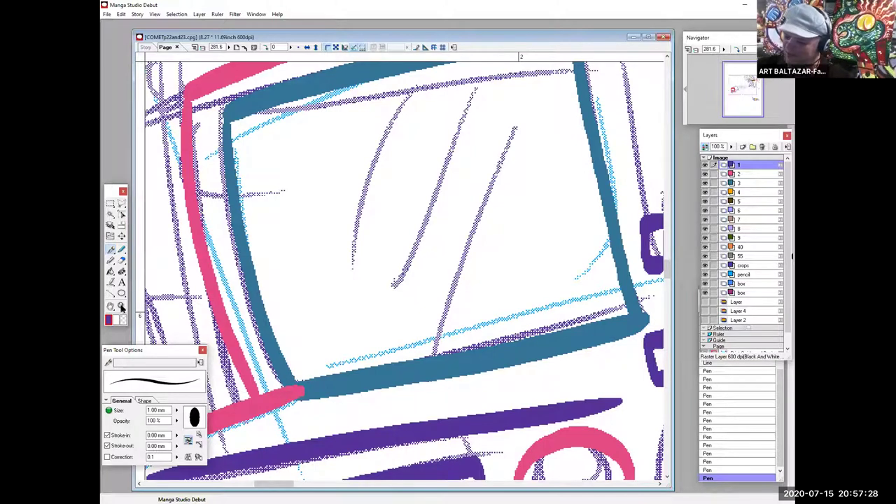
drag(403, 104, 316, 460)
key(u)
drag(468, 125, 359, 452)
drag(360, 161, 280, 411)
drag(320, 166, 258, 373)
drag(524, 117, 402, 435)
drag(561, 114, 440, 431)
drag(587, 172, 491, 421)
drag(596, 220, 518, 418)
drag(613, 289, 566, 409)
drag(618, 326, 591, 385)
Close the open ends of the windshield's diagonal stripes with short orange lines along the teal frame
drag(359, 157, 323, 168)
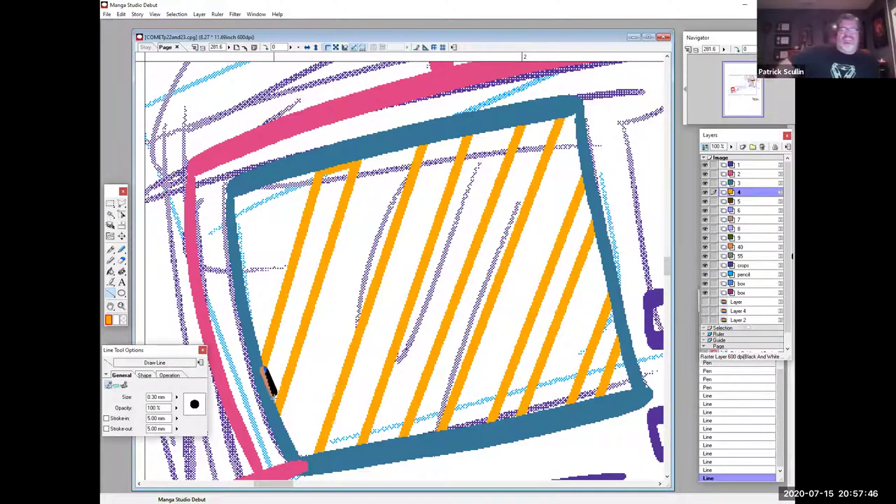
drag(425, 147, 463, 135)
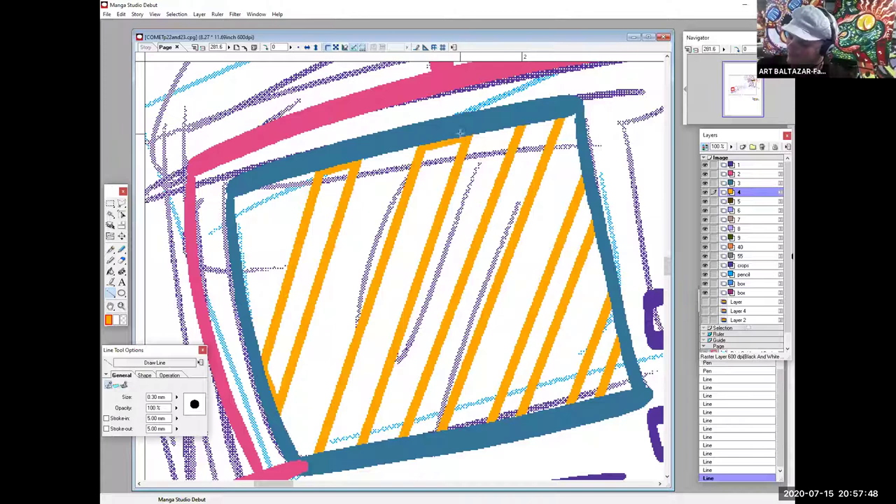
drag(360, 444, 322, 451)
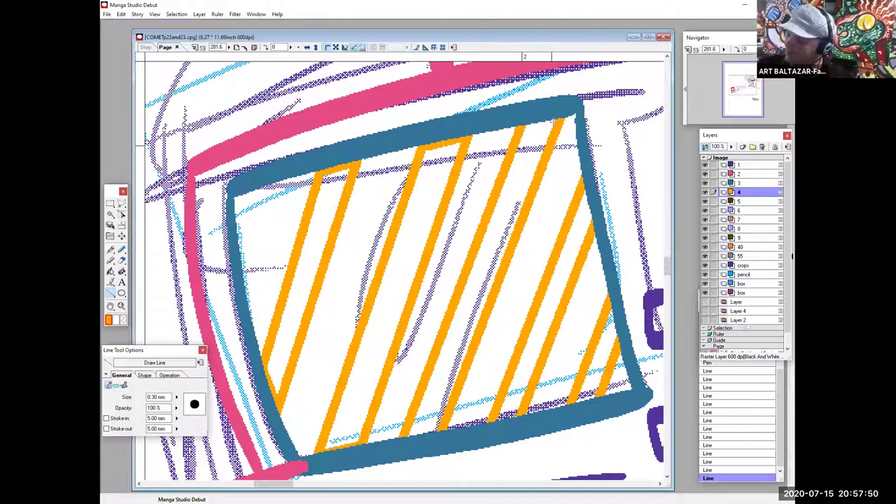
drag(525, 124, 554, 120)
drag(441, 426, 404, 436)
drag(585, 184, 593, 218)
drag(518, 417, 492, 421)
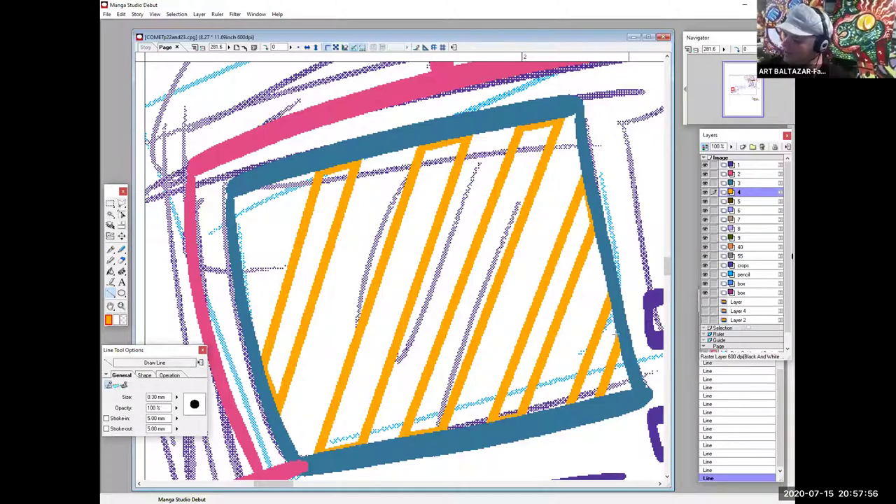
drag(619, 338, 611, 307)
drag(601, 396, 574, 401)
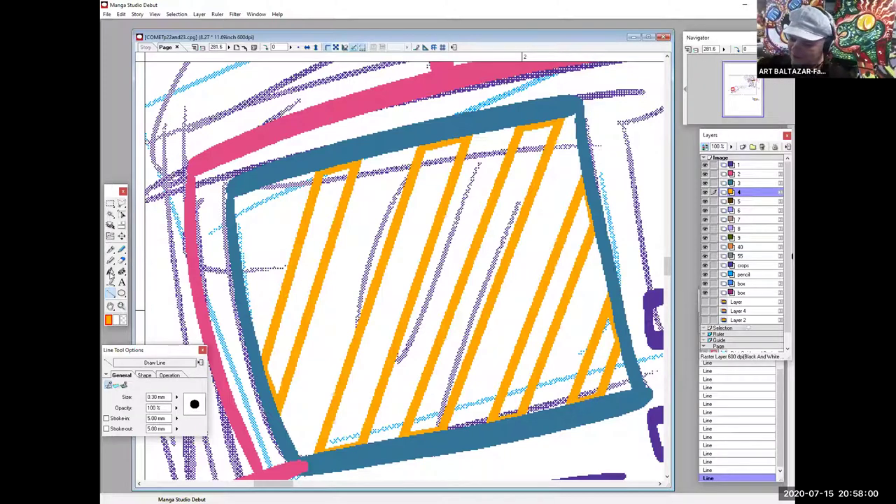
Fill the five diagonal windshield stripes with solid orange on layer 4
click(110, 272)
click(405, 253)
click(319, 280)
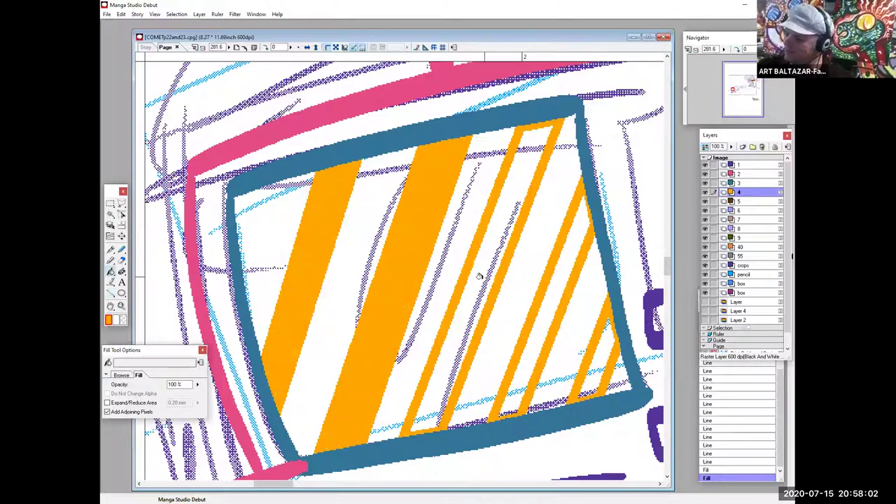
click(480, 276)
click(545, 318)
click(596, 349)
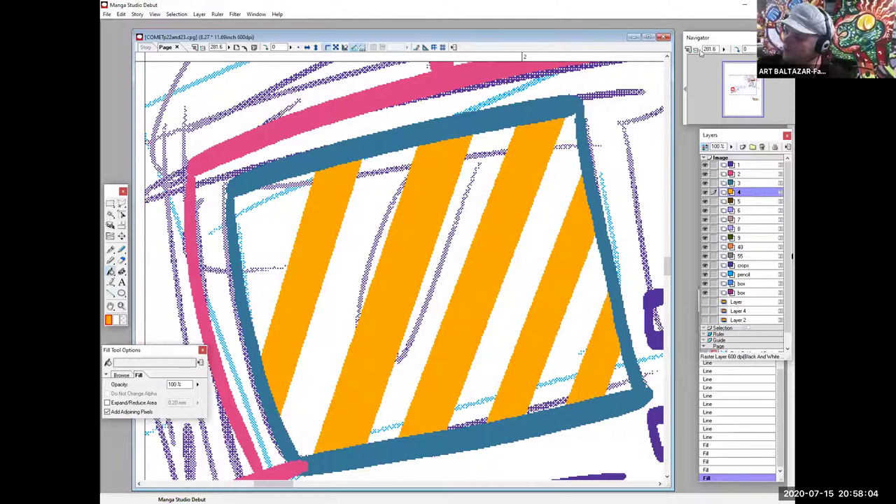
Ink the far side mirror left of the cab in orange on layer 4, with a second line inside its outer edge
click(696, 56)
drag(594, 326, 537, 315)
click(121, 306)
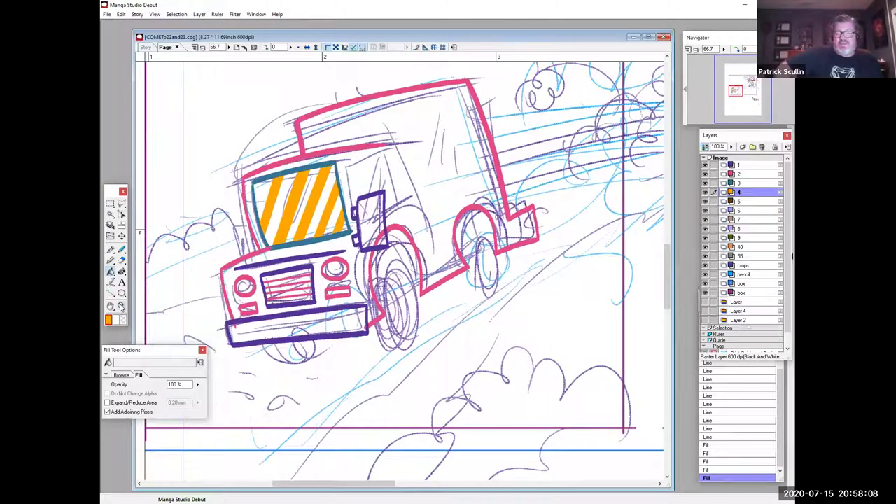
drag(228, 213, 280, 286)
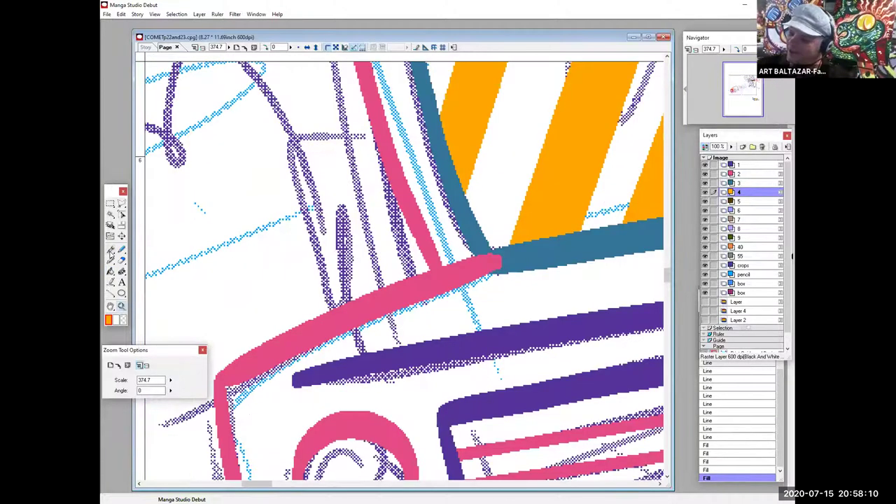
click(111, 250)
mouse_move(378, 123)
mouse_down()
mouse_move(284, 144)
mouse_move(349, 342)
mouse_up()
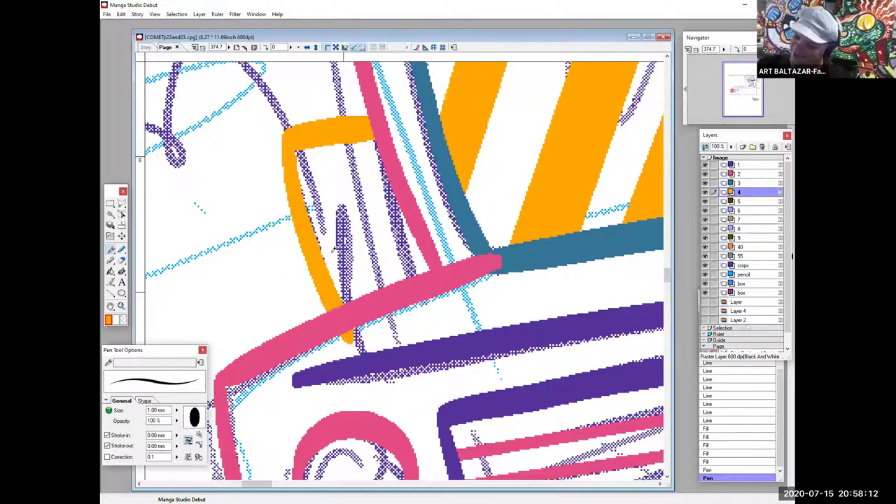
drag(312, 153, 354, 298)
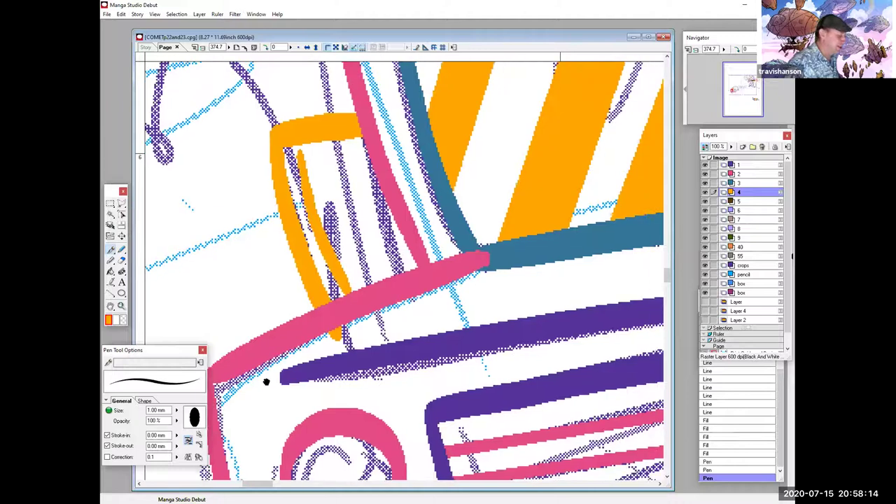
drag(266, 382, 147, 395)
drag(523, 344, 237, 439)
drag(536, 376, 494, 405)
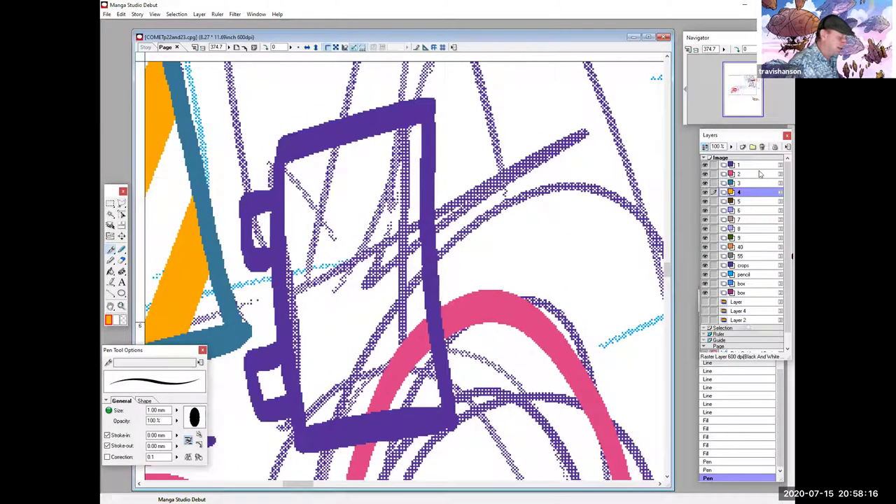
click(760, 173)
drag(400, 134, 417, 386)
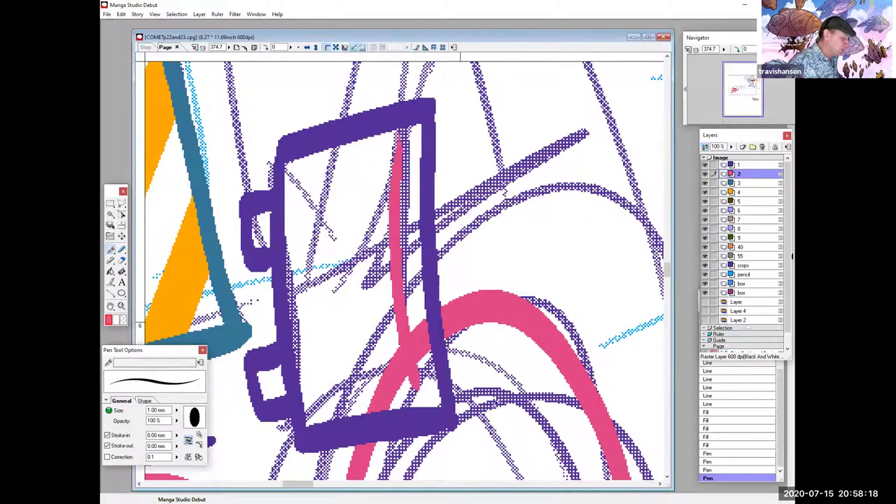
key(ctrl+z)
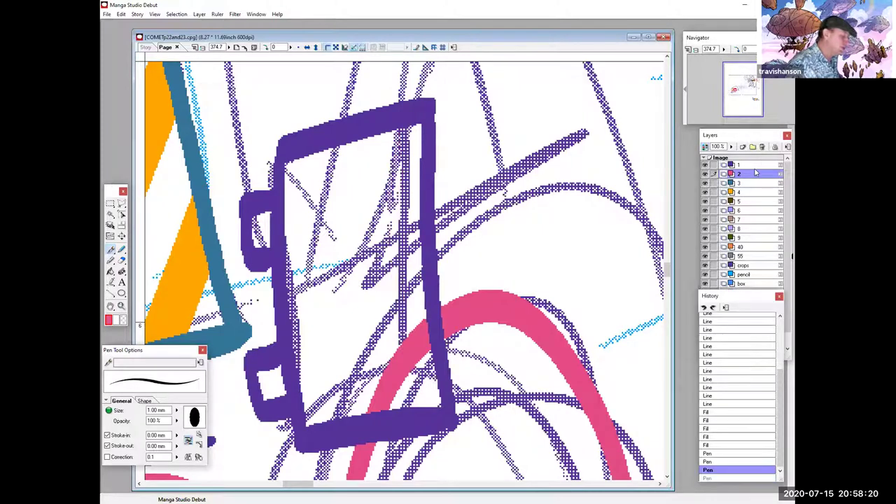
Ink a second vertical line inside the near mirror's right edge in purple on layer 1, and save the page
click(762, 164)
drag(432, 401, 401, 133)
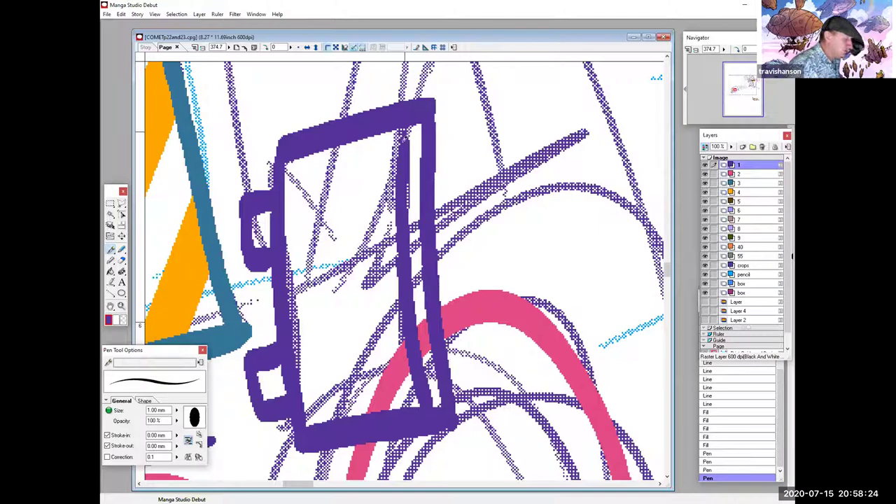
drag(530, 424, 422, 179)
click(696, 51)
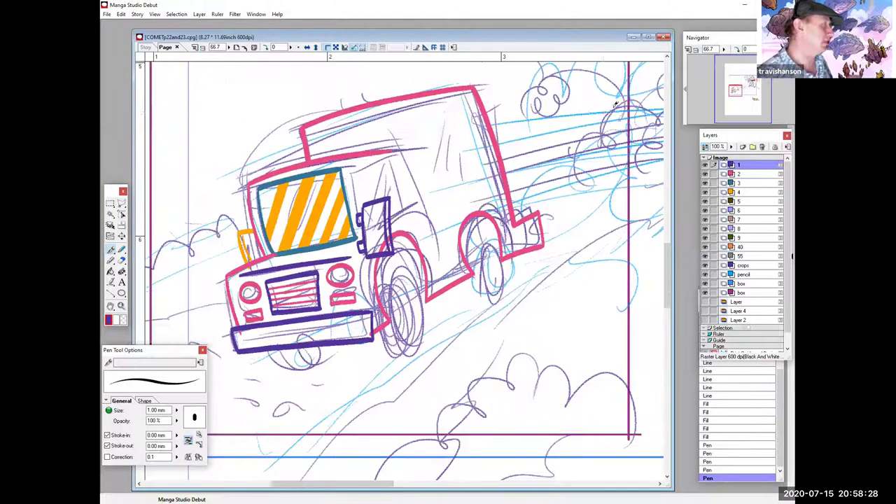
drag(475, 315, 463, 299)
click(106, 14)
click(120, 64)
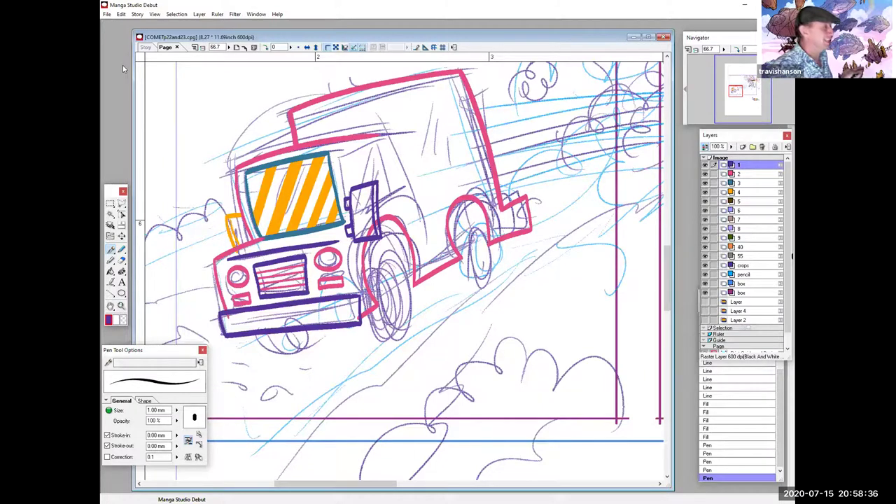
Ink the wheel below the front bumper in teal on layer 3 and add its tread lines in orange on layer 4
click(121, 306)
drag(233, 280, 363, 386)
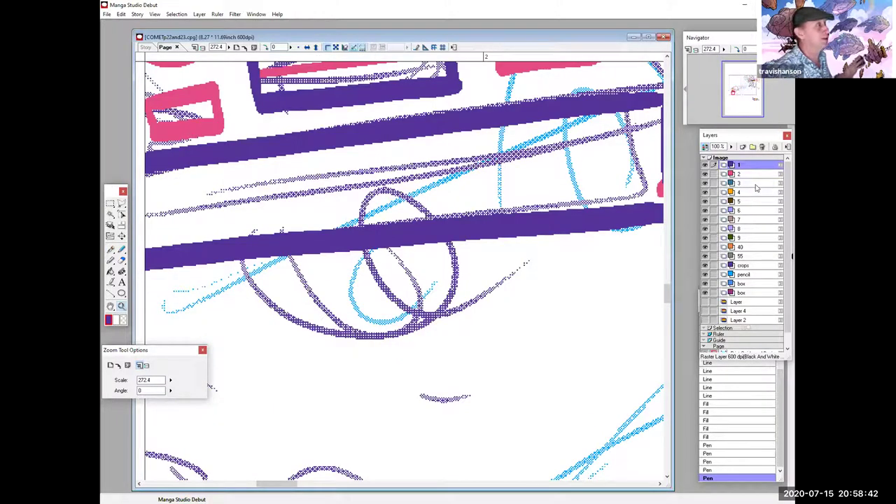
click(755, 184)
click(110, 250)
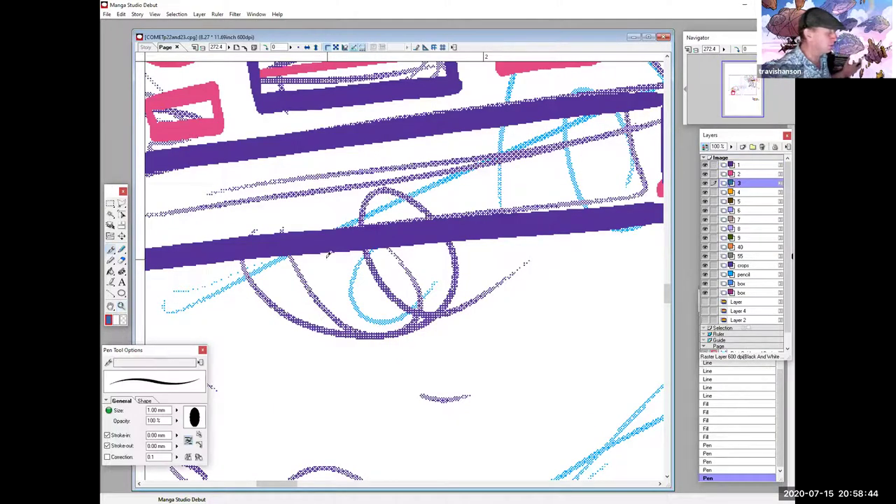
drag(324, 249, 465, 244)
mouse_move(428, 324)
mouse_down()
mouse_move(433, 332)
mouse_move(361, 354)
mouse_move(246, 260)
mouse_up()
mouse_move(367, 246)
mouse_down()
mouse_move(398, 282)
mouse_move(431, 245)
mouse_up()
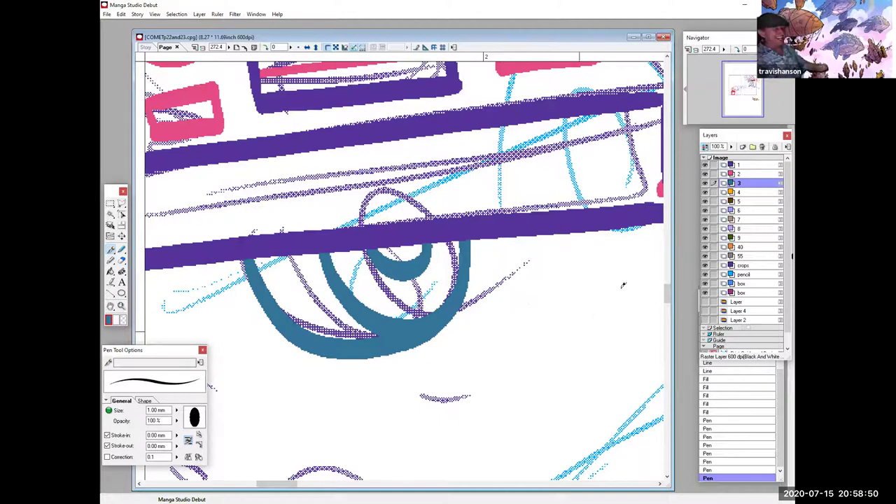
click(742, 192)
mouse_move(294, 256)
mouse_down()
mouse_move(346, 337)
mouse_move(277, 285)
mouse_move(319, 336)
mouse_up()
Ink the outer oval of the front wheel beside the bumper in orange on layer 4
mouse_move(607, 350)
mouse_down()
mouse_move(276, 382)
mouse_move(229, 403)
mouse_up()
drag(553, 312, 500, 418)
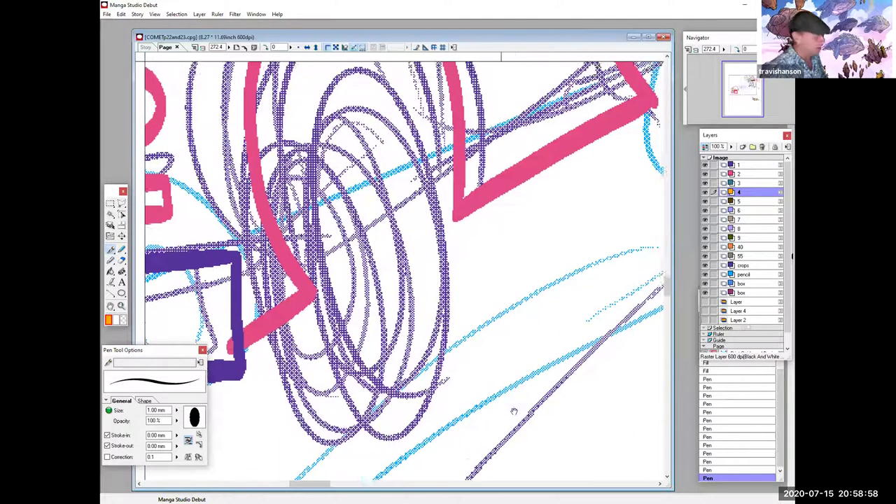
drag(460, 303, 482, 370)
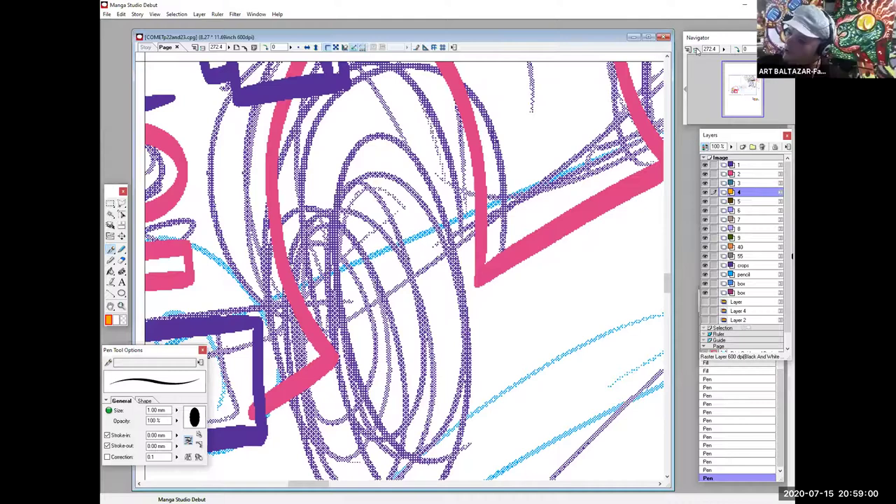
key(ctrl+alt+0)
drag(483, 341, 477, 315)
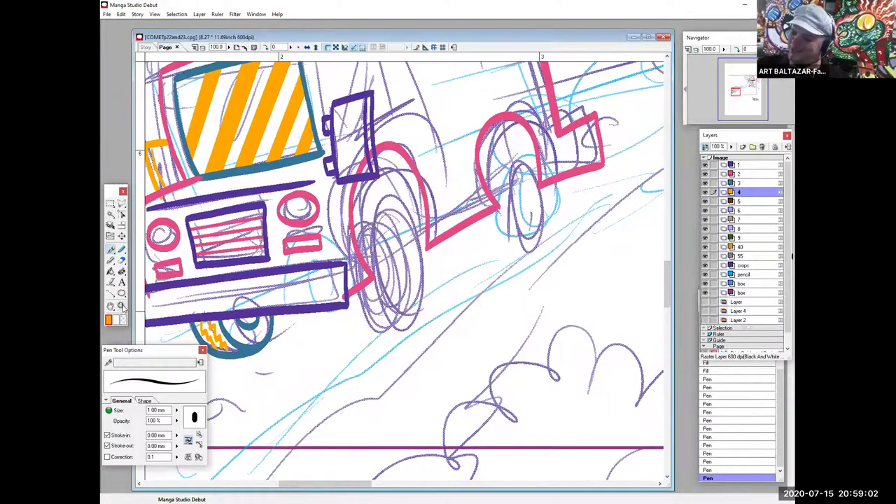
click(121, 307)
click(480, 367)
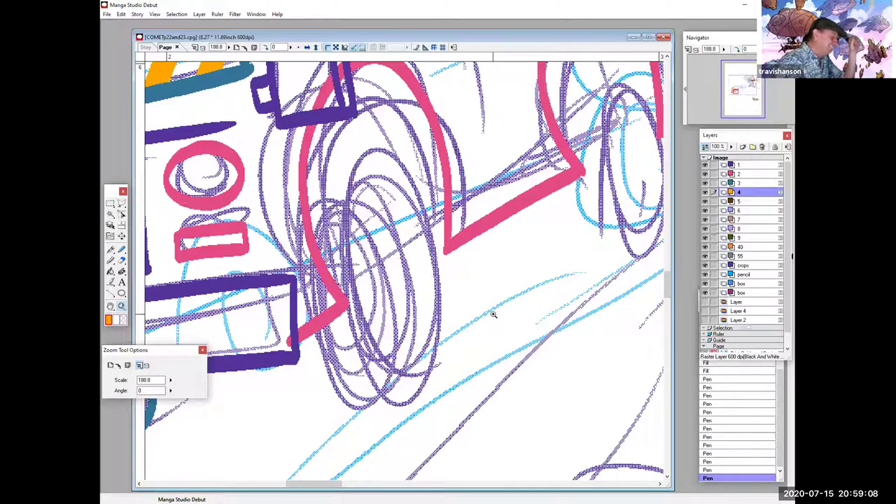
click(110, 249)
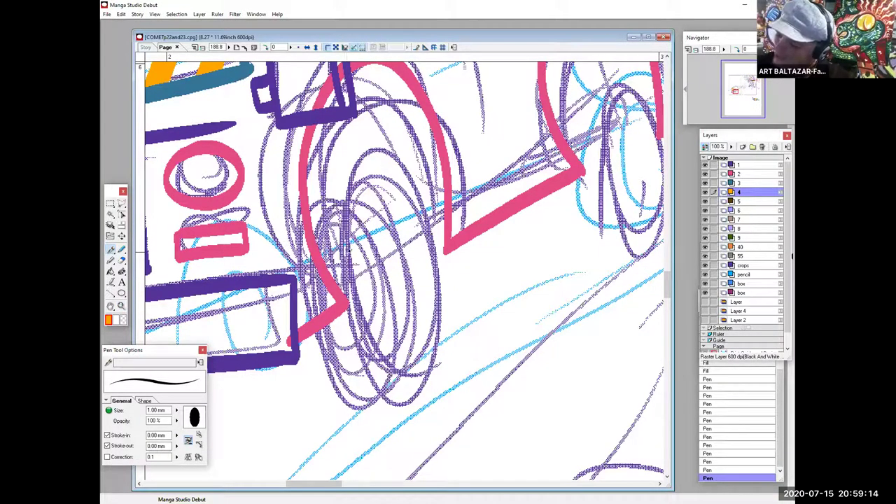
mouse_move(345, 273)
mouse_down()
mouse_move(388, 168)
mouse_move(419, 193)
mouse_move(443, 259)
mouse_move(435, 364)
mouse_move(422, 387)
mouse_move(394, 388)
mouse_move(360, 334)
mouse_move(346, 203)
mouse_move(380, 155)
mouse_up()
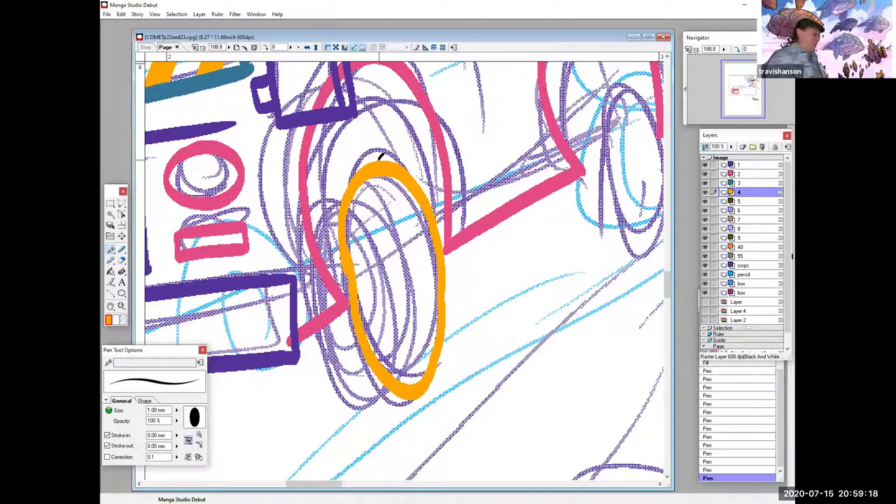
key(ctrl+z)
Ink the front tire's tread side in orange, joining the oval's top and bottom to a curved inner edge behind the bumper
mouse_move(426, 207)
mouse_down()
mouse_move(481, 196)
mouse_move(471, 178)
mouse_move(415, 176)
mouse_move(401, 269)
mouse_move(423, 354)
mouse_move(470, 375)
mouse_move(488, 336)
mouse_move(489, 253)
mouse_move(479, 213)
mouse_up()
mouse_move(436, 174)
mouse_down()
mouse_move(495, 166)
mouse_move(421, 187)
mouse_up()
mouse_move(528, 398)
mouse_down()
mouse_move(503, 408)
mouse_move(430, 406)
mouse_move(413, 317)
mouse_up()
drag(433, 392, 443, 404)
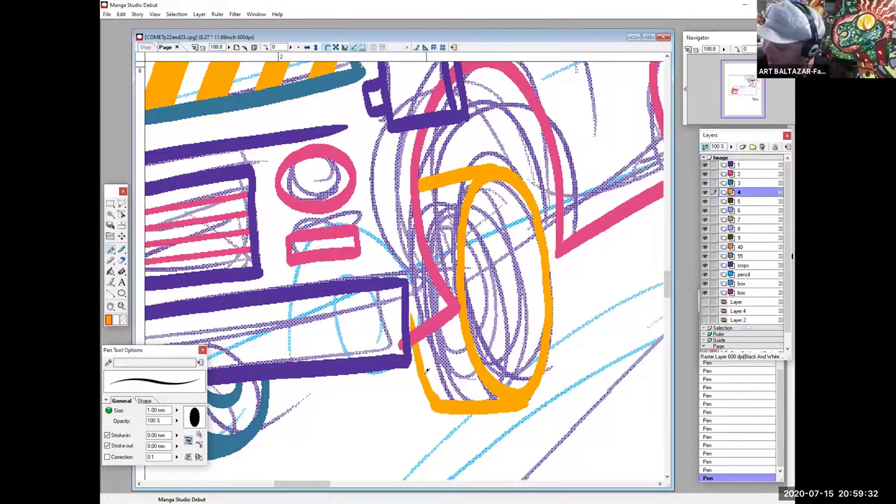
drag(495, 349, 385, 293)
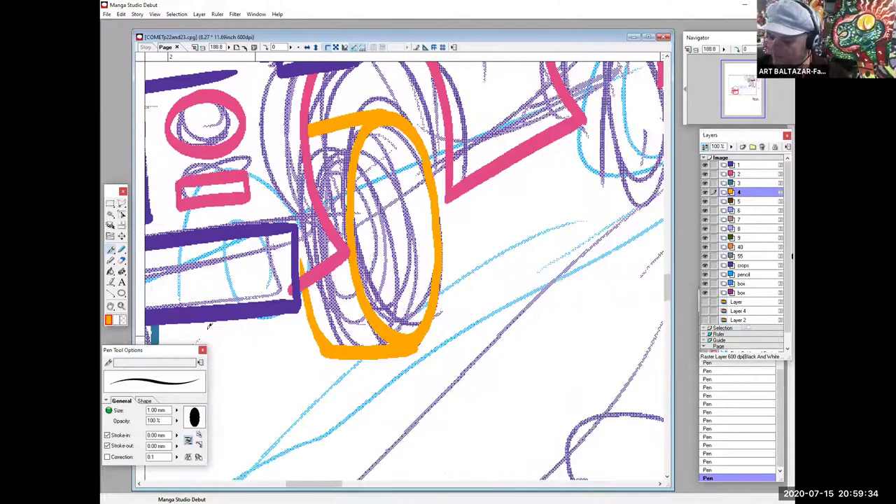
Trim the front tire's lower corners with the transparent colour and ink the hub oval in orange on layer 4
mouse_move(309, 331)
mouse_down()
mouse_move(326, 362)
mouse_move(319, 346)
mouse_move(341, 357)
mouse_up()
click(123, 320)
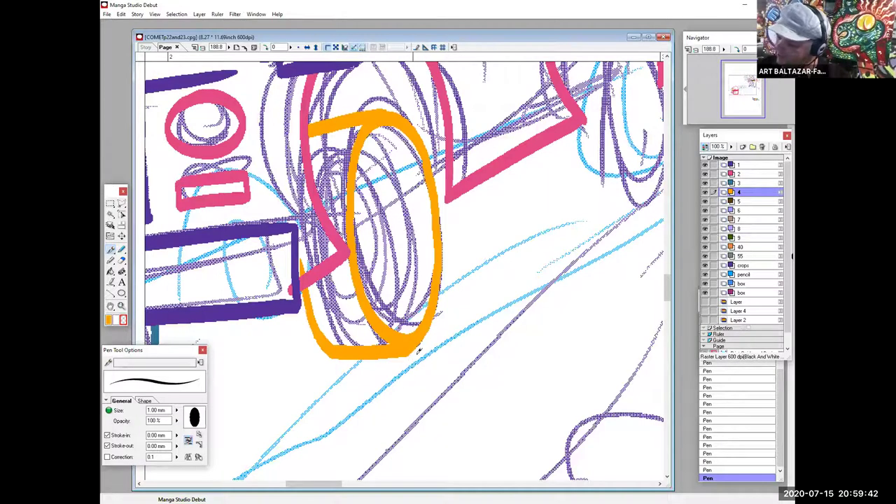
drag(470, 337, 463, 391)
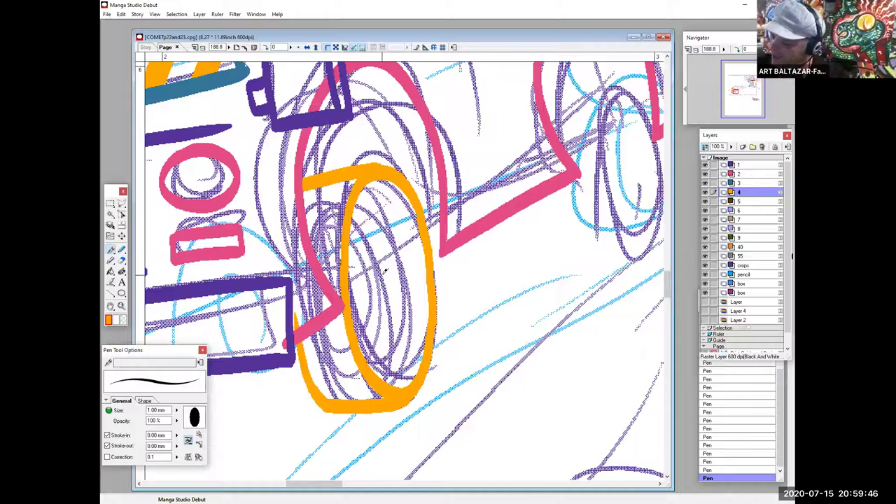
drag(389, 245, 392, 250)
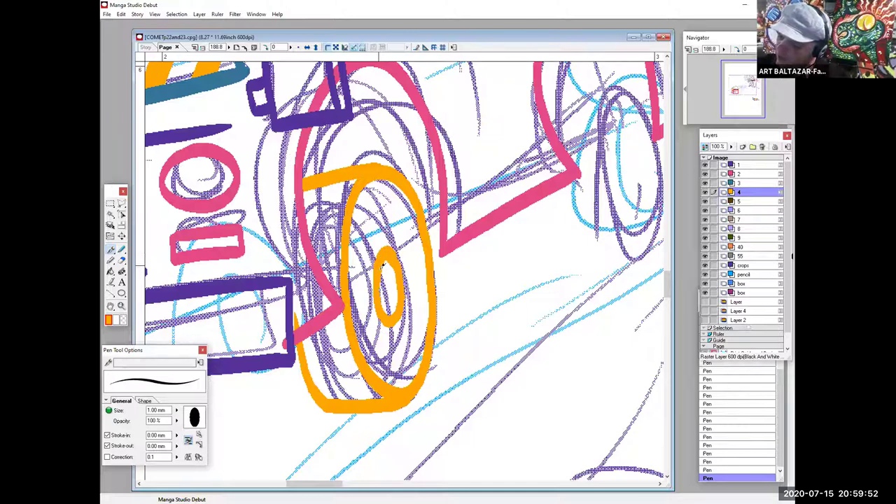
Ink zigzag tread lines down the front tire's side in brown on layer 5
click(760, 203)
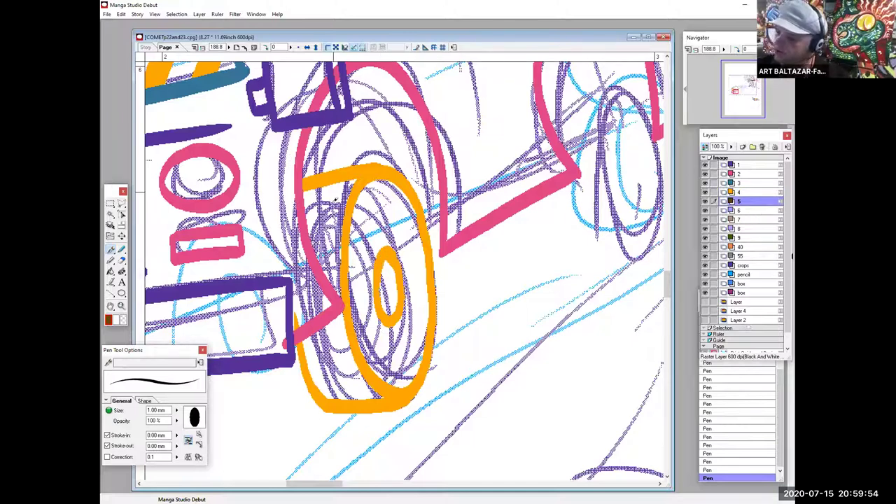
mouse_move(343, 179)
mouse_down()
mouse_move(332, 284)
mouse_move(317, 191)
mouse_move(317, 279)
mouse_up()
mouse_move(334, 316)
mouse_down()
mouse_move(361, 404)
mouse_move(314, 335)
mouse_move(315, 355)
mouse_move(349, 399)
mouse_move(341, 397)
mouse_up()
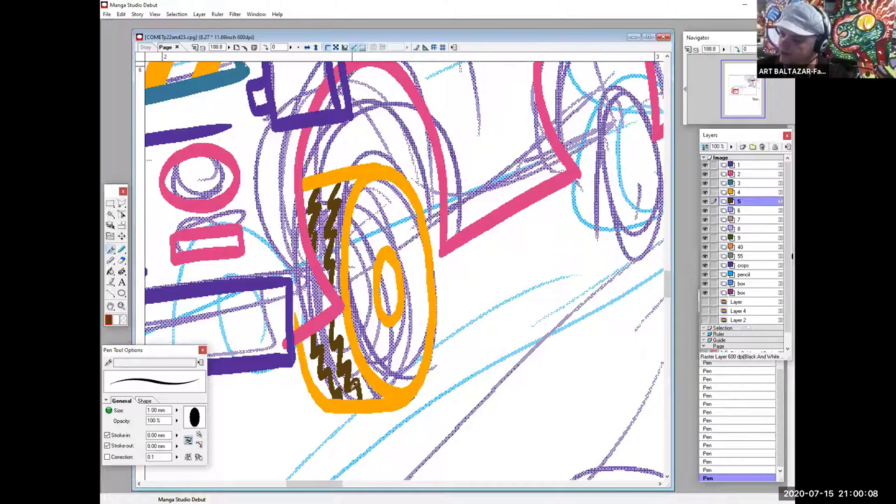
Ink the rear wheel's outer oval, tread side and hub oval in brown on layer 5
drag(474, 337, 455, 389)
click(695, 51)
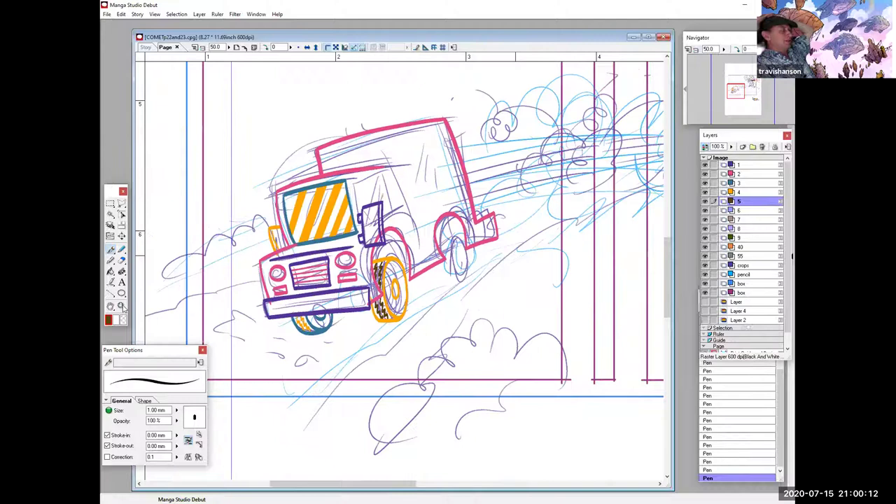
click(121, 306)
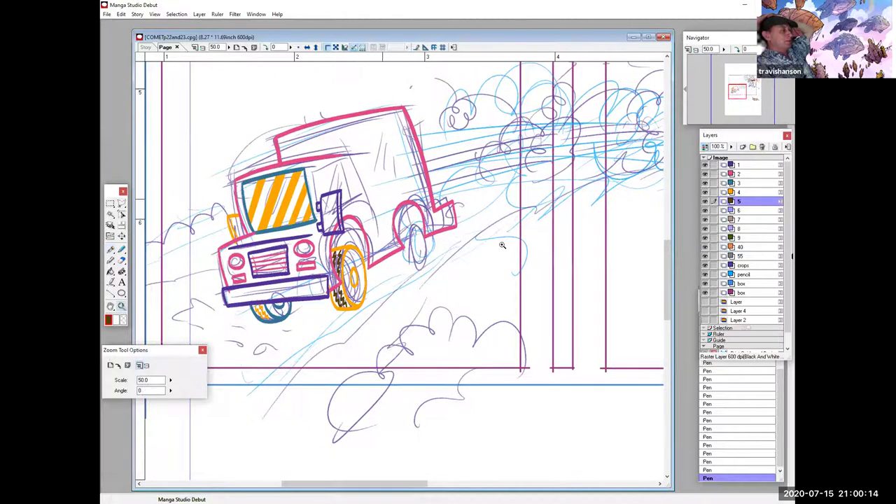
drag(369, 199, 485, 293)
key(p)
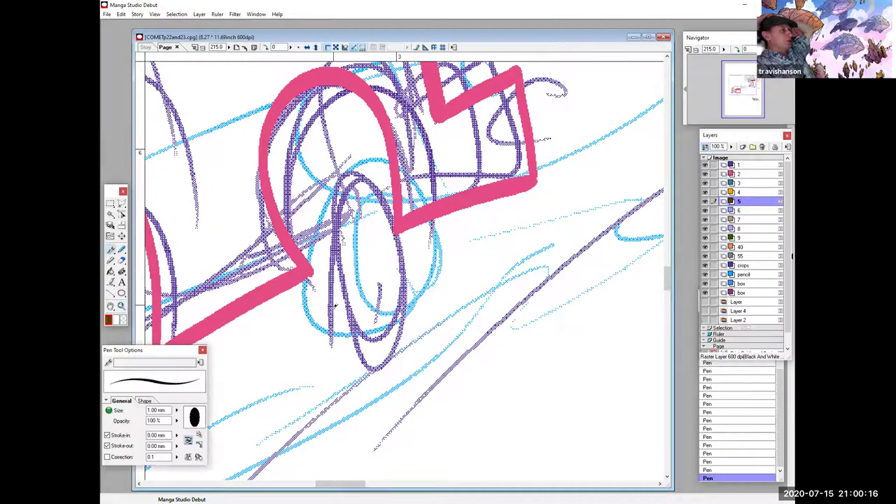
mouse_move(343, 352)
mouse_down()
mouse_move(386, 173)
mouse_move(405, 213)
mouse_move(404, 327)
mouse_move(356, 372)
mouse_move(326, 308)
mouse_up()
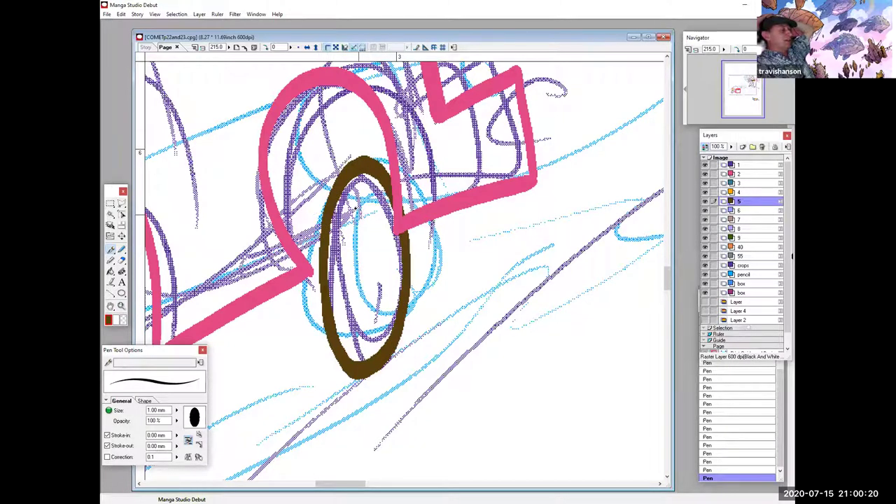
mouse_move(368, 154)
mouse_down()
mouse_move(297, 171)
mouse_move(280, 242)
mouse_move(305, 376)
mouse_up()
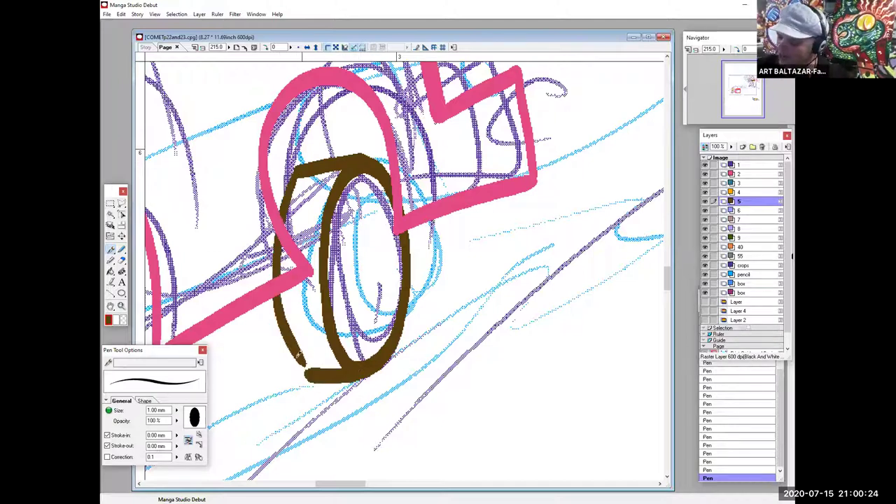
mouse_move(366, 231)
mouse_down()
mouse_move(357, 243)
mouse_move(381, 302)
mouse_move(375, 231)
mouse_move(365, 231)
mouse_up()
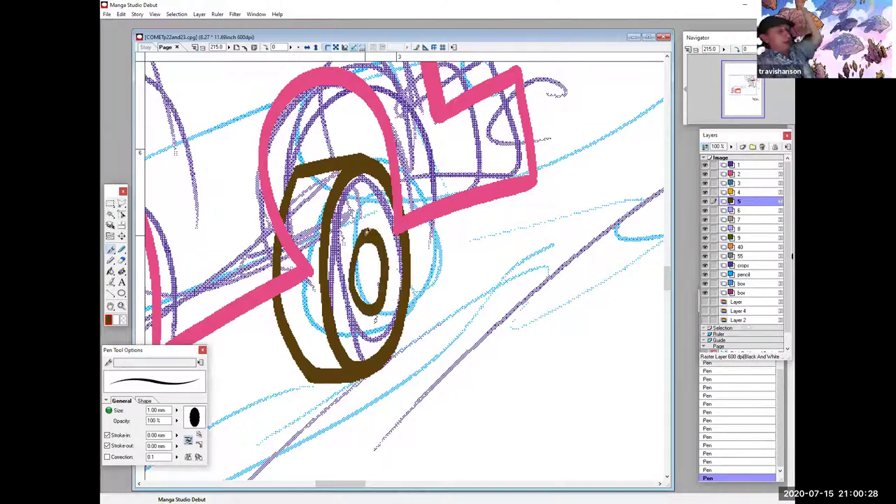
Select the rear wheel's linework with the Magic Wand, shift it slightly left under the wheel arch, and clear the selection
click(110, 215)
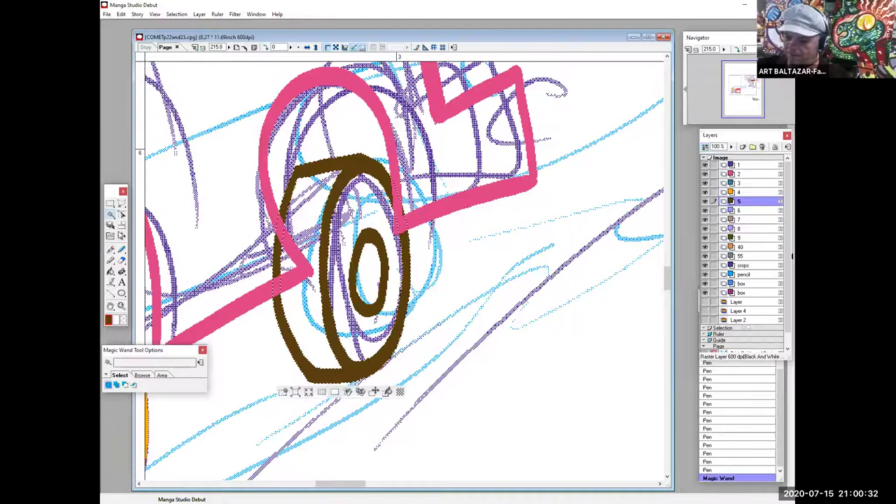
click(121, 237)
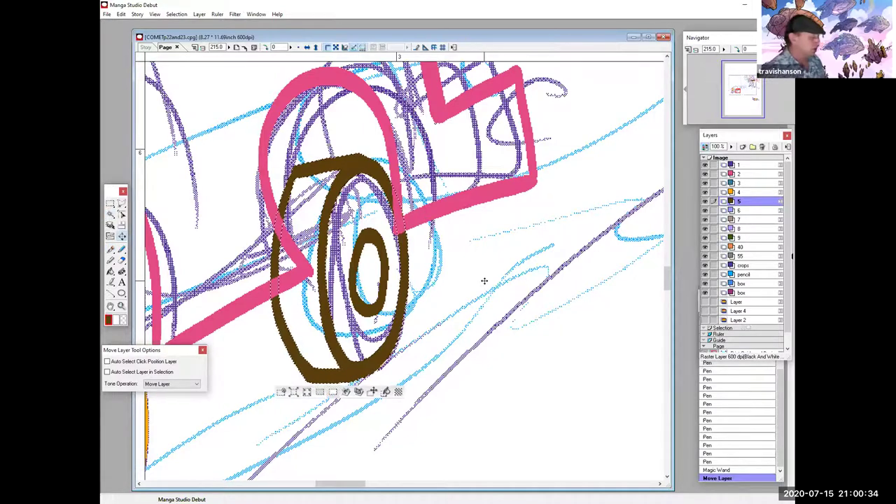
drag(482, 280, 483, 283)
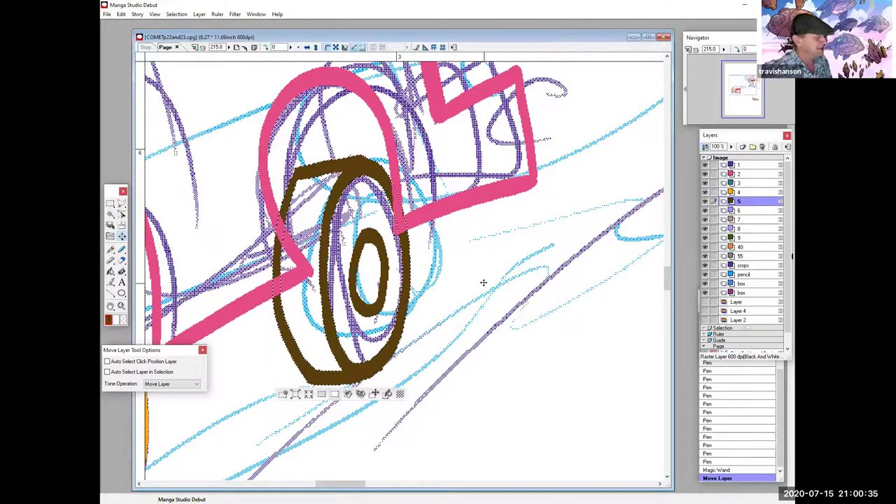
click(110, 214)
click(377, 239)
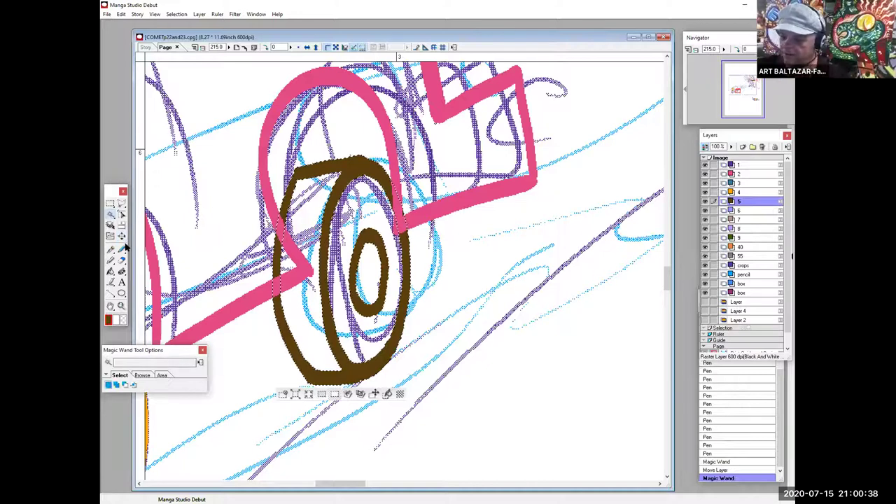
click(121, 237)
drag(480, 282, 464, 280)
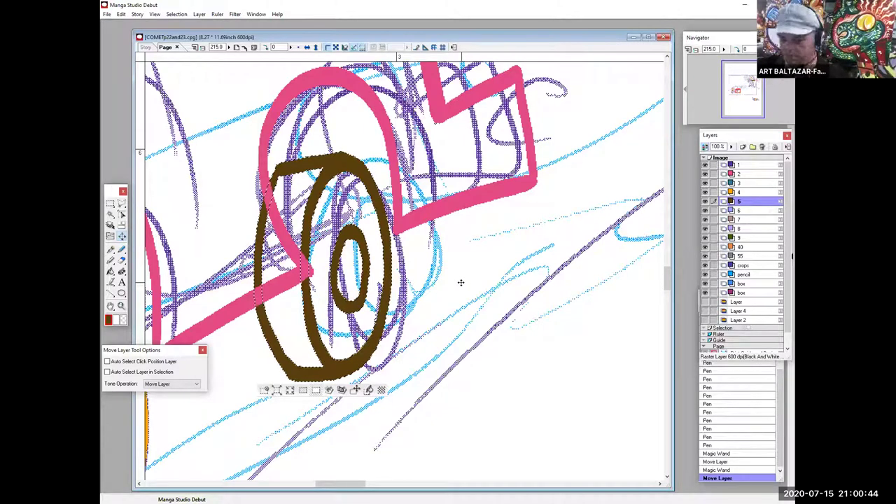
key(ctrl+d)
Thicken and smooth the rear tire's outer left edge in brown on layer 5
drag(486, 351, 520, 345)
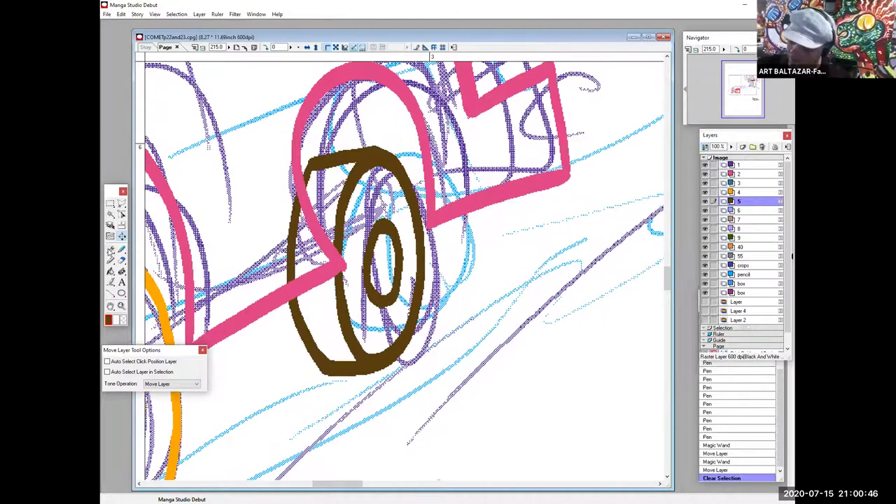
key(p)
drag(311, 164, 305, 175)
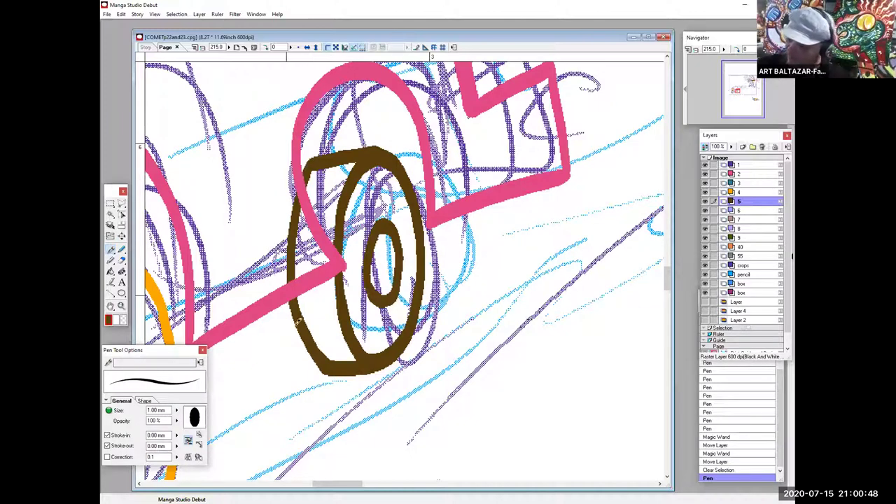
drag(325, 365, 289, 296)
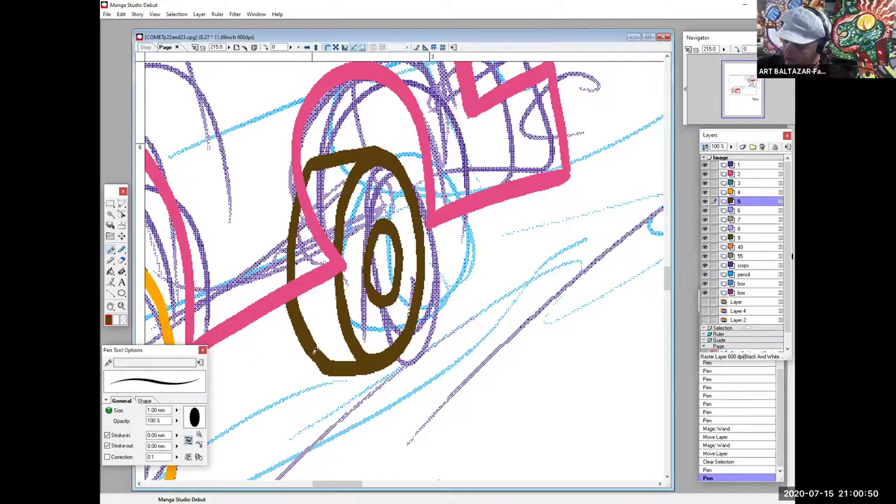
mouse_move(326, 362)
mouse_down()
mouse_move(308, 342)
mouse_move(319, 358)
mouse_up()
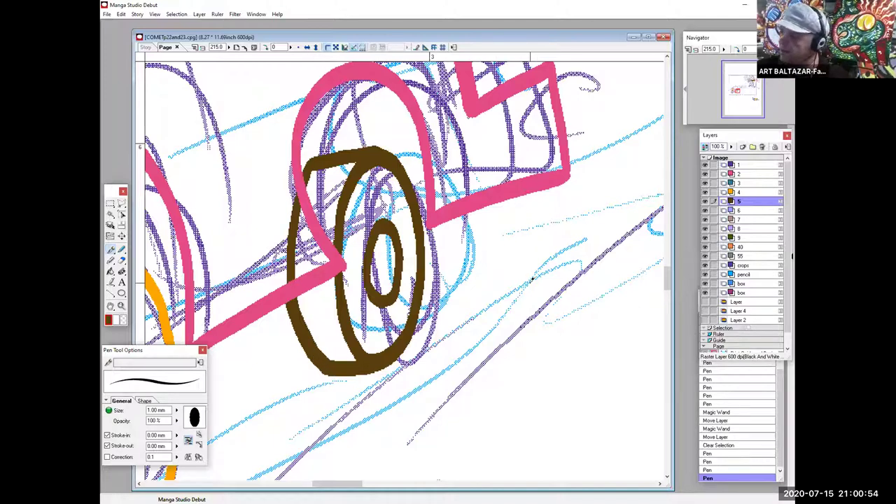
Ink zigzag tread lines on the rear tire's side in lavender on layer 6, and save the page
click(748, 210)
mouse_move(341, 168)
mouse_down()
mouse_move(324, 228)
mouse_move(312, 170)
mouse_move(327, 162)
mouse_move(320, 212)
mouse_up()
mouse_move(327, 273)
mouse_down()
mouse_move(324, 302)
mouse_move(349, 360)
mouse_move(342, 345)
mouse_up()
mouse_move(310, 282)
mouse_down()
mouse_move(310, 305)
mouse_move(339, 358)
mouse_up()
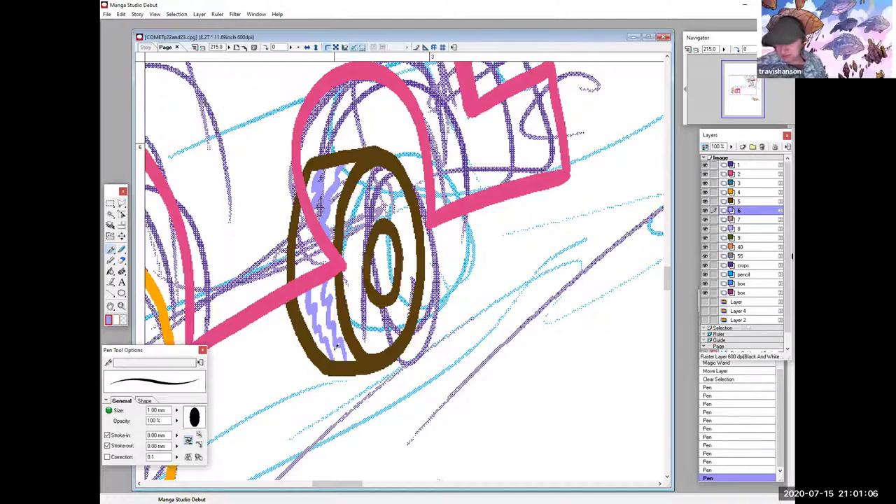
click(697, 50)
click(697, 51)
drag(499, 245, 551, 199)
click(106, 14)
click(120, 65)
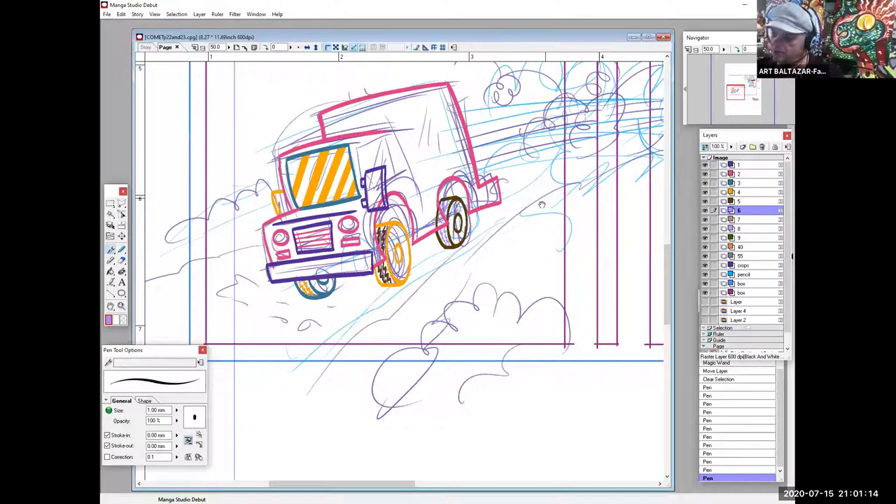
Ink the four-sided outline of the truck cab's side window in lavender on layer 6, behind the side mirror
drag(465, 270, 438, 331)
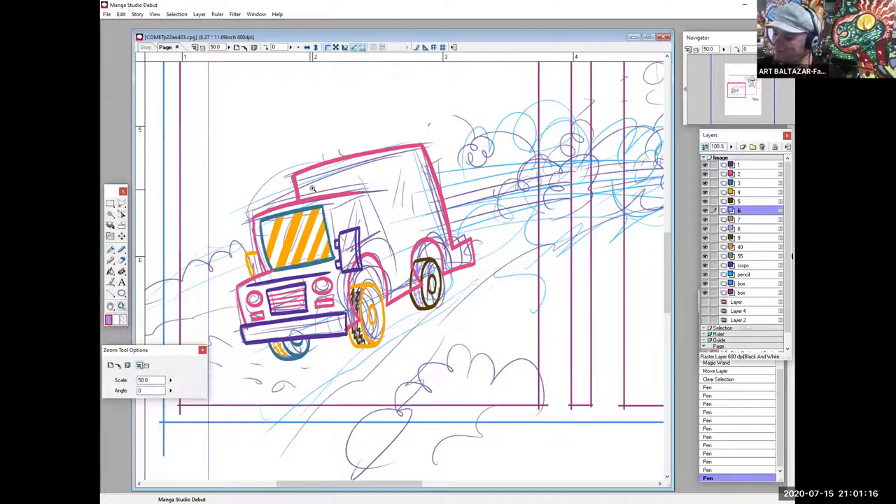
drag(312, 186, 454, 350)
drag(454, 173, 430, 280)
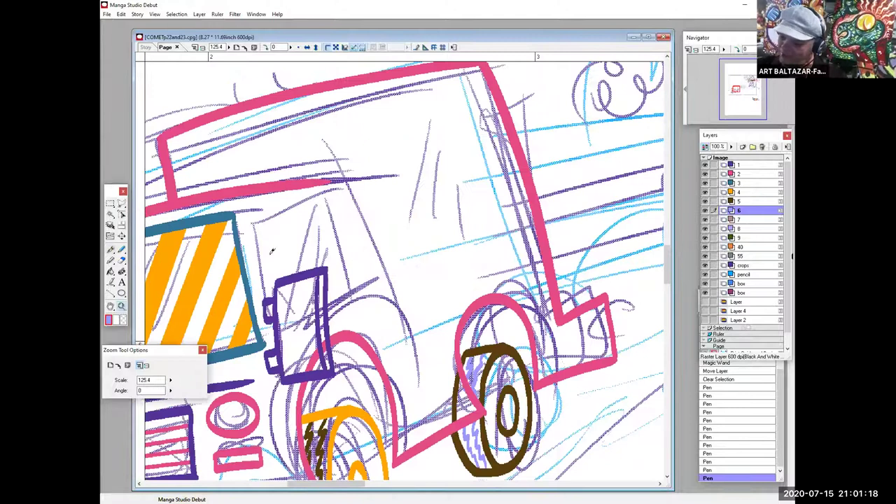
key(p)
drag(258, 216, 268, 297)
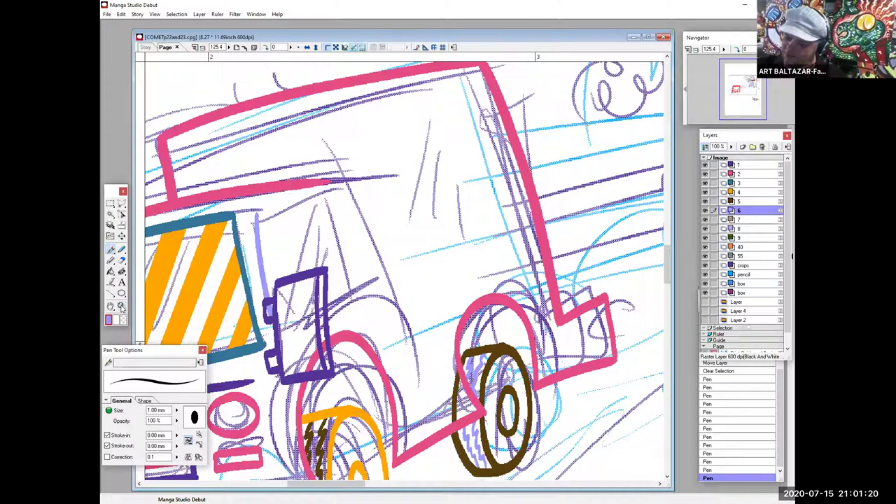
click(121, 306)
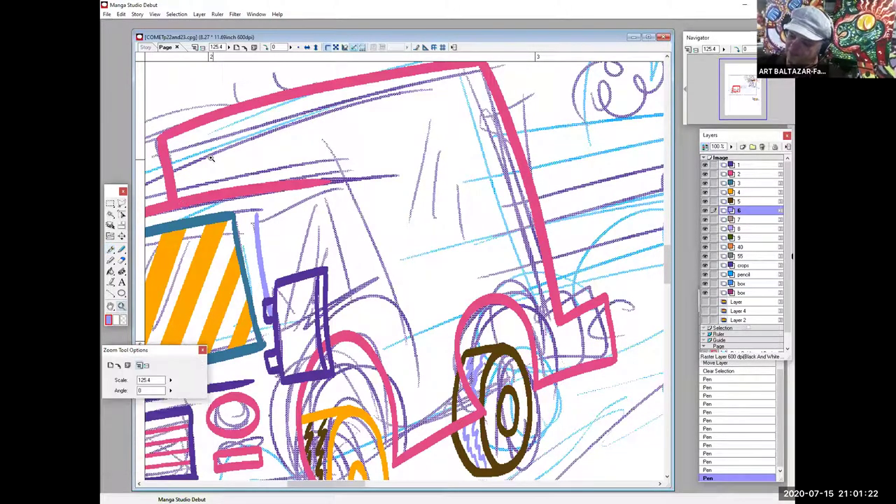
drag(208, 154, 499, 341)
drag(349, 258, 329, 315)
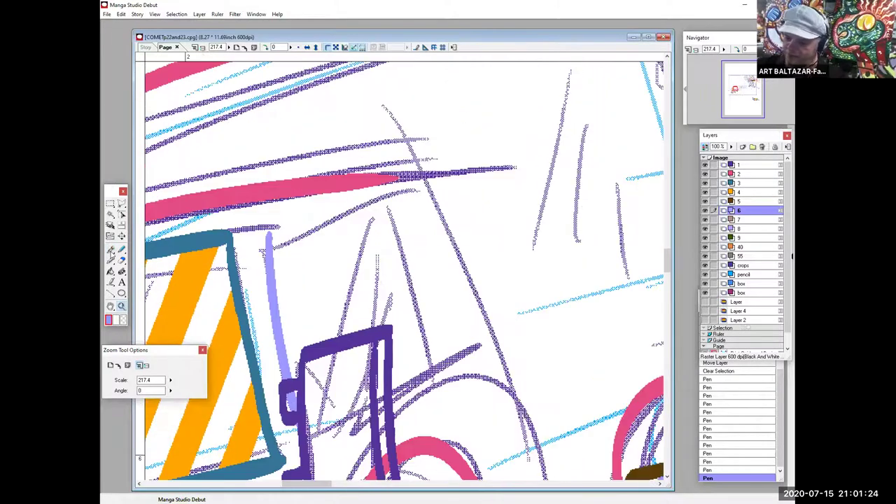
key(p)
drag(270, 237, 401, 208)
drag(442, 257, 425, 132)
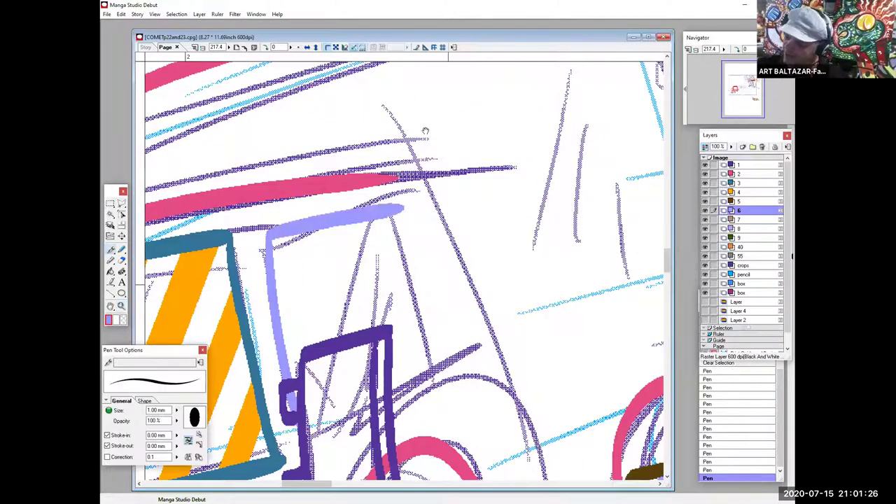
mouse_move(384, 84)
mouse_down()
mouse_move(429, 269)
mouse_move(305, 314)
mouse_up()
drag(511, 310, 473, 345)
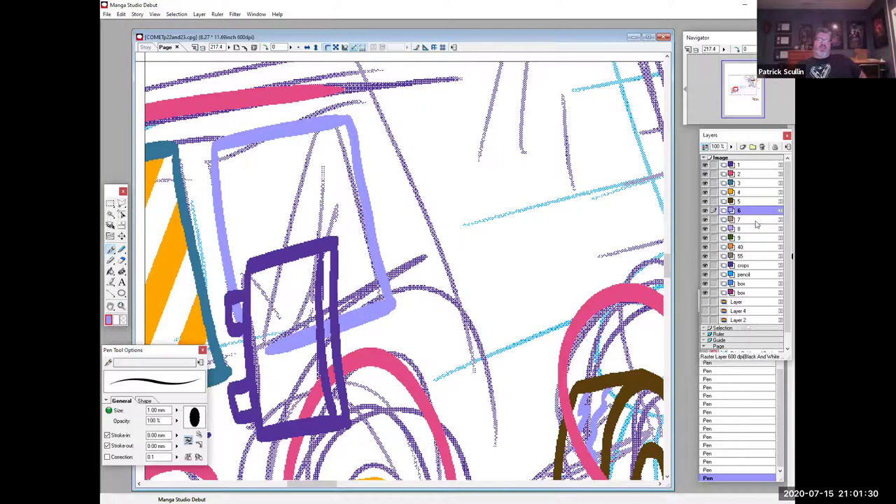
Draw parallel diagonal 0.30 mm lines across the cab's side window on layer 7 and close off their ends for filling
click(755, 220)
click(110, 293)
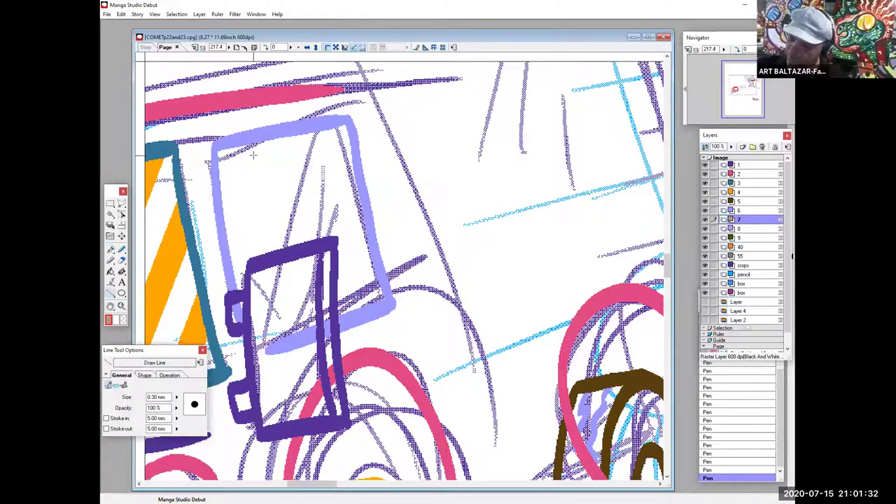
mouse_move(263, 142)
mouse_down()
mouse_move(223, 283)
mouse_move(229, 318)
mouse_up()
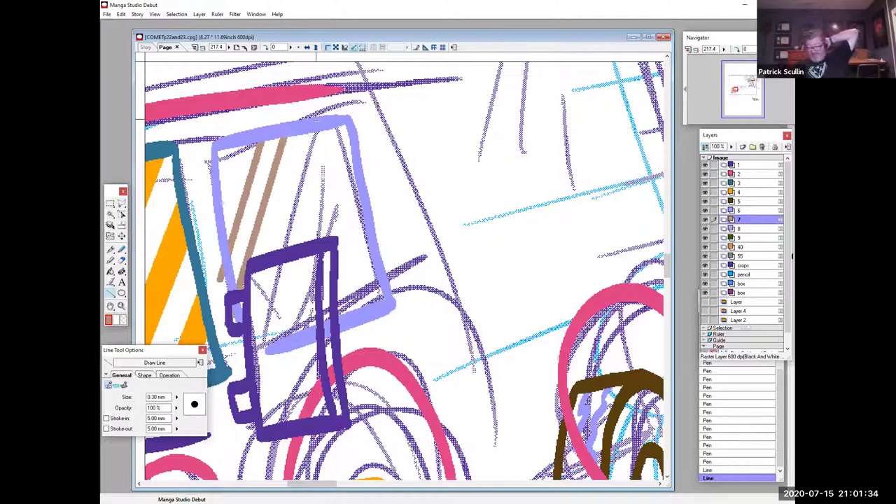
drag(316, 120, 251, 349)
drag(345, 114, 273, 343)
drag(358, 160, 305, 354)
drag(367, 187, 323, 350)
drag(379, 239, 353, 335)
mouse_move(384, 261)
mouse_down()
mouse_move(376, 295)
mouse_move(371, 213)
mouse_move(346, 114)
mouse_move(241, 142)
mouse_up()
drag(214, 257, 247, 355)
drag(382, 316, 248, 360)
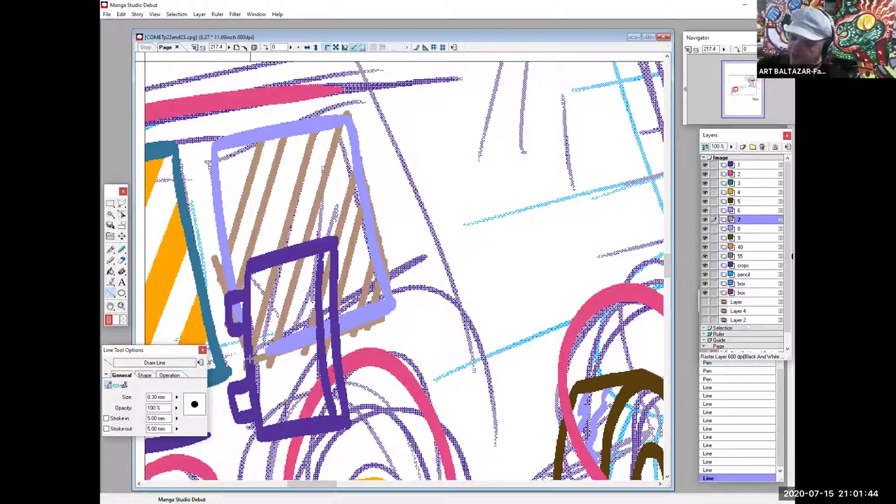
Fill alternate diagonal bands of the cab's side window with solid tan on layer 7
click(110, 273)
click(312, 185)
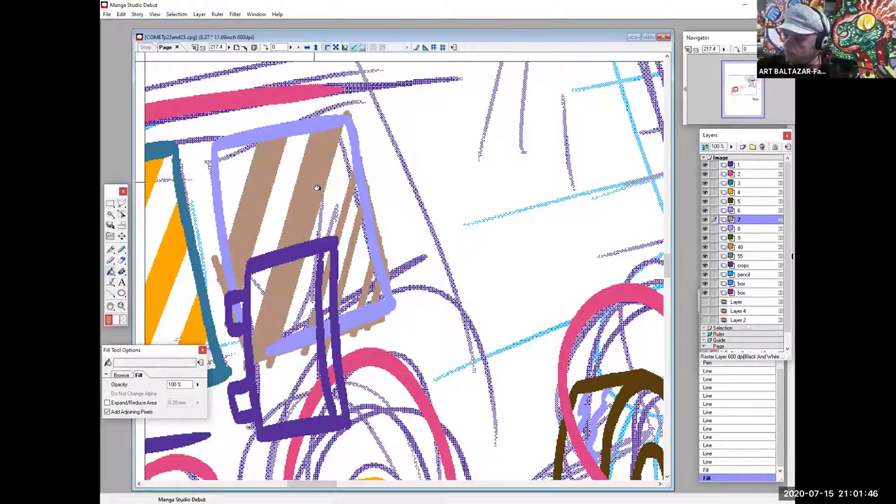
click(342, 241)
click(366, 289)
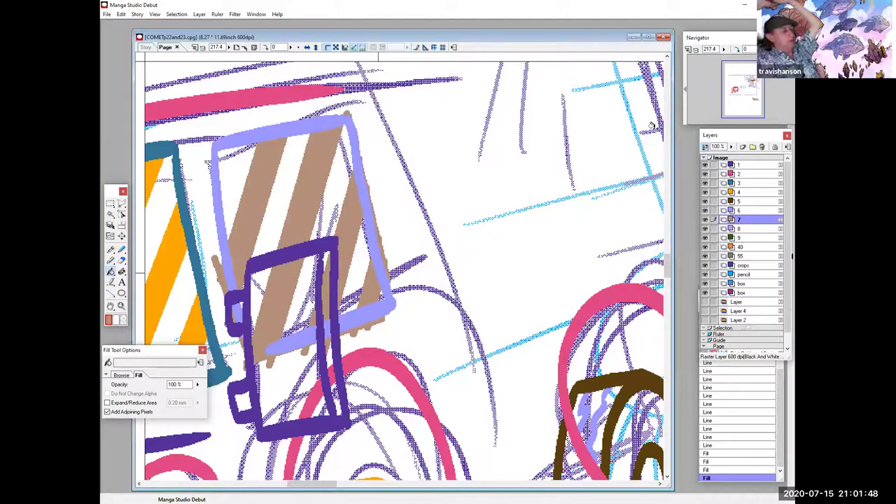
Ink short tan strokes on layer 7 joining the front and rear tires to the adjacent lower body corners
click(695, 50)
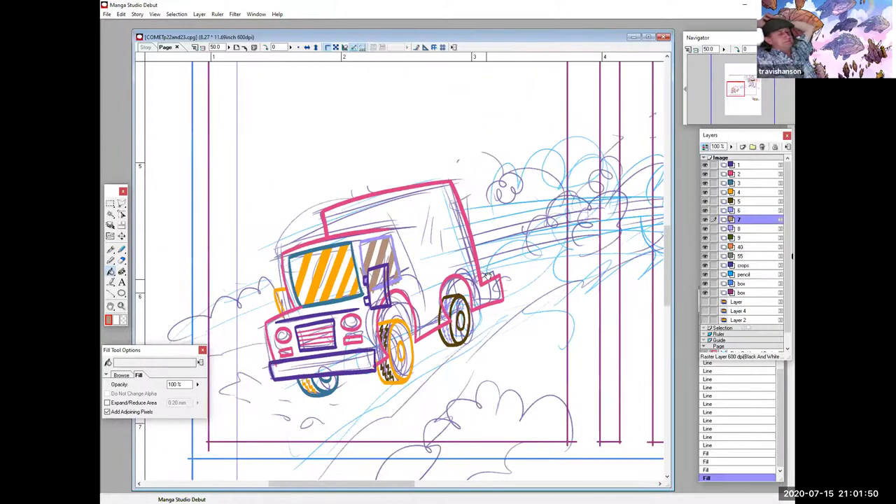
drag(486, 276, 441, 235)
click(121, 305)
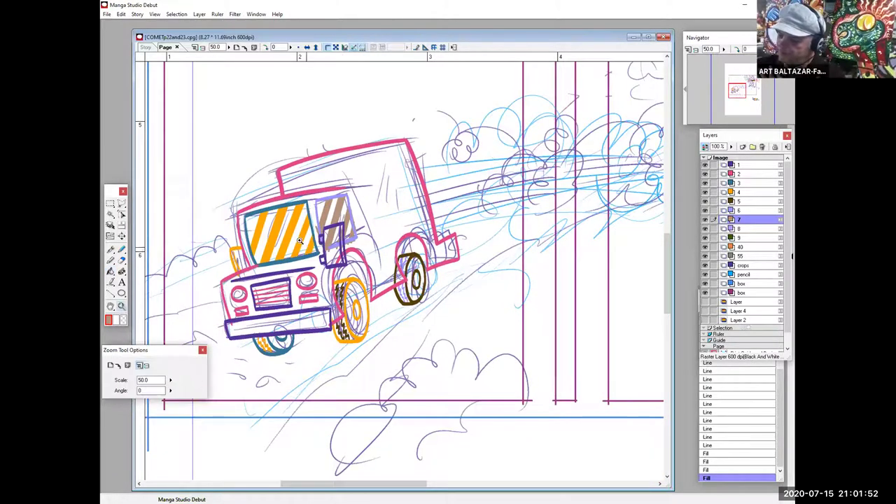
drag(295, 227, 450, 337)
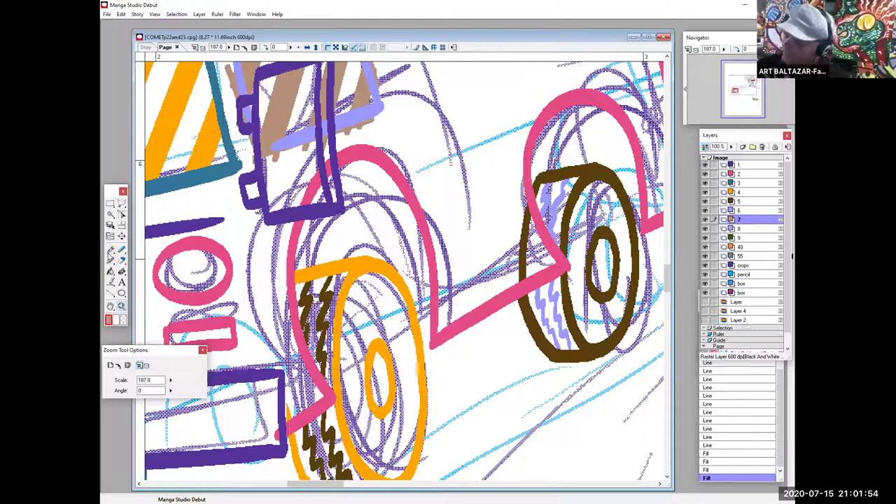
key(p)
drag(377, 326, 430, 333)
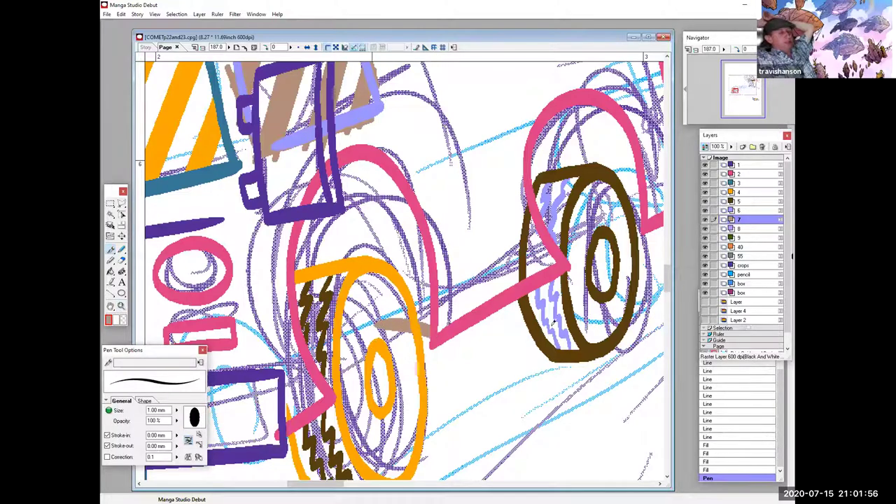
drag(605, 310, 495, 371)
drag(528, 288, 510, 283)
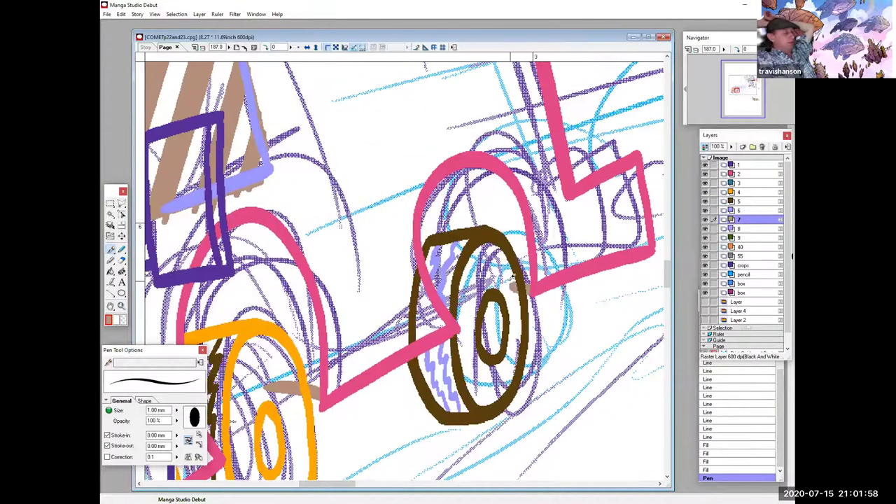
Shade the upper insides of the front and rear wheel arches in solid tan on layer 7, and save the page
drag(543, 249, 411, 216)
drag(357, 280, 522, 245)
mouse_move(492, 291)
mouse_down()
mouse_move(349, 286)
mouse_move(409, 239)
mouse_move(364, 245)
mouse_move(490, 245)
mouse_move(445, 237)
mouse_move(482, 260)
mouse_move(460, 214)
mouse_move(431, 184)
mouse_move(380, 213)
mouse_move(411, 187)
mouse_move(369, 231)
mouse_up()
mouse_move(441, 233)
mouse_down()
mouse_move(450, 204)
mouse_move(464, 234)
mouse_up()
mouse_move(653, 192)
mouse_down()
mouse_move(456, 265)
mouse_move(409, 298)
mouse_move(343, 261)
mouse_move(420, 244)
mouse_move(459, 265)
mouse_move(444, 274)
mouse_up()
drag(487, 208, 562, 360)
drag(446, 335, 500, 320)
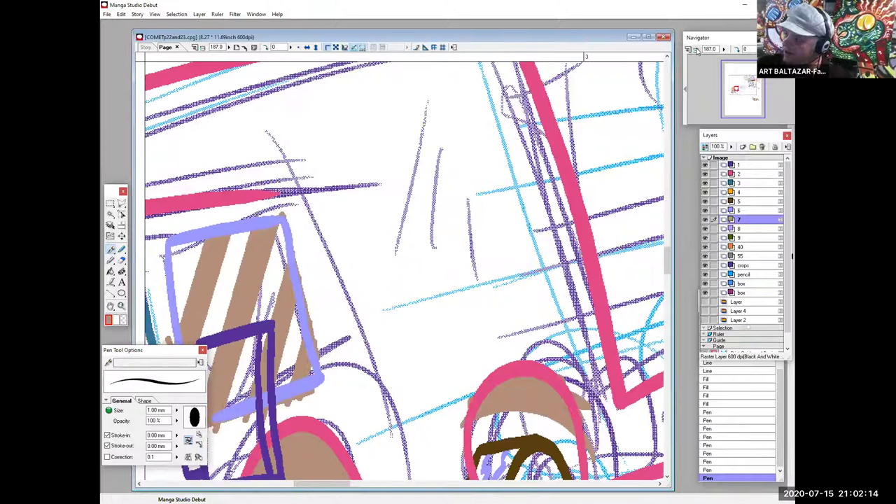
key(ctrl+minus)
click(107, 14)
click(119, 66)
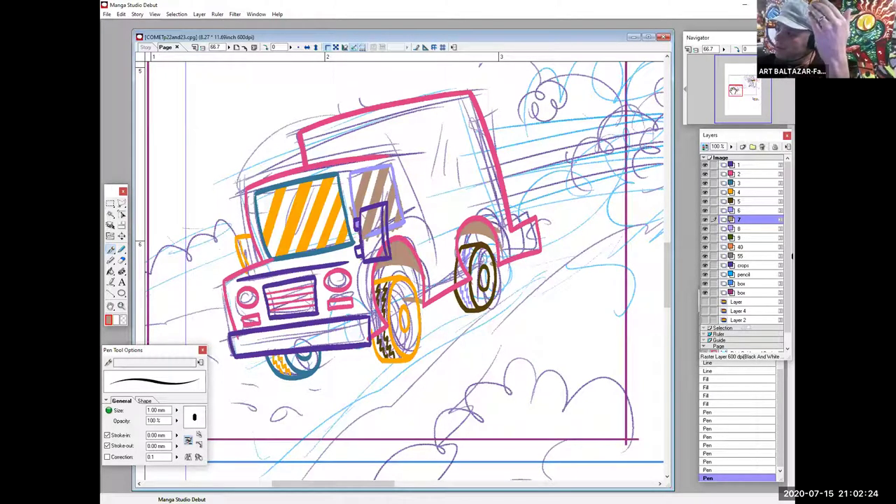
Ink the small puffy cloud behind the truck's cargo box in purple on layer 1
drag(736, 89, 739, 91)
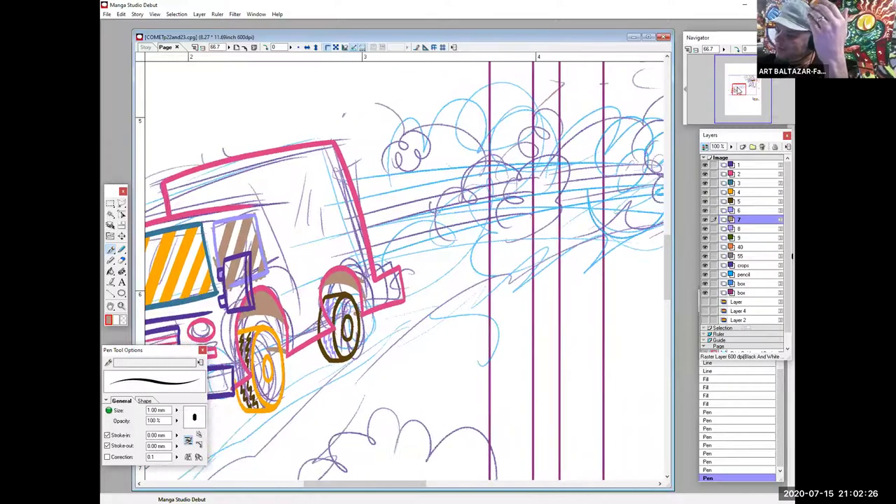
click(121, 306)
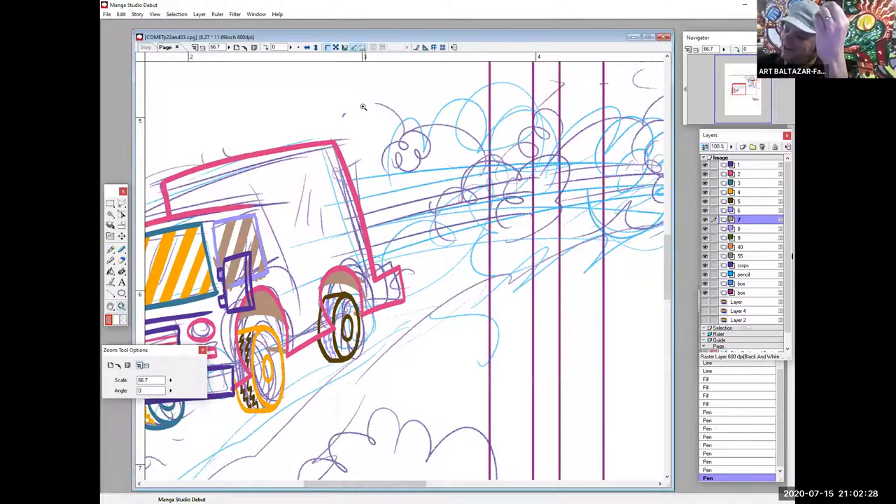
drag(368, 104, 462, 246)
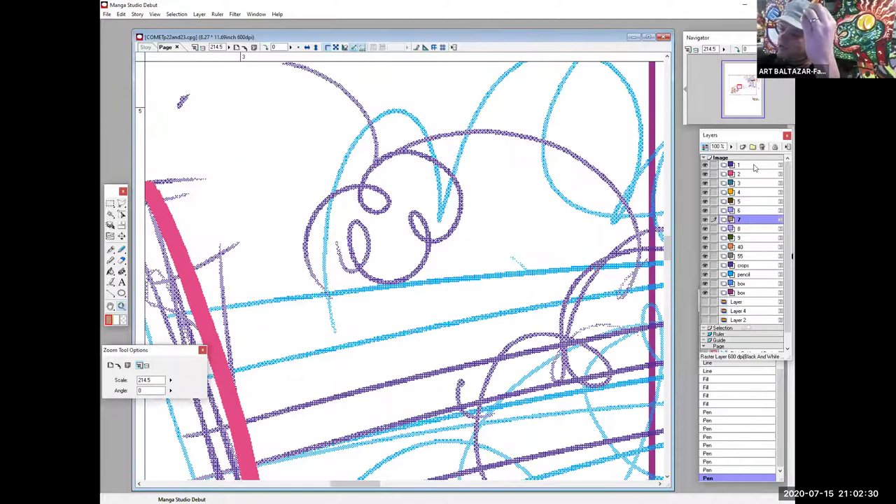
click(755, 166)
key(p)
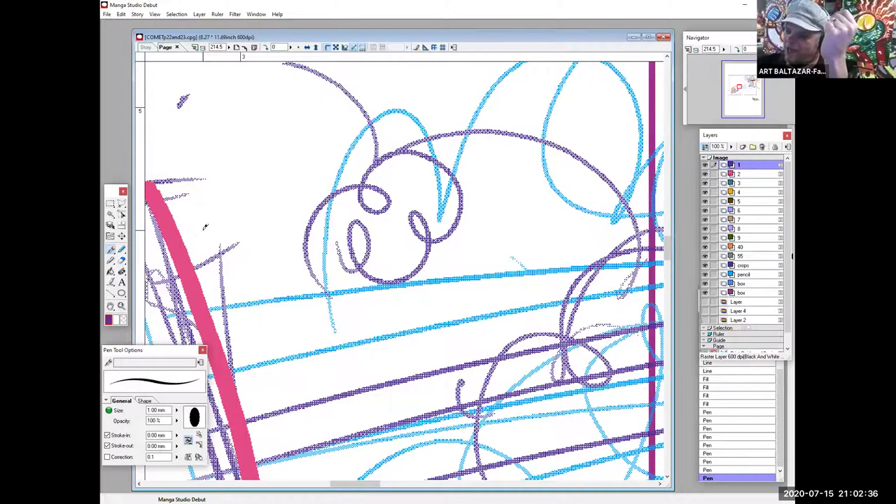
mouse_move(371, 195)
mouse_down()
mouse_move(350, 280)
mouse_move(405, 280)
mouse_move(459, 247)
mouse_move(419, 199)
mouse_move(446, 183)
mouse_move(440, 189)
mouse_move(441, 123)
mouse_move(361, 181)
mouse_up()
Ink the larger puffy cloud beside the flying character in the neighbouring panel in purple on layer 1
mouse_move(582, 371)
mouse_down()
mouse_move(540, 347)
mouse_move(348, 312)
mouse_up()
drag(595, 170, 366, 393)
drag(526, 413, 448, 368)
drag(598, 174, 350, 465)
mouse_move(371, 297)
mouse_down()
mouse_move(363, 269)
mouse_move(334, 326)
mouse_move(378, 363)
mouse_move(515, 343)
mouse_up()
mouse_move(361, 246)
mouse_down()
mouse_move(455, 267)
mouse_move(585, 266)
mouse_move(527, 308)
mouse_move(577, 364)
mouse_up()
drag(515, 350, 578, 366)
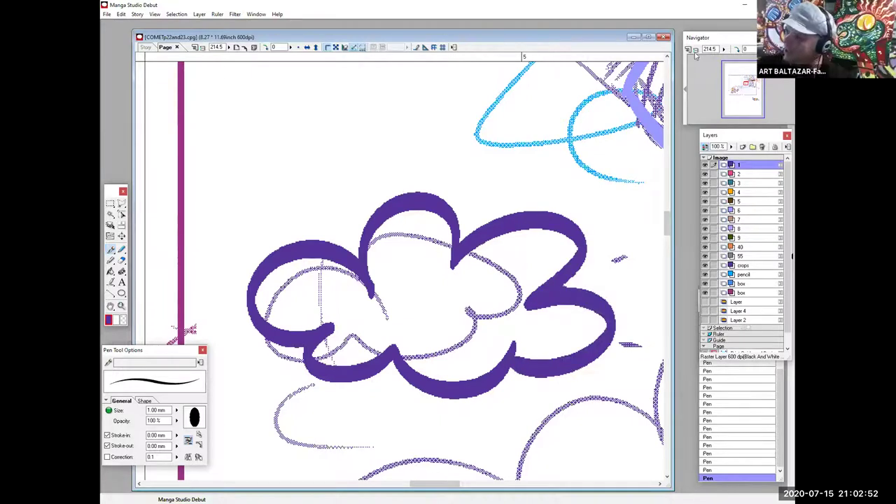
Ink the cab's rear edge in pink on layer 2, from the end of the roofline down toward the front wheel arch
click(696, 51)
click(696, 51)
click(696, 50)
click(695, 50)
drag(455, 327, 514, 207)
click(122, 306)
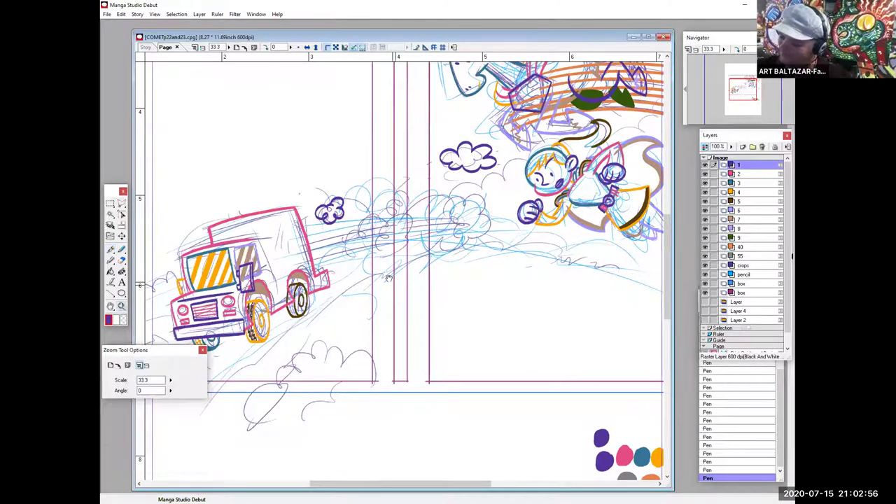
drag(246, 257, 294, 214)
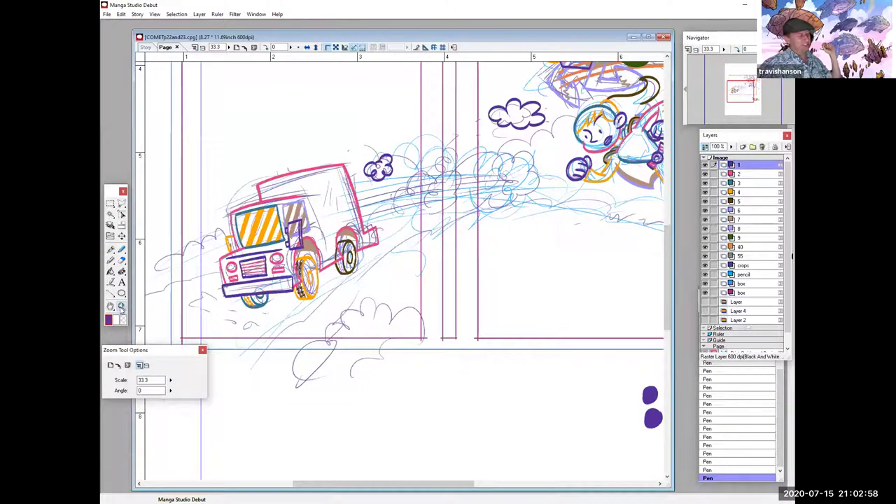
drag(287, 147, 374, 294)
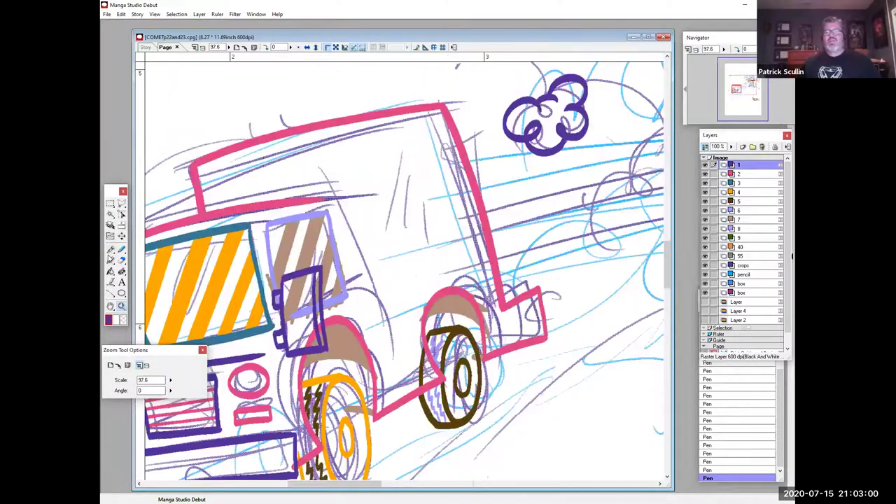
click(110, 248)
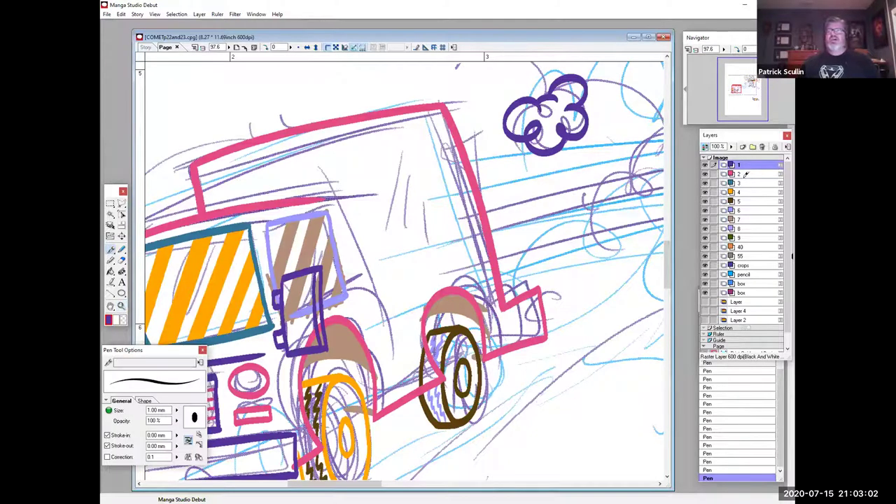
click(746, 174)
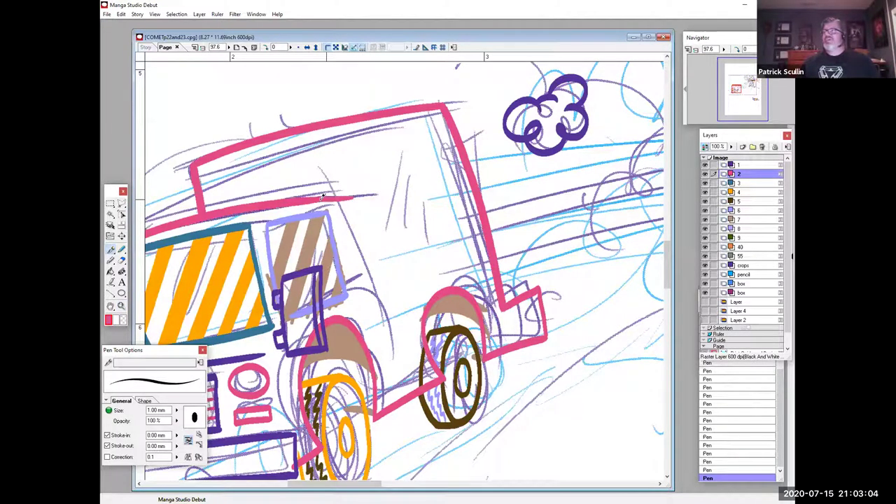
drag(354, 196, 382, 347)
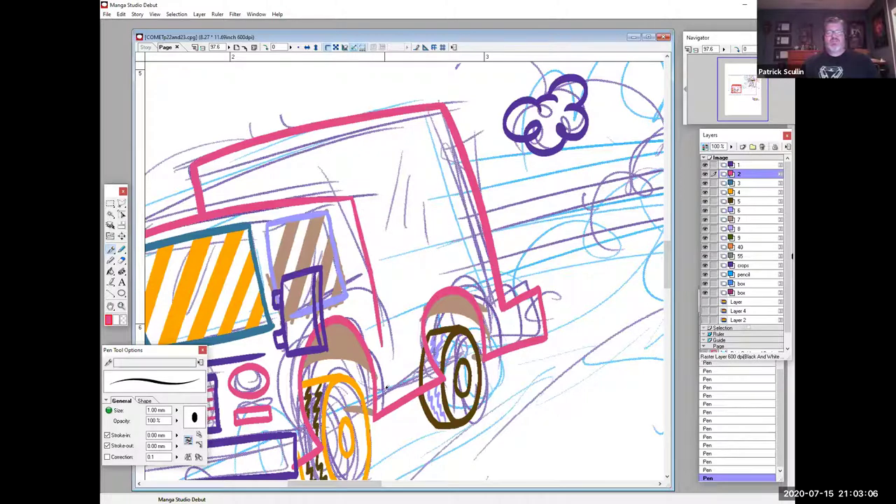
Thicken the tapered end of the cab's roofline in pink on layer 2 up to its rear corner
click(121, 307)
click(308, 308)
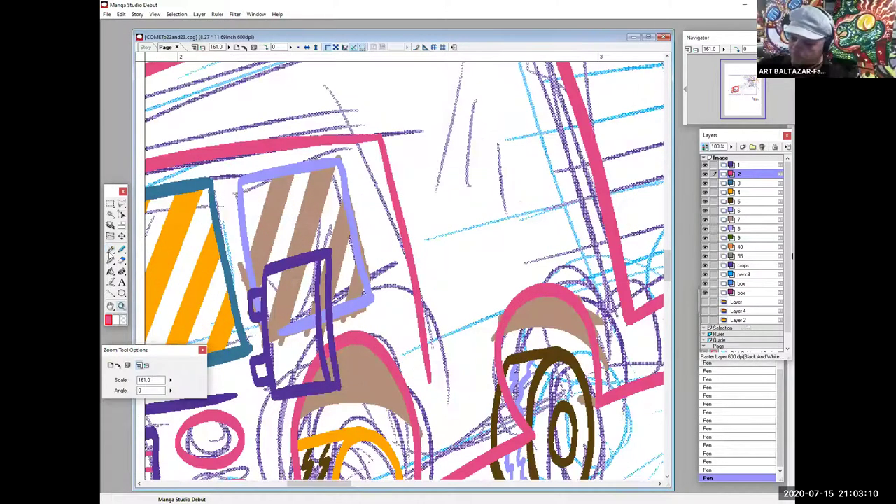
click(110, 251)
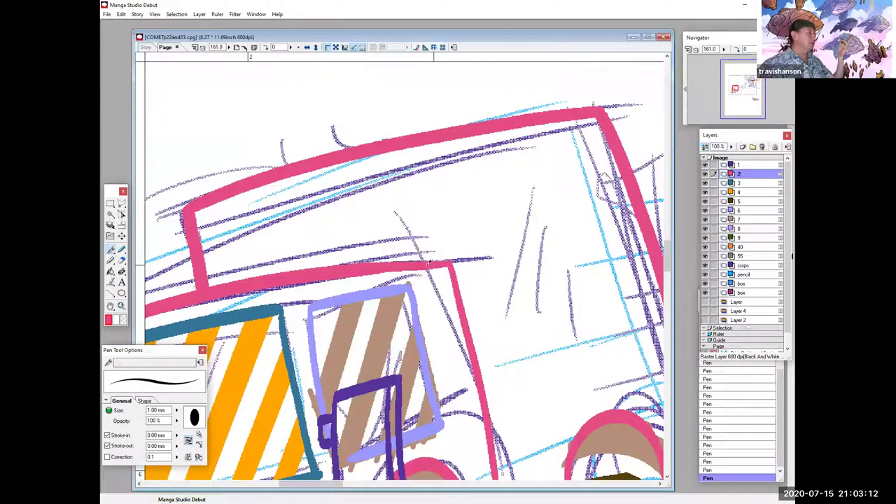
drag(385, 267, 451, 263)
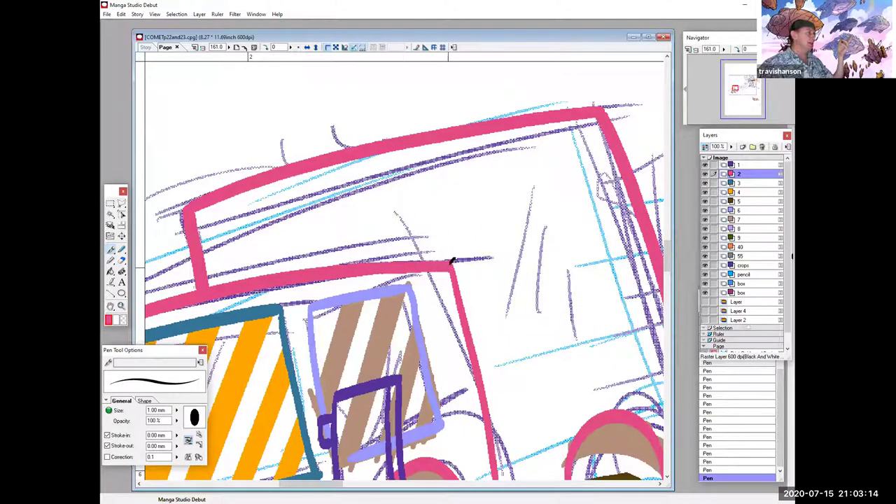
Ink short diagonal shine lines in pink on layer 2, four on the cargo box's side and two near its upper front corner
mouse_move(546, 448)
mouse_down()
mouse_move(496, 354)
mouse_move(455, 309)
mouse_move(418, 431)
mouse_up()
drag(420, 181, 375, 293)
drag(435, 196, 394, 292)
drag(447, 233, 409, 324)
drag(454, 284, 433, 323)
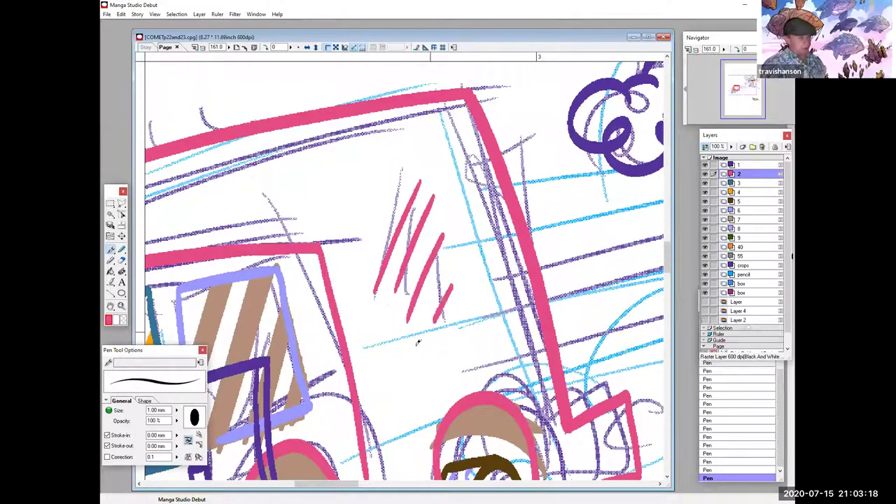
drag(155, 253, 343, 232)
mouse_move(339, 155)
mouse_down()
mouse_move(307, 212)
mouse_move(329, 219)
mouse_up()
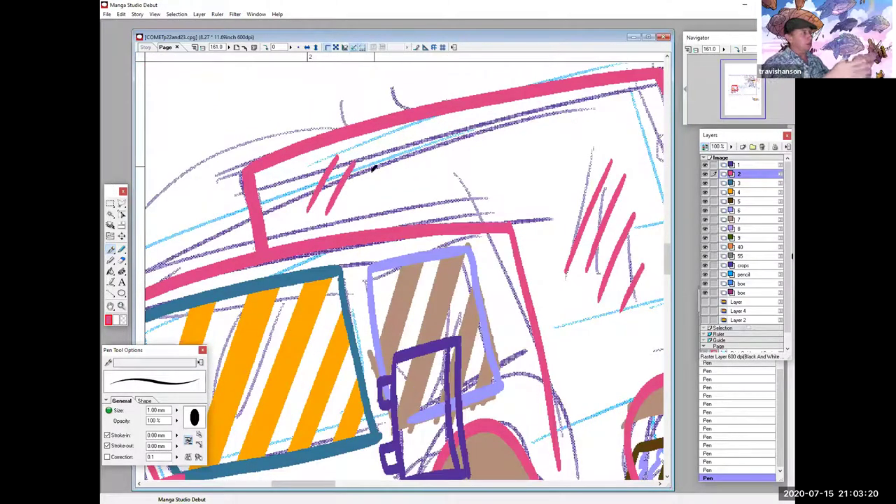
Add two more short diagonal shine lines in pink on layer 2 near the cargo box's upper front corner
drag(377, 165, 348, 220)
drag(395, 170, 379, 209)
drag(429, 367, 571, 372)
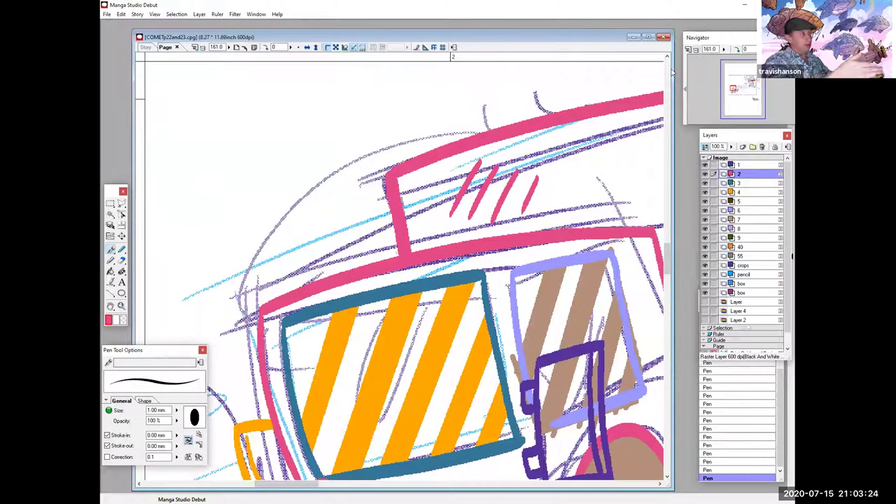
Ink the truck's ground shadow in dark green on layer 9 with long slanted strokes beneath the wheels and bumper
key(ctrl+minus)
key(ctrl+minus)
key(ctrl+minus)
drag(466, 290, 354, 194)
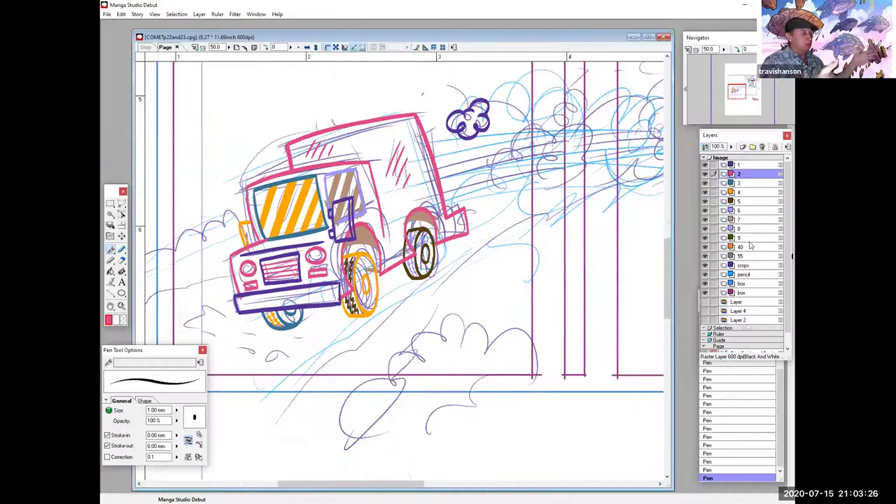
click(750, 238)
mouse_move(250, 320)
mouse_down()
mouse_move(368, 303)
mouse_move(371, 285)
mouse_move(396, 281)
mouse_move(392, 293)
mouse_move(357, 277)
mouse_move(385, 269)
mouse_up()
mouse_move(450, 251)
mouse_down()
mouse_move(436, 257)
mouse_move(460, 254)
mouse_move(450, 274)
mouse_move(504, 270)
mouse_move(428, 280)
mouse_move(436, 288)
mouse_up()
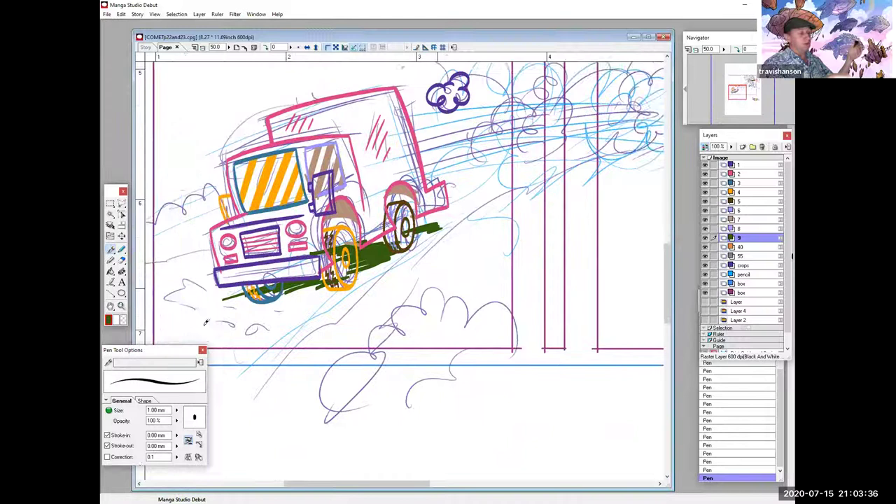
drag(205, 322, 234, 359)
Fill gaps in the dark green shadow on layer 9 between the truck's front and rear wheels with extra slanted strokes
click(123, 320)
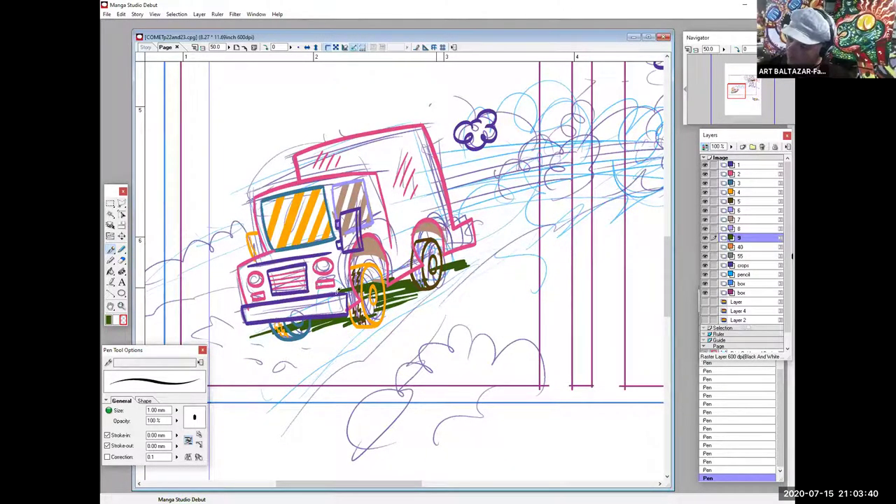
click(122, 306)
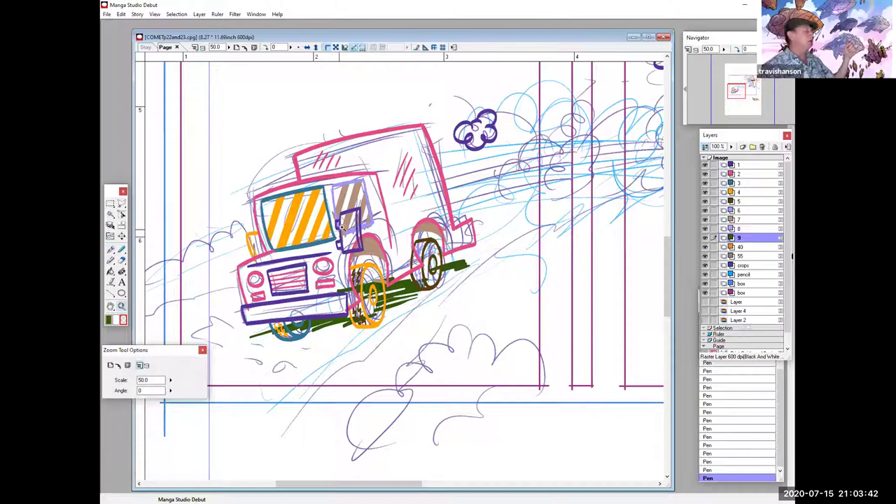
drag(342, 228, 447, 362)
key(p)
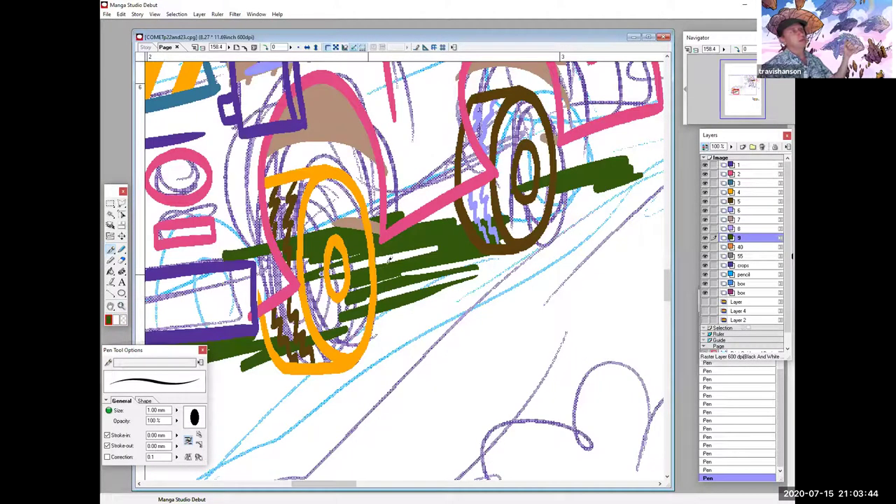
drag(382, 281, 455, 259)
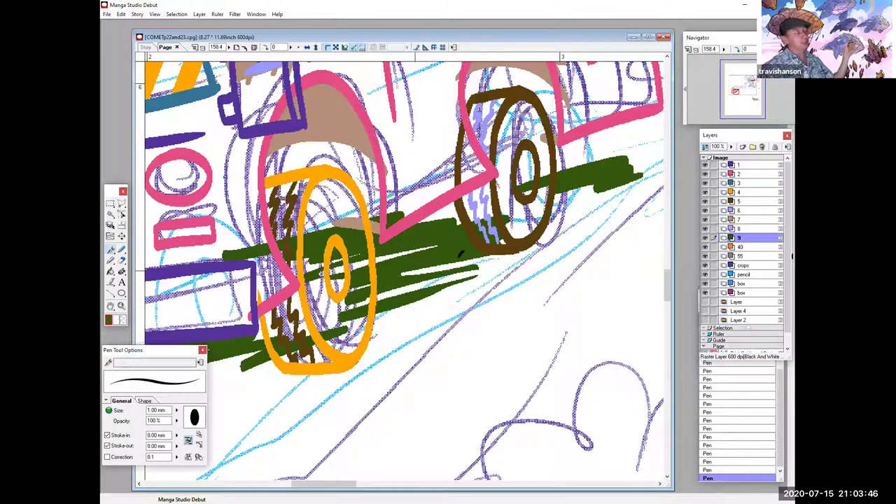
mouse_move(412, 278)
mouse_down()
mouse_move(483, 266)
mouse_move(375, 289)
mouse_move(387, 306)
mouse_move(354, 319)
mouse_move(415, 306)
mouse_up()
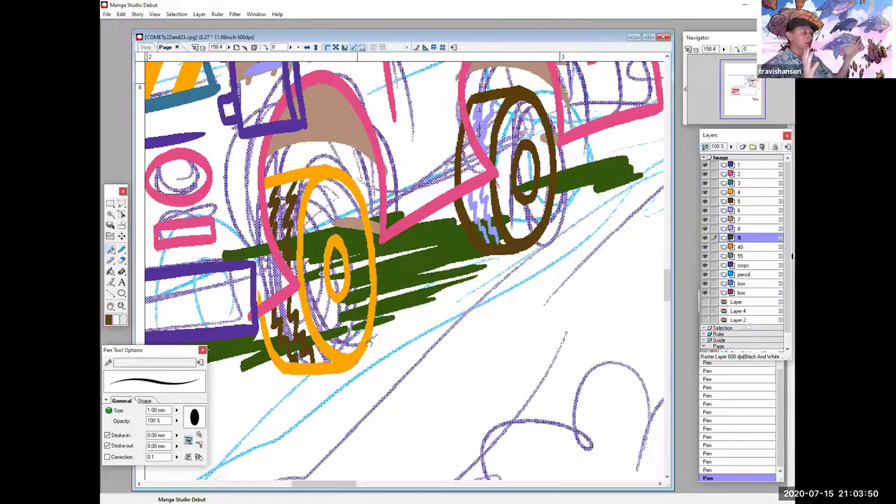
drag(370, 336, 451, 313)
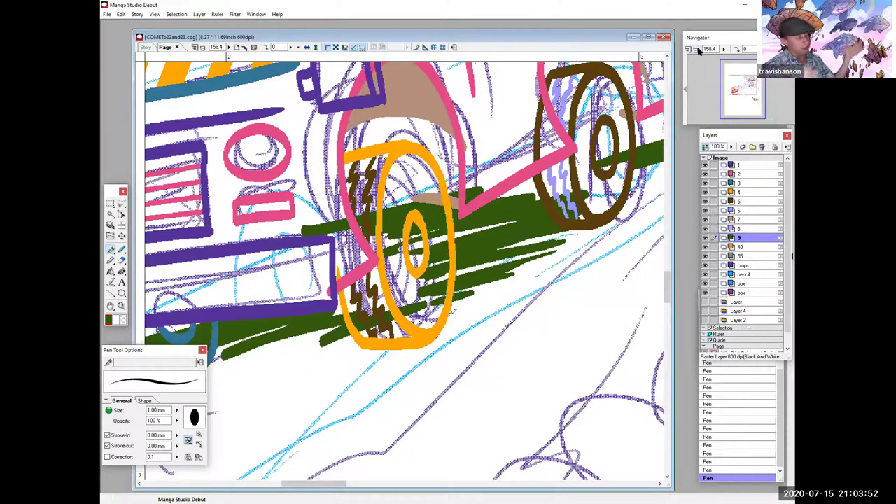
Ink the puffy dust cloud straddling the gutter behind the truck in purple on layer 1
click(697, 51)
click(698, 50)
click(697, 50)
click(697, 50)
drag(393, 229, 280, 316)
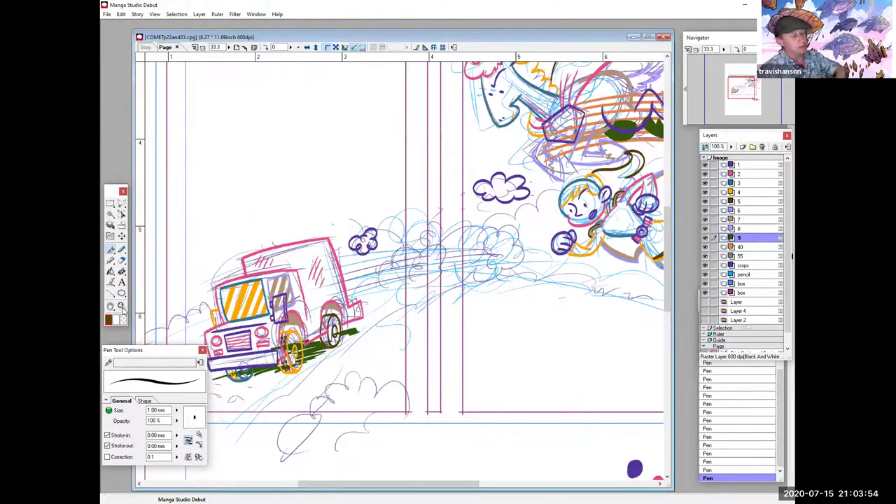
click(121, 305)
click(752, 167)
key(p)
mouse_move(381, 223)
mouse_down()
mouse_move(323, 301)
mouse_move(376, 340)
mouse_move(389, 209)
mouse_move(436, 243)
mouse_up()
drag(409, 320, 369, 346)
Ink the larger dust cloud at the trail's far end in purple on layer 1, with its outer puffs and curled inner edge
drag(347, 392, 144, 448)
mouse_move(364, 222)
mouse_down()
mouse_move(388, 245)
mouse_move(400, 285)
mouse_move(386, 290)
mouse_move(390, 331)
mouse_move(375, 324)
mouse_move(340, 352)
mouse_up()
mouse_move(335, 238)
mouse_down()
mouse_move(406, 203)
mouse_move(438, 172)
mouse_move(498, 238)
mouse_move(462, 340)
mouse_move(364, 399)
mouse_move(308, 351)
mouse_up()
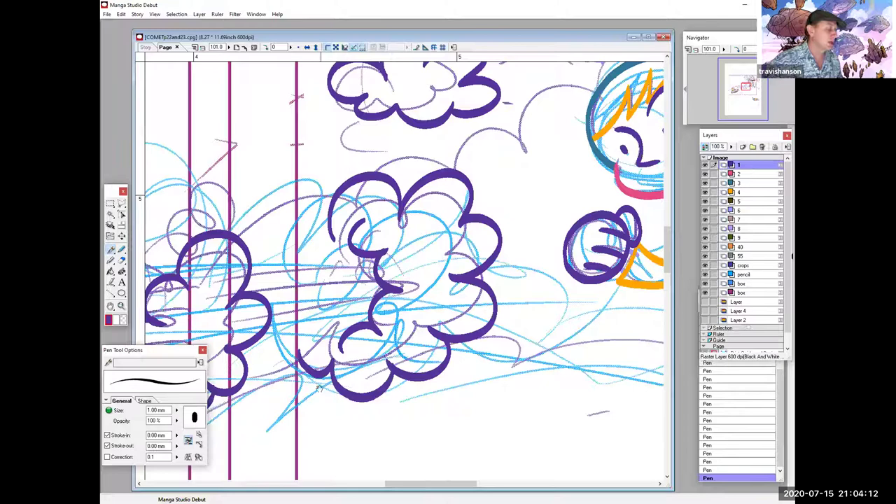
drag(319, 389, 454, 348)
drag(378, 376, 490, 315)
drag(403, 323, 353, 343)
Ink five long curved speed lines in orange on layer 4 from the truck's rear through the dust clouds
click(746, 174)
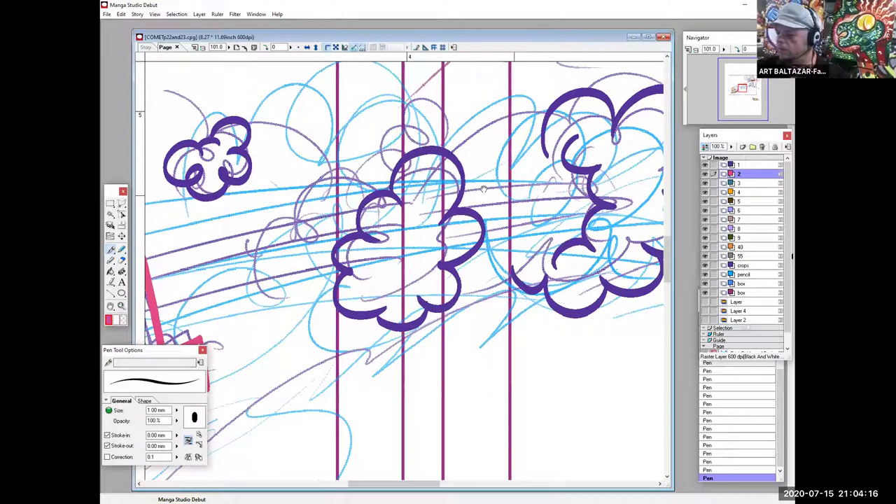
drag(466, 188, 524, 200)
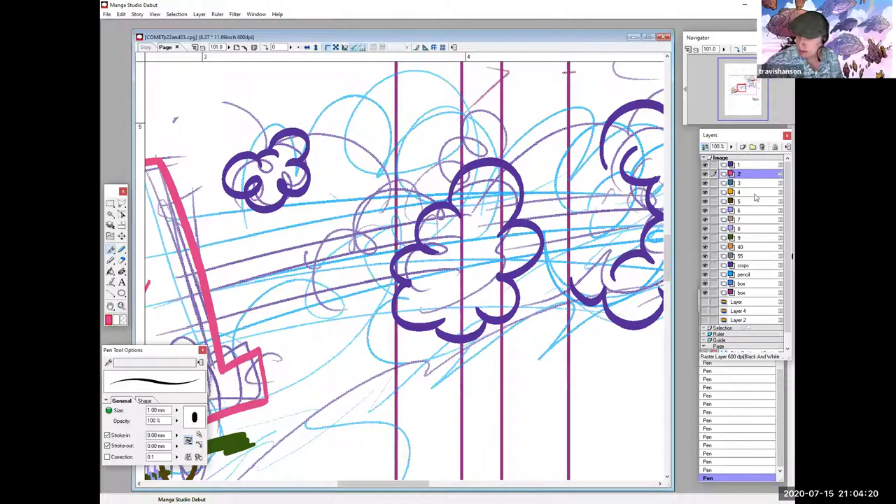
click(754, 194)
drag(616, 161, 596, 169)
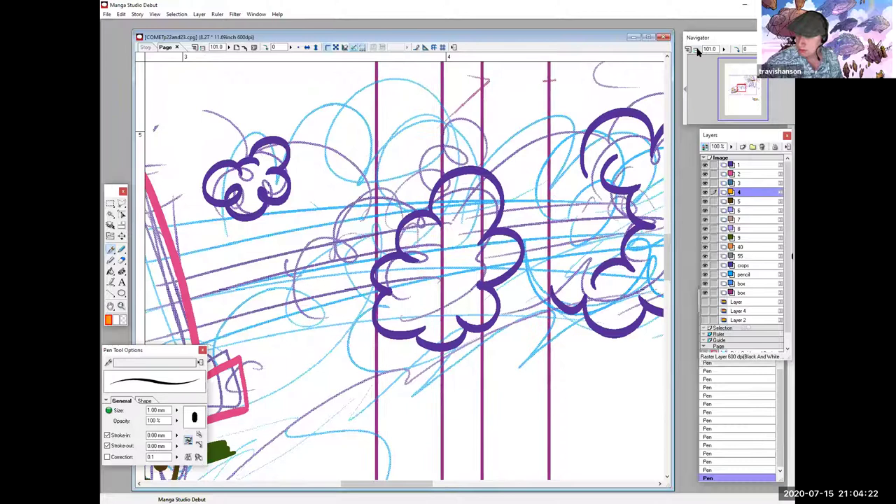
click(698, 52)
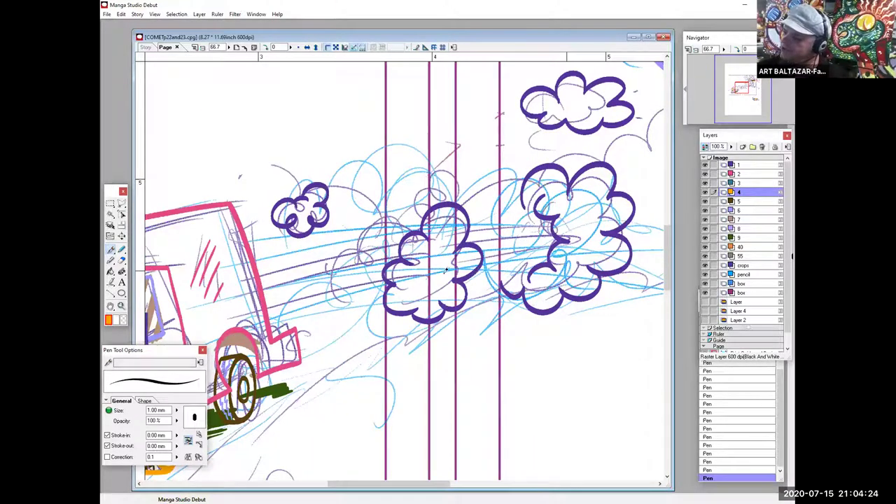
drag(446, 270, 430, 255)
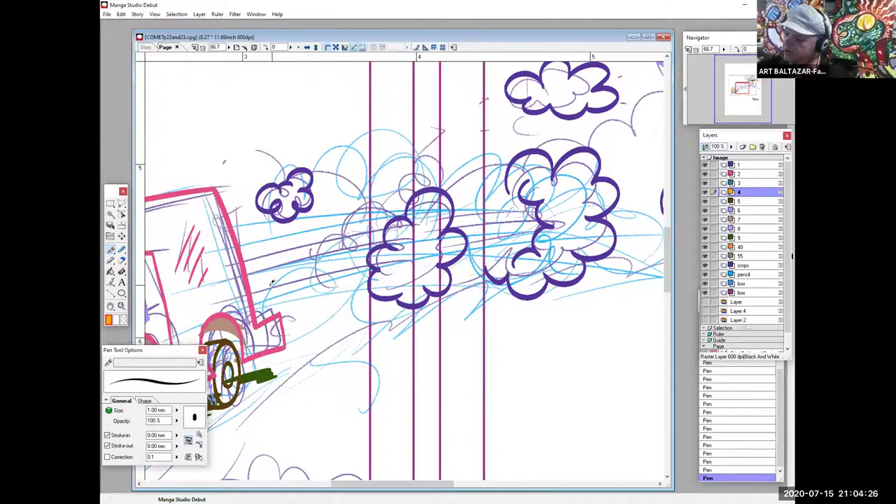
drag(231, 301, 553, 234)
mouse_move(234, 282)
mouse_down()
mouse_move(424, 238)
mouse_move(570, 228)
mouse_up()
drag(242, 265, 560, 211)
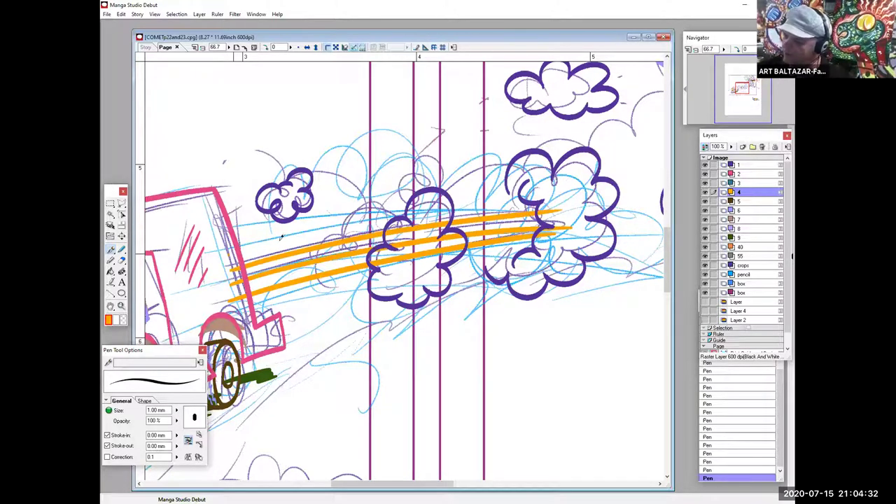
drag(240, 252, 536, 207)
drag(225, 243, 521, 197)
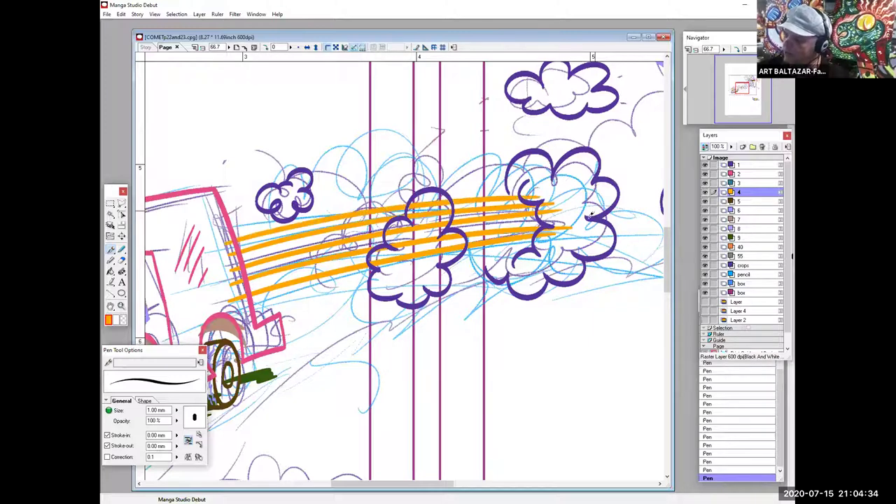
Ink partial puffs in brown on layer 5 behind the near side of the far dust cloud, above and below the speed lines
click(121, 306)
click(599, 340)
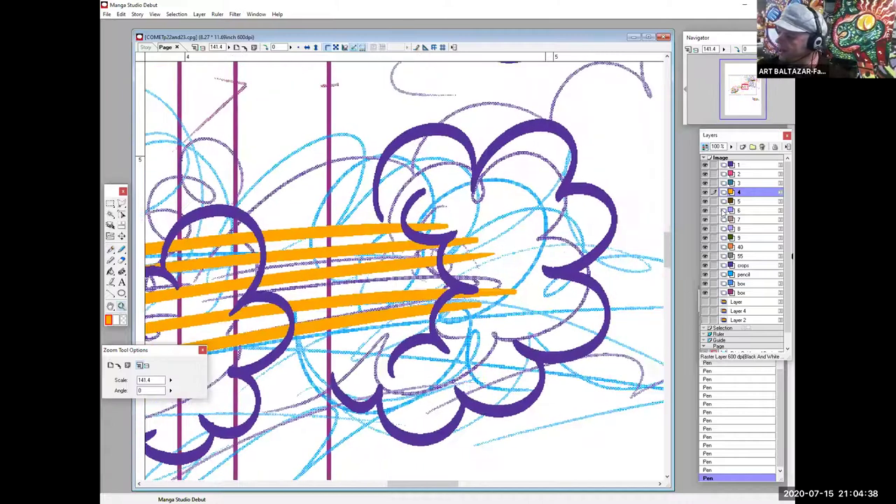
key(alt+bracketleft)
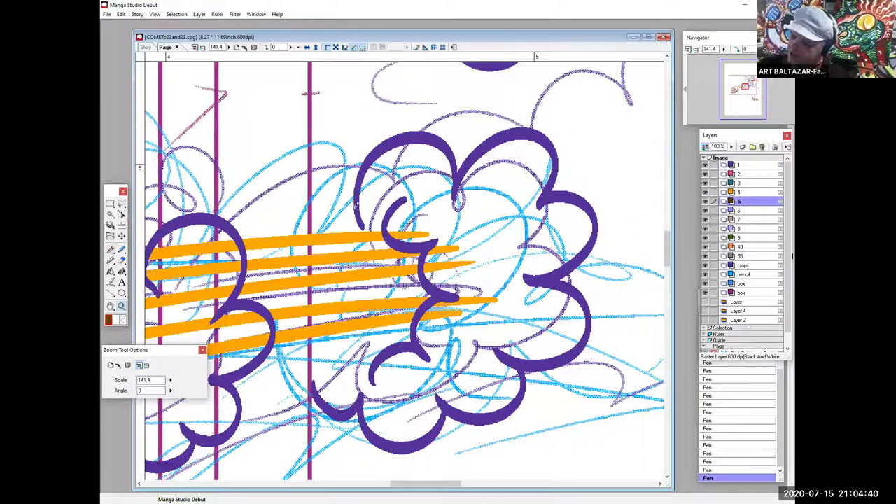
key(p)
drag(361, 213, 290, 254)
mouse_move(304, 322)
mouse_down()
mouse_move(284, 342)
mouse_move(334, 379)
mouse_up()
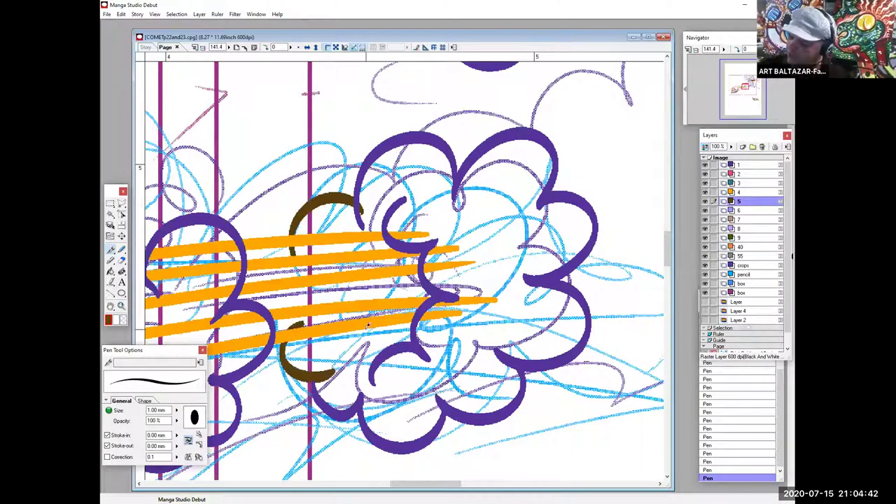
Ink partial puffs in brown on layer 5 behind the gutter dust cloud, above and below the speed lines
mouse_move(384, 353)
mouse_down()
mouse_move(369, 336)
mouse_move(385, 306)
mouse_move(573, 227)
mouse_up()
mouse_move(333, 158)
mouse_down()
mouse_move(444, 194)
mouse_move(389, 196)
mouse_move(327, 219)
mouse_up()
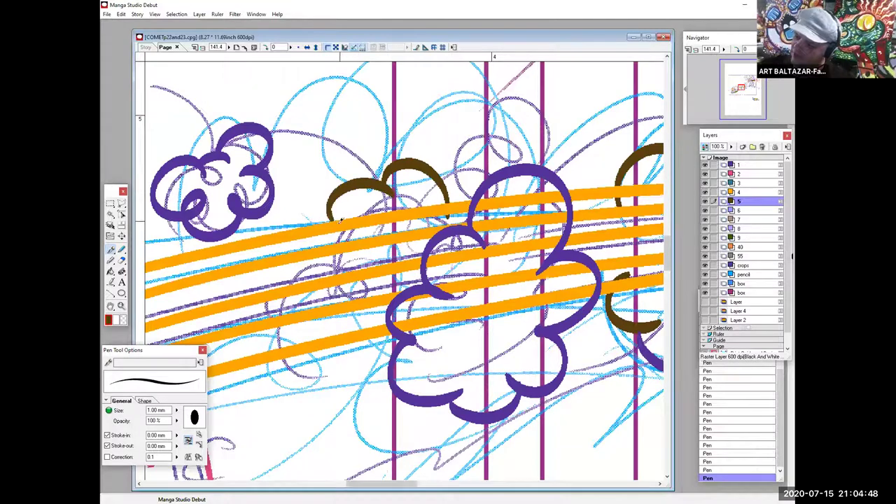
drag(396, 315, 373, 229)
mouse_move(255, 245)
mouse_down()
mouse_move(306, 295)
mouse_move(350, 281)
mouse_move(362, 327)
mouse_move(424, 289)
mouse_up()
mouse_move(336, 186)
mouse_down()
mouse_move(374, 280)
mouse_move(447, 249)
mouse_up()
drag(361, 396, 163, 268)
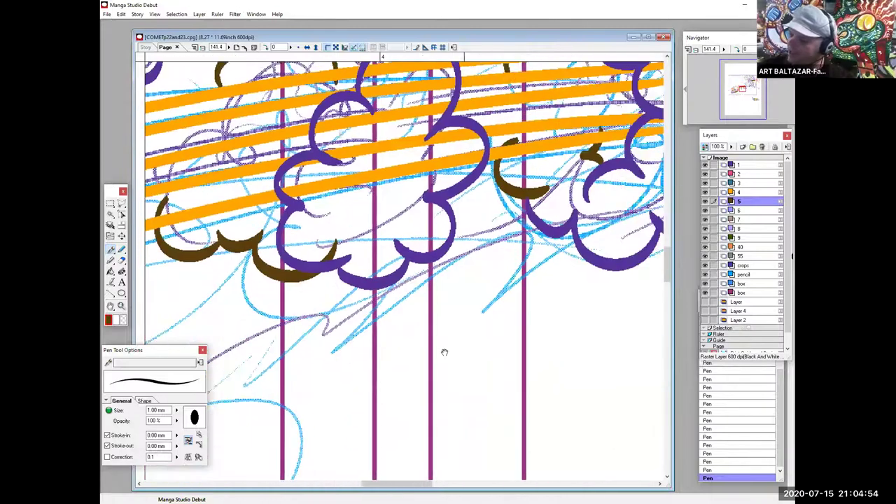
drag(445, 353, 343, 379)
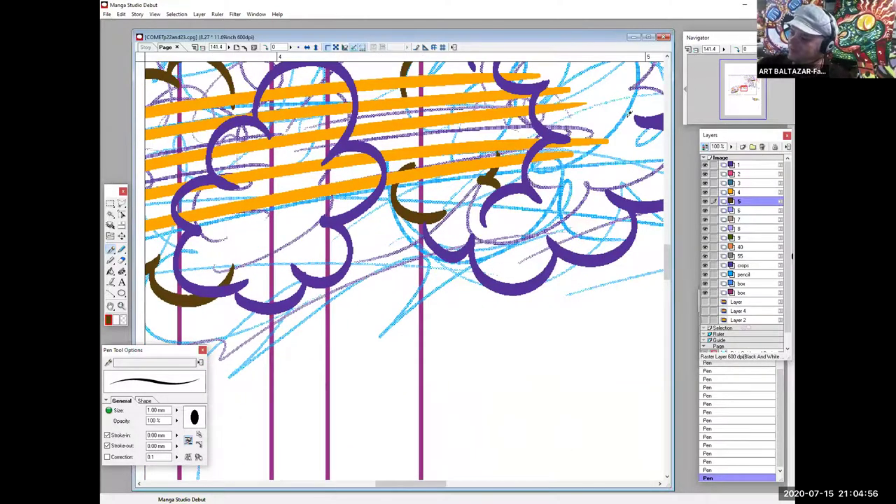
Ink the spiky foreground bush from its crown down its near side in purple on layer 1 with a 2.00 mm pen
key(ctrl+minus)
key(ctrl+minus)
key(ctrl+minus)
key(ctrl+minus)
drag(490, 292, 497, 235)
click(120, 306)
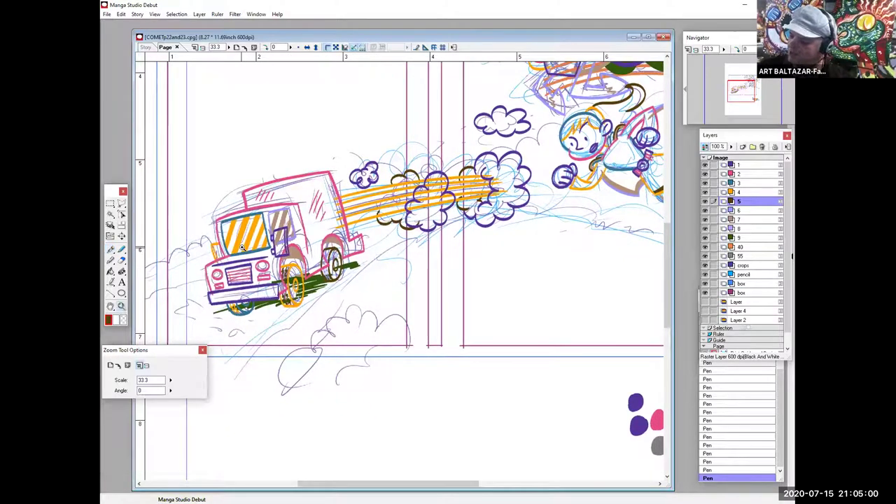
drag(241, 247, 434, 403)
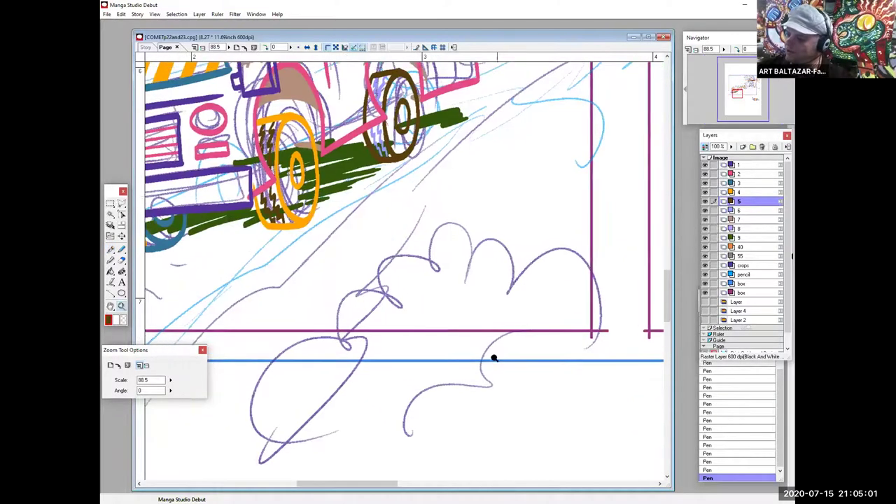
click(748, 166)
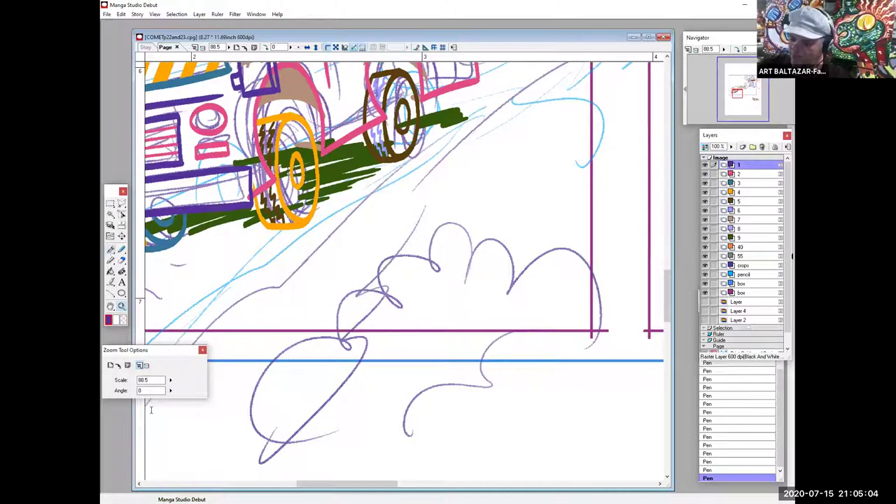
text(p)
text(2)
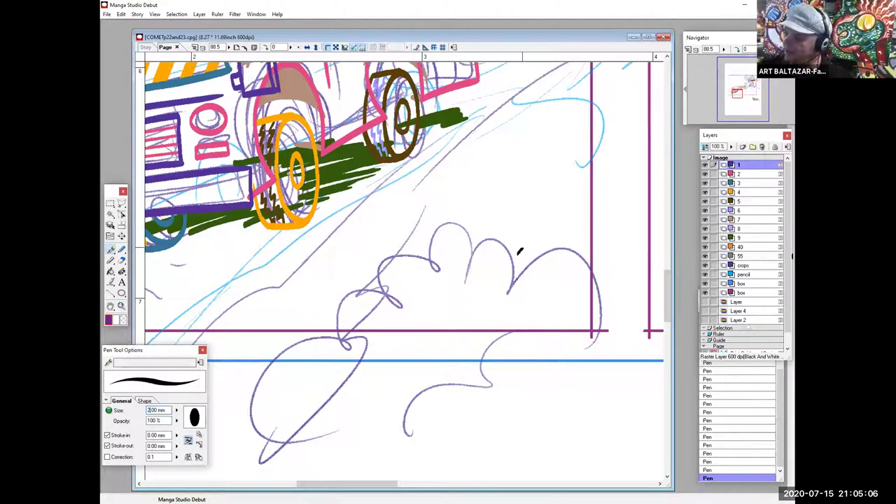
mouse_move(480, 272)
mouse_down()
mouse_move(399, 252)
mouse_move(390, 315)
mouse_move(301, 353)
mouse_move(277, 346)
mouse_move(269, 449)
mouse_up()
Continue the purple bush outline on layer 1 from the crown down its far side past the panel corner
mouse_move(492, 385)
mouse_down()
mouse_move(447, 404)
mouse_move(285, 444)
mouse_up()
mouse_move(301, 359)
mouse_down()
mouse_move(389, 267)
mouse_move(392, 282)
mouse_move(330, 367)
mouse_move(421, 325)
mouse_move(383, 385)
mouse_move(455, 374)
mouse_move(476, 424)
mouse_move(543, 467)
mouse_up()
mouse_move(482, 446)
mouse_down()
mouse_move(565, 298)
mouse_move(594, 382)
mouse_move(606, 386)
mouse_up()
drag(427, 215, 545, 251)
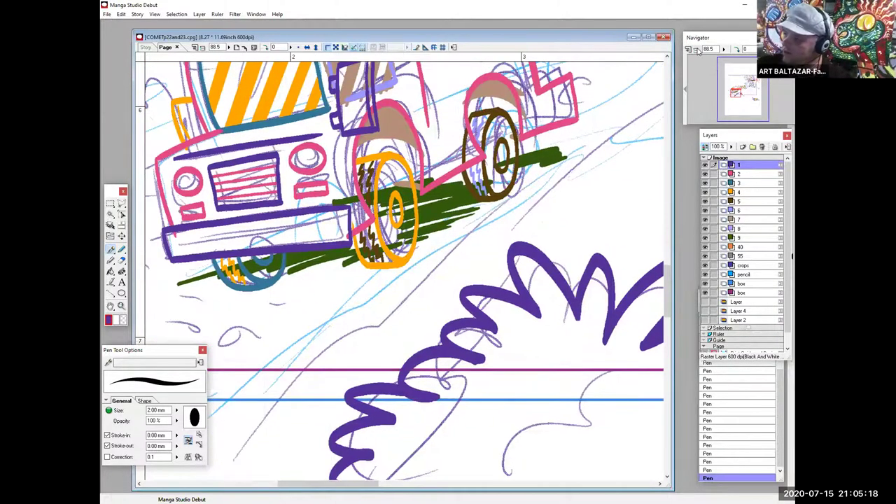
Ink the ground ridge in pink on layer 2 at 2.00 mm, from below the truck across the gutter and the flying character's panel
key(ctrl+minus)
key(ctrl+minus)
key(ctrl+minus)
drag(569, 280, 456, 309)
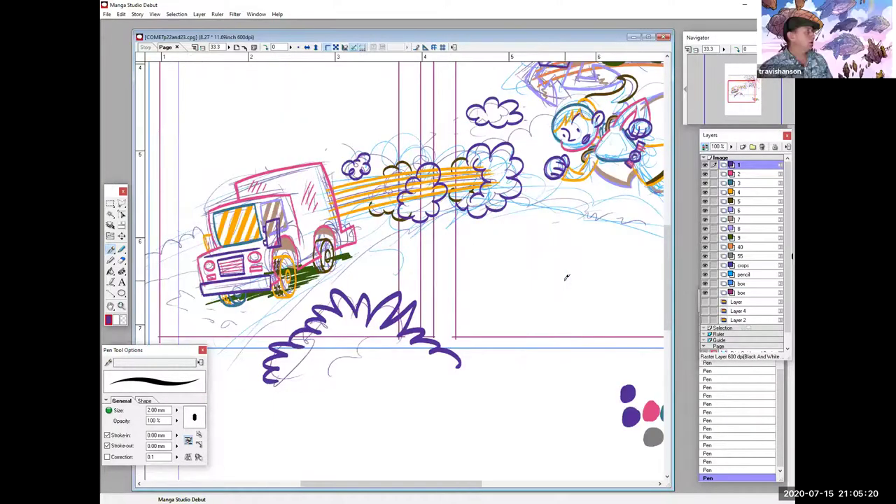
click(755, 174)
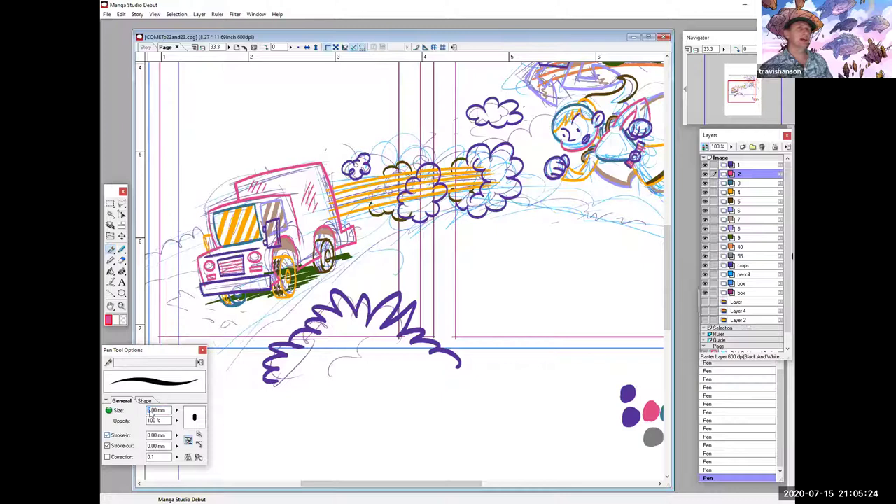
mouse_move(482, 206)
mouse_down()
mouse_move(358, 257)
mouse_move(265, 323)
mouse_move(218, 383)
mouse_up()
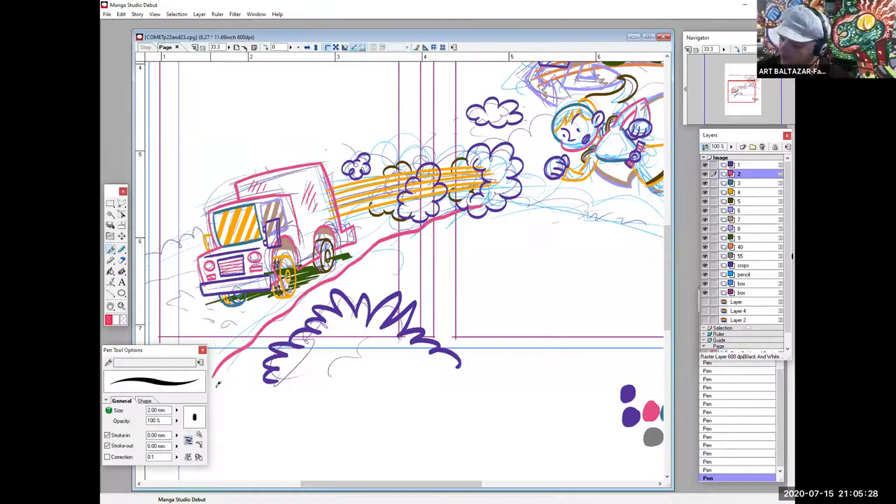
drag(609, 222, 424, 287)
mouse_move(327, 270)
mouse_down()
mouse_move(538, 290)
mouse_move(555, 304)
mouse_up()
Set the pen size to 1.00 mm and ink jagged grass tufts in pink on layer 2 below the flying character's ridge line
drag(394, 284, 468, 294)
drag(151, 410, 146, 410)
text(1)
mouse_move(363, 282)
mouse_down()
mouse_move(332, 282)
mouse_move(372, 290)
mouse_up()
key(space)
drag(378, 322, 494, 310)
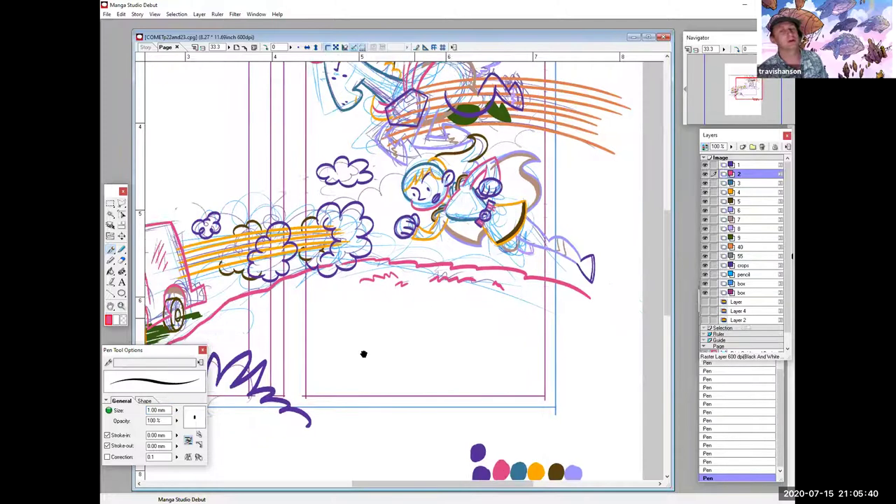
Ink a grass tuft and scattered pebbles in pink on layer 2 on the ground in front of the truck
drag(364, 354, 542, 301)
drag(436, 326, 509, 304)
mouse_move(292, 283)
mouse_down()
mouse_move(261, 291)
mouse_move(318, 299)
mouse_move(302, 307)
mouse_move(315, 312)
mouse_move(338, 301)
mouse_up()
drag(351, 295, 355, 294)
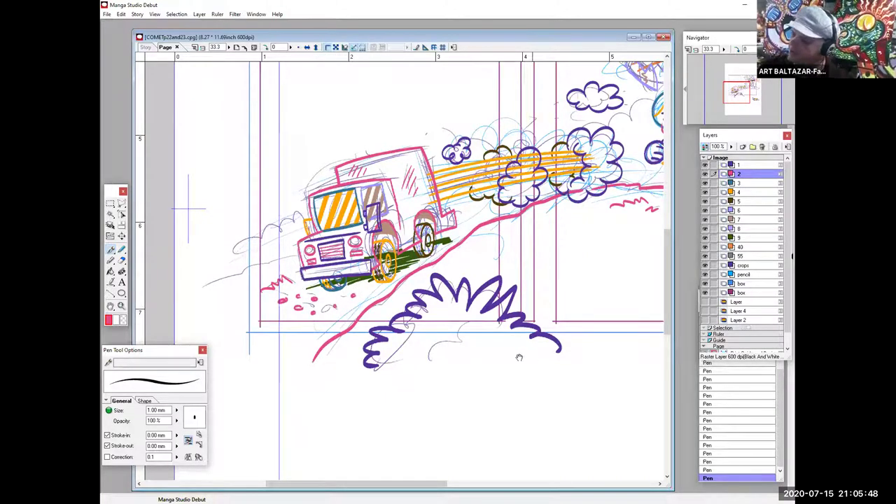
drag(519, 358, 410, 356)
drag(523, 336, 468, 376)
mouse_move(522, 356)
mouse_down()
mouse_move(571, 329)
mouse_move(686, 331)
mouse_up()
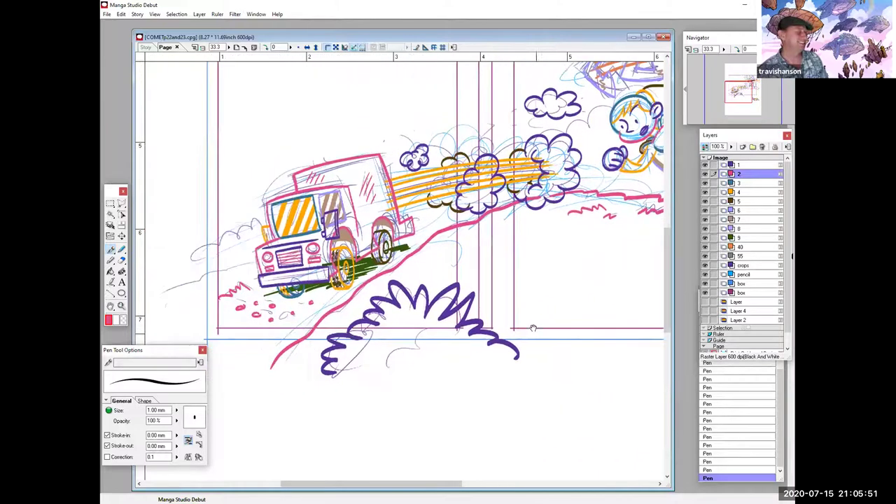
Ink the background ground line behind the truck and flying character, plus scalloped foliage beside the truck, in dark green on layer 9
click(749, 239)
drag(451, 202, 151, 296)
drag(459, 272, 280, 378)
mouse_move(384, 287)
mouse_down()
mouse_move(519, 289)
mouse_move(584, 308)
mouse_up()
drag(307, 374, 533, 297)
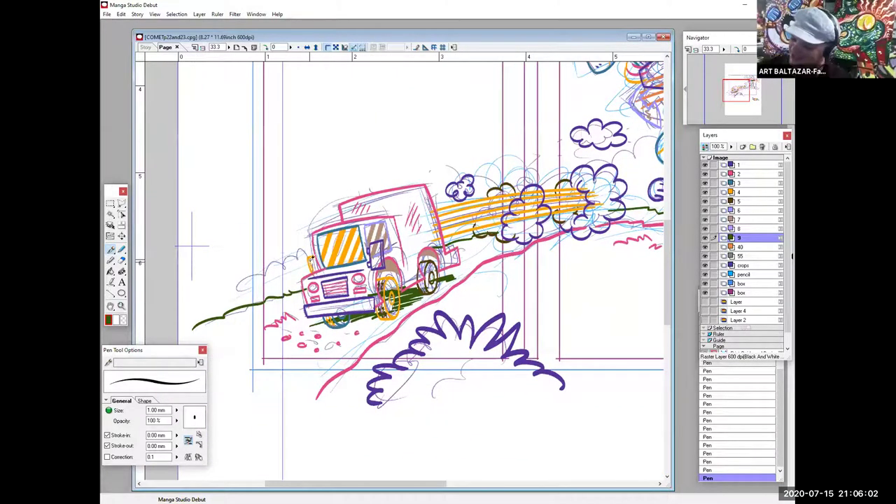
drag(308, 256, 207, 300)
drag(557, 361, 424, 381)
Hide the crops and pencil layers so only the inked line art and panel boxes show, and save the page
key(ctrl+minus)
drag(742, 96, 746, 93)
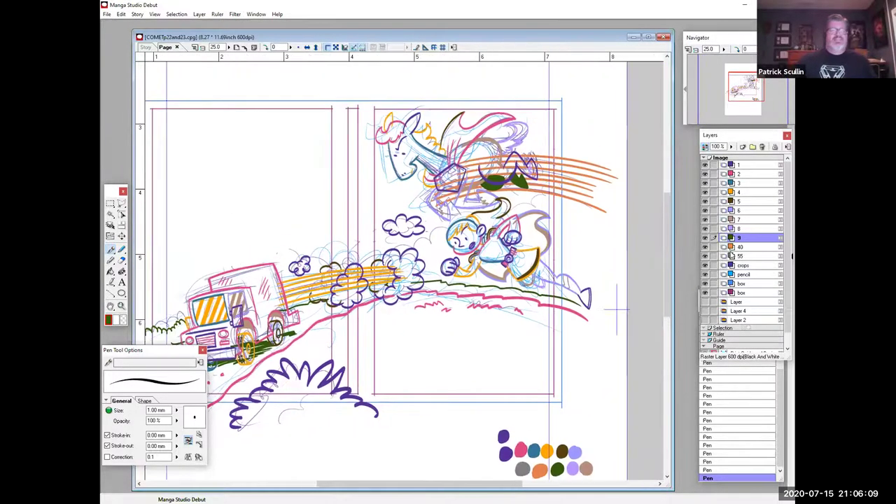
click(705, 275)
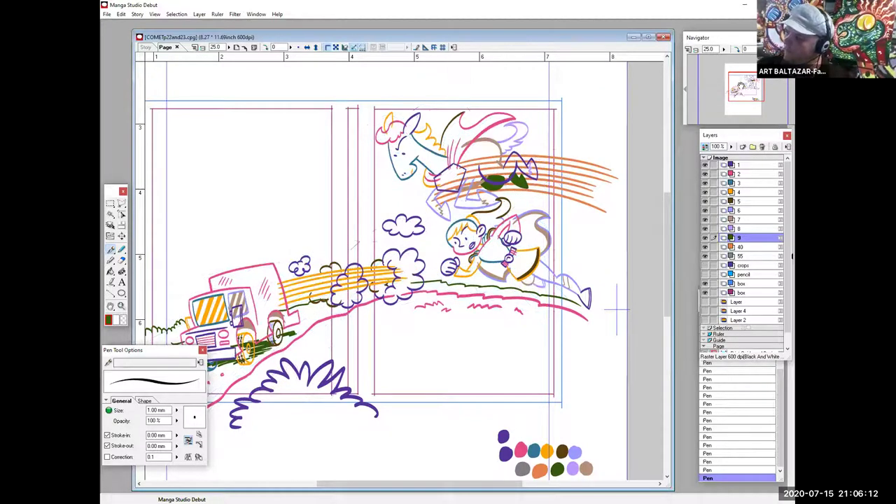
drag(739, 87, 738, 89)
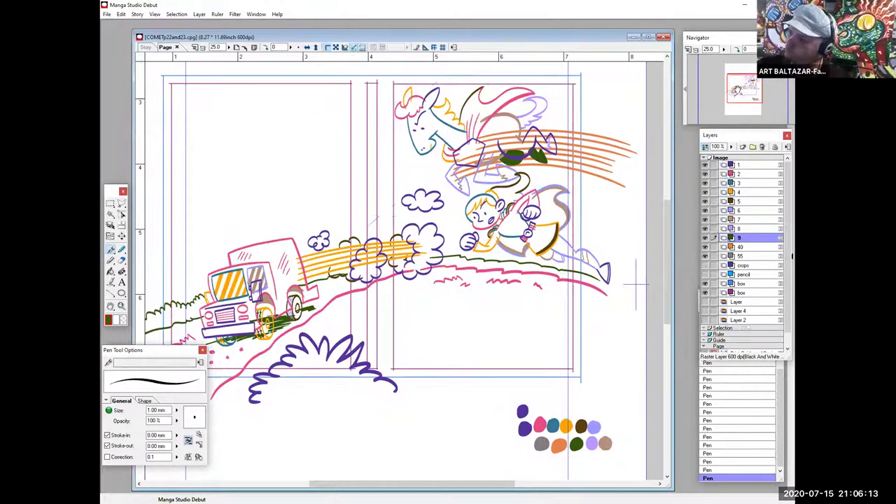
click(106, 14)
click(118, 63)
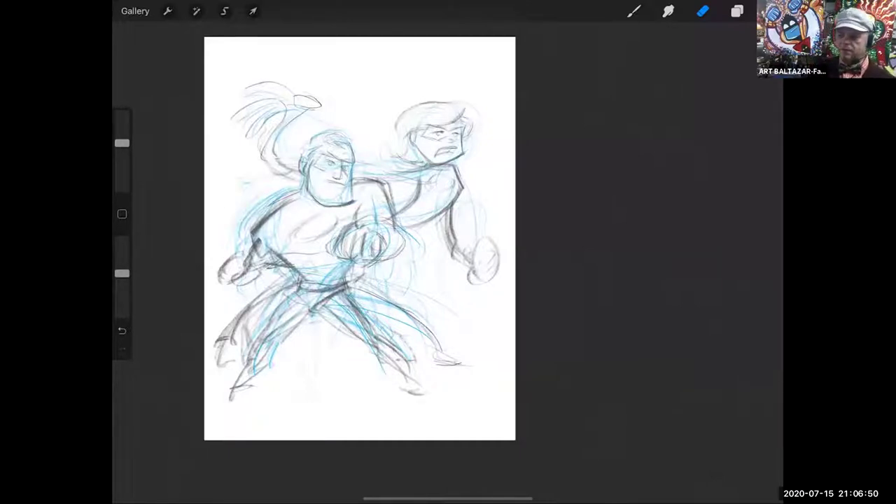
Switch to the Procreate sketch of the two heroes and pencil shading on the front man's mask and his nose line
scroll(360, 239, down, 3)
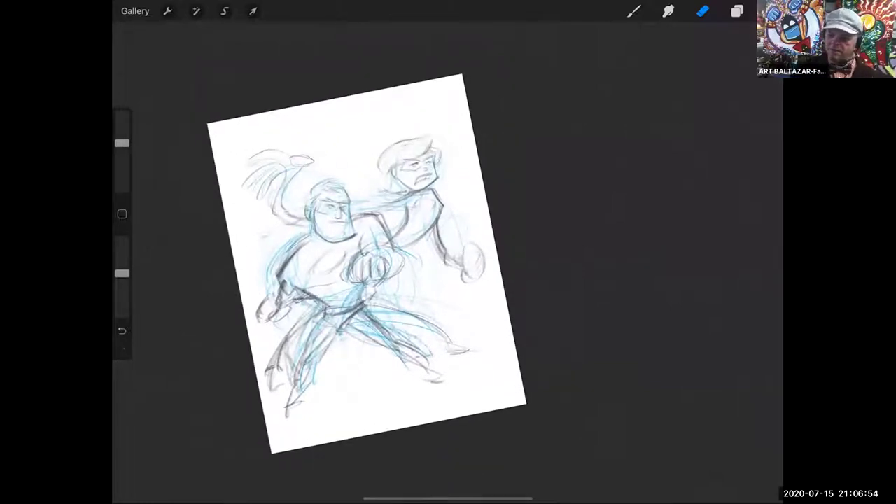
click(633, 11)
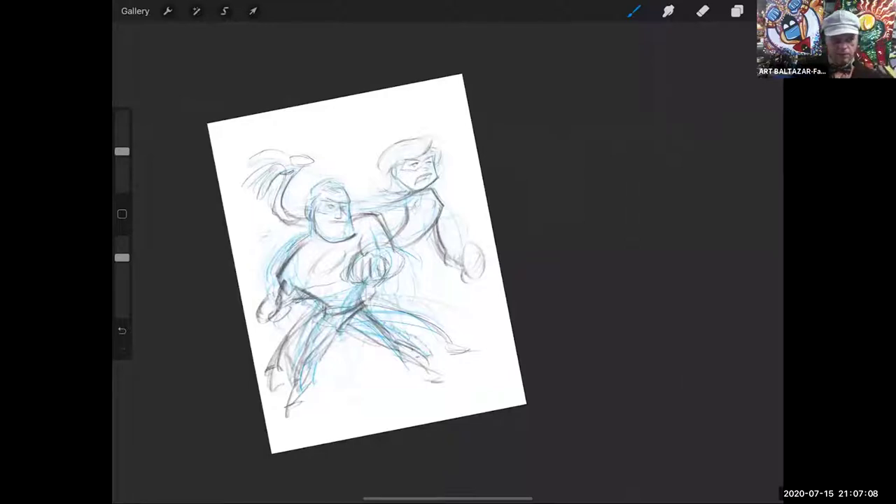
scroll(336, 273, up, 5)
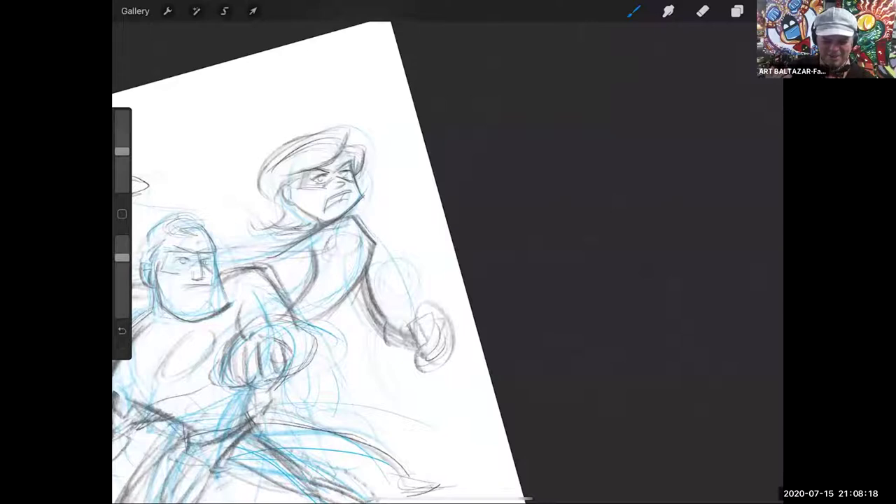
scroll(434, 315, down, 3)
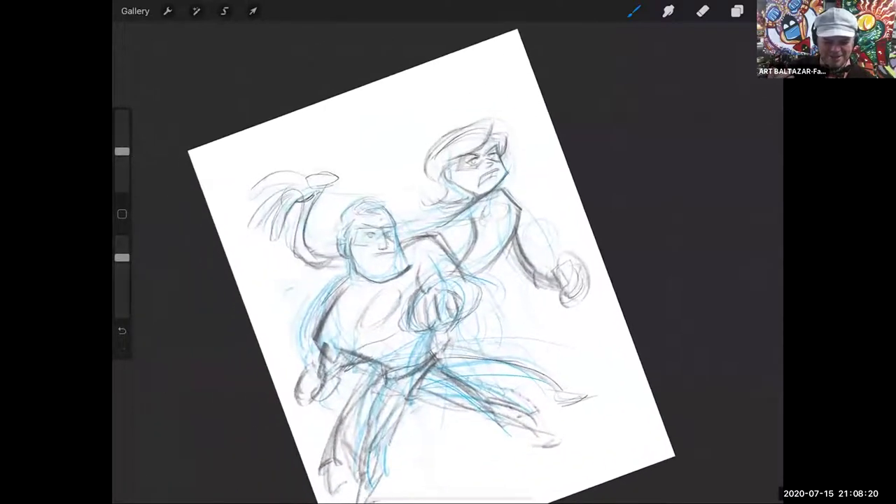
scroll(448, 280, down, 1)
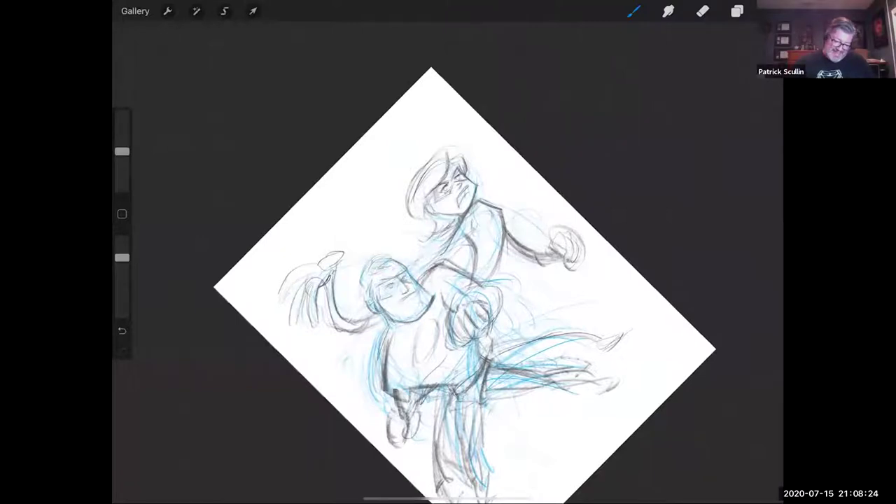
scroll(448, 280, down, 1)
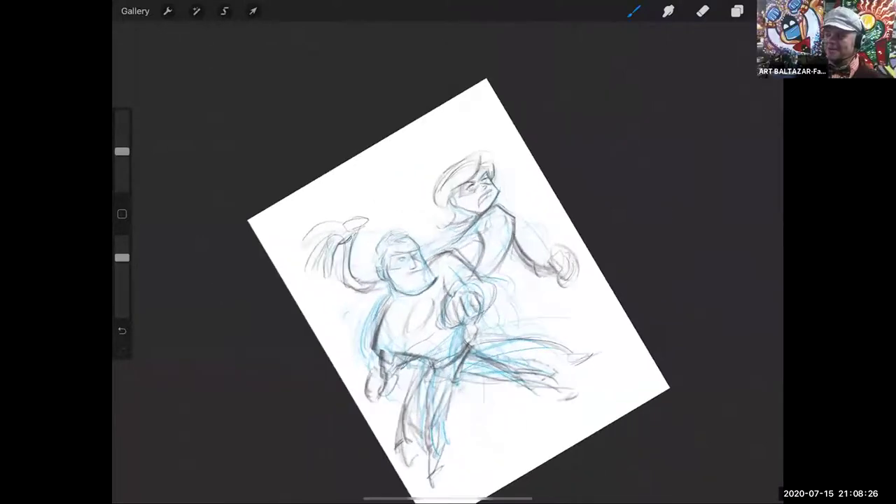
scroll(448, 280, up, 3)
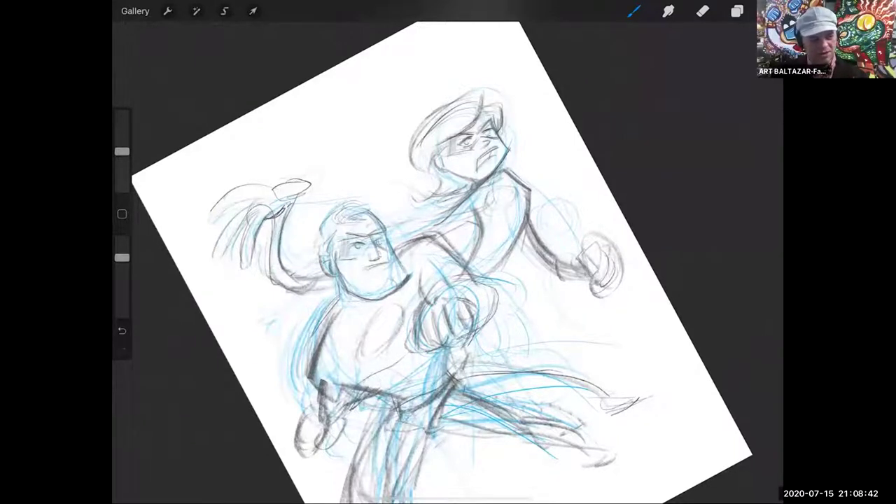
drag(341, 258, 380, 234)
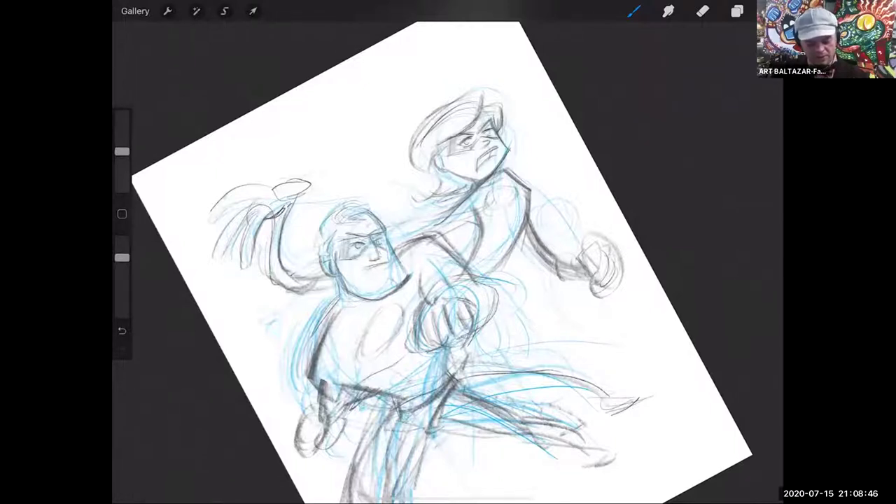
drag(377, 247, 369, 264)
Pencil the front man's mouth, squared jaw and neck line, erasing the excess line under the chin
click(702, 11)
click(634, 11)
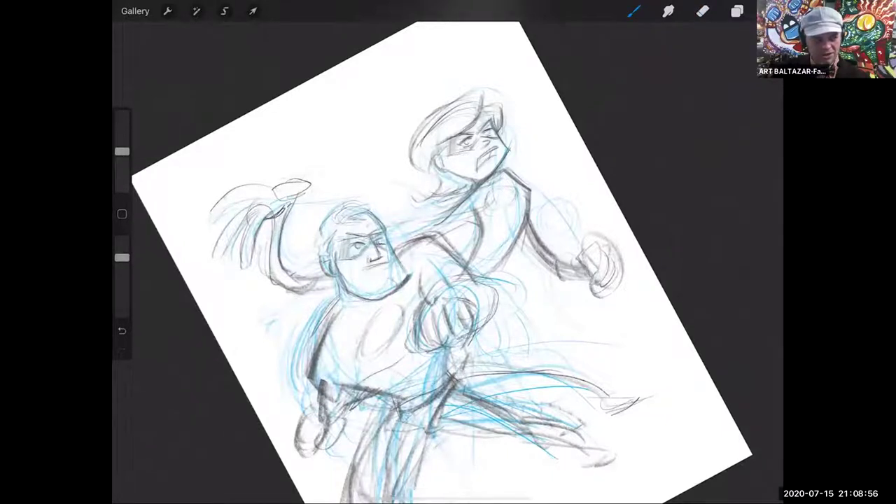
mouse_move(363, 267)
mouse_down()
mouse_move(387, 263)
mouse_move(405, 275)
mouse_move(393, 298)
mouse_up()
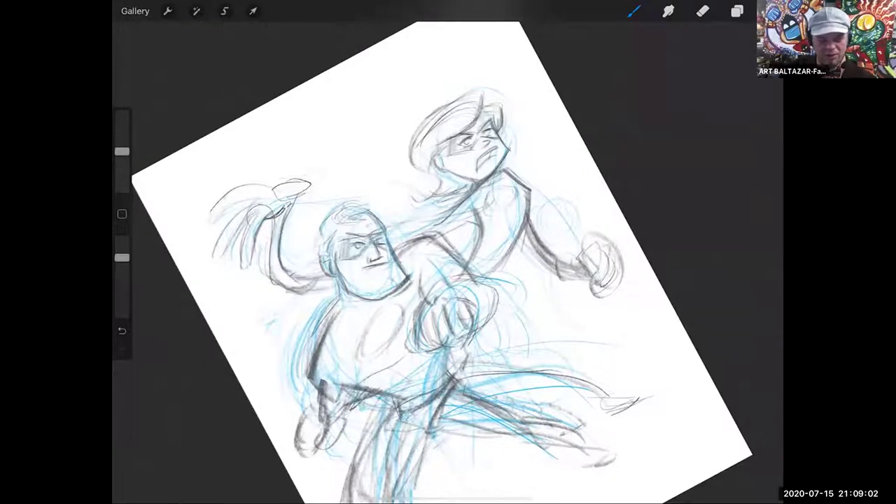
drag(351, 294, 389, 302)
click(702, 11)
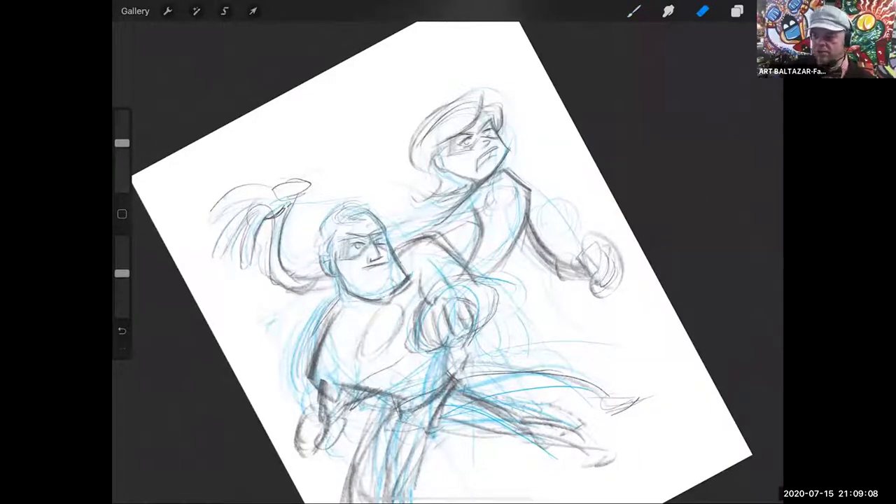
drag(369, 300, 408, 278)
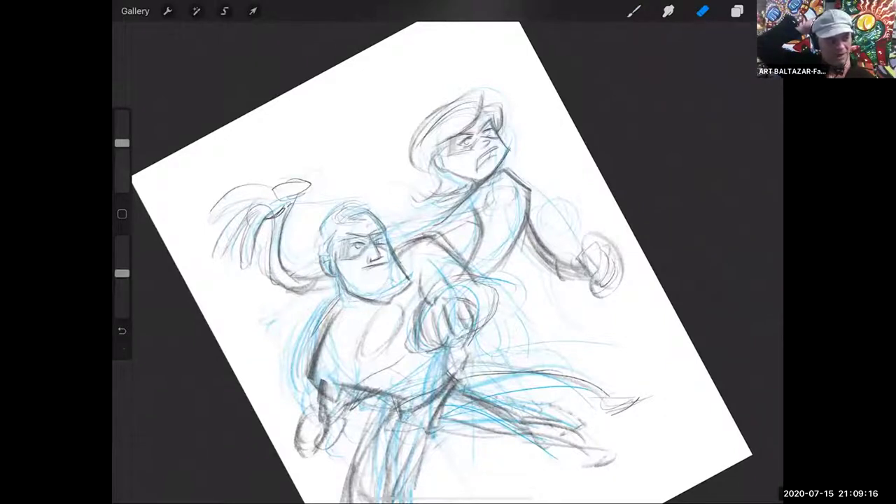
click(633, 11)
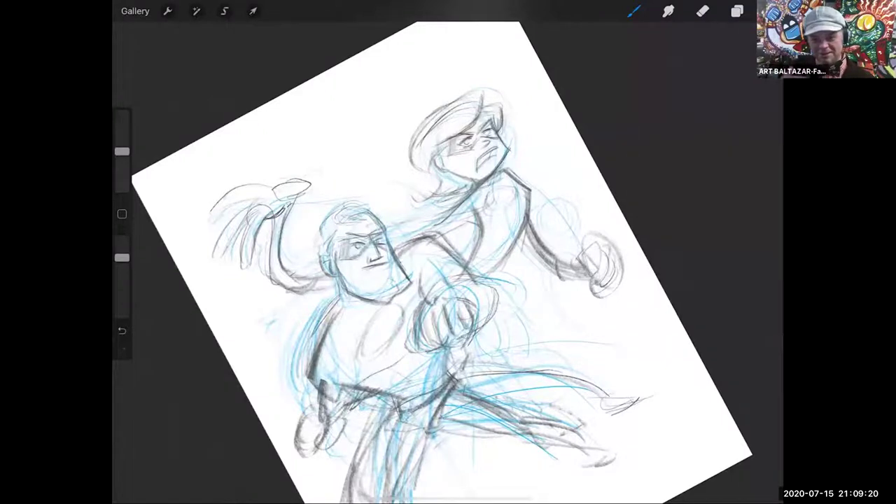
mouse_move(339, 278)
mouse_down()
mouse_move(345, 305)
mouse_move(331, 323)
mouse_move(367, 301)
mouse_move(323, 349)
mouse_up()
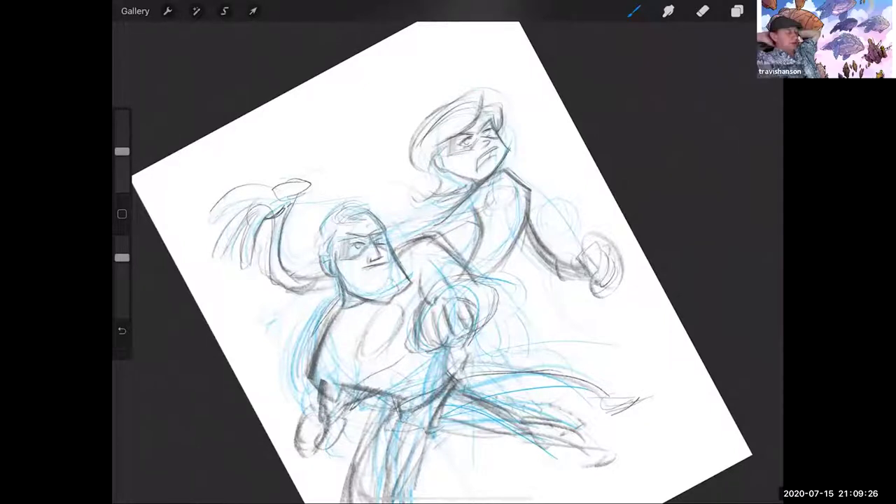
Darken the front man's forward-thrust fist, defining the knuckles, the hand's outline and the forearm behind it
mouse_move(448, 318)
mouse_down()
mouse_move(452, 295)
mouse_move(425, 261)
mouse_move(393, 255)
mouse_move(359, 269)
mouse_up()
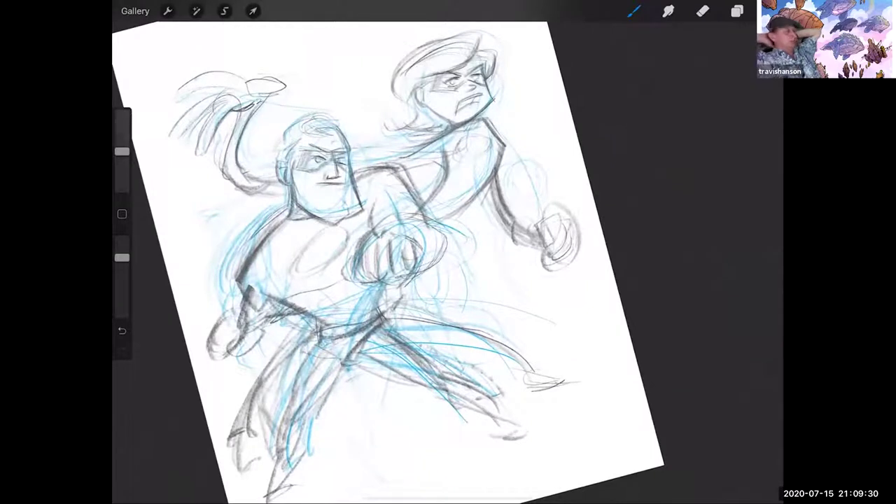
mouse_move(363, 236)
mouse_down()
mouse_move(364, 278)
mouse_move(379, 277)
mouse_move(358, 282)
mouse_move(383, 285)
mouse_up()
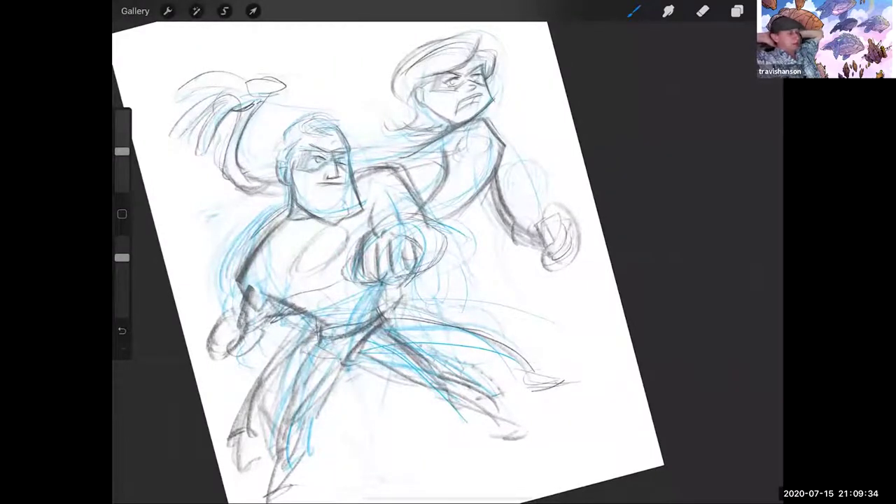
drag(355, 242, 355, 282)
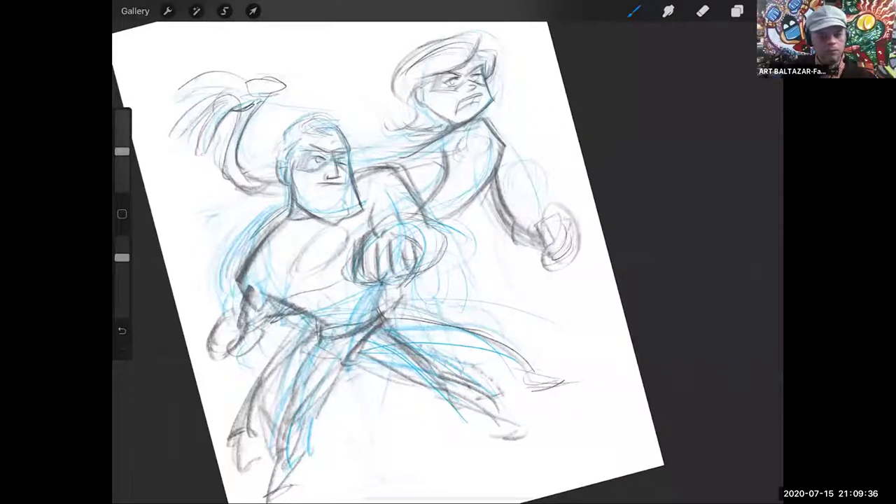
mouse_move(361, 236)
mouse_down()
mouse_move(353, 246)
mouse_move(387, 232)
mouse_move(416, 248)
mouse_up()
drag(349, 269, 352, 283)
mouse_move(384, 231)
mouse_down()
mouse_move(422, 223)
mouse_move(446, 243)
mouse_move(445, 256)
mouse_move(419, 269)
mouse_up()
drag(410, 197, 441, 223)
drag(377, 210, 374, 245)
drag(368, 206, 369, 220)
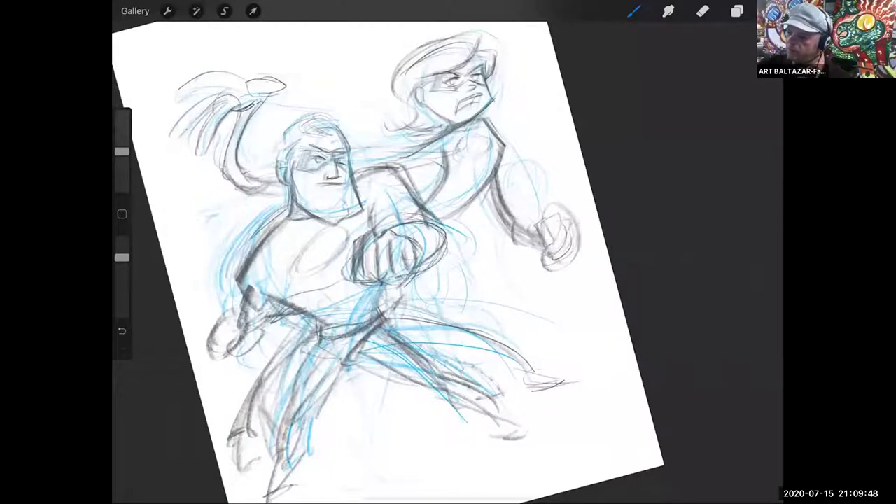
Darken the front man's lowered arm and shoulder contour and pencil the fingers of its clenched fist
drag(265, 297, 285, 313)
drag(248, 280, 244, 289)
drag(285, 224, 245, 277)
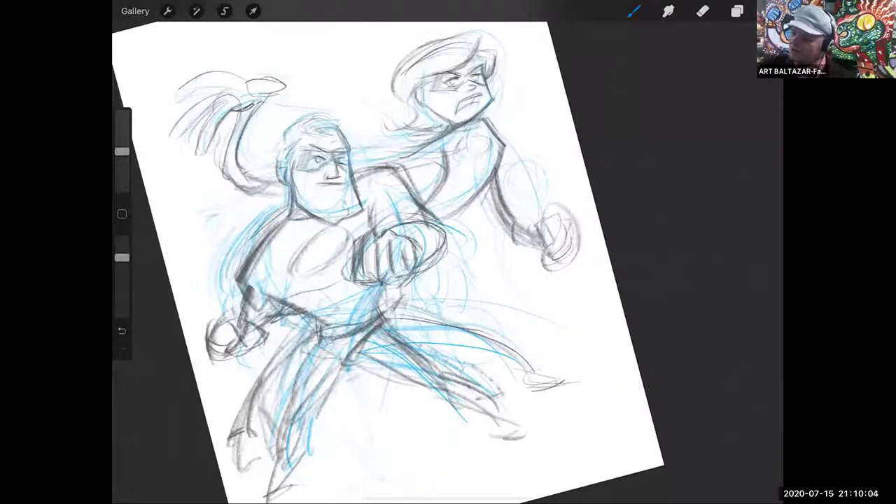
mouse_move(218, 334)
mouse_down()
mouse_move(229, 355)
mouse_move(245, 344)
mouse_move(248, 353)
mouse_move(229, 361)
mouse_up()
Pencil the front man's belt and darken his leg below the lowered fist from the thigh down to the foot
mouse_move(314, 316)
mouse_down()
mouse_move(319, 333)
mouse_move(310, 337)
mouse_move(386, 304)
mouse_up()
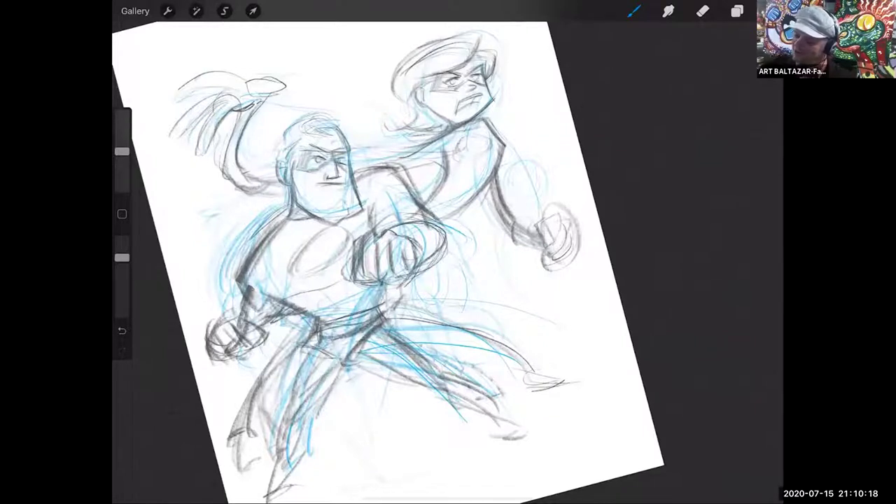
mouse_move(307, 340)
mouse_down()
mouse_move(285, 366)
mouse_move(280, 394)
mouse_up()
mouse_move(291, 360)
mouse_down()
mouse_move(285, 401)
mouse_move(299, 414)
mouse_move(272, 459)
mouse_up()
drag(296, 420, 278, 461)
mouse_move(290, 428)
mouse_down()
mouse_move(279, 461)
mouse_move(248, 487)
mouse_up()
drag(284, 460, 279, 478)
drag(278, 438, 252, 483)
mouse_move(280, 399)
mouse_down()
mouse_move(264, 459)
mouse_move(276, 436)
mouse_move(269, 445)
mouse_up()
drag(284, 382, 279, 389)
Darken the front man's other leg below the thrusting fist and draw its shin and boot
drag(455, 84, 553, 109)
drag(328, 318, 391, 368)
mouse_move(387, 298)
mouse_down()
mouse_move(419, 375)
mouse_move(390, 381)
mouse_move(413, 381)
mouse_move(416, 413)
mouse_up()
mouse_move(437, 376)
mouse_down()
mouse_move(419, 396)
mouse_move(444, 402)
mouse_move(459, 420)
mouse_up()
mouse_move(445, 434)
mouse_down()
mouse_move(459, 439)
mouse_move(441, 448)
mouse_move(481, 466)
mouse_move(476, 459)
mouse_up()
mouse_move(458, 422)
mouse_down()
mouse_move(476, 460)
mouse_move(443, 461)
mouse_up()
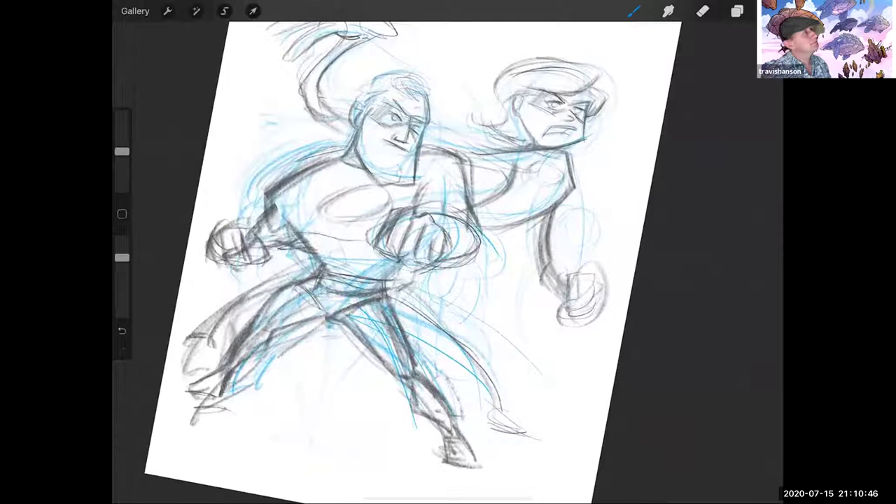
Darken the woman's leg behind the man's lowered fist, shading the thigh and shin down to the foot
scroll(483, 315, down, 3)
mouse_move(563, 298)
mouse_down()
mouse_move(524, 240)
mouse_move(532, 244)
mouse_up()
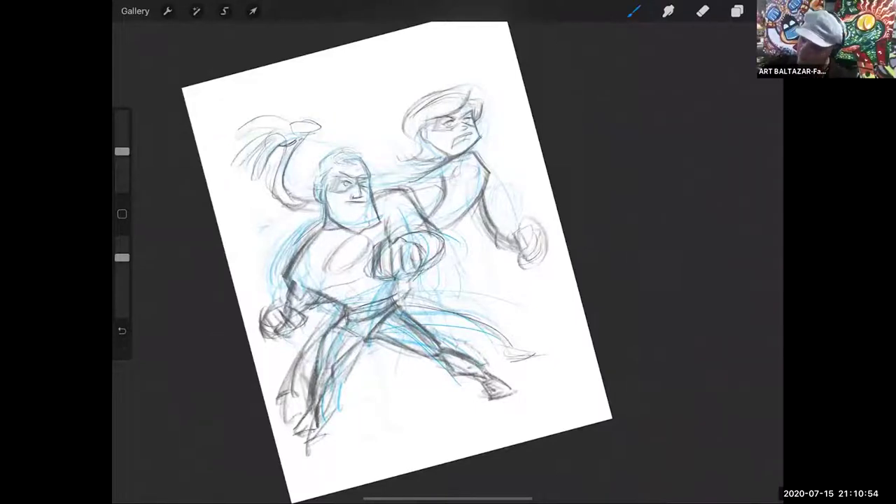
drag(275, 401, 292, 393)
drag(292, 374, 286, 388)
mouse_move(305, 351)
mouse_down()
mouse_move(288, 382)
mouse_move(313, 350)
mouse_move(279, 393)
mouse_up()
drag(331, 321, 301, 348)
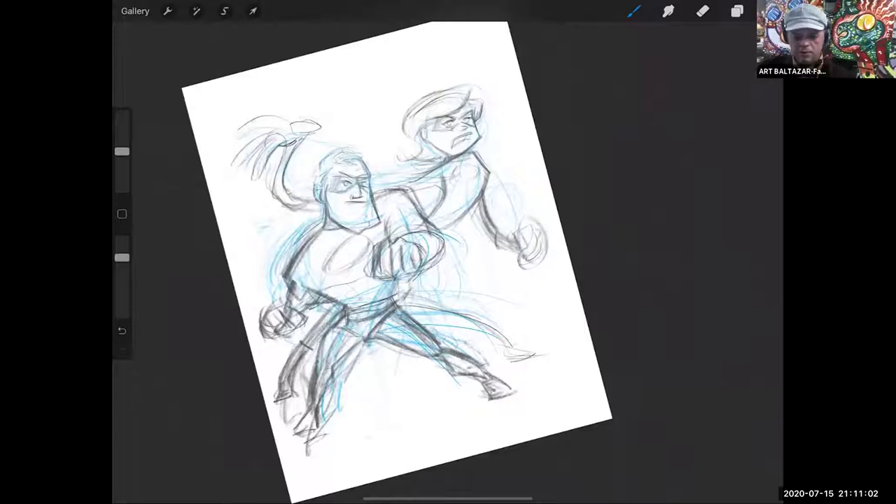
Darken the woman's opposite outstretched leg from the hip and draw its pointed foot
drag(531, 244, 532, 309)
drag(414, 280, 432, 306)
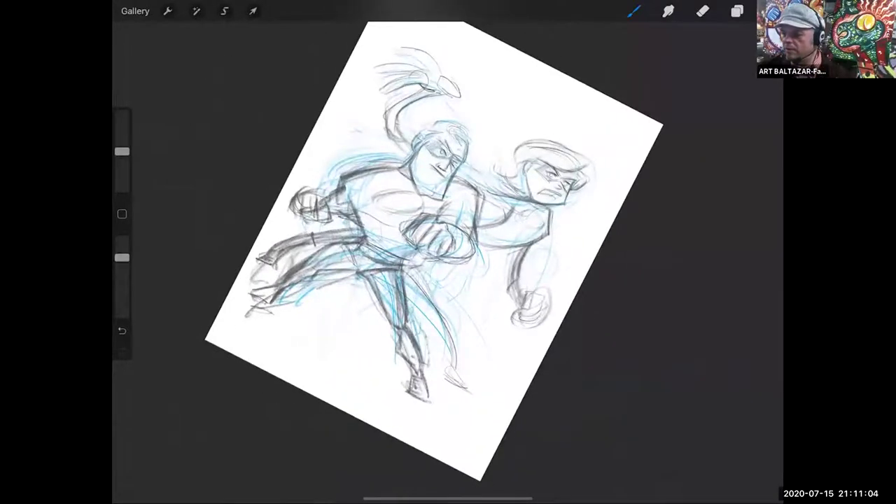
mouse_move(415, 267)
mouse_down()
mouse_move(453, 332)
mouse_move(445, 347)
mouse_move(463, 382)
mouse_move(456, 392)
mouse_move(479, 405)
mouse_move(465, 391)
mouse_up()
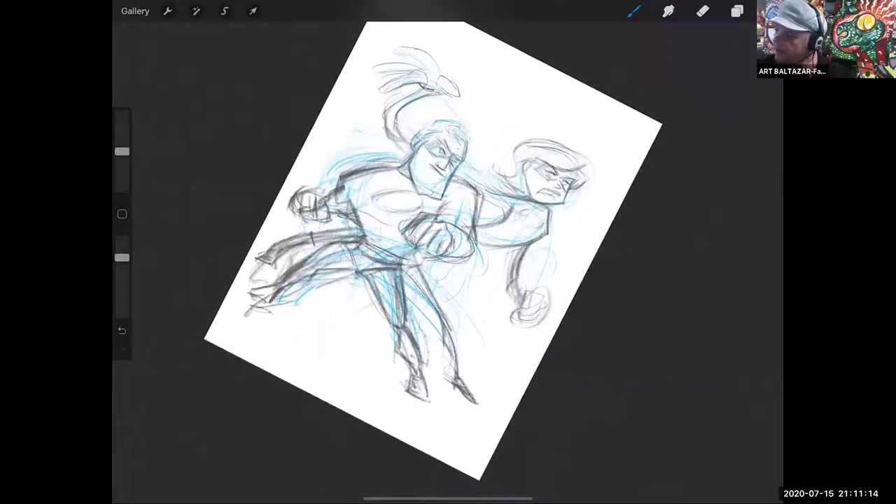
Erase the foot of the woman's leg behind the man's lowered fist and redraw the leg longer with a new foot at the page edge
scroll(448, 252, down, 3)
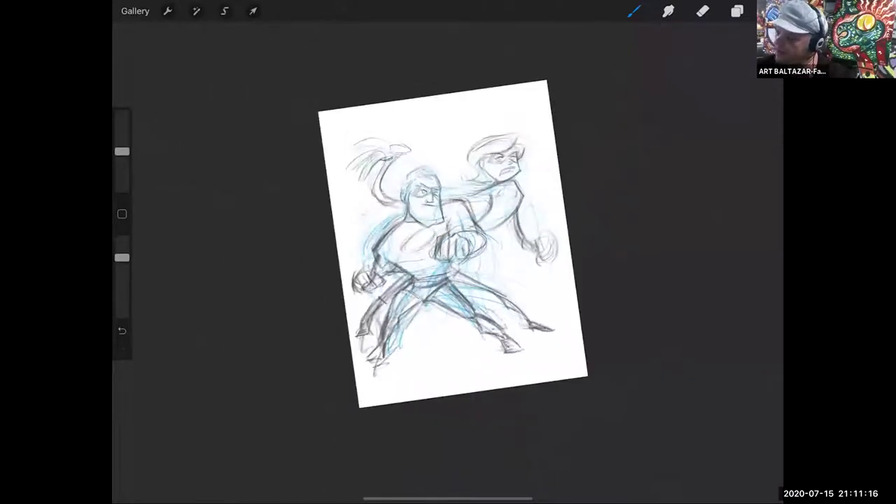
click(702, 10)
mouse_move(364, 320)
mouse_down()
mouse_move(369, 336)
mouse_move(375, 312)
mouse_move(367, 336)
mouse_move(382, 329)
mouse_move(380, 306)
mouse_move(369, 311)
mouse_up()
click(633, 11)
mouse_move(407, 279)
mouse_down()
mouse_move(361, 318)
mouse_move(374, 314)
mouse_move(354, 342)
mouse_up()
mouse_move(361, 333)
mouse_down()
mouse_move(350, 345)
mouse_move(358, 341)
mouse_up()
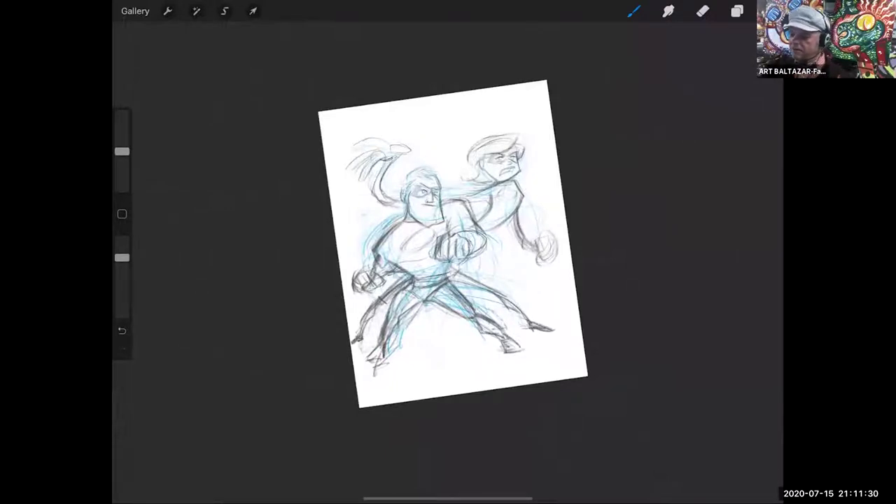
key(ctrl+z)
scroll(448, 252, up, 3)
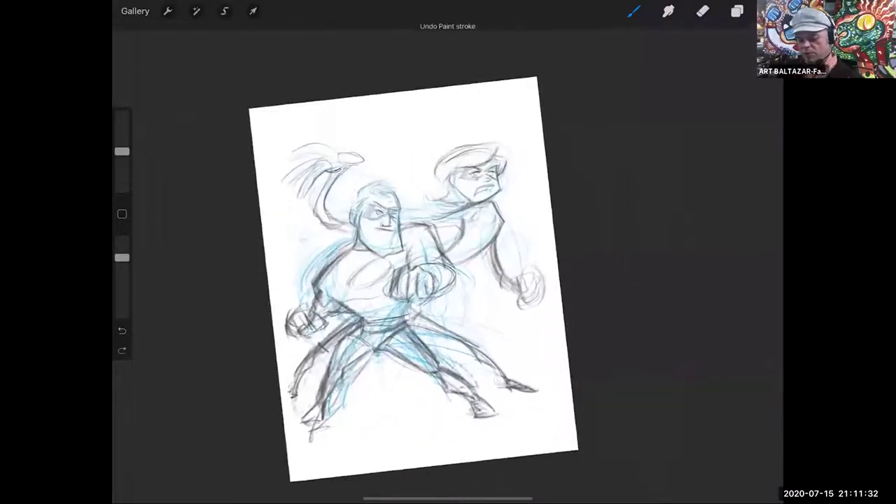
key(ctrl+shift+z)
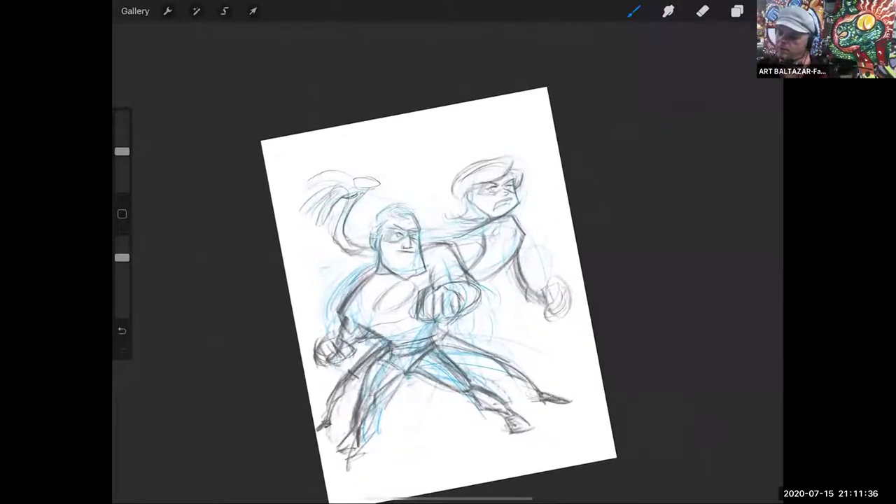
Select Layer 1 and Layer 2 together, uniformly scale the two-hero sketch down slightly and shift it up on the page
click(737, 11)
drag(630, 112, 693, 112)
click(252, 11)
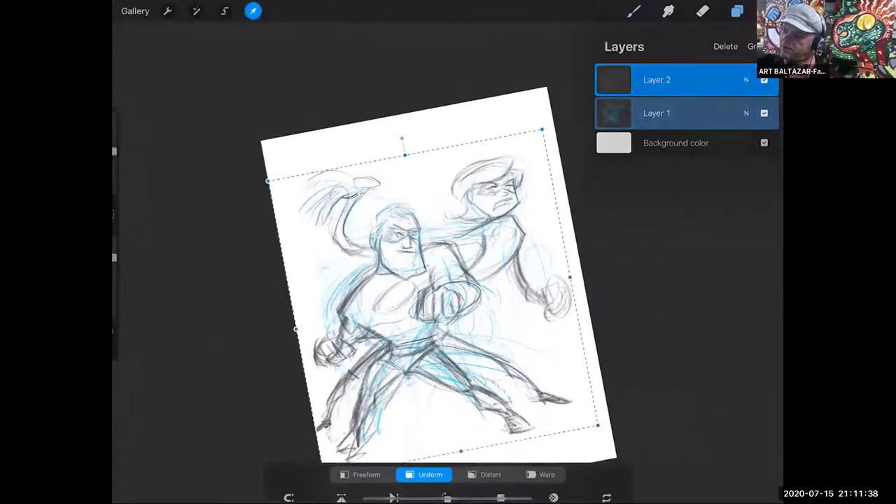
drag(268, 182, 287, 194)
drag(441, 294, 440, 282)
click(253, 11)
click(737, 11)
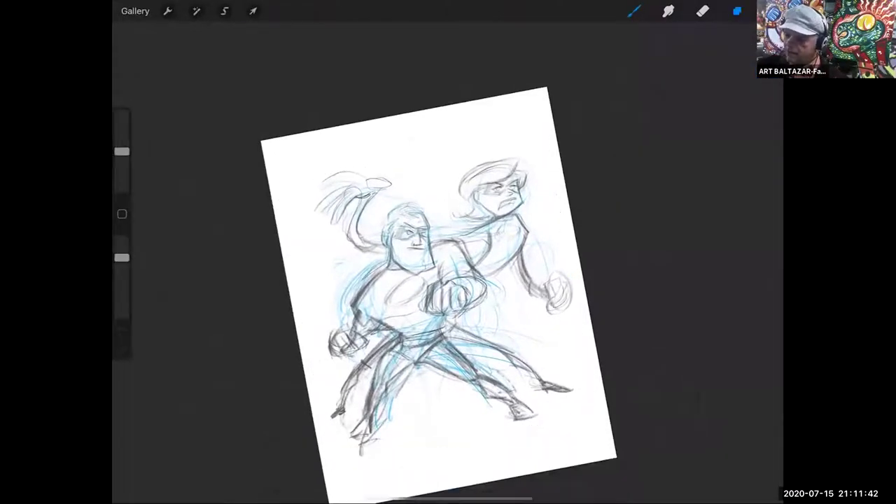
On Layer 2, erase the woman's shin and foot behind the man's lowered fist and redraw them with the 6B Pencil 1 reaching the page edge
click(737, 10)
click(657, 80)
click(634, 12)
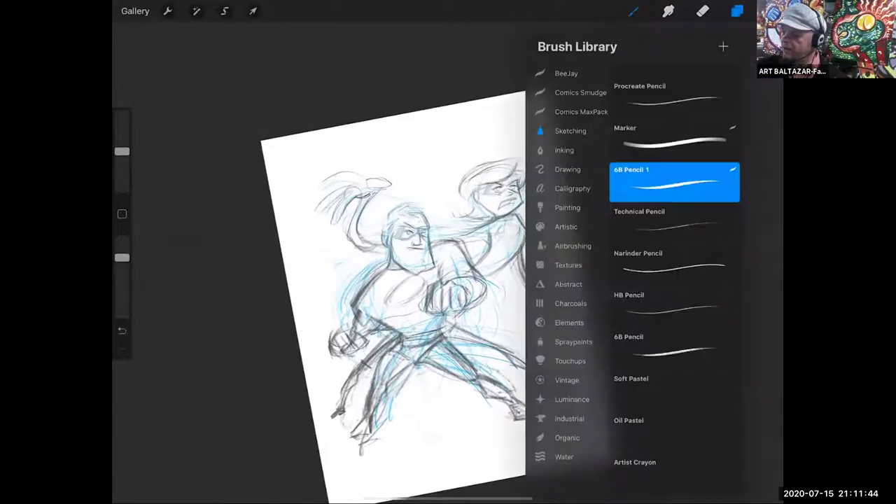
click(633, 12)
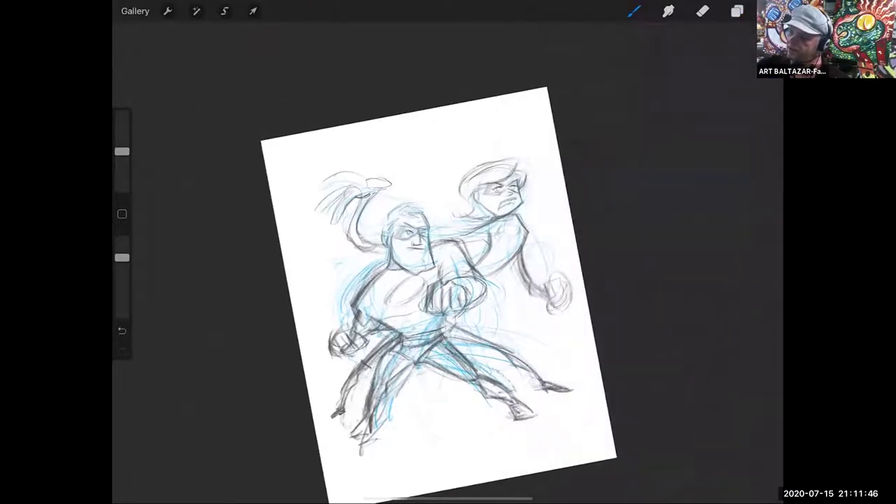
click(703, 11)
mouse_move(342, 404)
mouse_down()
mouse_move(335, 416)
mouse_move(357, 374)
mouse_move(344, 381)
mouse_move(335, 409)
mouse_move(362, 367)
mouse_move(388, 349)
mouse_move(366, 368)
mouse_up()
click(634, 11)
mouse_move(339, 394)
mouse_down()
mouse_move(317, 423)
mouse_move(340, 409)
mouse_up()
drag(358, 374, 346, 390)
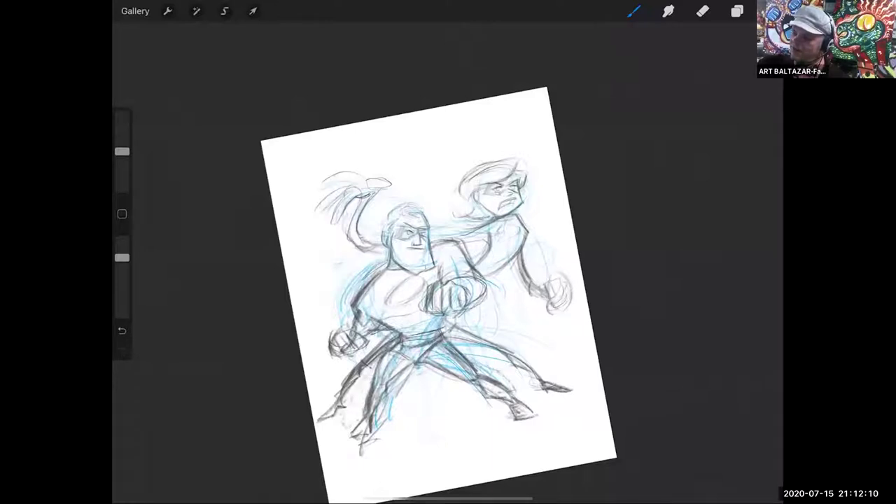
Darken the woman's hair tips at the neck and define the spread fingers of her raised hand
drag(474, 208, 448, 217)
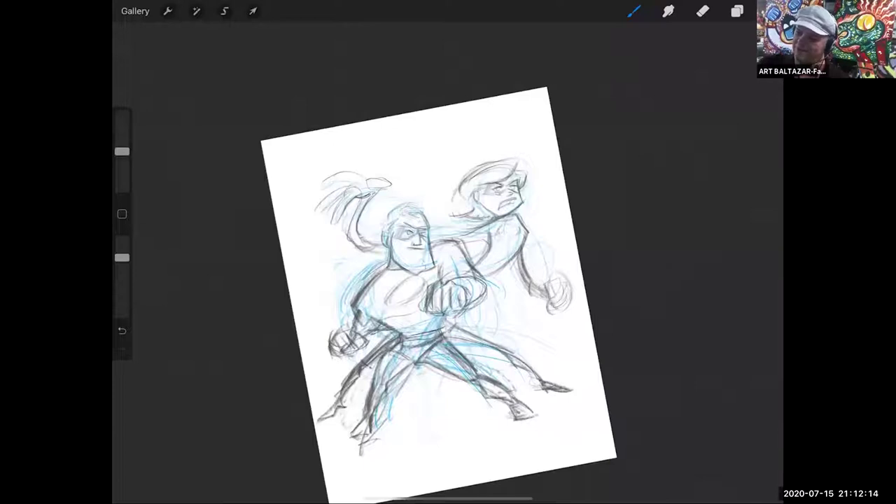
mouse_move(349, 199)
mouse_down()
mouse_move(334, 221)
mouse_move(335, 213)
mouse_move(323, 215)
mouse_move(327, 204)
mouse_up()
drag(343, 190, 322, 210)
mouse_move(346, 184)
mouse_down()
mouse_move(317, 195)
mouse_move(385, 187)
mouse_move(381, 176)
mouse_move(319, 186)
mouse_move(327, 182)
mouse_move(319, 196)
mouse_up()
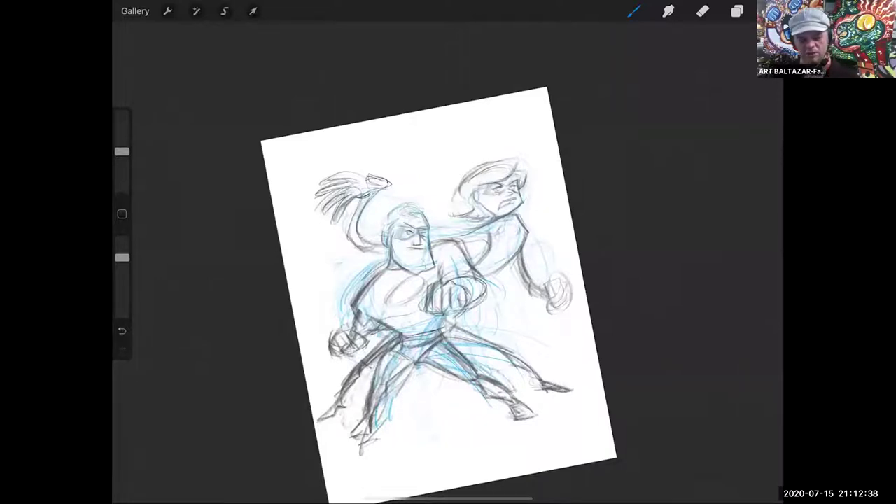
Darken the back of the man's hair and his thrusting shoulder, and sketch oval emblems on both heroes' chests
scroll(448, 280, up, 3)
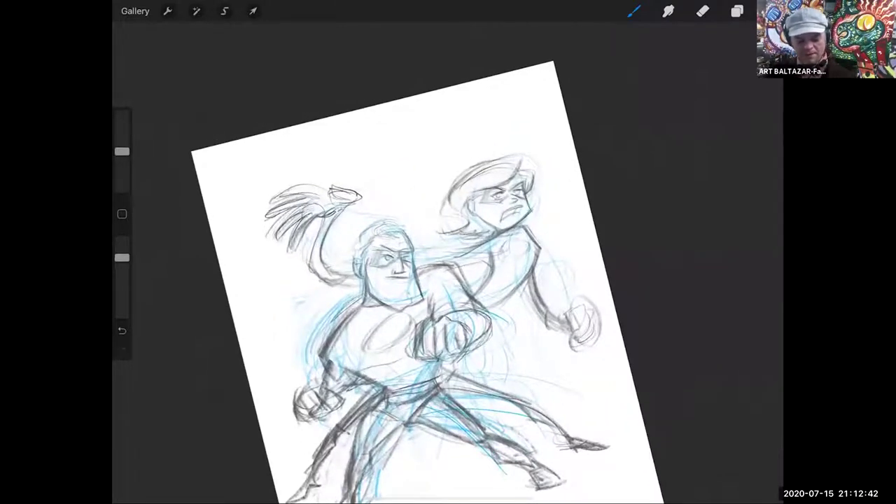
mouse_move(361, 236)
mouse_down()
mouse_move(355, 247)
mouse_move(391, 224)
mouse_move(358, 261)
mouse_up()
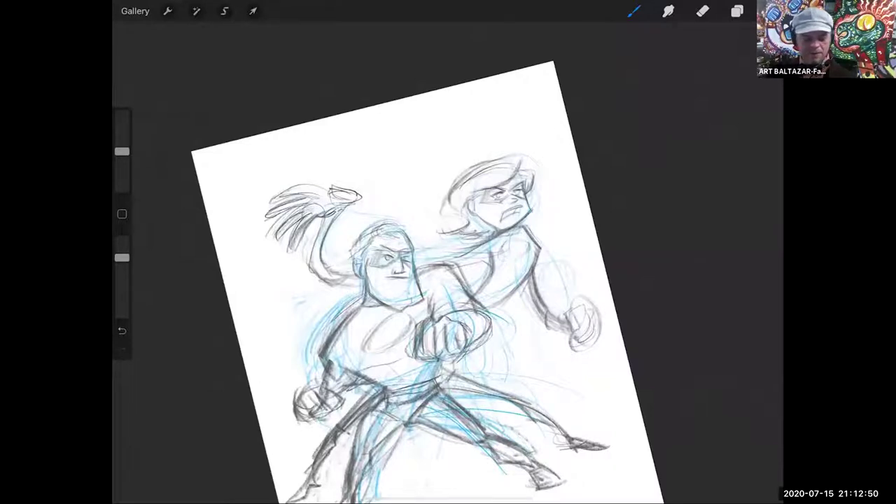
mouse_move(418, 269)
mouse_down()
mouse_move(444, 262)
mouse_move(469, 281)
mouse_up()
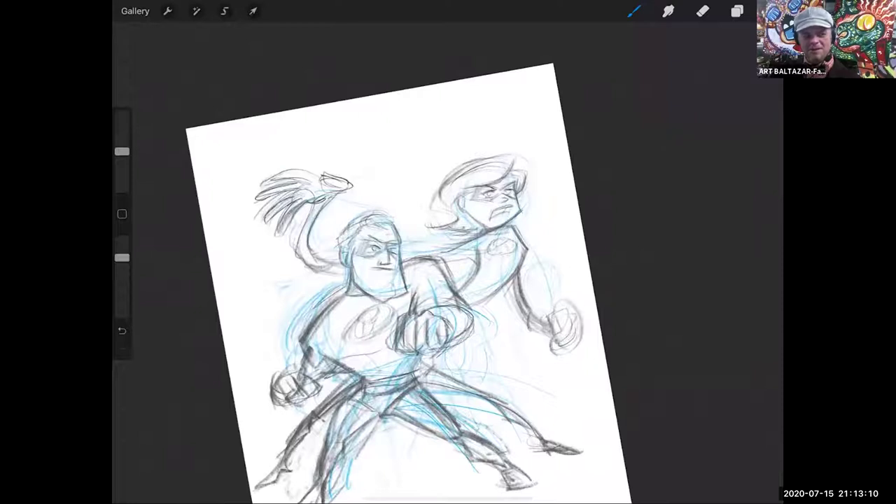
Darken the underside of the woman's torso and define the fingers of her clenched fist
click(703, 11)
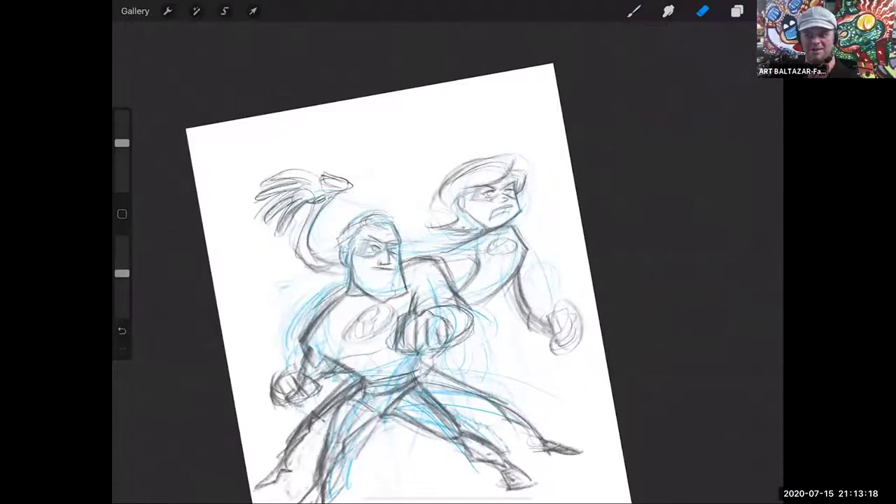
scroll(413, 280, down, 2)
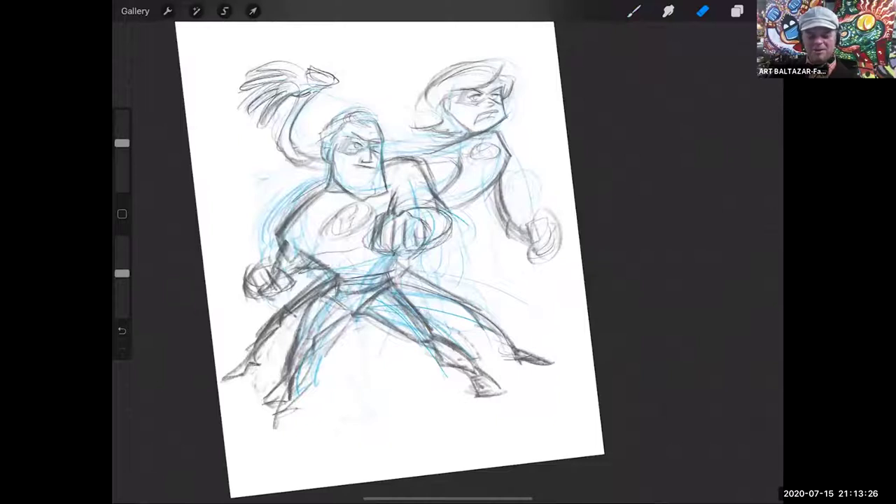
click(633, 11)
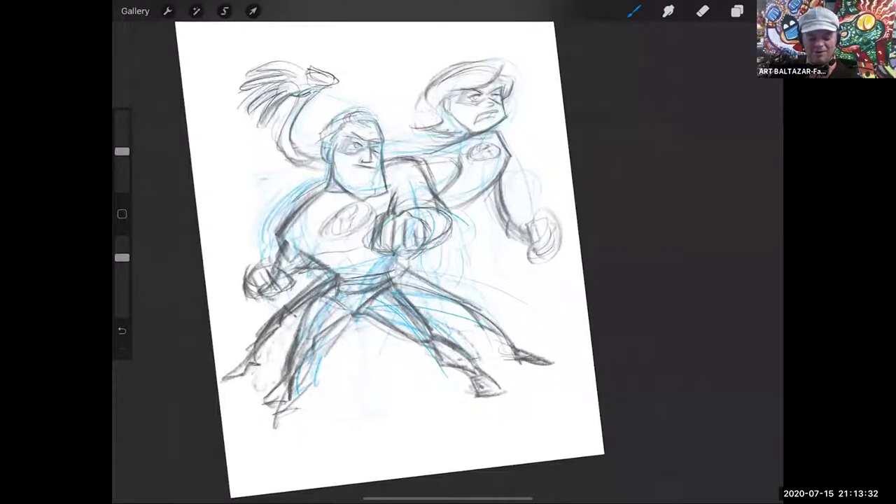
drag(446, 203, 473, 199)
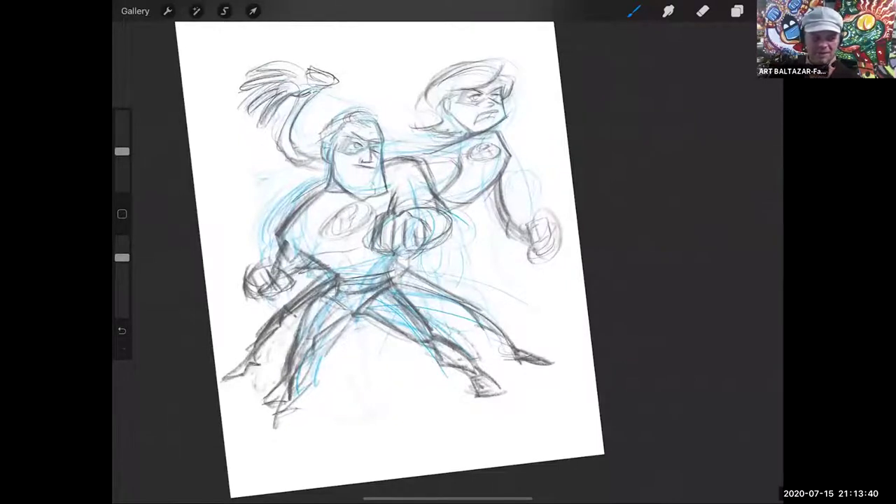
mouse_move(533, 227)
mouse_down()
mouse_move(547, 243)
mouse_move(531, 248)
mouse_move(553, 248)
mouse_move(546, 221)
mouse_up()
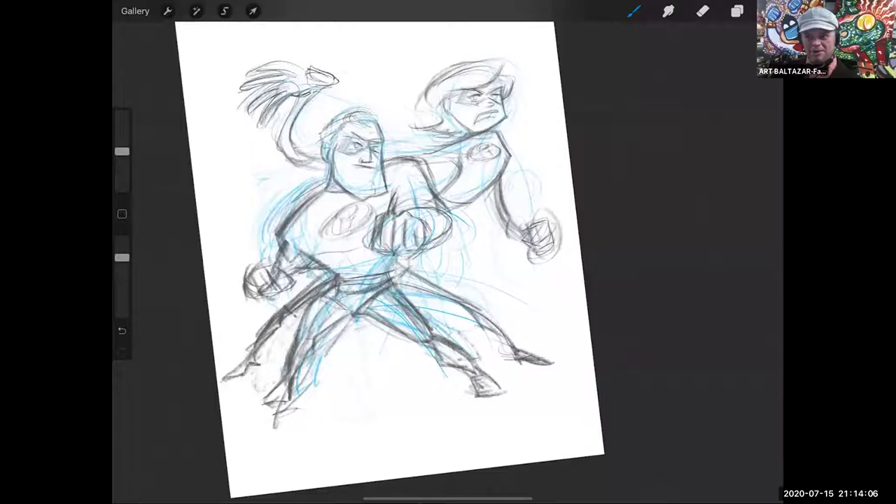
Erase the stray lines around the man's foot below his lowered fist and darken that leg's edge
click(703, 11)
mouse_move(333, 339)
mouse_down()
mouse_move(326, 331)
mouse_move(341, 335)
mouse_up()
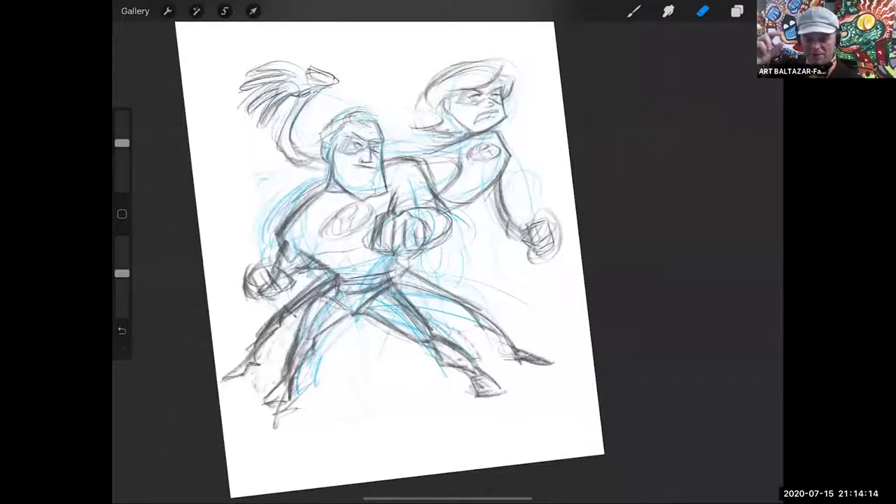
mouse_move(298, 408)
mouse_down()
mouse_move(275, 416)
mouse_move(297, 400)
mouse_up()
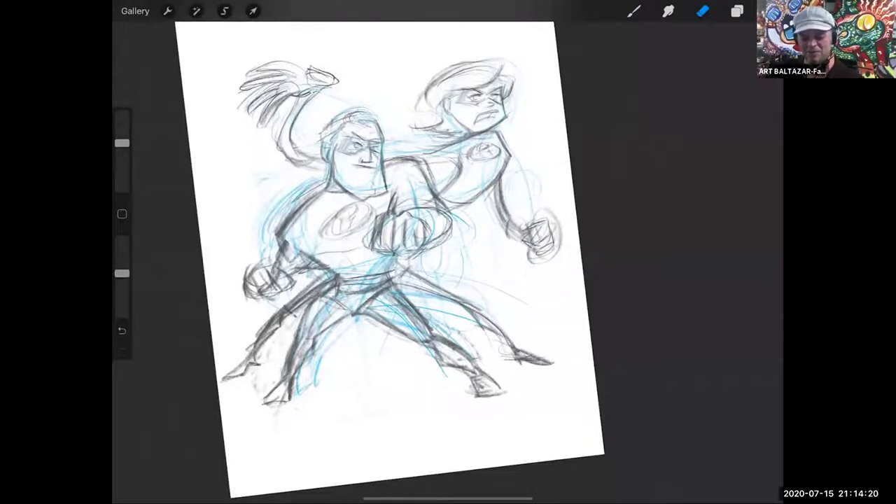
click(634, 11)
mouse_move(303, 326)
mouse_down()
mouse_move(299, 338)
mouse_move(305, 321)
mouse_up()
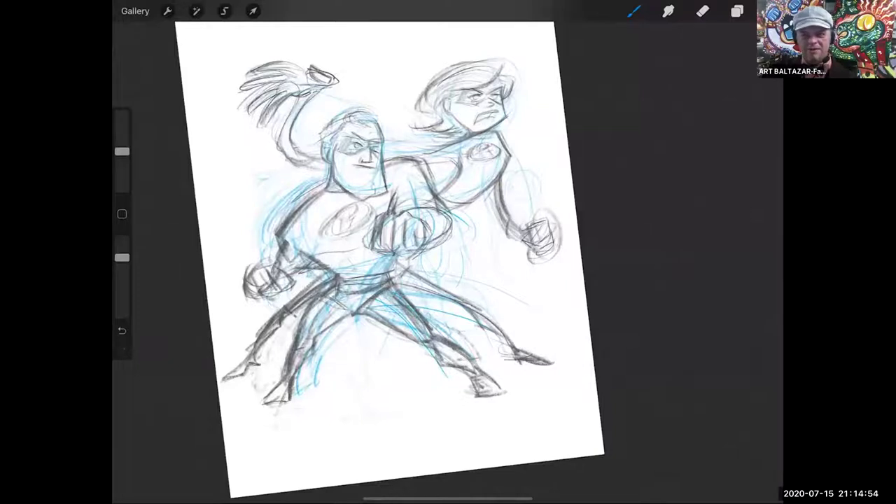
Thicken the dark outlines of the woman's raised fingers and the shading between them
drag(289, 70, 243, 95)
mouse_move(270, 84)
mouse_down()
mouse_move(248, 91)
mouse_move(251, 111)
mouse_up()
mouse_move(281, 92)
mouse_down()
mouse_move(266, 99)
mouse_move(265, 114)
mouse_move(290, 97)
mouse_up()
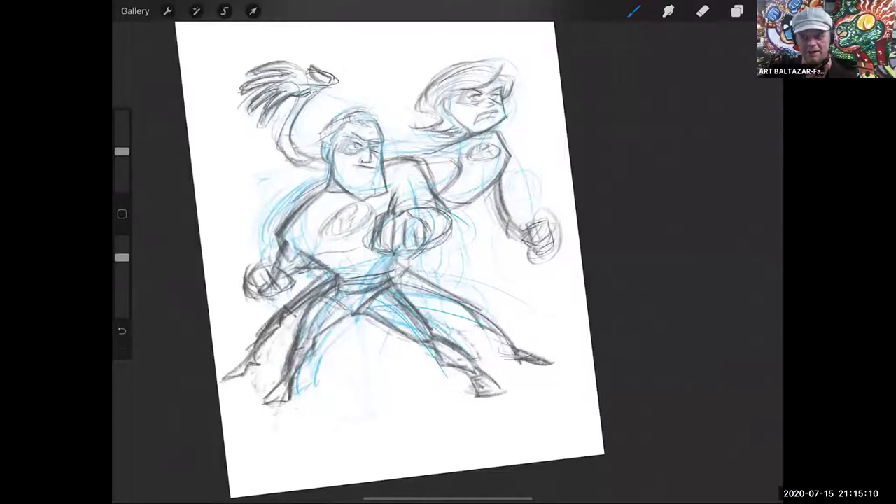
Erase the rough outer guidelines around the woman's clenched fist
click(702, 11)
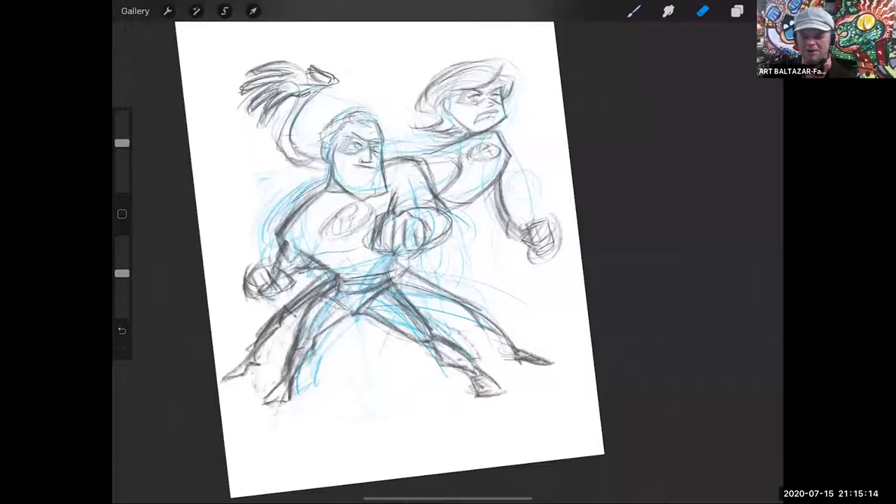
drag(539, 262, 529, 260)
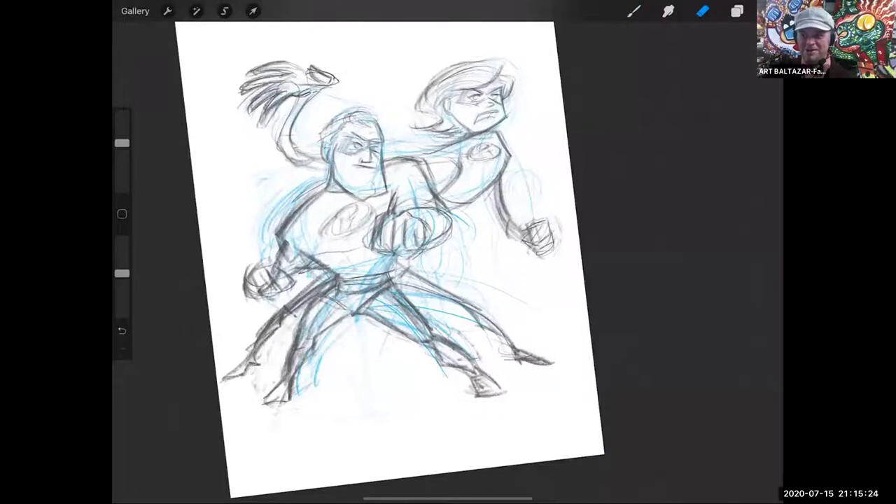
click(737, 12)
Darken the man's hair along the side of his head and draw its front edge above the forehead
click(633, 11)
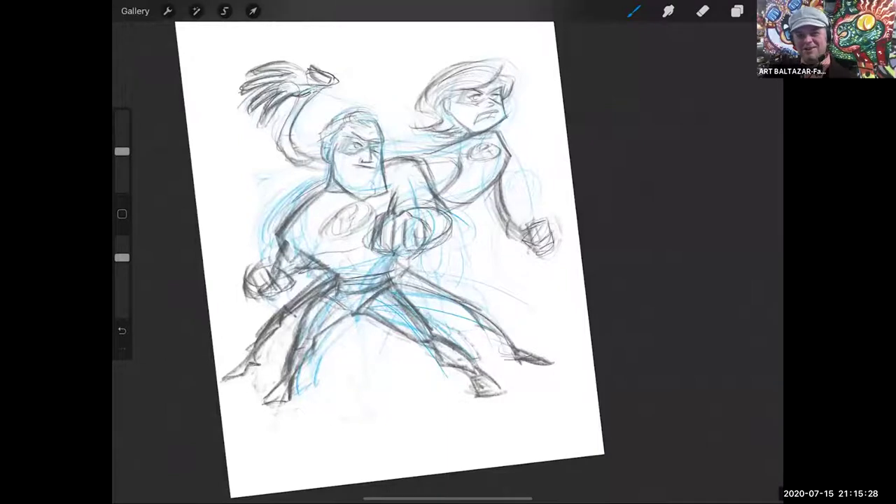
drag(343, 124, 323, 138)
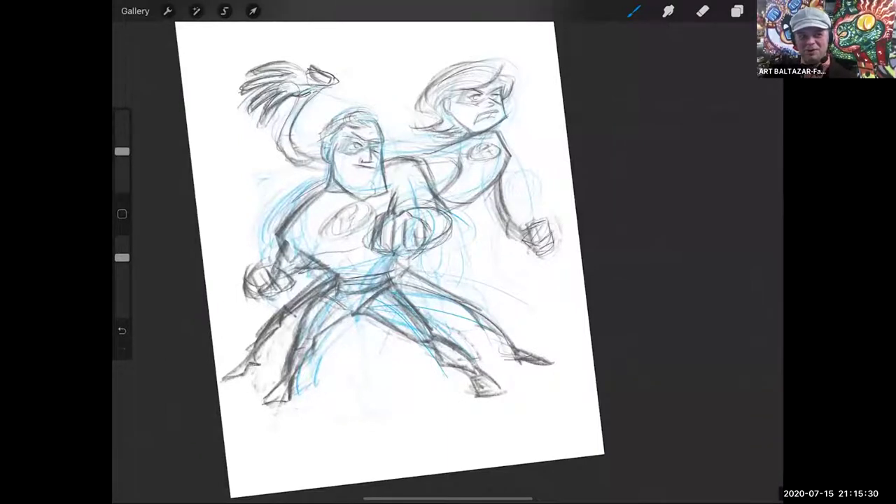
drag(364, 114, 380, 123)
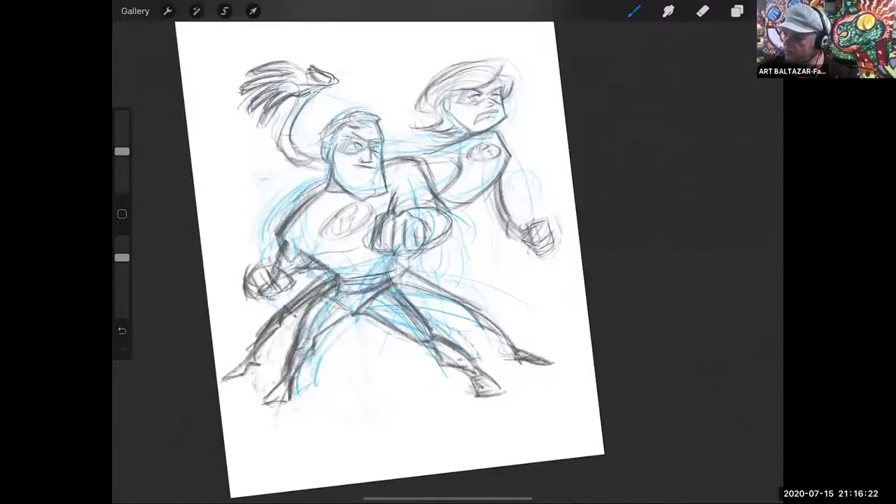
Freehand-select the man's lower leg below his lowered fist, then move it outward and rotate it slightly in Uniform mode
click(224, 11)
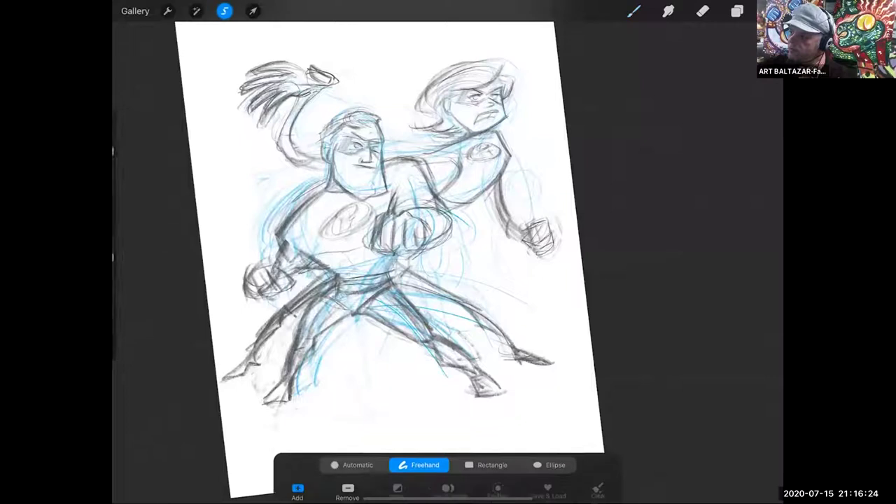
mouse_move(282, 418)
mouse_down()
mouse_move(331, 342)
mouse_move(246, 402)
mouse_up()
click(284, 418)
click(252, 11)
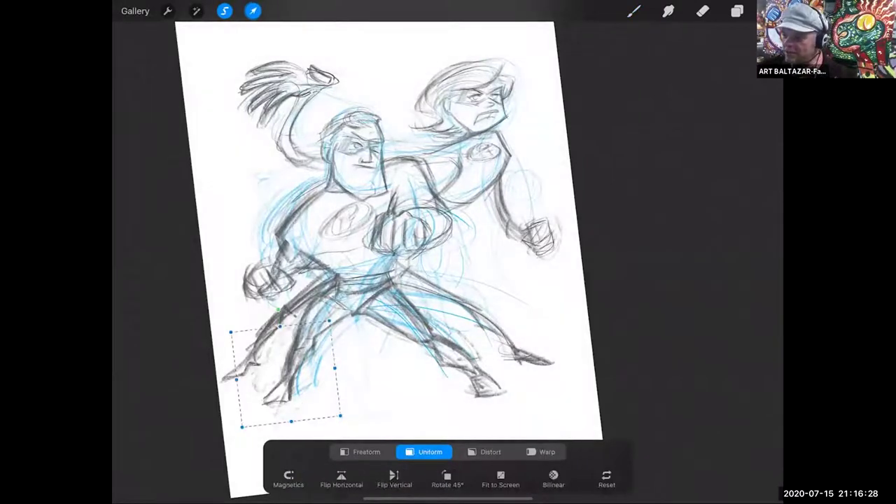
drag(286, 373, 278, 375)
drag(270, 311, 276, 310)
drag(278, 375, 273, 374)
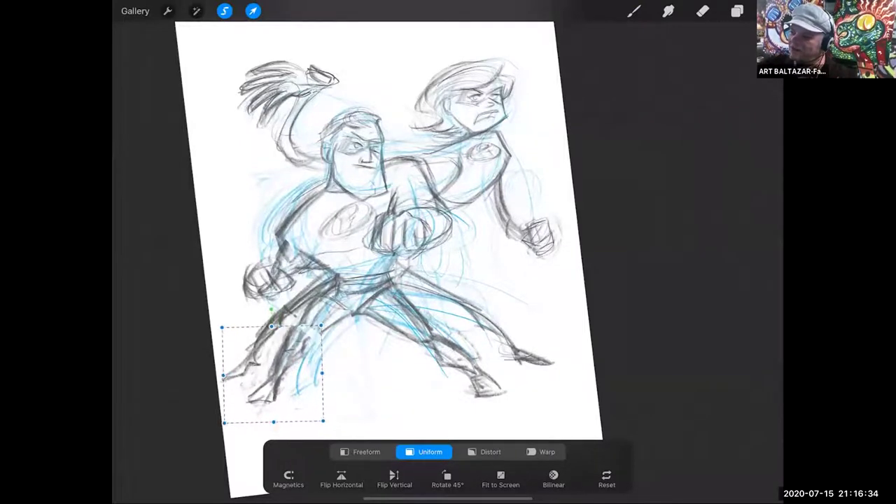
click(253, 11)
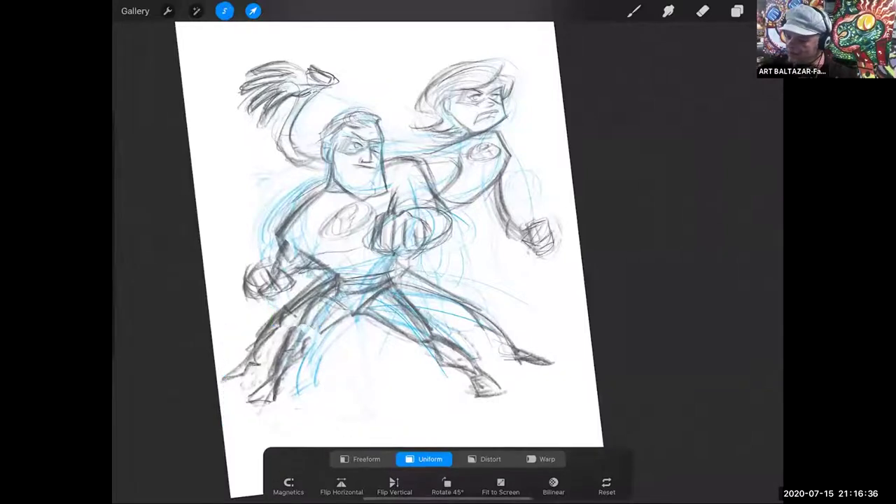
Redraw the man's thigh and knee to join the moved lower leg, and add the boot tops on his legs
mouse_move(297, 331)
mouse_down()
mouse_move(306, 307)
mouse_move(331, 287)
mouse_up()
mouse_move(304, 338)
mouse_down()
mouse_move(338, 326)
mouse_move(291, 347)
mouse_move(299, 358)
mouse_move(285, 372)
mouse_up()
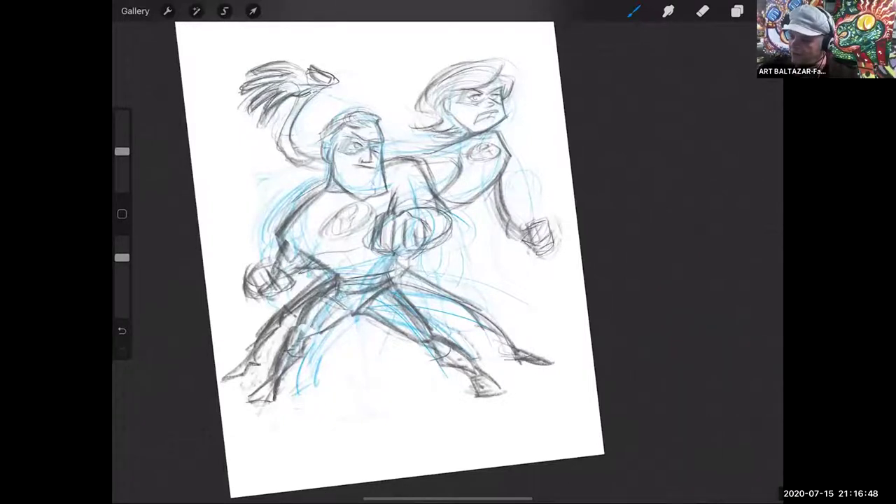
click(702, 11)
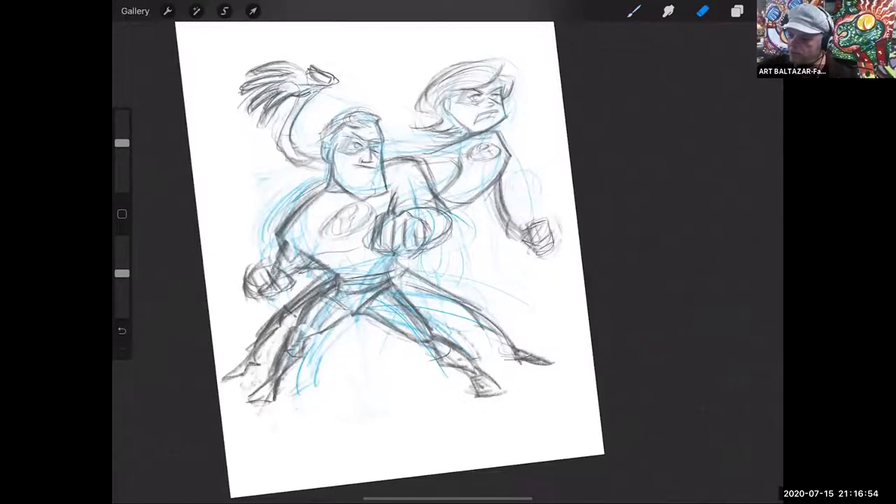
Draw the glove cuff above the man's thrusting fist and darken the edge of its fingers
click(634, 12)
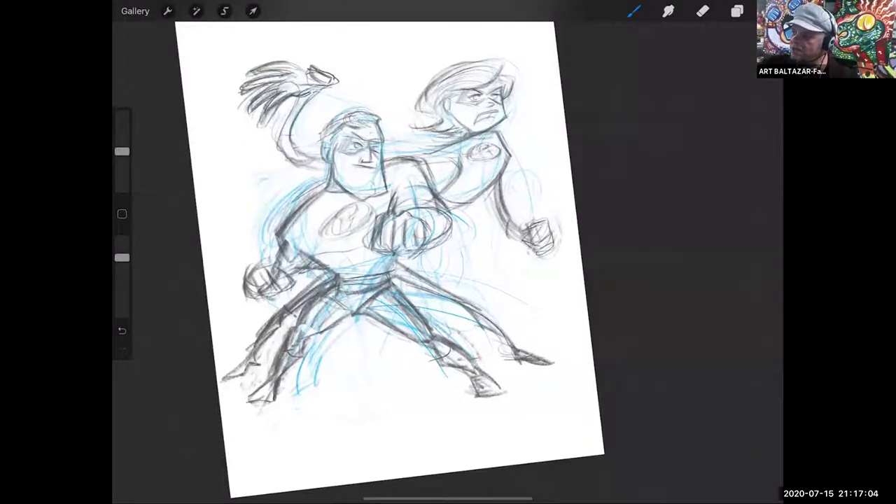
mouse_move(396, 204)
mouse_down()
mouse_move(433, 201)
mouse_move(448, 220)
mouse_up()
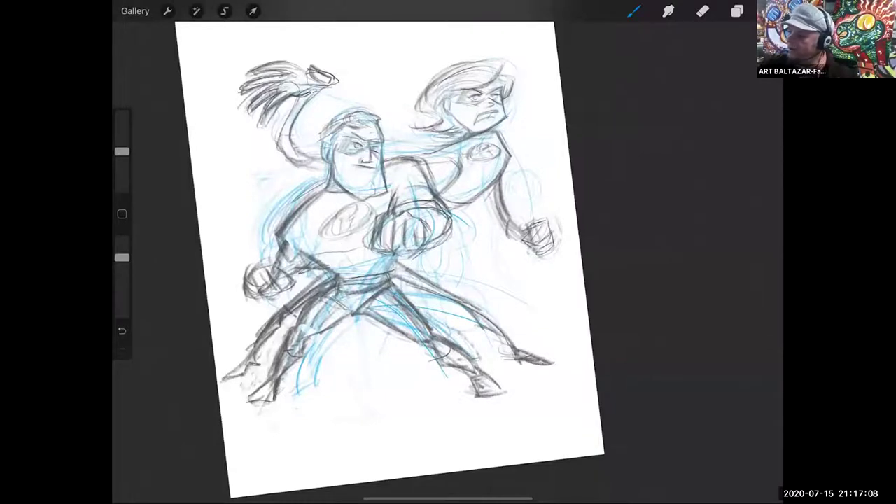
drag(384, 224, 386, 248)
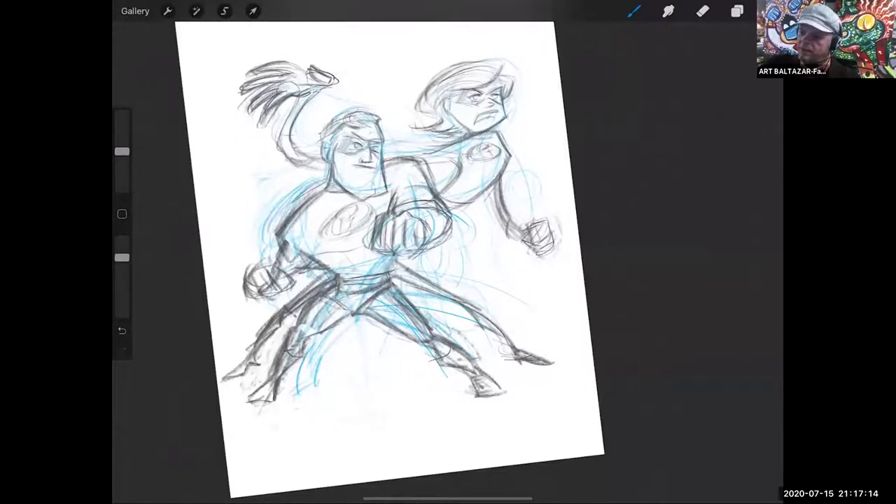
Undo the last stroke and erase stray pencil lines inside the man's thigh and knee below his lowered fist
key(ctrl+z)
drag(325, 326, 312, 335)
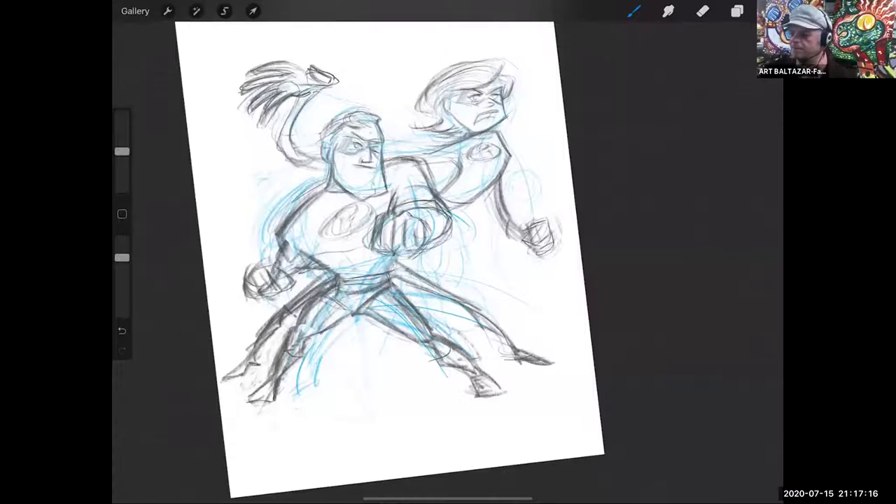
click(703, 11)
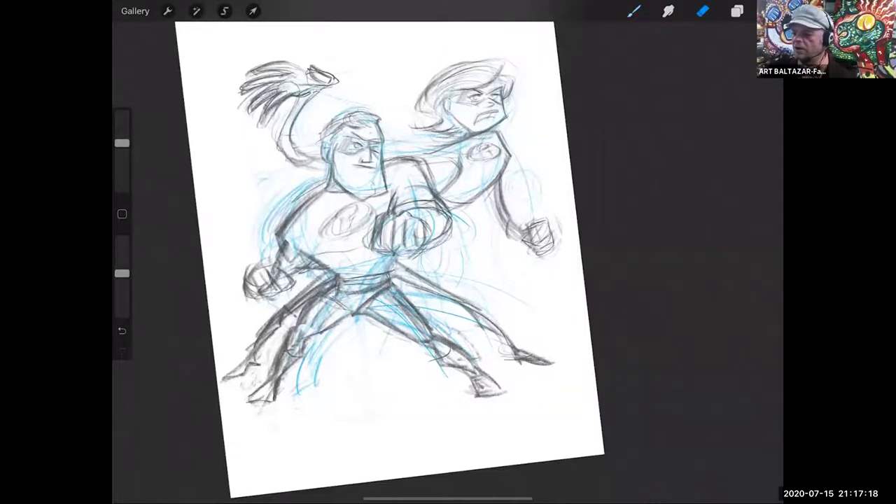
mouse_move(320, 310)
mouse_down()
mouse_move(313, 325)
mouse_move(322, 324)
mouse_up()
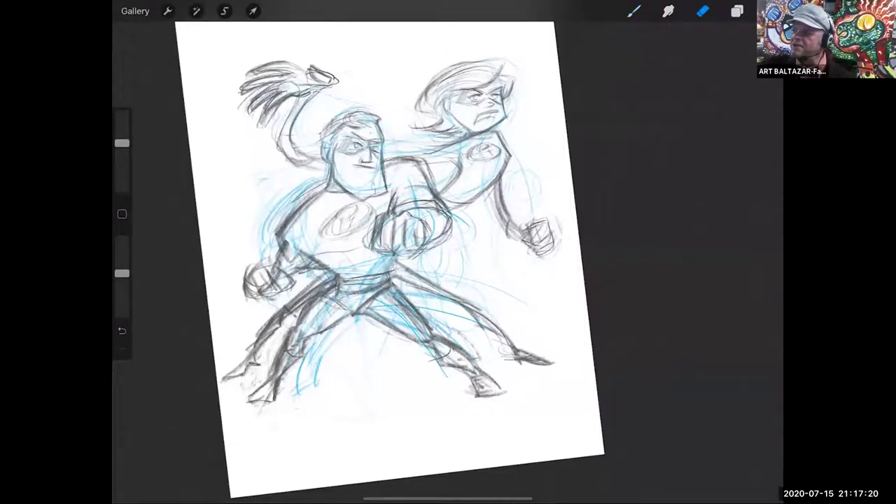
drag(318, 293, 308, 303)
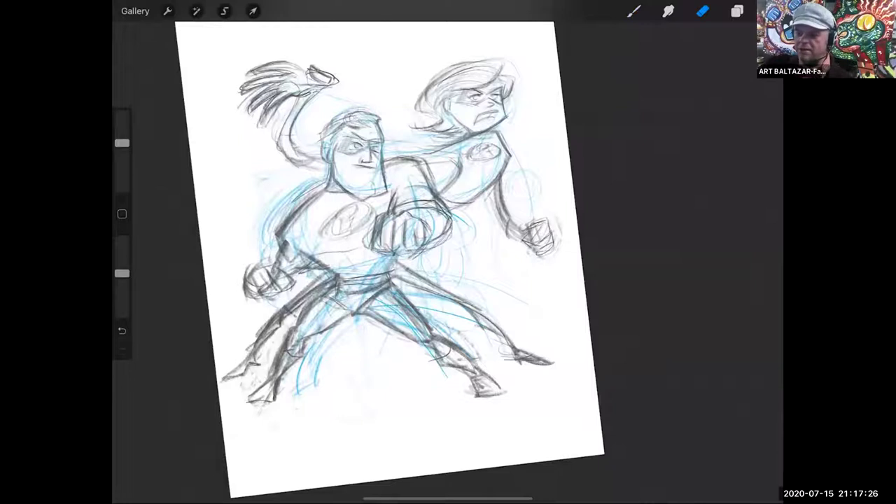
Redraw the soles and toes of both of the man's boots with darker pencil lines
click(634, 11)
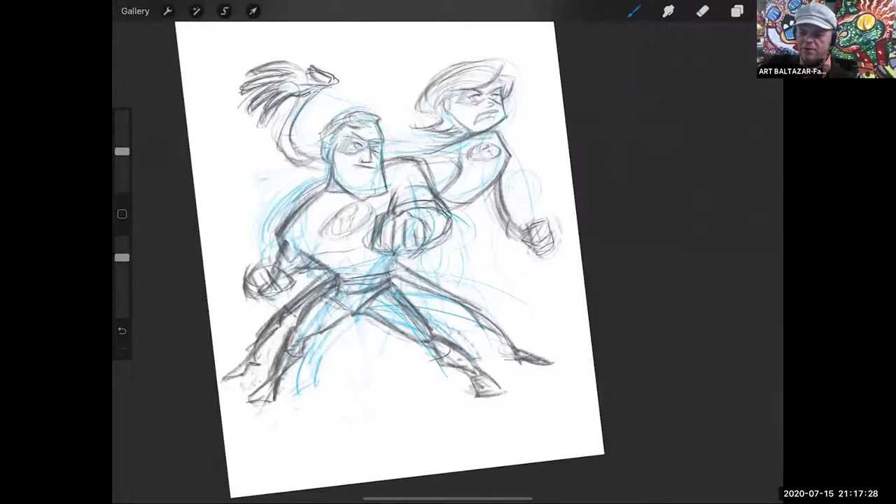
mouse_move(249, 398)
mouse_down()
mouse_move(244, 404)
mouse_move(270, 406)
mouse_move(280, 389)
mouse_move(279, 400)
mouse_up()
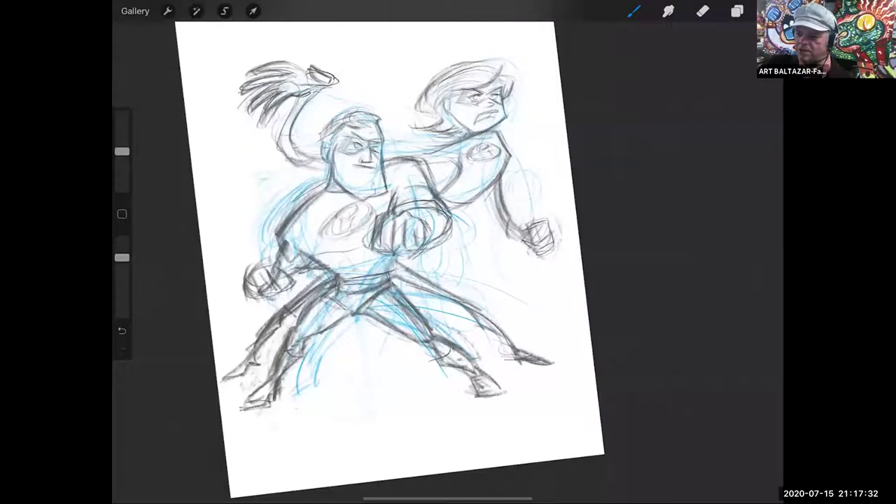
drag(502, 383, 513, 393)
mouse_move(491, 400)
mouse_down()
mouse_move(518, 393)
mouse_move(500, 398)
mouse_up()
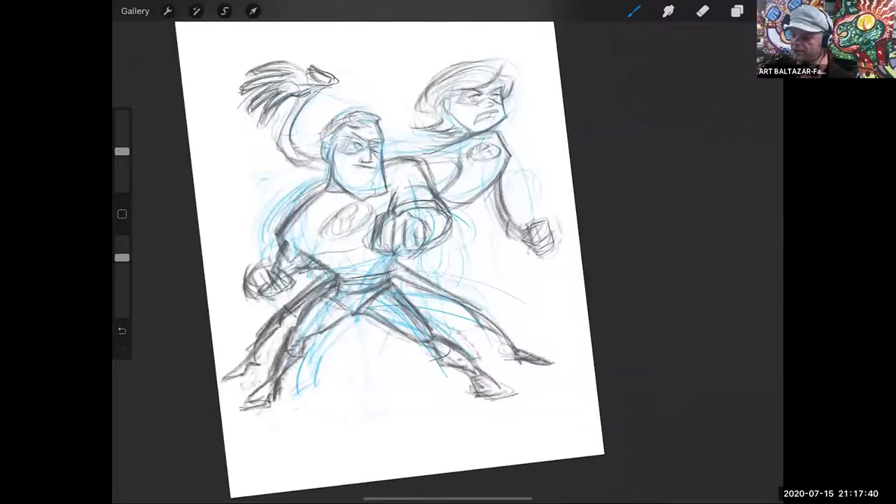
Darken the finger lines of the man's lowered fist and clean up the lines between his forearm and waist
mouse_move(255, 275)
mouse_down()
mouse_move(261, 291)
mouse_move(273, 291)
mouse_move(265, 302)
mouse_up()
mouse_move(248, 271)
mouse_down()
mouse_move(253, 299)
mouse_move(266, 294)
mouse_move(249, 304)
mouse_up()
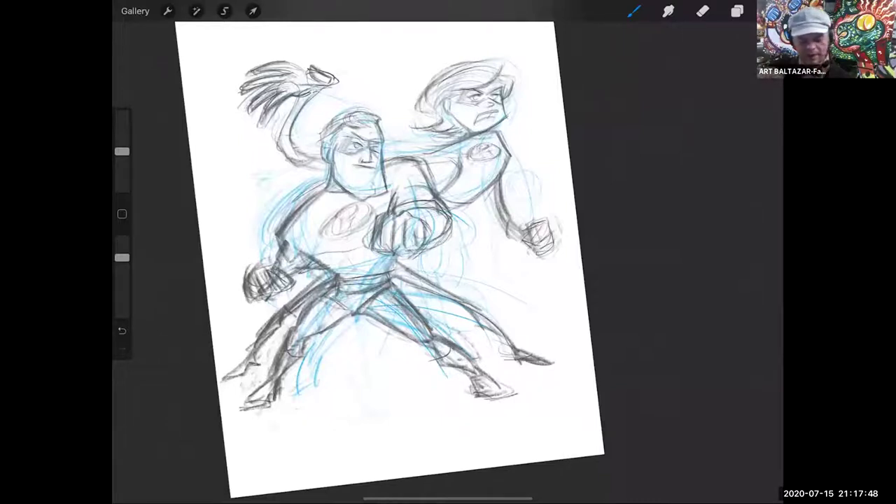
click(702, 11)
mouse_move(286, 250)
mouse_down()
mouse_move(295, 261)
mouse_move(289, 250)
mouse_up()
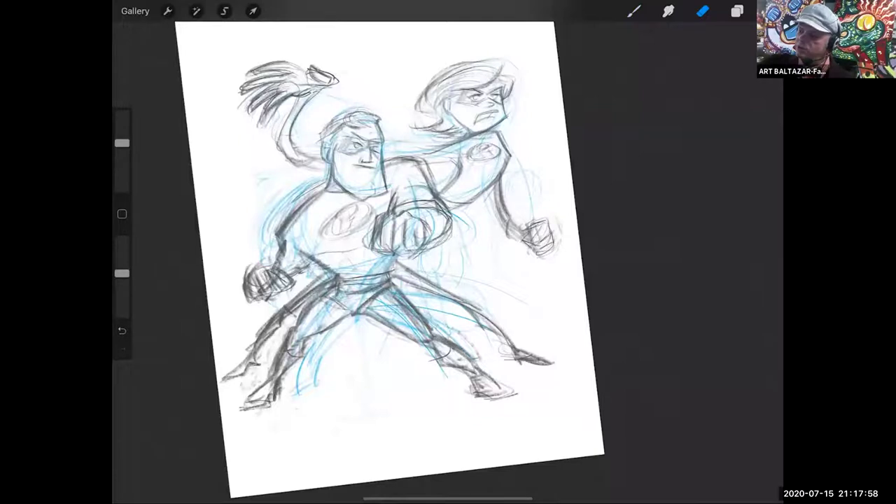
click(633, 11)
drag(295, 265, 325, 262)
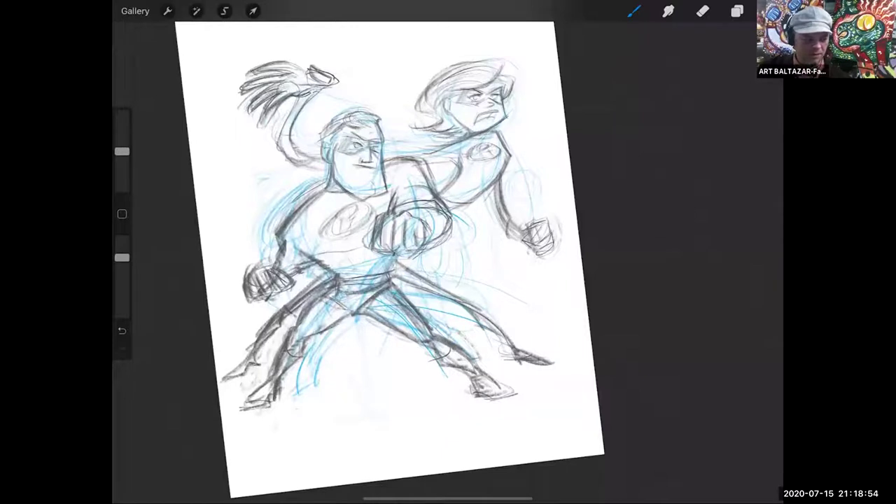
Shade the man's eye mask on Layer 2, darkening its outline and the area around both eyes
scroll(420, 238, up, 5)
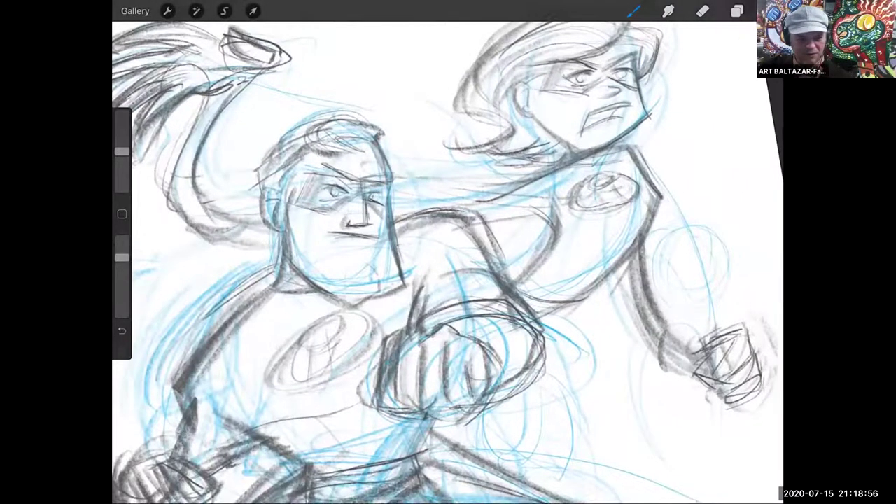
scroll(448, 262, up, 1)
click(737, 12)
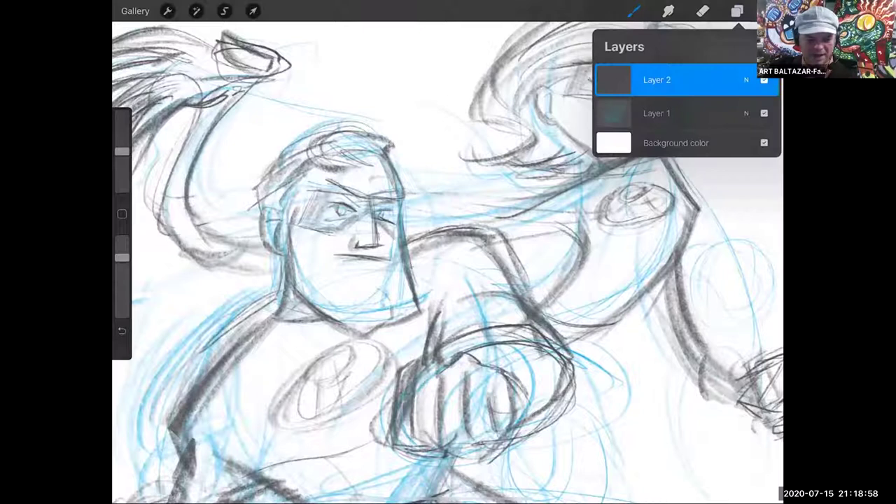
click(737, 11)
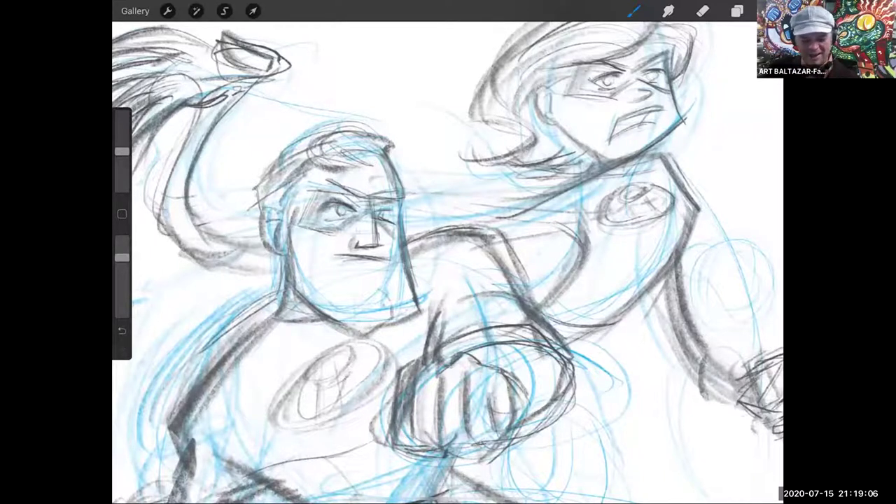
mouse_move(333, 217)
mouse_down()
mouse_move(355, 212)
mouse_move(298, 224)
mouse_up()
drag(313, 194, 299, 223)
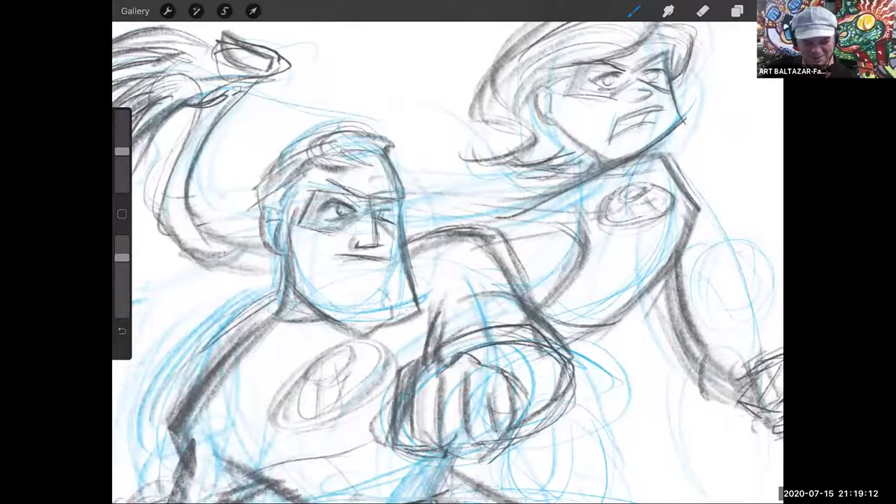
scroll(448, 262, down, 3)
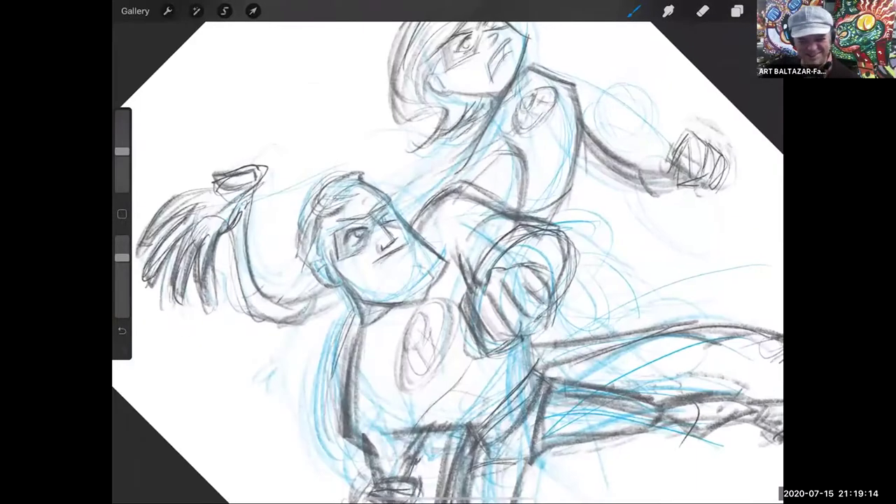
mouse_move(338, 229)
mouse_down()
mouse_move(394, 201)
mouse_move(394, 235)
mouse_move(394, 217)
mouse_move(373, 238)
mouse_up()
scroll(448, 262, up, 1)
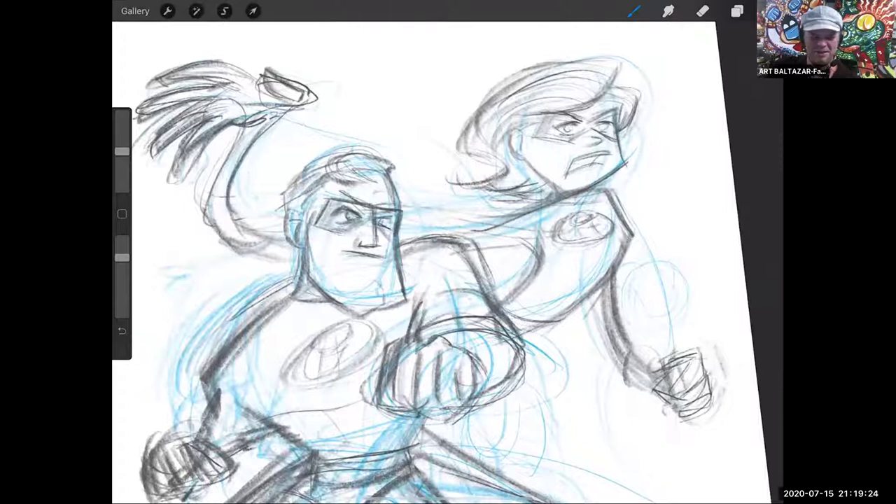
mouse_move(372, 219)
mouse_down()
mouse_move(347, 235)
mouse_move(394, 235)
mouse_up()
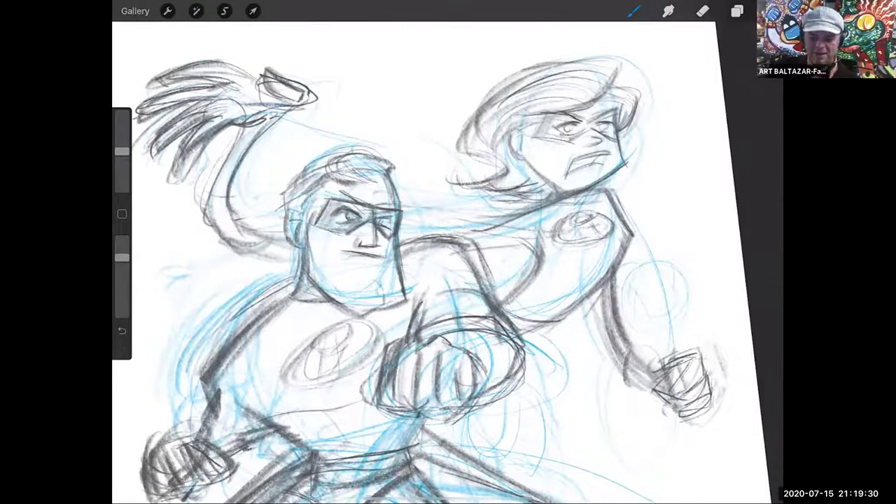
drag(318, 225, 343, 232)
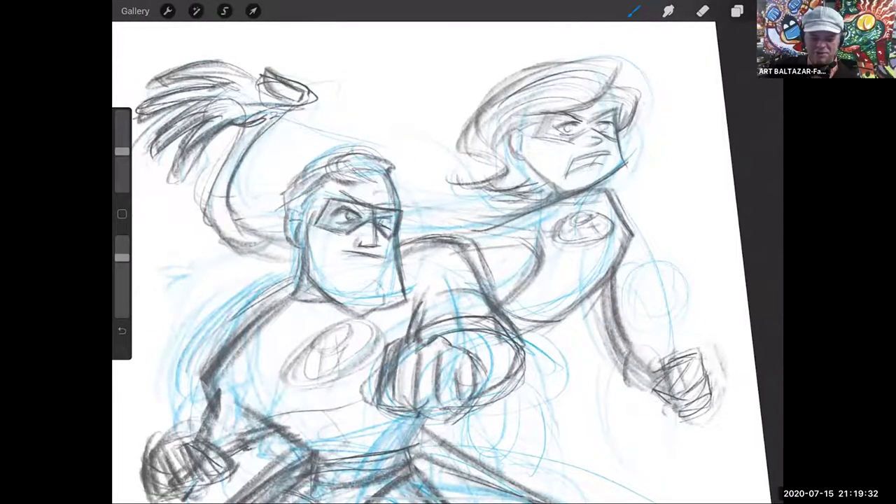
Darken the upper edge of the man's mask over both eyes and the front contour of his forehead
drag(379, 203, 396, 208)
mouse_move(331, 197)
mouse_down()
mouse_move(345, 191)
mouse_move(358, 202)
mouse_up()
drag(392, 174, 401, 204)
drag(395, 178, 402, 207)
drag(378, 166, 397, 185)
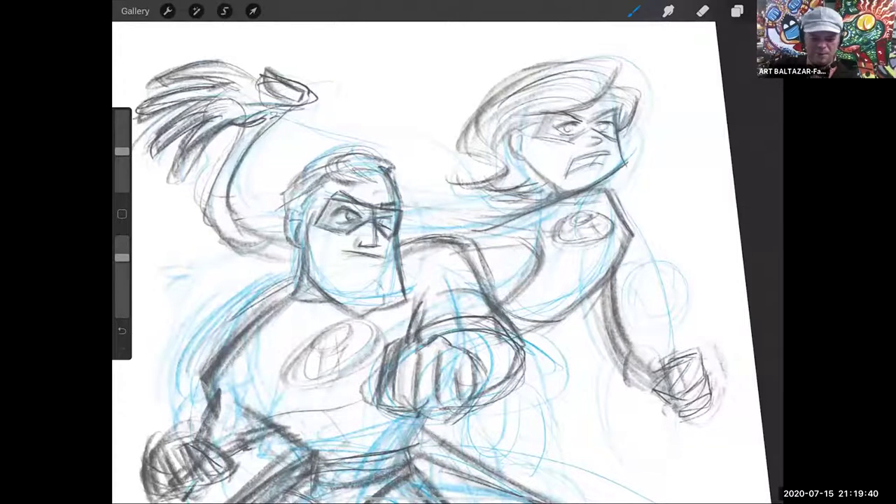
Redraw the man's jawline and chin with darker strokes and erase the excess line under the chin
drag(401, 260, 406, 299)
mouse_move(400, 263)
mouse_down()
mouse_move(415, 301)
mouse_move(378, 322)
mouse_move(343, 319)
mouse_up()
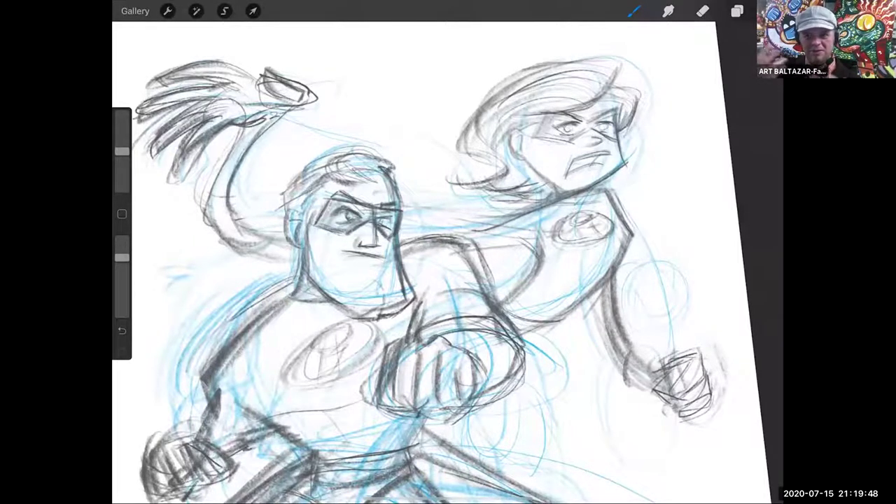
drag(309, 283, 356, 315)
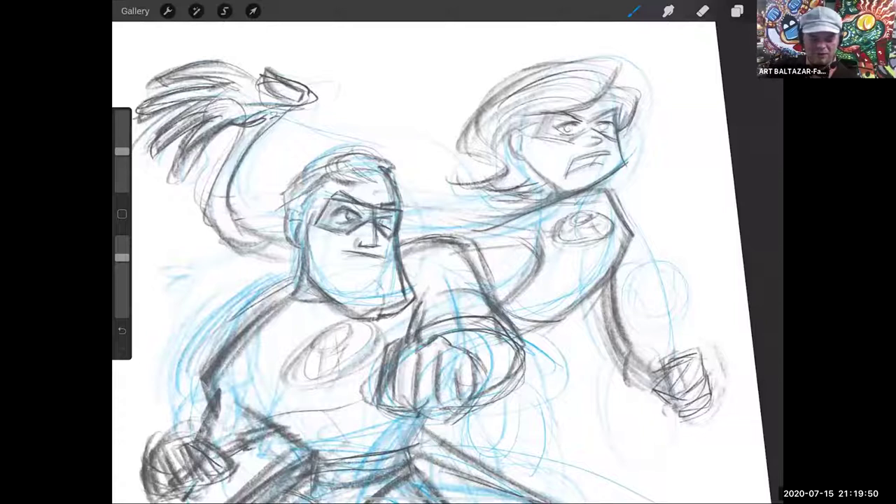
click(703, 11)
click(702, 11)
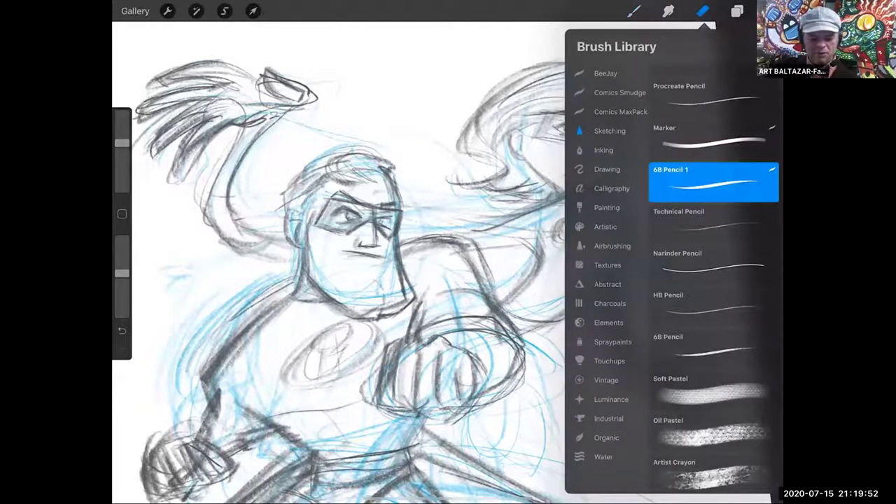
click(702, 11)
mouse_move(364, 314)
mouse_down()
mouse_move(405, 299)
mouse_move(396, 259)
mouse_move(406, 300)
mouse_move(348, 308)
mouse_move(320, 289)
mouse_move(355, 318)
mouse_move(319, 297)
mouse_move(373, 321)
mouse_up()
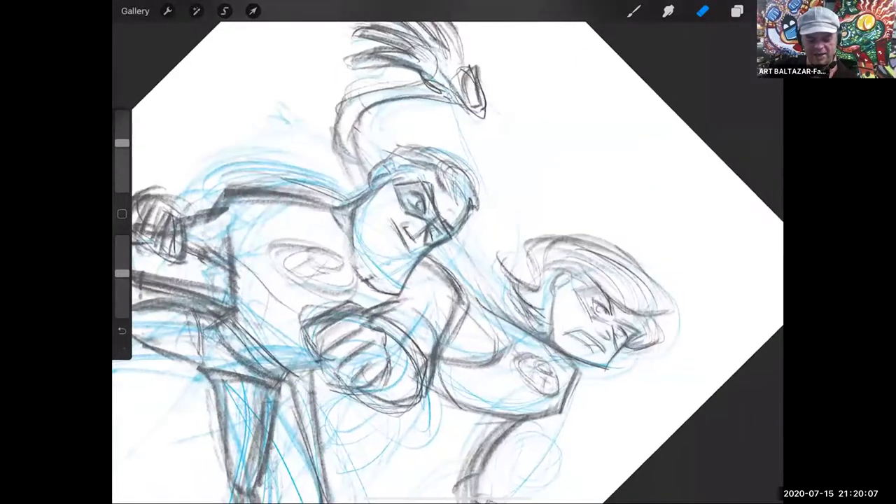
Refine the underside of the man's jaw and erase the leftover lines around his chin
click(633, 11)
drag(348, 277, 353, 228)
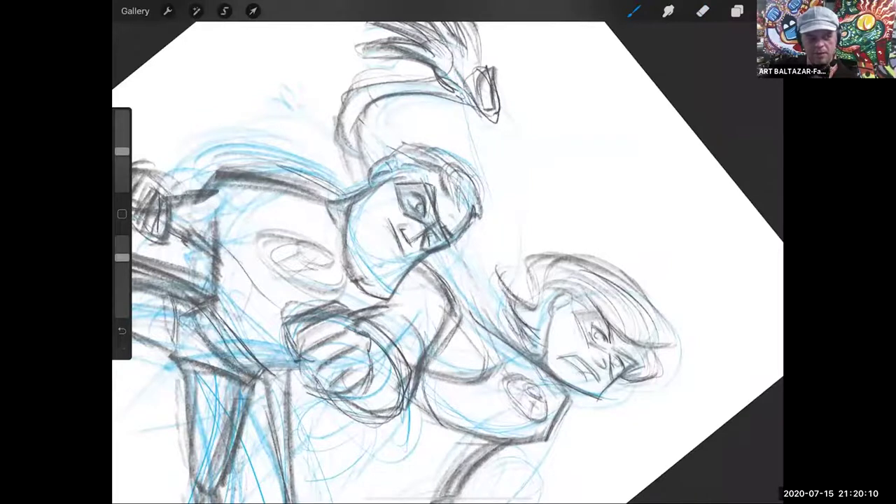
scroll(448, 280, down, 5)
drag(392, 294, 350, 252)
click(702, 11)
mouse_move(318, 298)
mouse_down()
mouse_move(329, 303)
mouse_move(307, 303)
mouse_up()
click(668, 11)
click(634, 10)
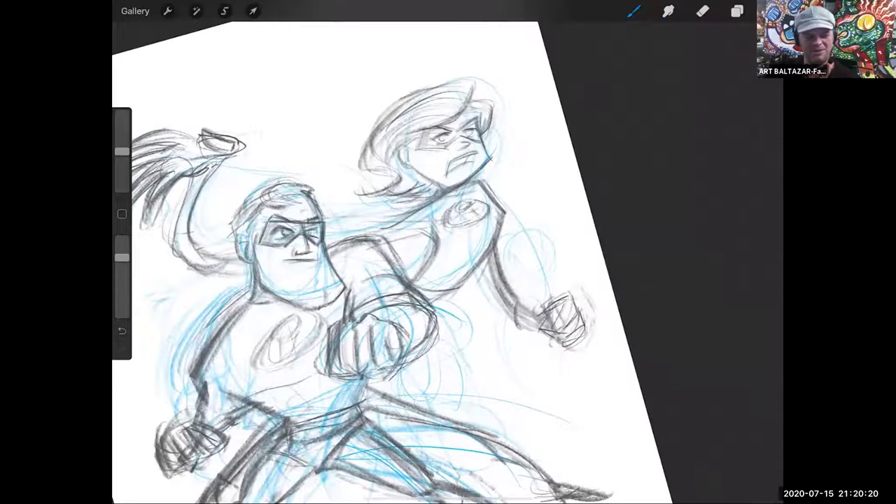
Darken the back of the man's neck and shoulder, and define the hair contour around his head
scroll(364, 263, up, 2)
drag(237, 238, 219, 293)
mouse_move(228, 256)
mouse_down()
mouse_move(214, 286)
mouse_move(250, 287)
mouse_move(185, 301)
mouse_move(167, 320)
mouse_up()
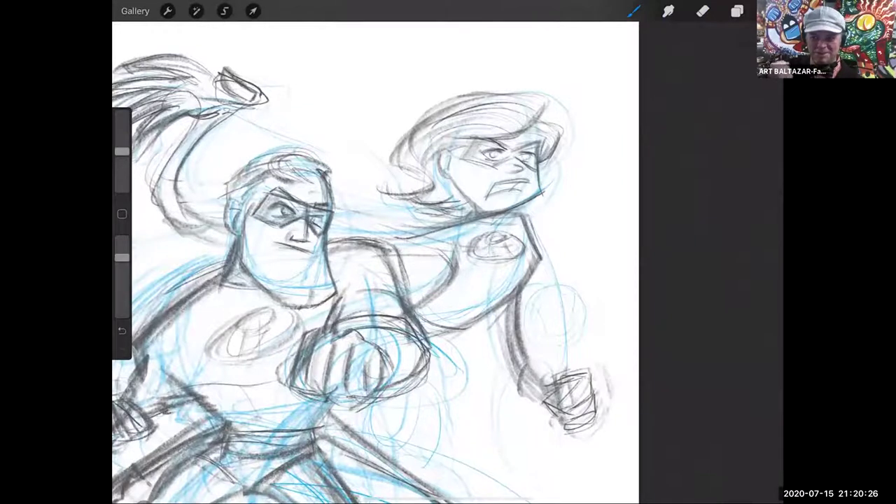
mouse_move(234, 179)
mouse_down()
mouse_move(229, 206)
mouse_move(244, 173)
mouse_move(284, 153)
mouse_move(295, 183)
mouse_move(339, 207)
mouse_up()
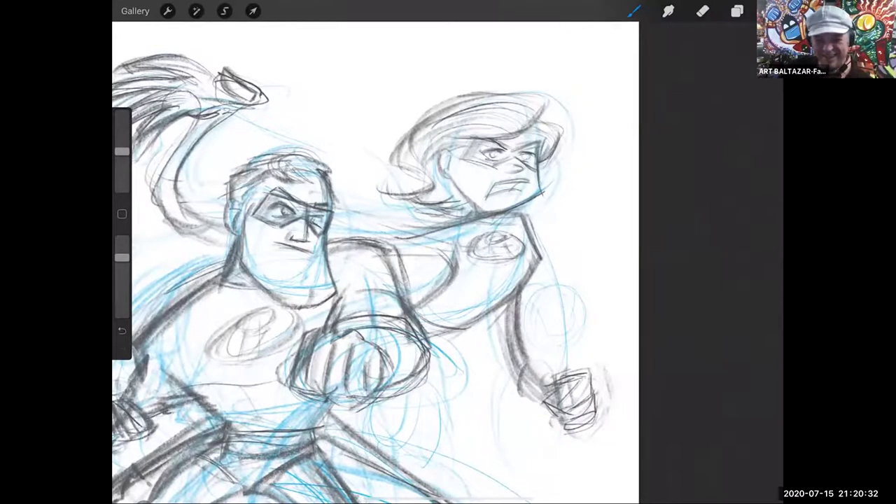
Thicken the lower edge of the man's chin and erase the rough lines beneath it
drag(301, 302, 337, 284)
drag(312, 301, 340, 285)
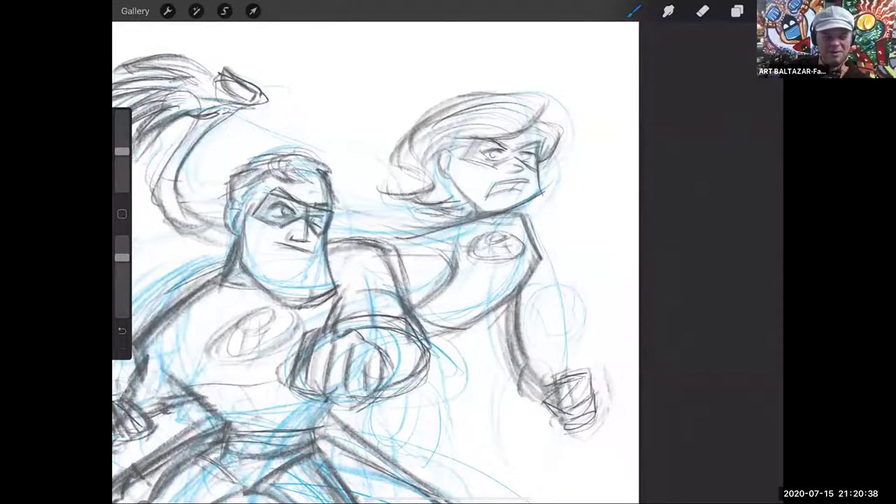
drag(506, 186, 458, 405)
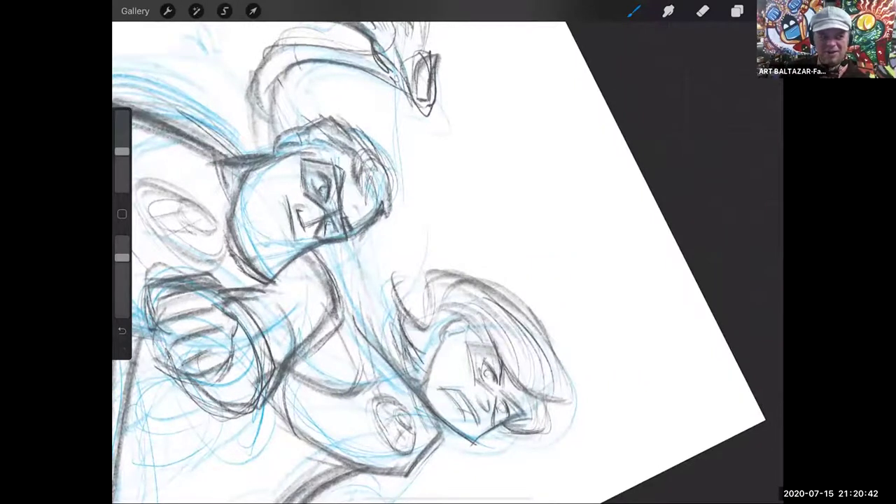
scroll(420, 259, down, 5)
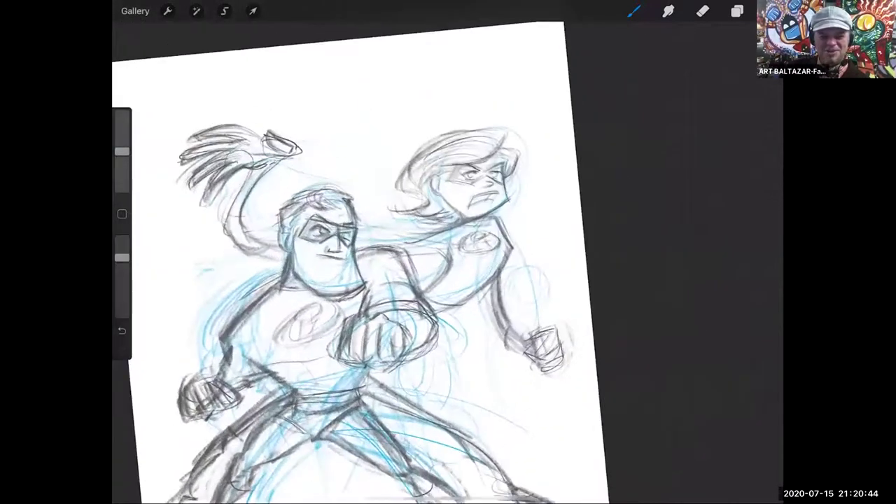
click(702, 10)
drag(326, 300, 365, 286)
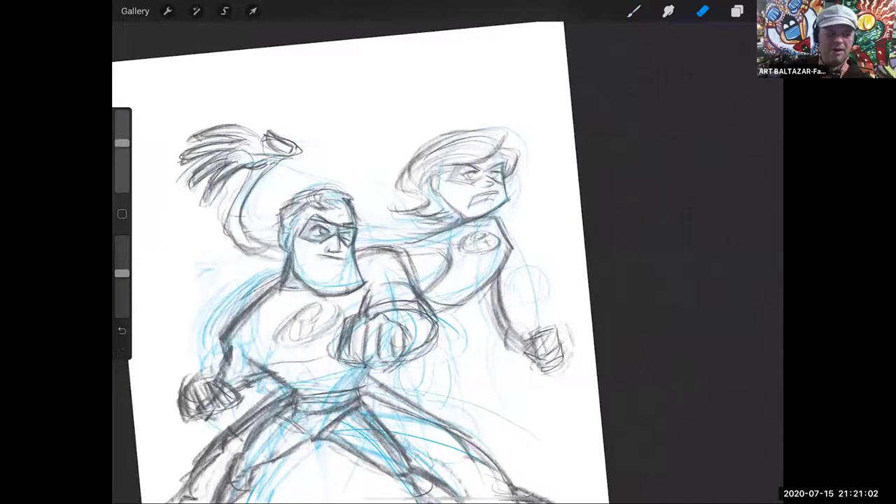
scroll(363, 263, down, 2)
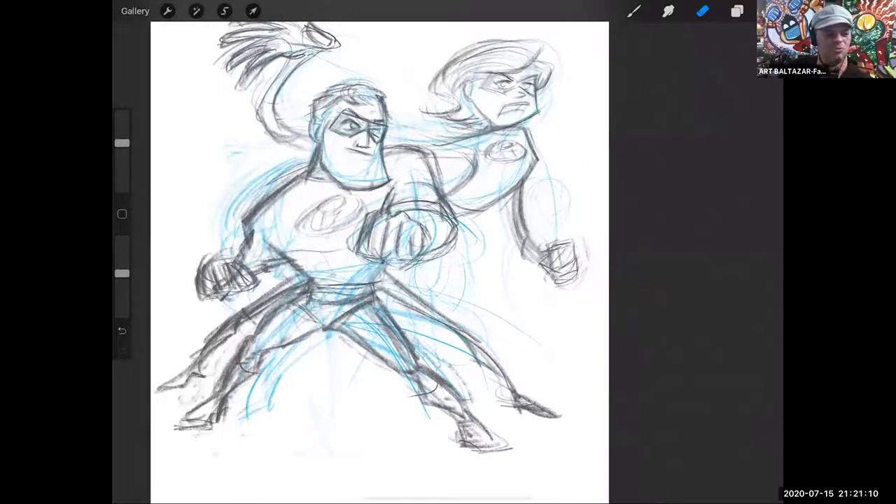
scroll(380, 262, down, 1)
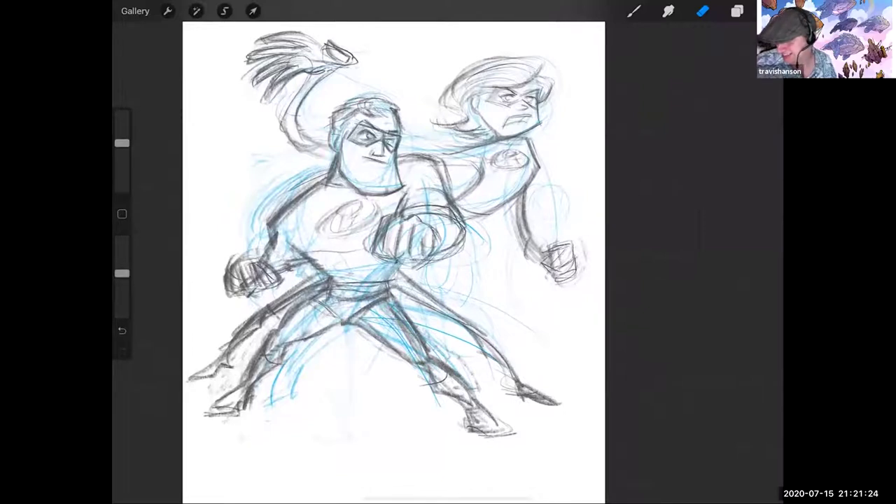
click(634, 11)
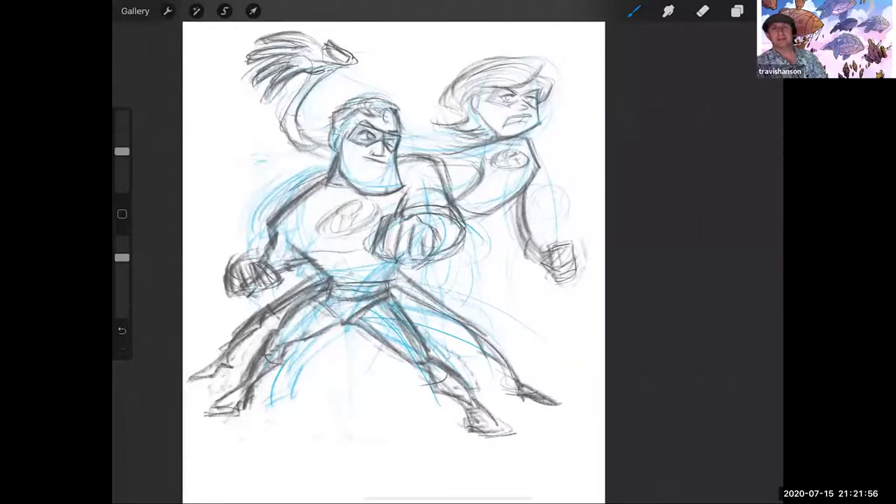
scroll(377, 266, down, 2)
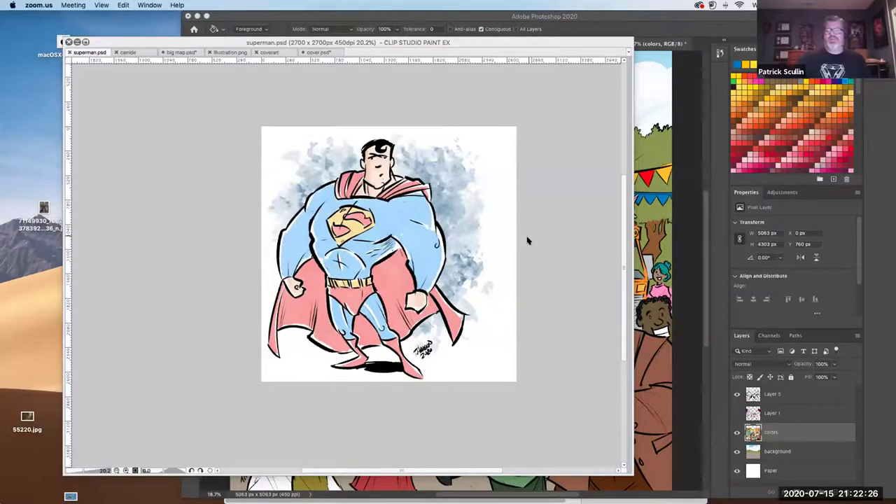
Switch to Clip Studio Paint and examine the coloured Superman illustration, first as a whole and at closer range
scroll(520, 242, down, 1)
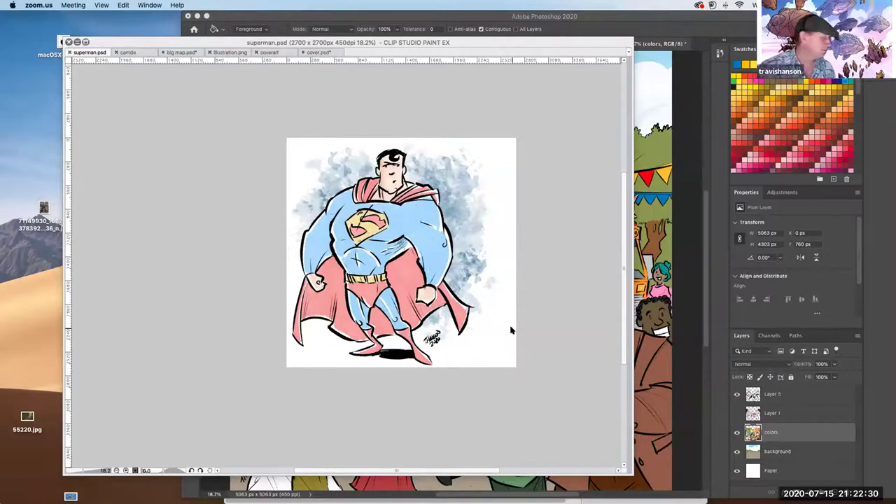
click(193, 285)
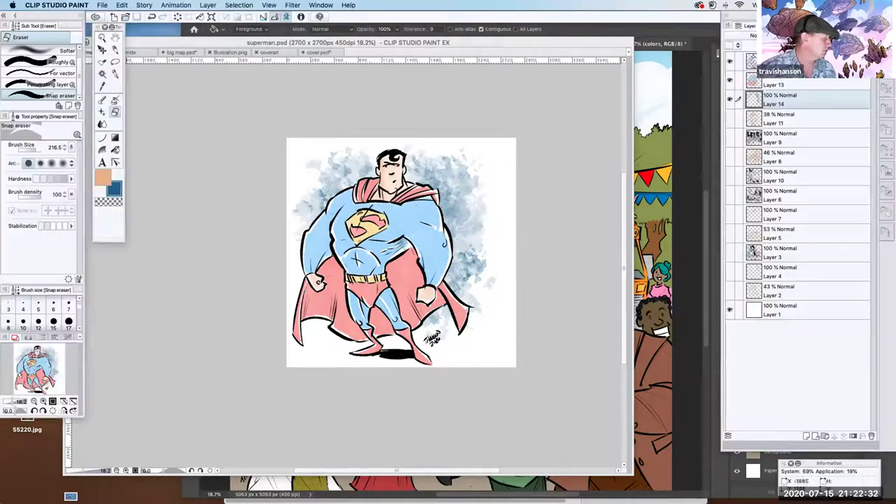
scroll(466, 142, down, 1)
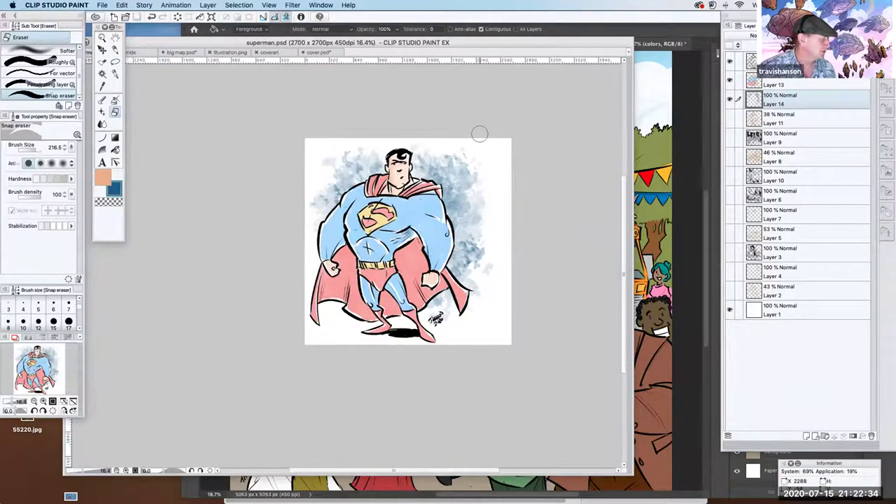
scroll(417, 189, down, 2)
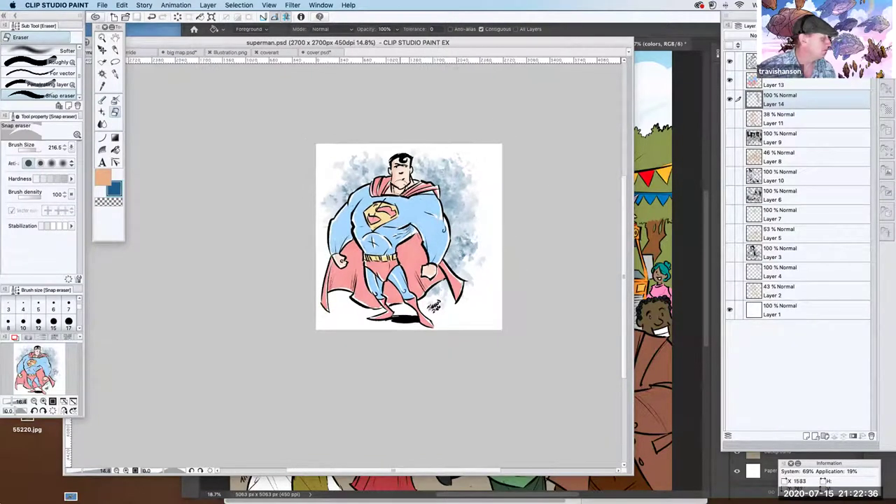
click(103, 37)
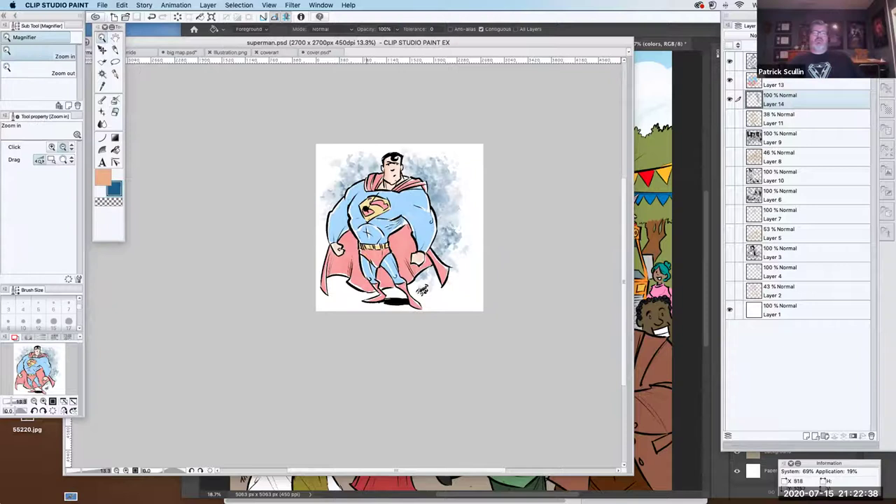
drag(364, 203, 613, 201)
scroll(623, 205, up, 1)
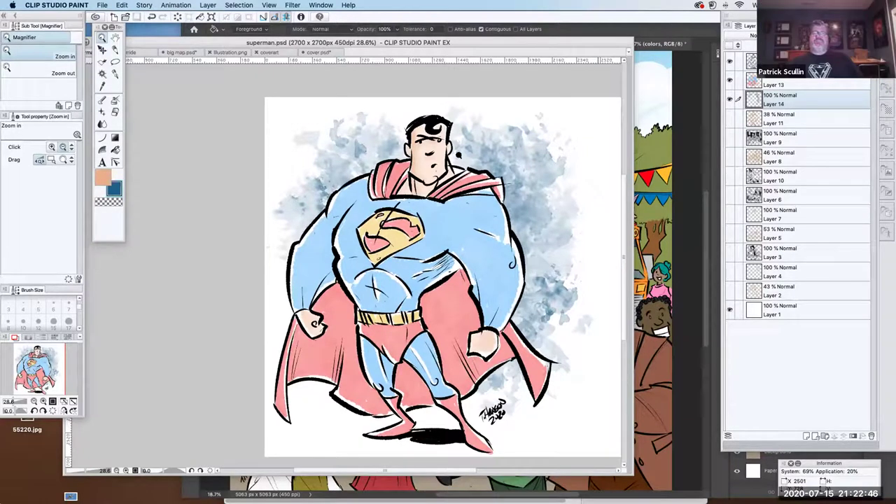
click(102, 50)
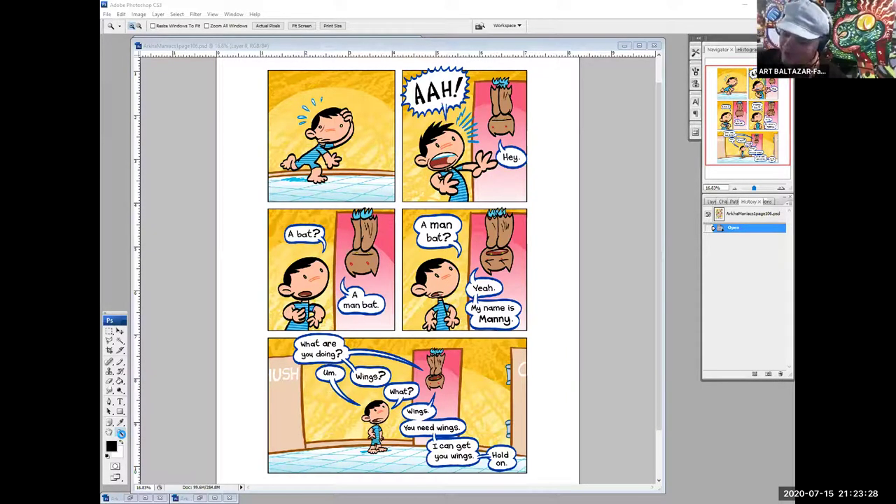
Examine the ArkhaManiacs comic page in Photoshop up close, from the first panel through the man bat dialogue to the wide last panel
click(256, 74)
drag(253, 67, 395, 203)
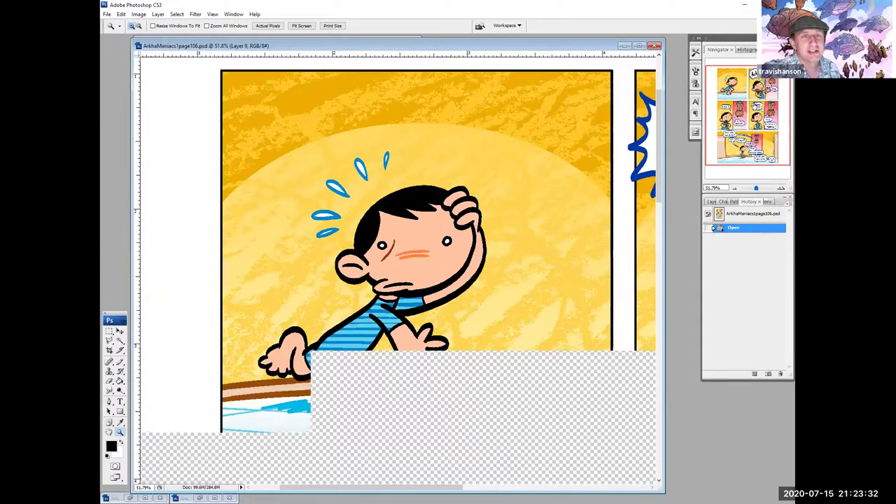
drag(741, 83, 772, 111)
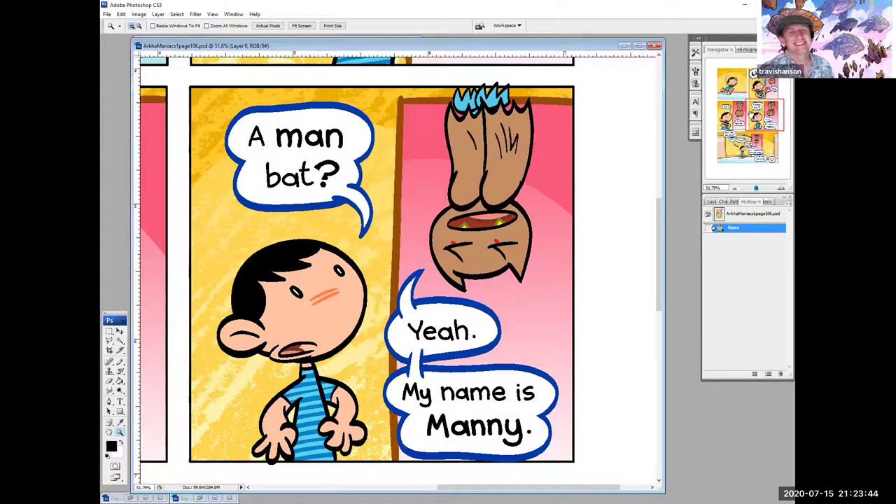
drag(753, 120, 735, 150)
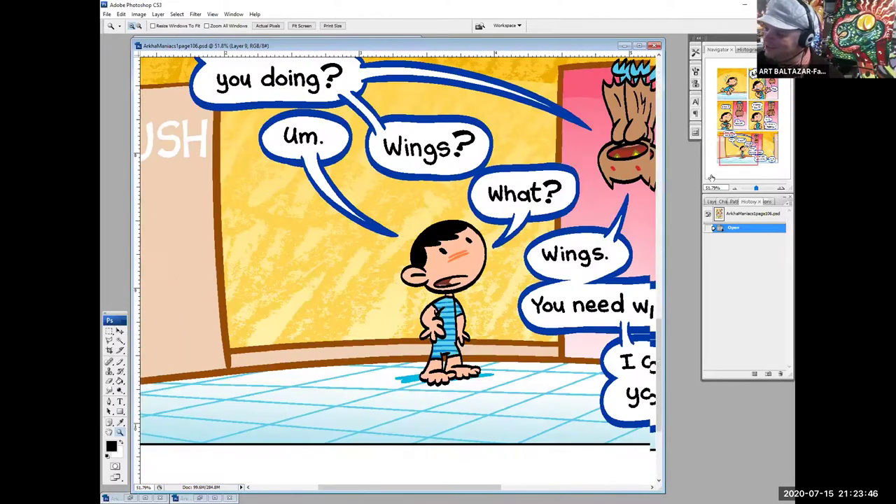
drag(756, 189, 755, 190)
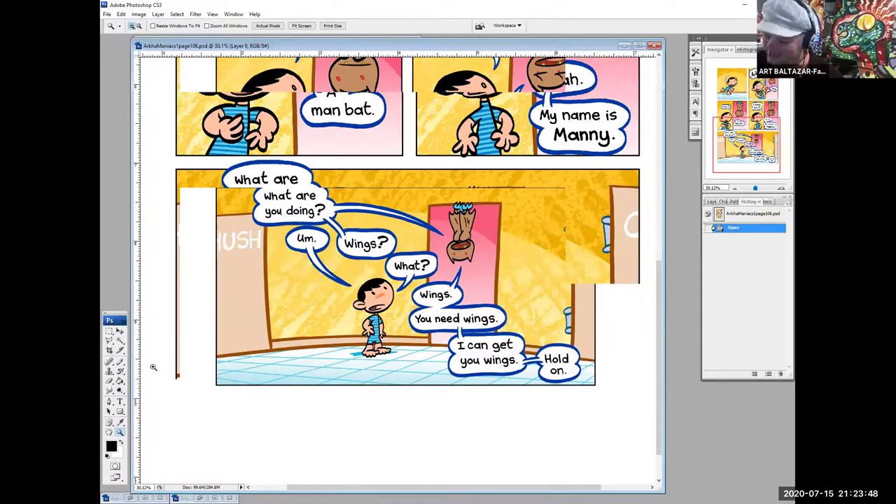
drag(191, 163, 641, 420)
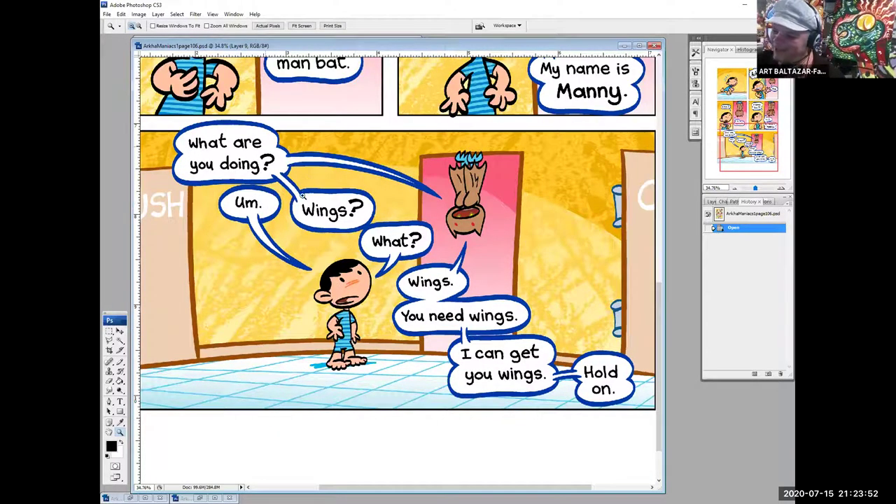